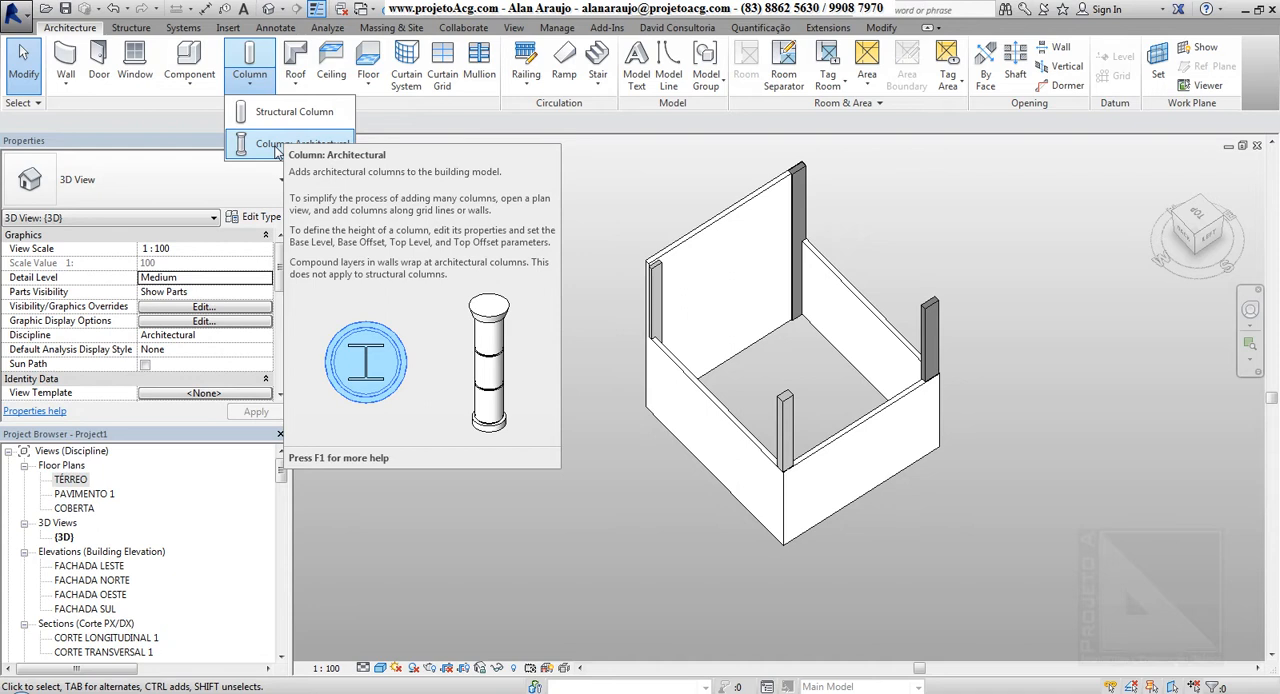
Examine the 30 x 20cm architectural column at the building corner and how it meets the adjoining walls in 3D
{"action": "left_click", "coordinate": [278, 152]}
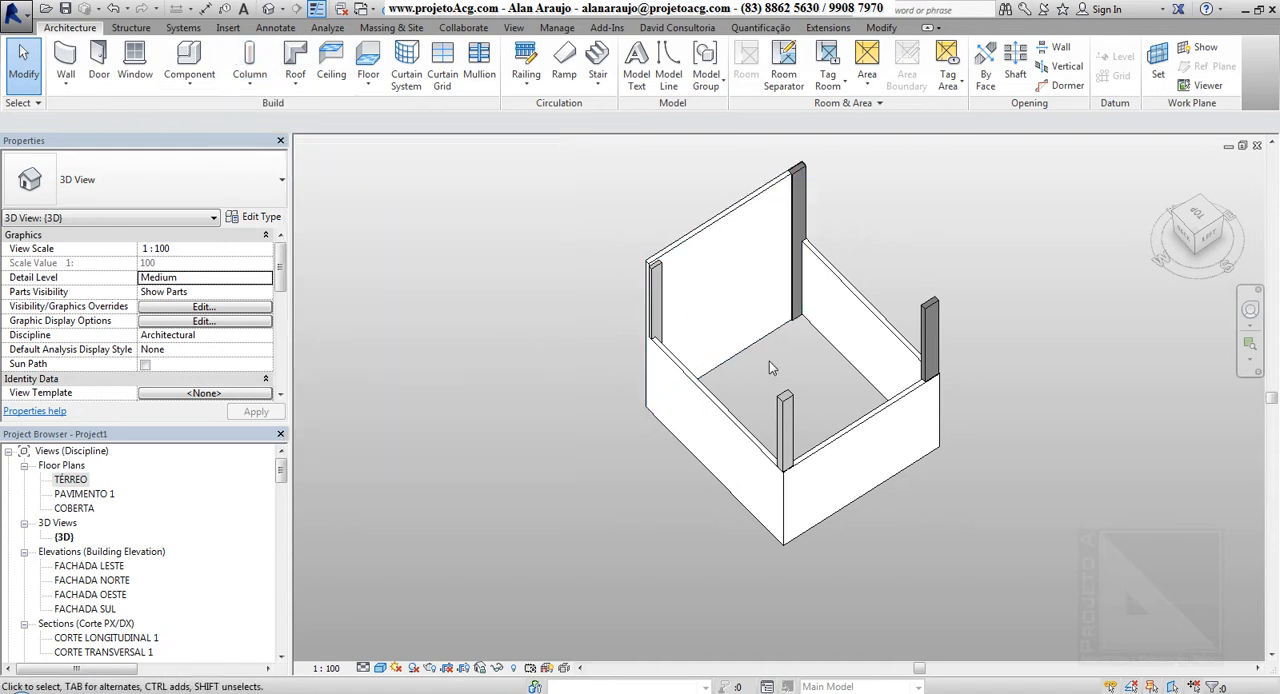
{"action": "middle_click_drag", "start_coordinate": [770, 368], "coordinate": [737, 237], "text": "shift"}
{"action": "scroll", "coordinate": [735, 228], "scroll_direction": "up", "scroll_amount": 4}
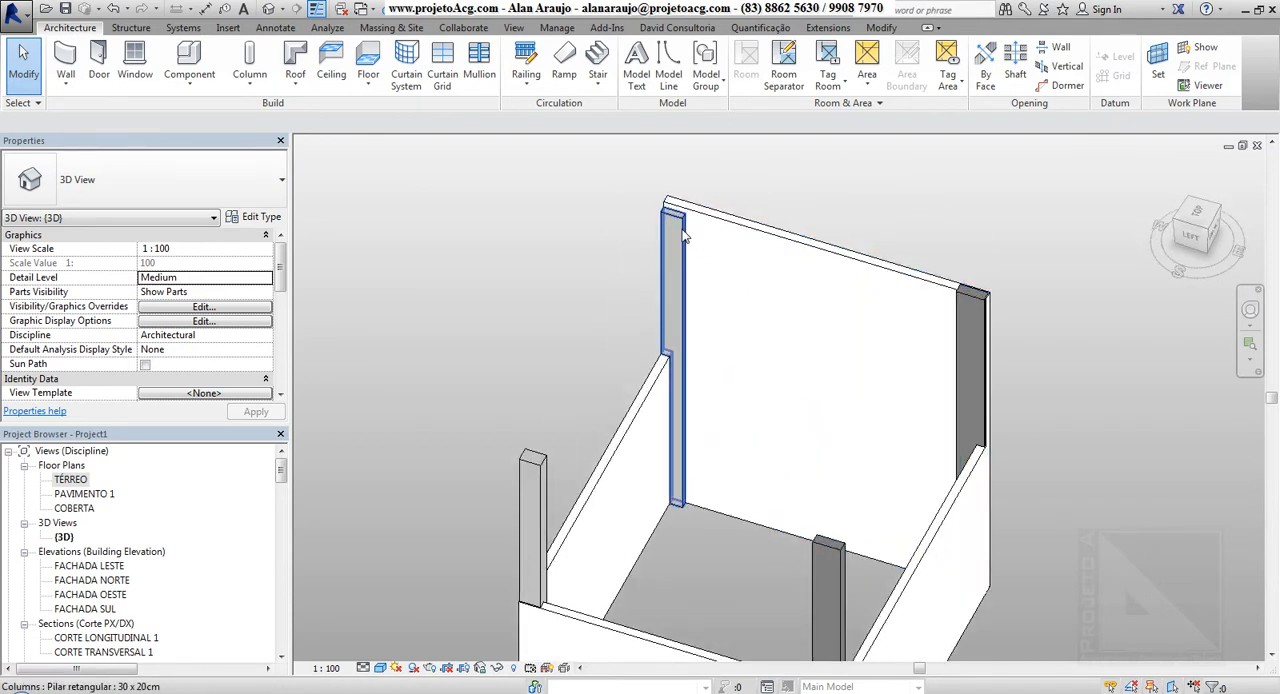
{"action": "left_click", "coordinate": [718, 352]}
{"action": "middle_click_drag", "start_coordinate": [691, 317], "coordinate": [814, 409], "text": "shift"}
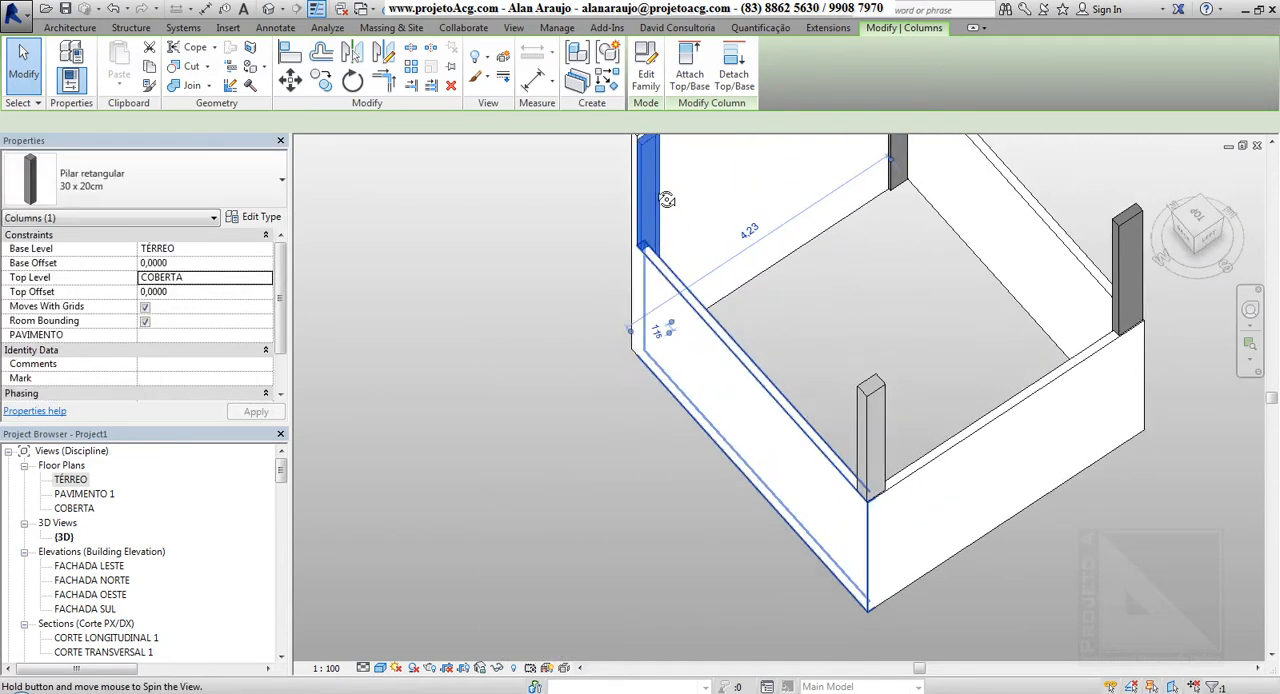
{"action": "middle_click_drag", "start_coordinate": [820, 265], "coordinate": [781, 366]}
{"action": "scroll", "coordinate": [612, 362], "scroll_direction": "up", "scroll_amount": 3}
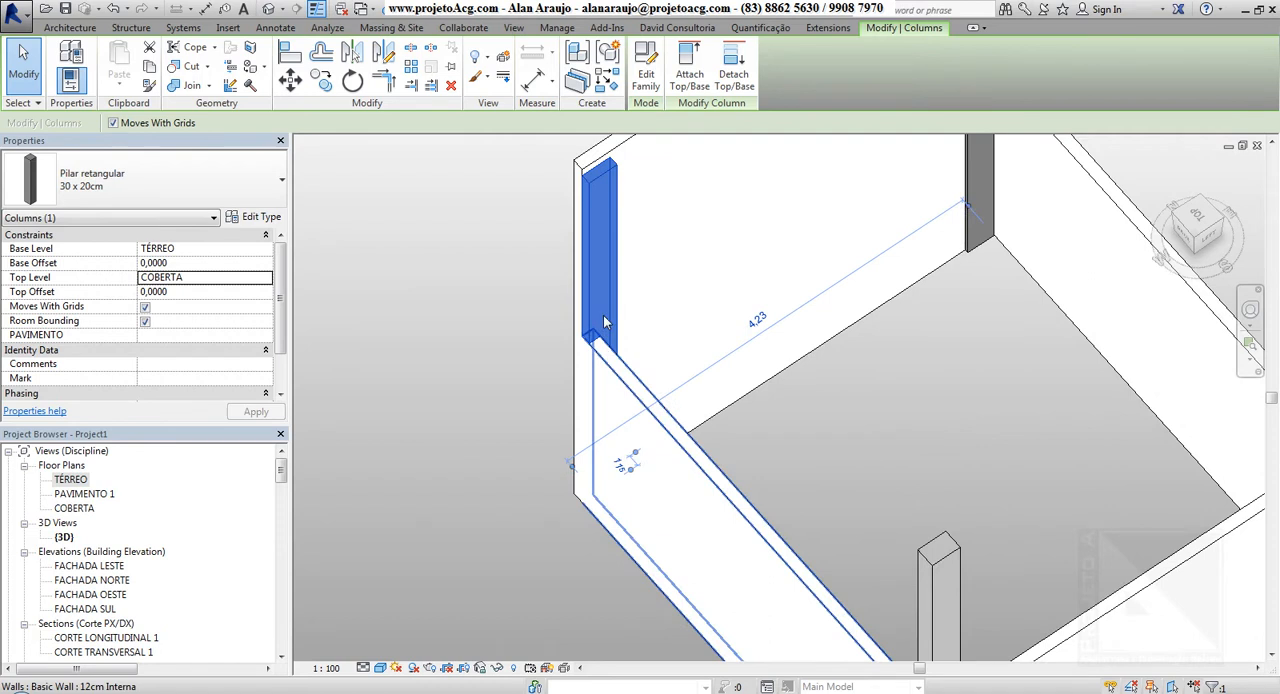
Select the two 12cm Interna walls that meet at the architectural column and inspect their corner
{"action": "left_click", "coordinate": [610, 380]}
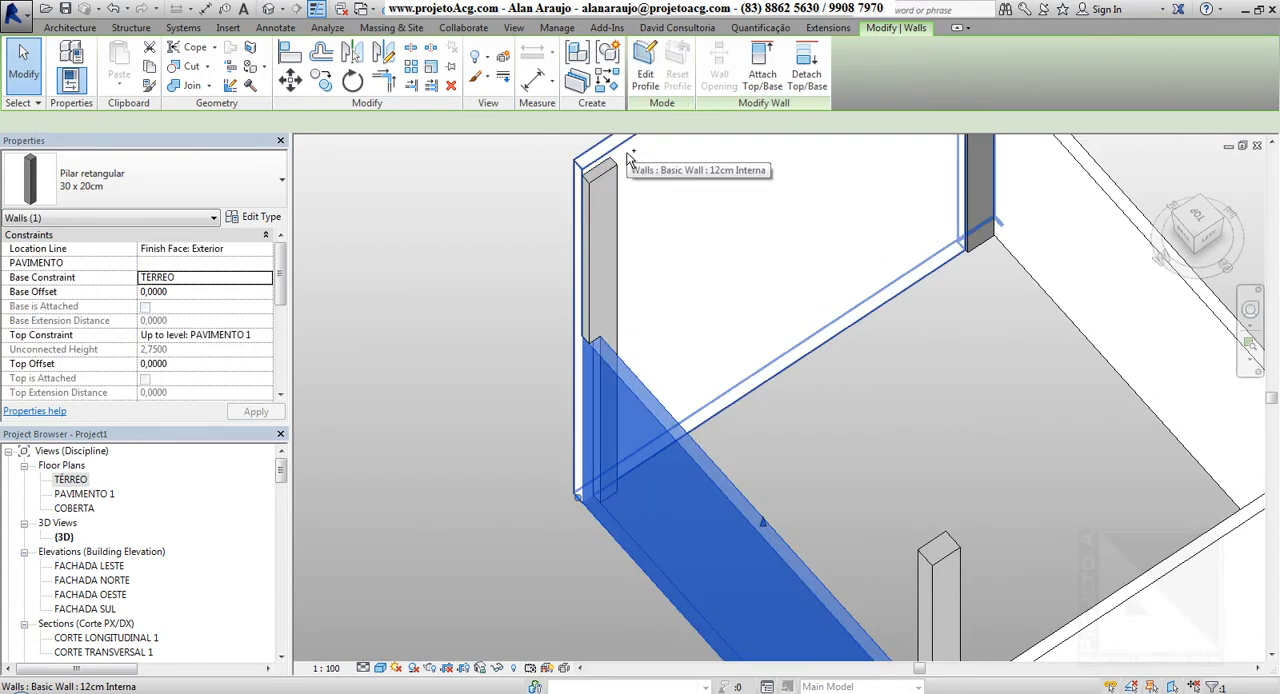
{"action": "left_click", "coordinate": [819, 398], "text": "ctrl"}
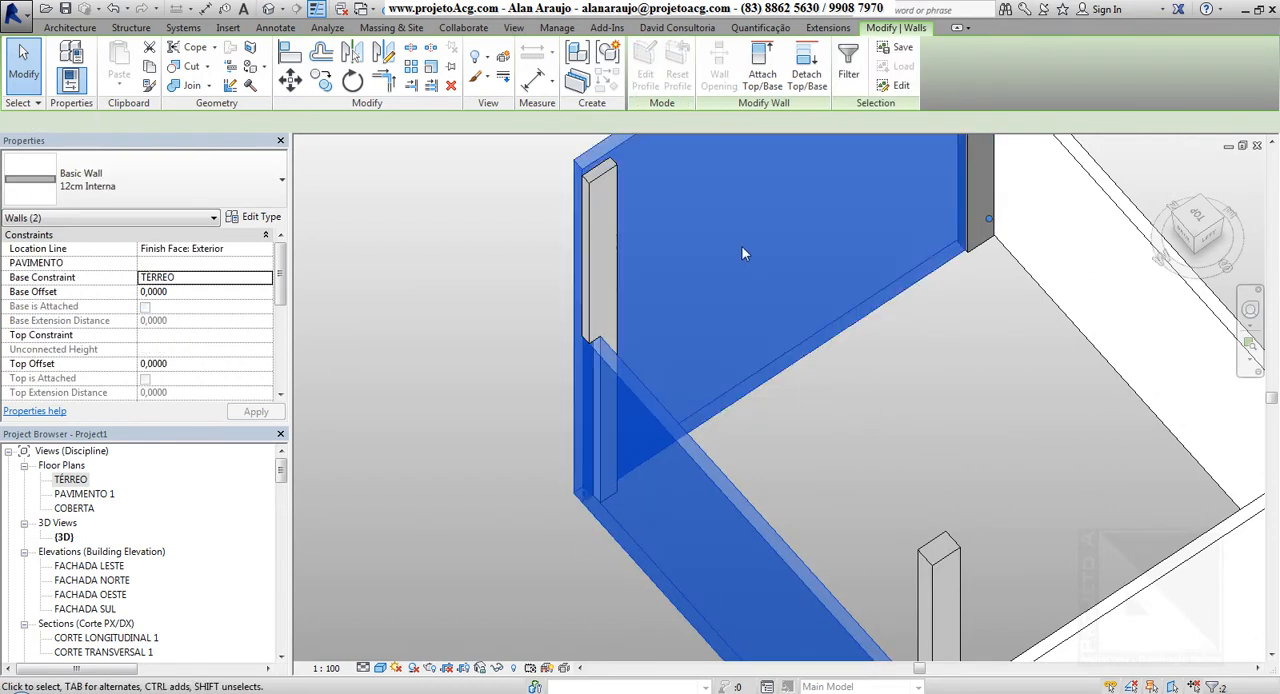
{"action": "scroll", "coordinate": [738, 250], "scroll_direction": "down", "scroll_amount": 3}
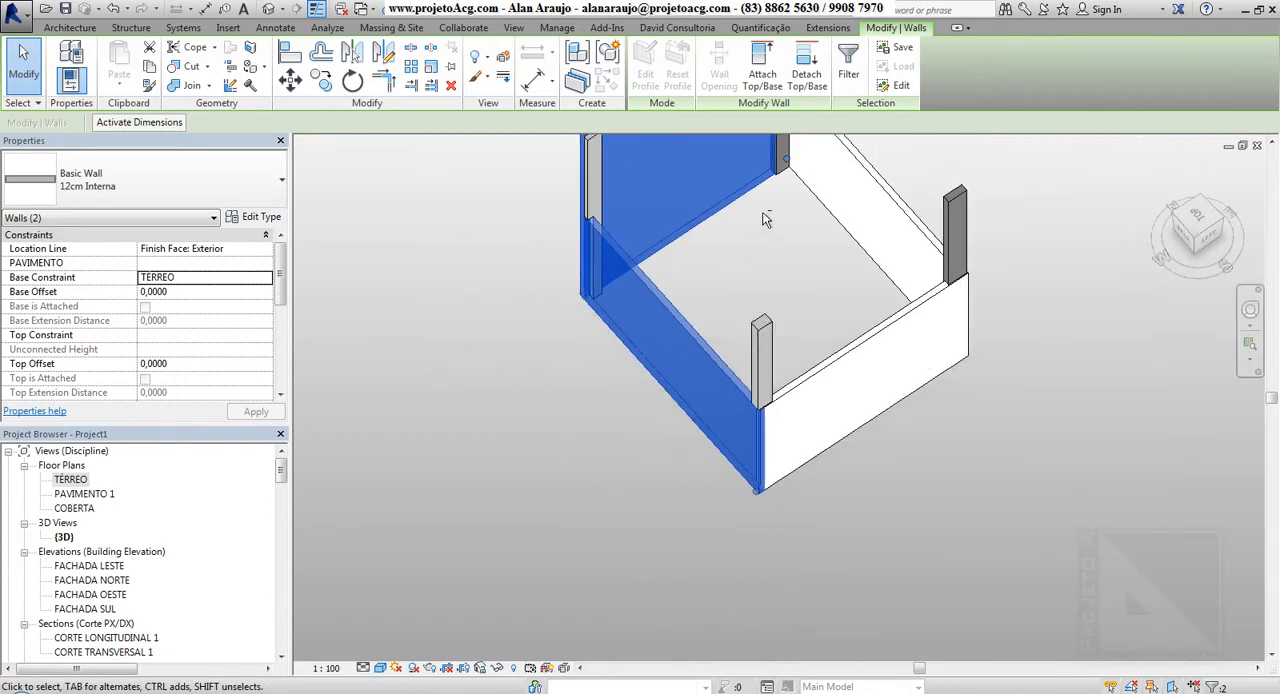
{"action": "middle_click_drag", "start_coordinate": [764, 214], "coordinate": [728, 278], "text": "shift"}
{"action": "middle_click_drag", "start_coordinate": [704, 425], "coordinate": [597, 277], "text": "shift"}
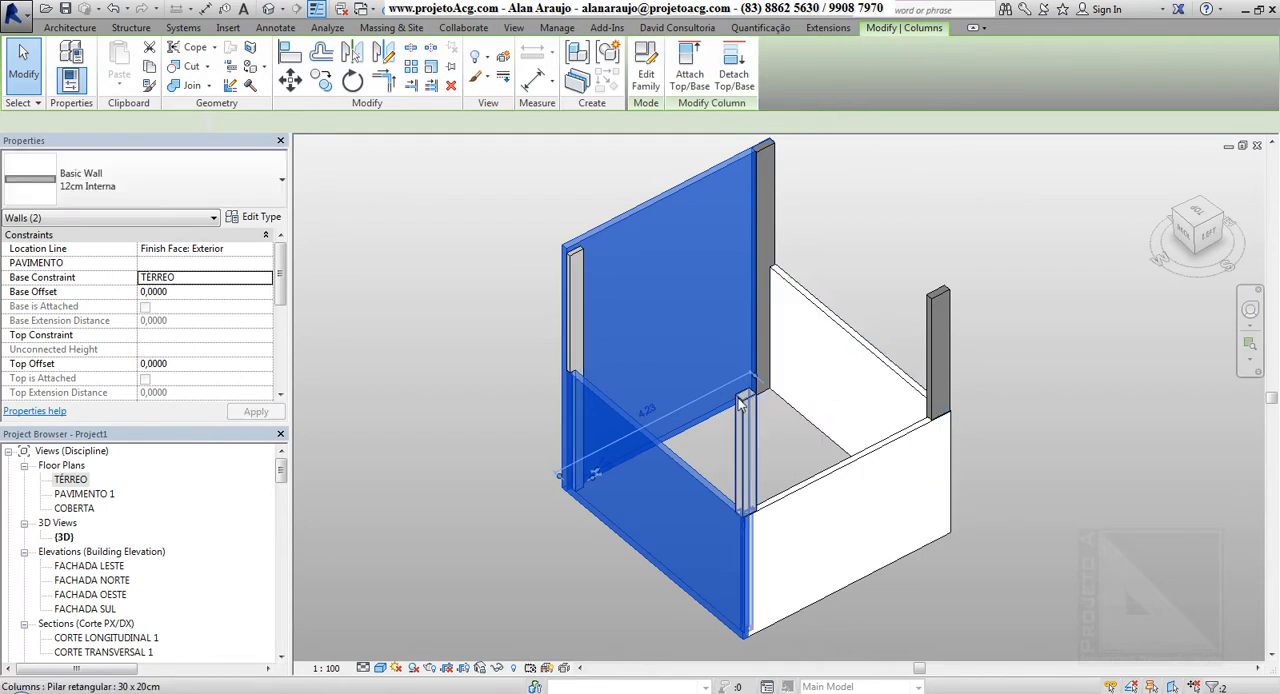
Compare the level constraints of the corner architectural column with those of the tall wall beside it
{"action": "left_click", "coordinate": [574, 310]}
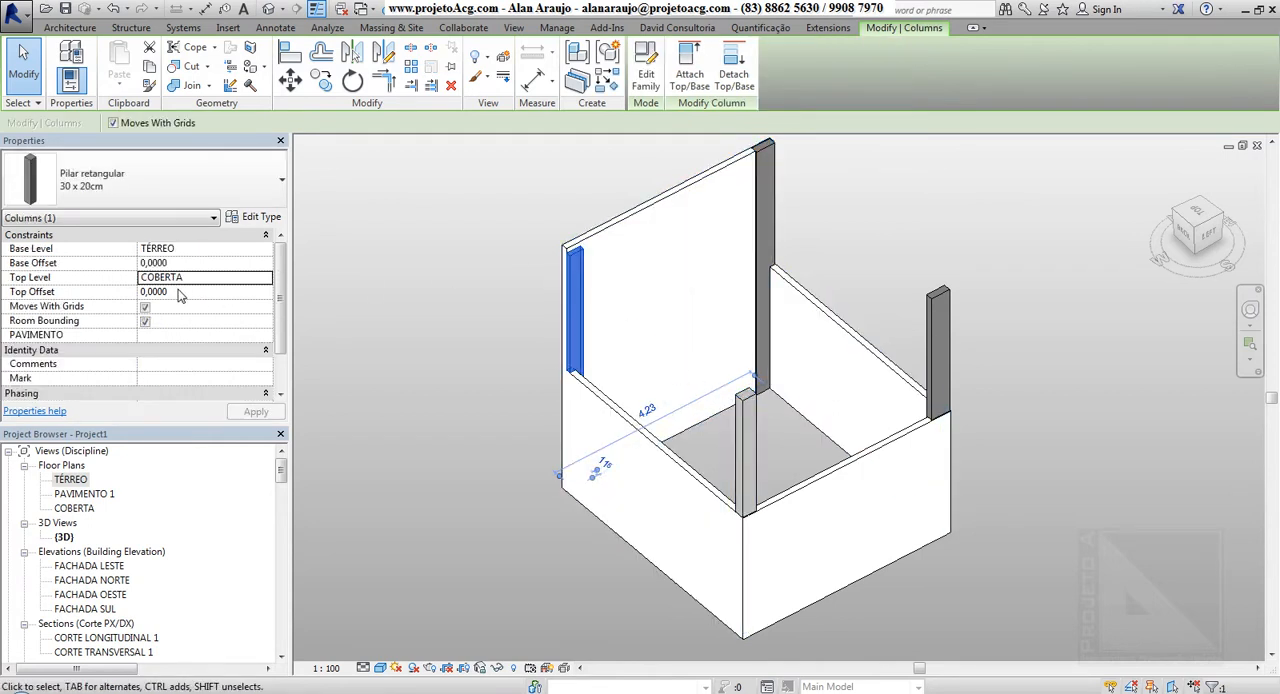
{"action": "left_click", "coordinate": [214, 280]}
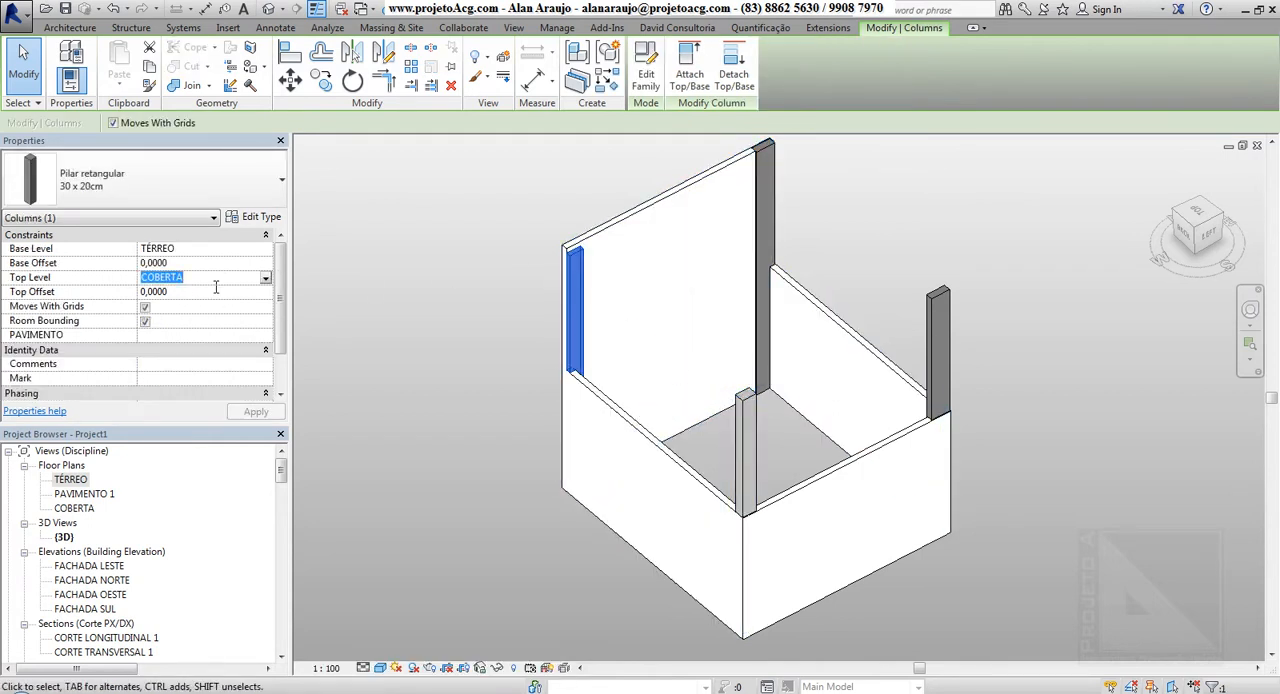
{"action": "left_click", "coordinate": [617, 230]}
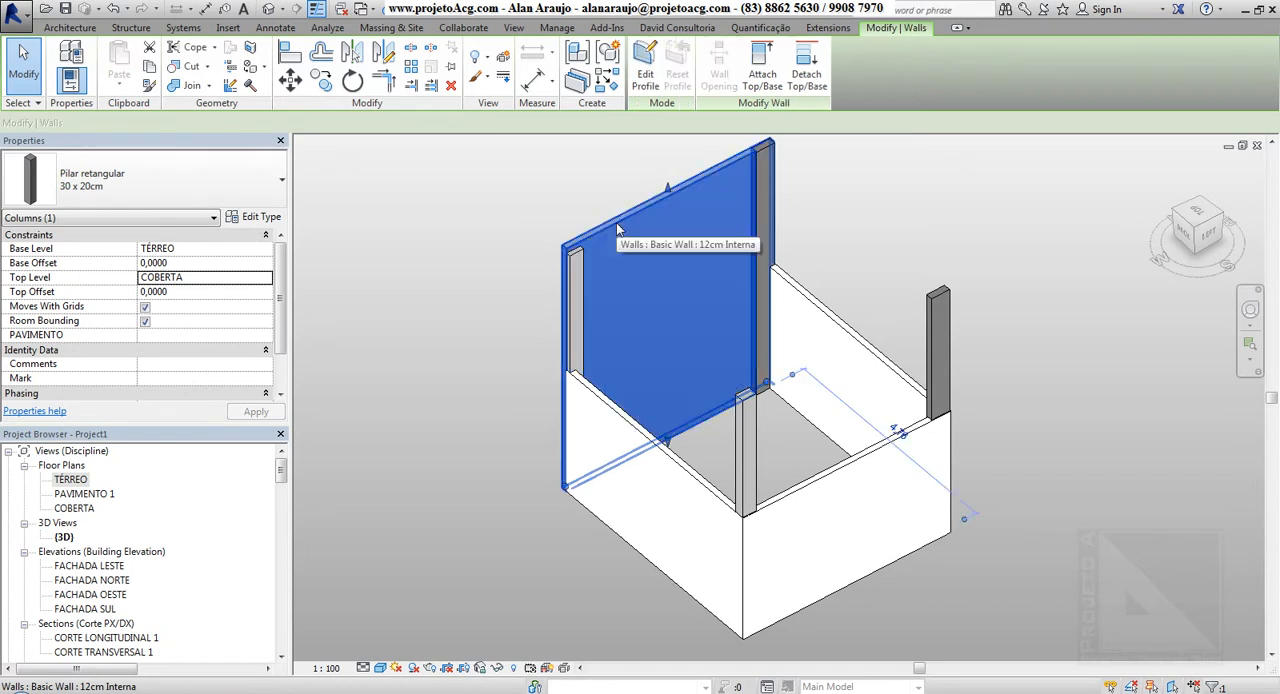
{"action": "left_click", "coordinate": [577, 272]}
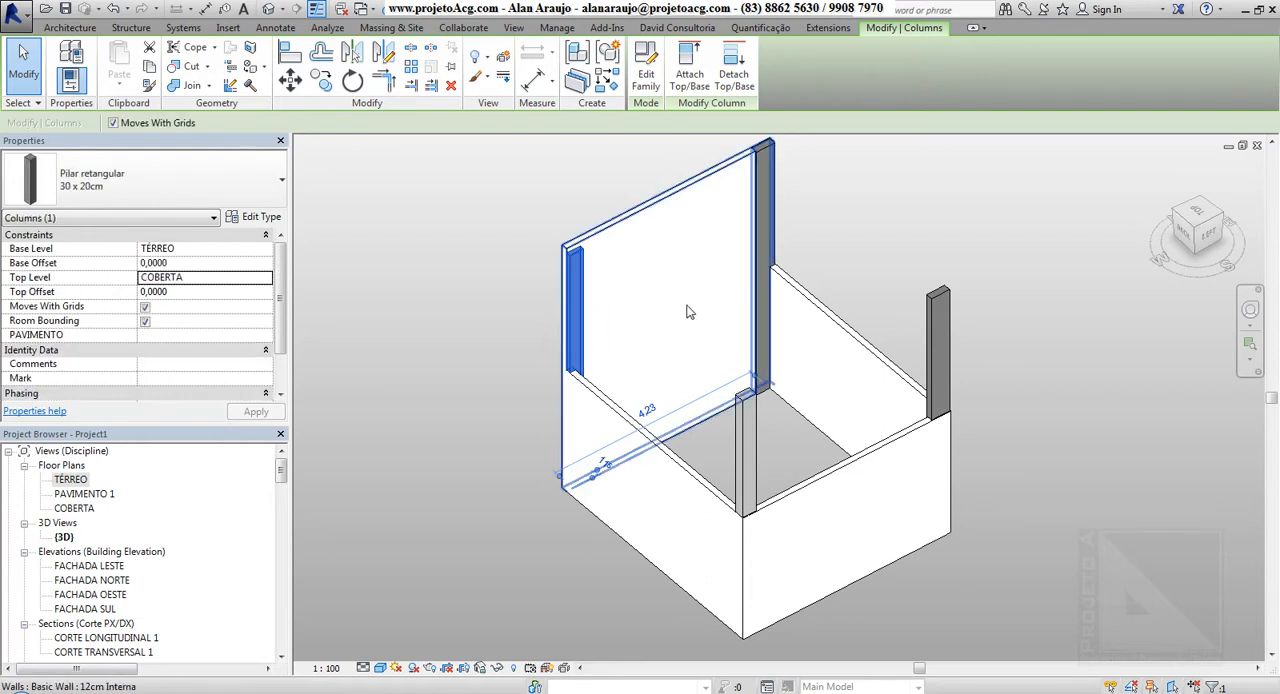
Review the properties of the 15 x 40 cm structural column at the far end of the tall wall
{"action": "middle_click_drag", "start_coordinate": [647, 320], "coordinate": [506, 337]}
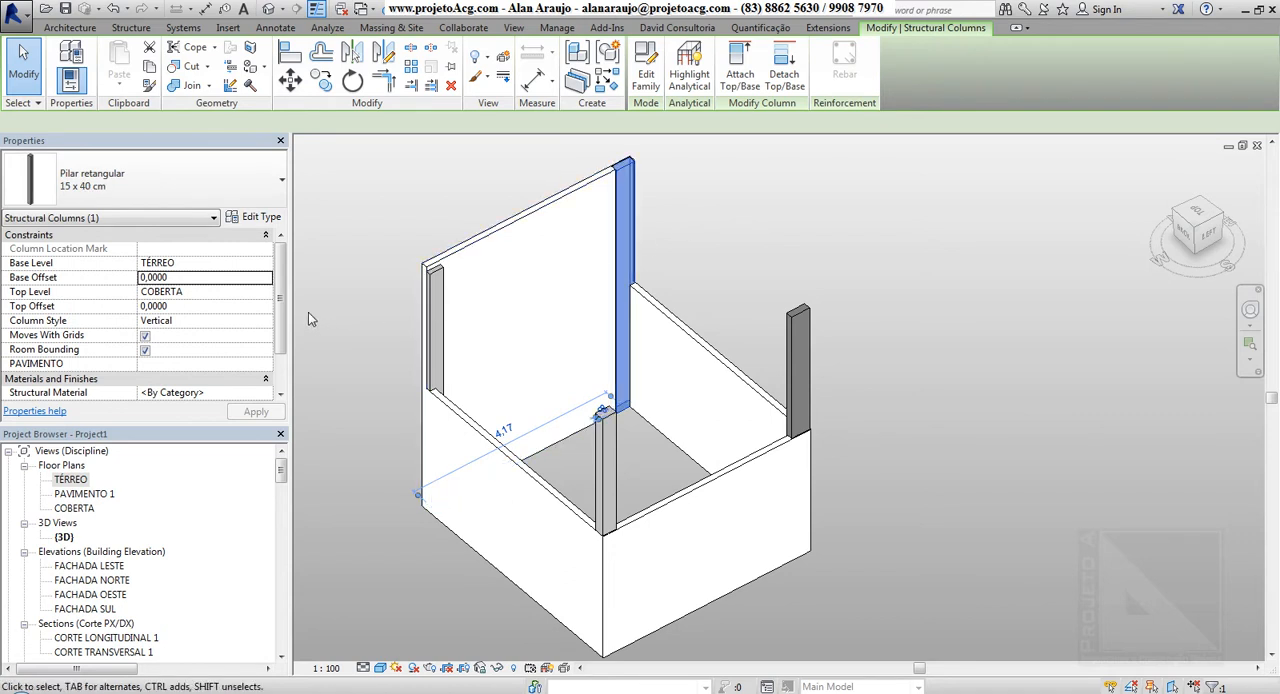
{"action": "scroll", "coordinate": [285, 298], "scroll_direction": "down", "scroll_amount": 1}
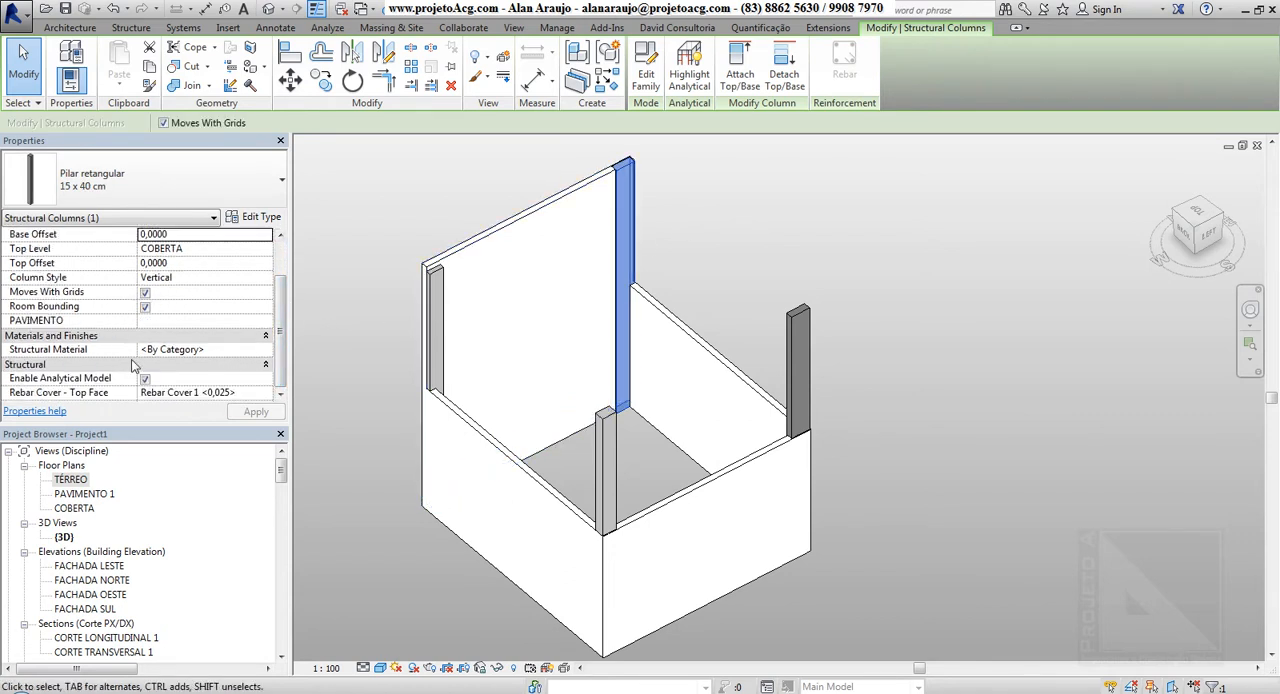
{"action": "scroll", "coordinate": [283, 320], "scroll_direction": "up", "scroll_amount": 1}
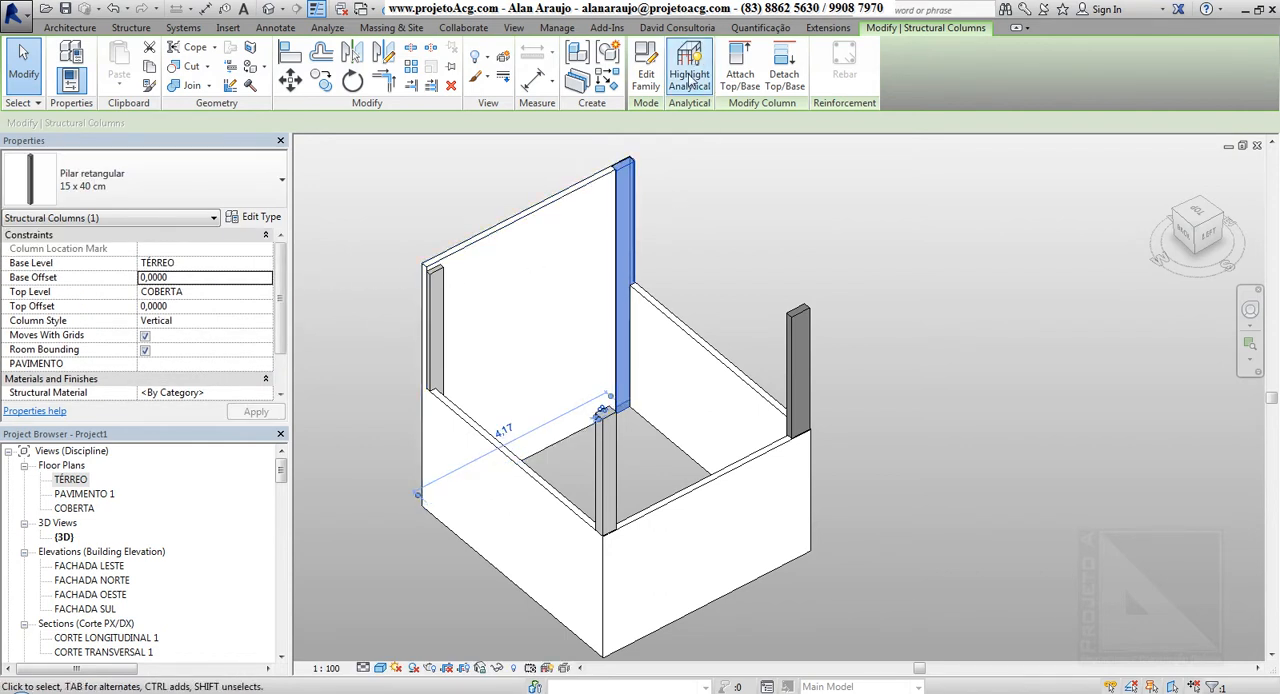
Examine how the two 15 x 40 cm structural columns meet the walls from several 3D angles
{"action": "left_click", "coordinate": [798, 345]}
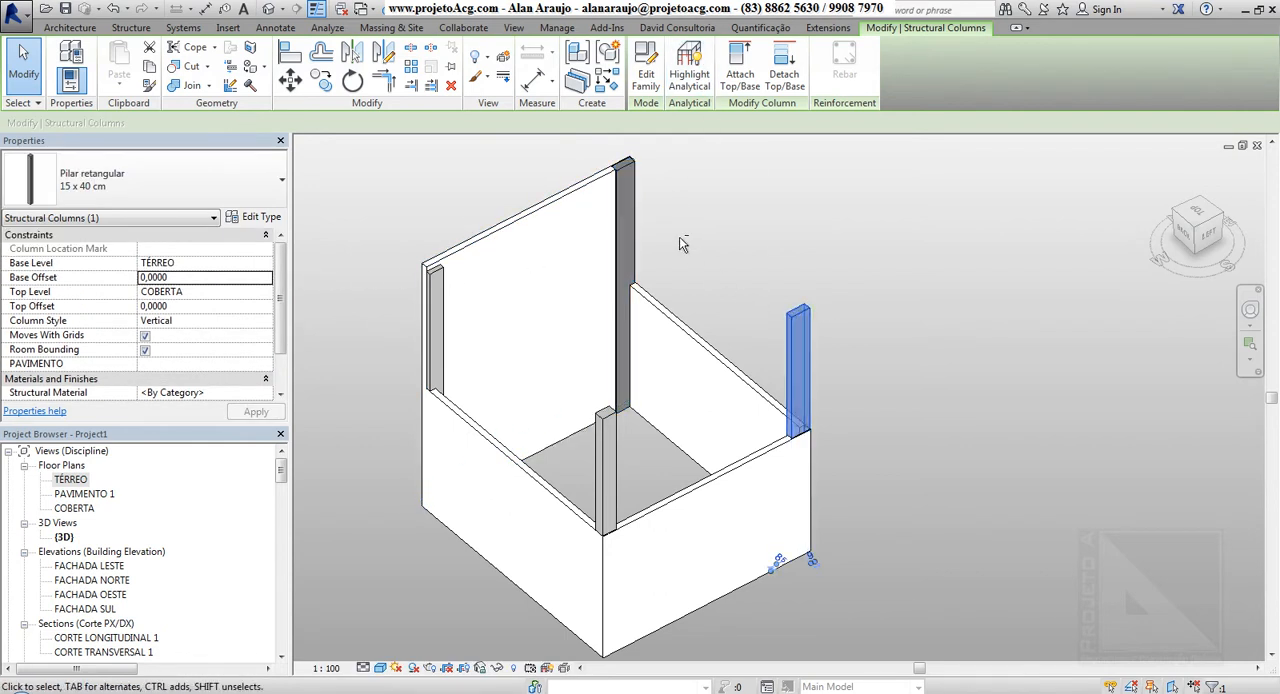
{"action": "middle_click_drag", "start_coordinate": [679, 236], "coordinate": [490, 268], "text": "shift"}
{"action": "middle_click_drag", "start_coordinate": [900, 271], "coordinate": [734, 374]}
{"action": "scroll", "coordinate": [755, 243], "scroll_direction": "up", "scroll_amount": 2}
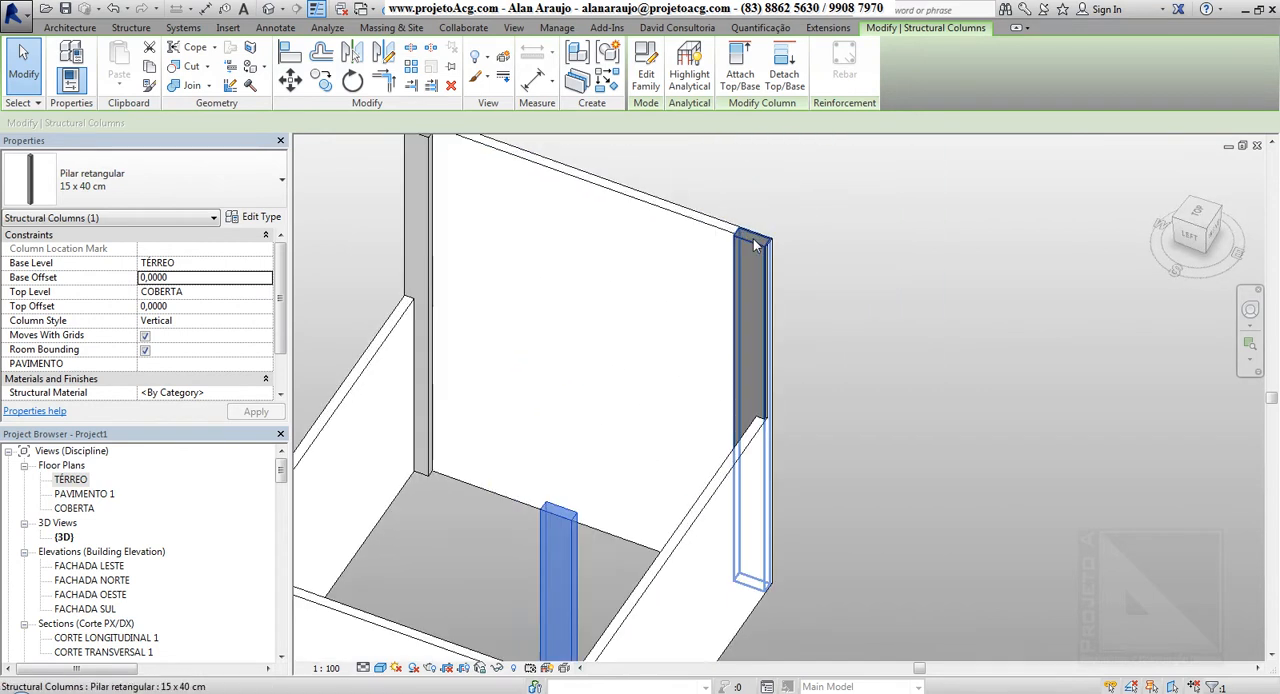
{"action": "scroll", "coordinate": [752, 228], "scroll_direction": "up", "scroll_amount": 3}
{"action": "left_click", "coordinate": [750, 246]}
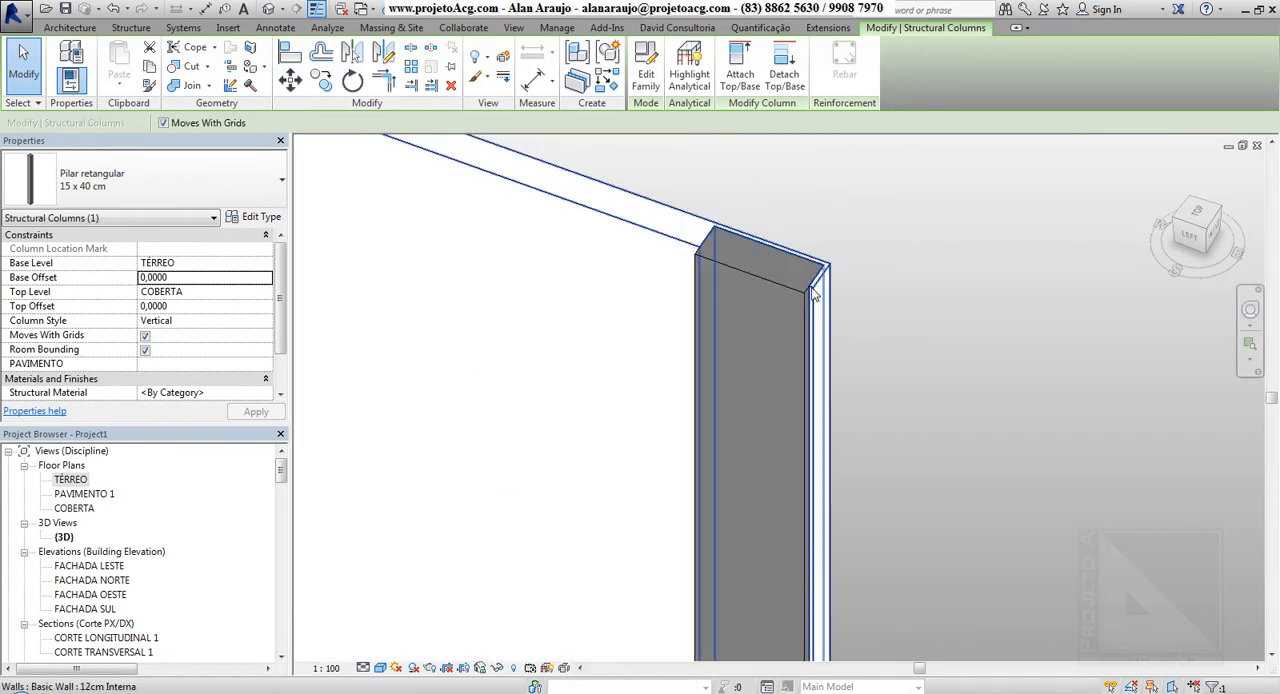
{"action": "scroll", "coordinate": [657, 268], "scroll_direction": "down", "scroll_amount": 5}
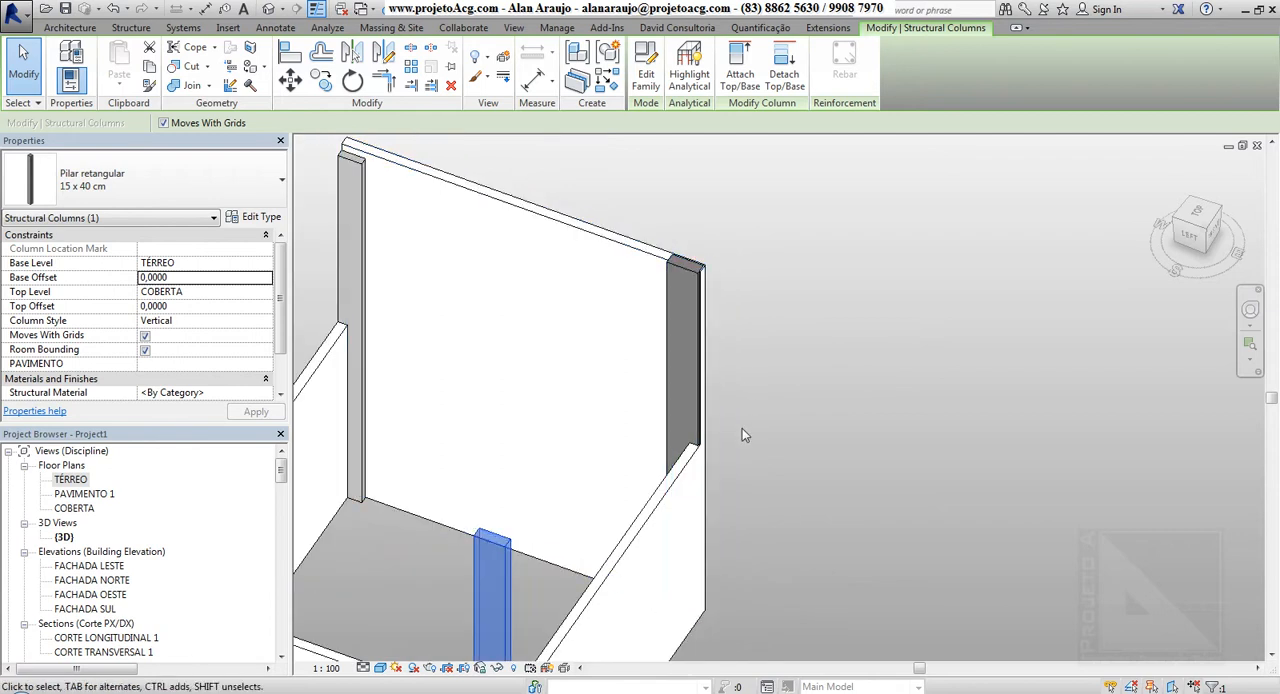
{"action": "middle_click_drag", "start_coordinate": [690, 492], "coordinate": [818, 435], "text": "shift"}
{"action": "middle_click_drag", "start_coordinate": [384, 462], "coordinate": [779, 362]}
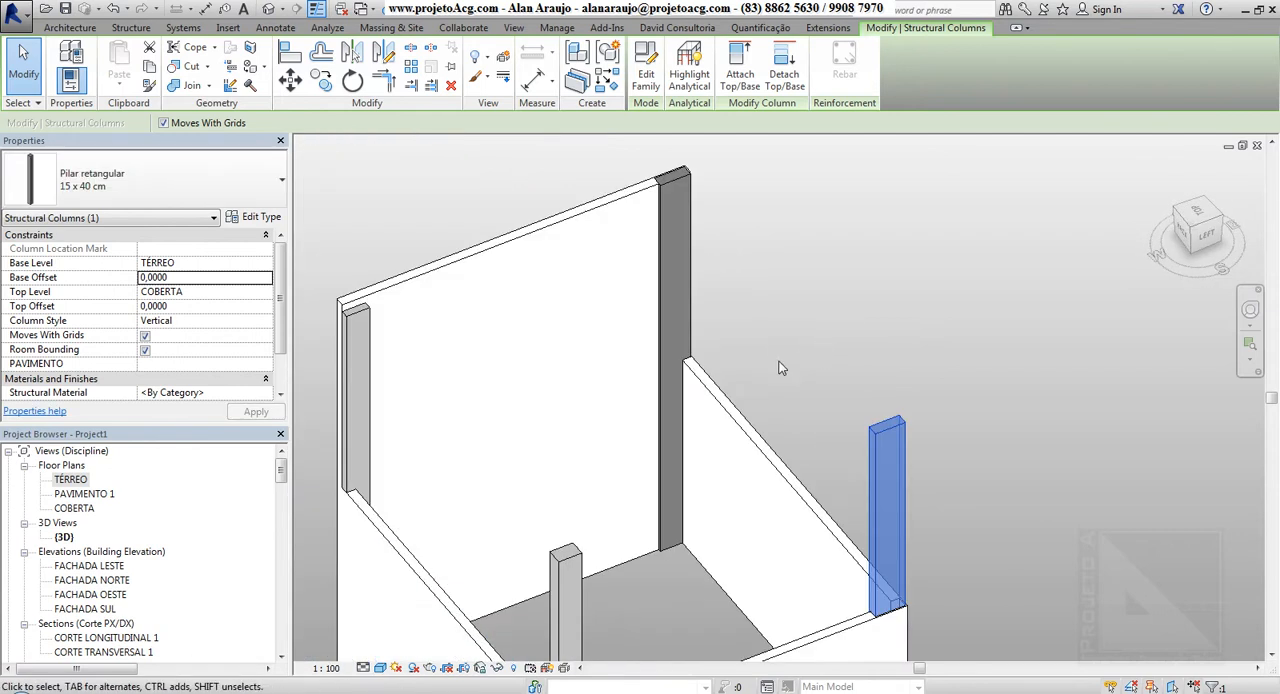
{"action": "scroll", "coordinate": [729, 366], "scroll_direction": "down", "scroll_amount": 3}
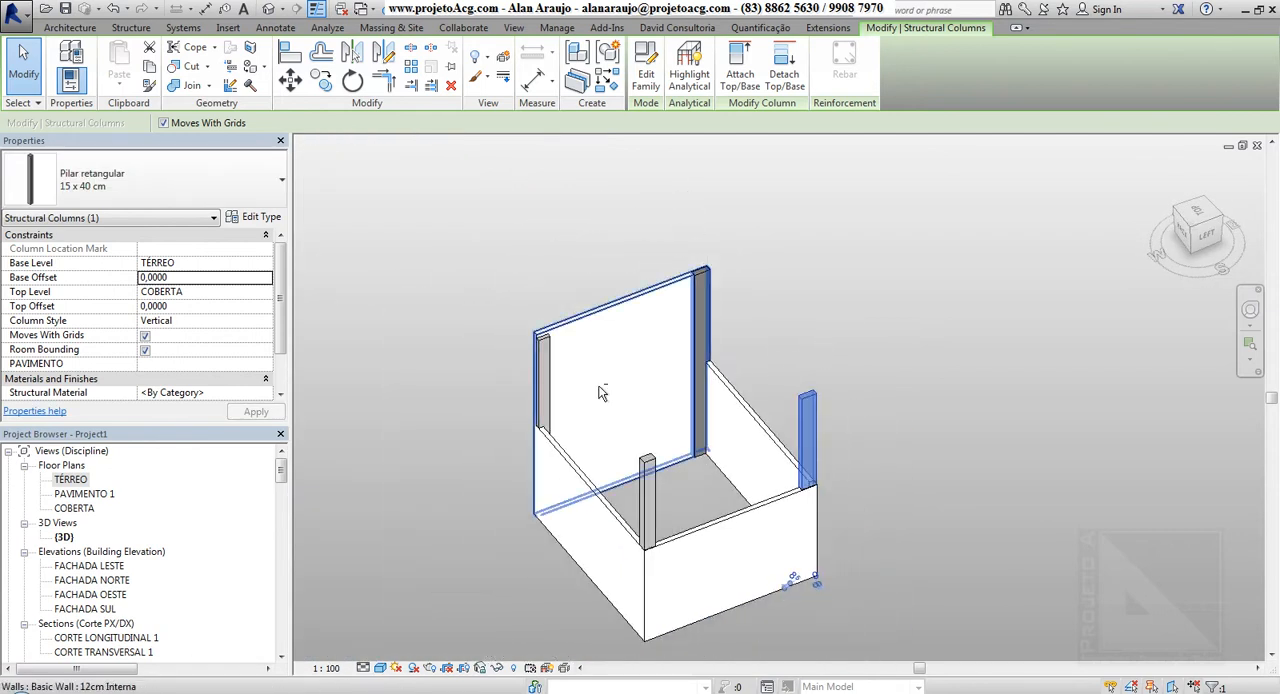
{"action": "middle_click_drag", "start_coordinate": [601, 391], "coordinate": [673, 402], "text": "shift"}
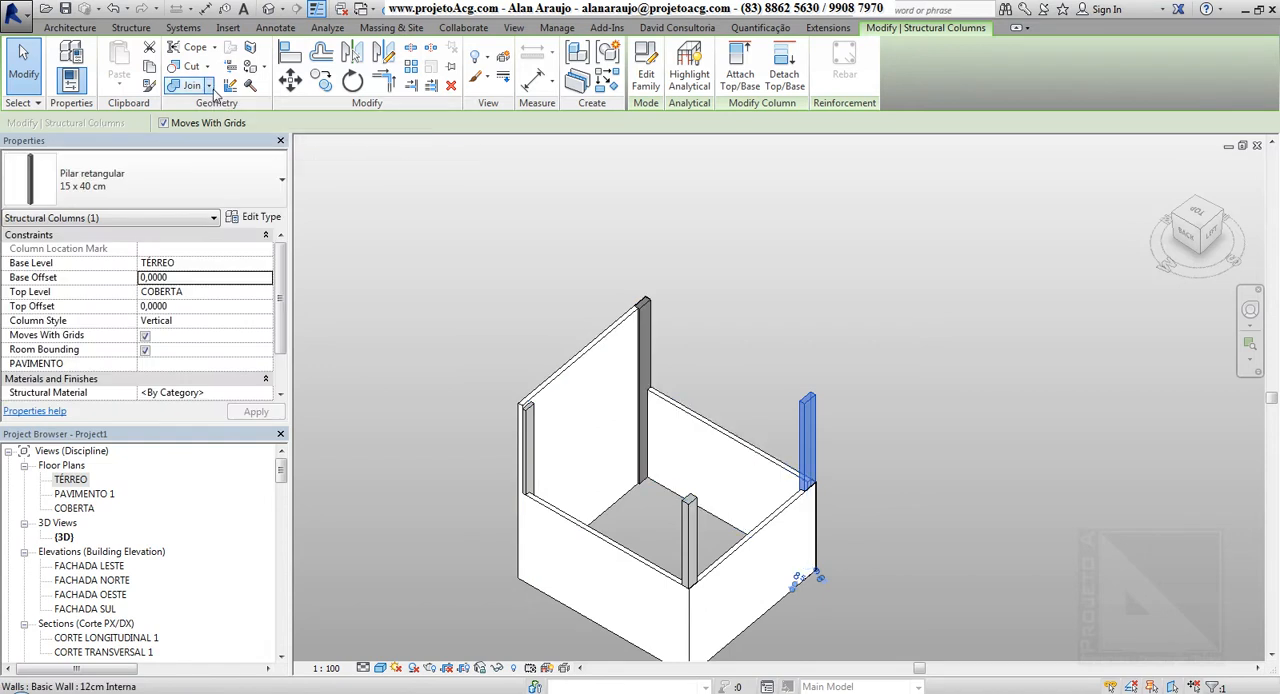
Look over the geometry joining options, including Switch Join Order, and clear the structural column selection
{"action": "left_click", "coordinate": [209, 86]}
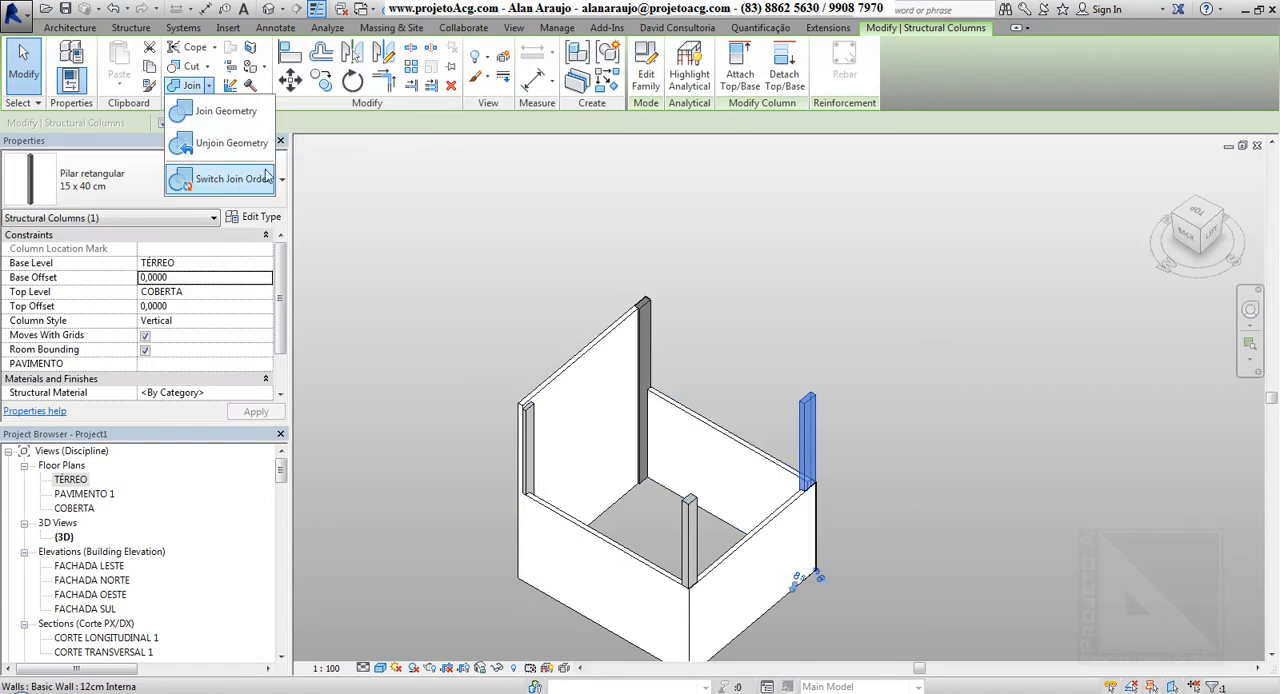
{"action": "left_click", "coordinate": [584, 213]}
{"action": "left_click", "coordinate": [452, 268]}
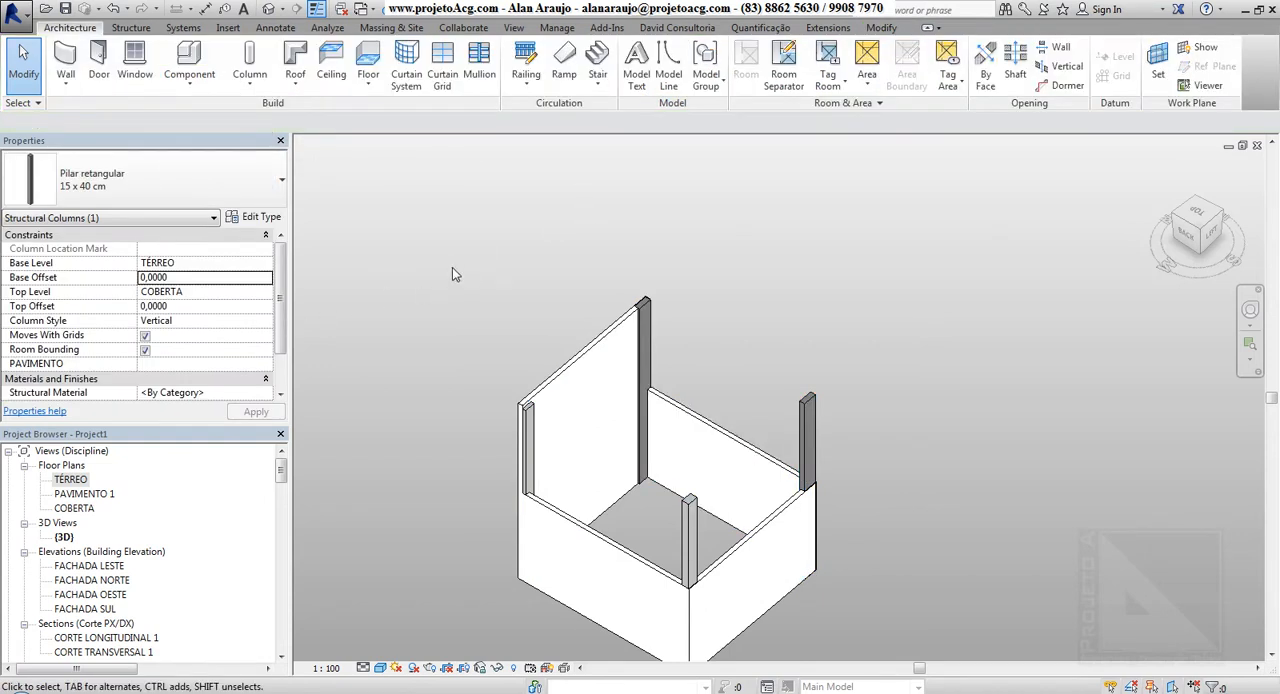
Open the TÉRREO floor plan and show the empty area beside the building
{"action": "left_click", "coordinate": [74, 479]}
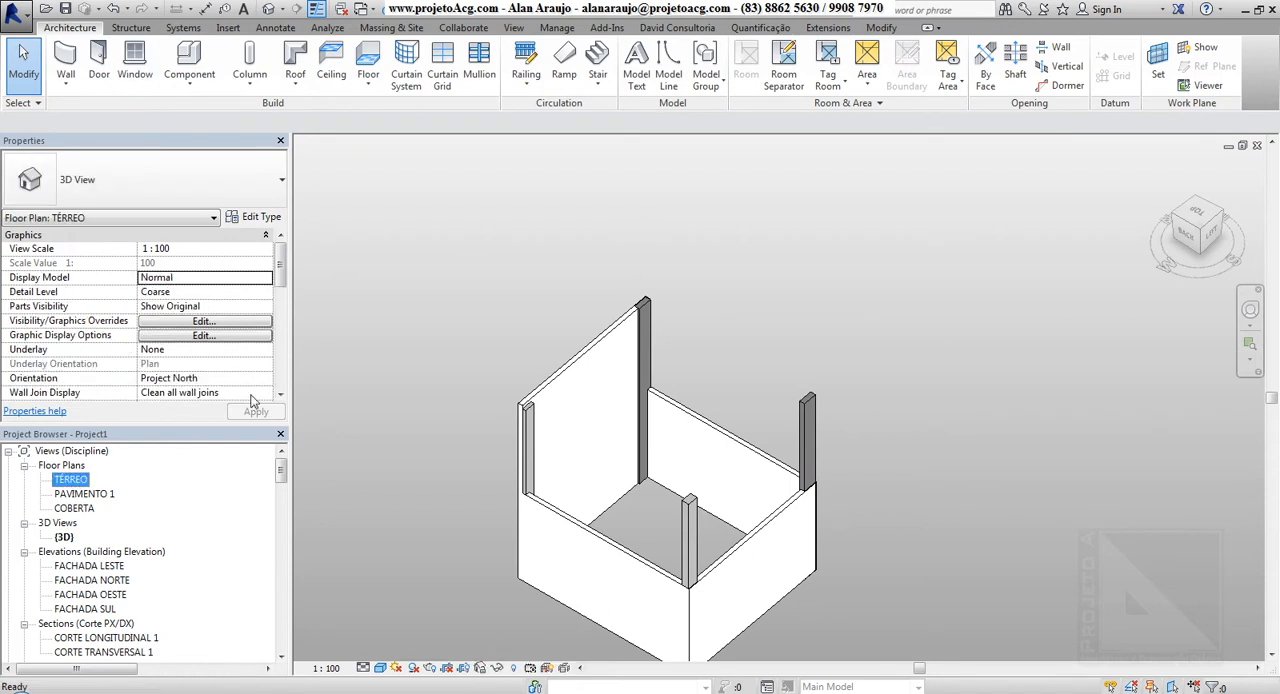
{"action": "scroll", "coordinate": [711, 283], "scroll_direction": "down", "scroll_amount": 3}
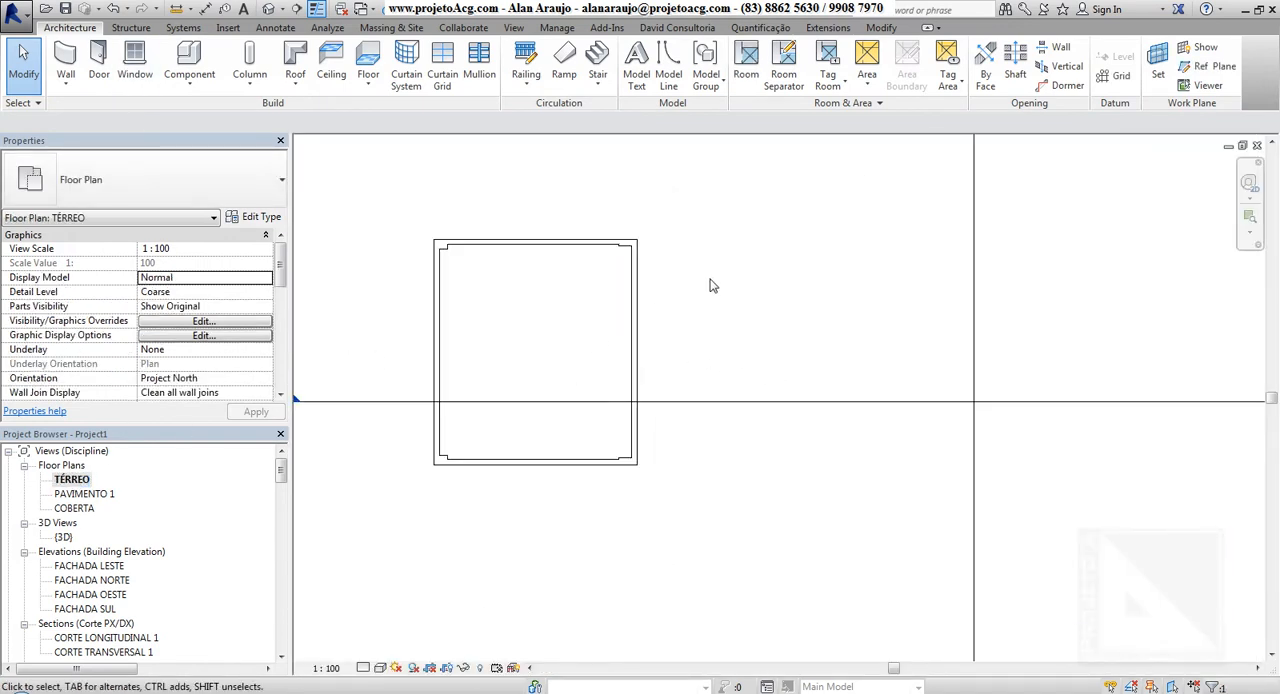
{"action": "middle_click_drag", "start_coordinate": [711, 283], "coordinate": [490, 292]}
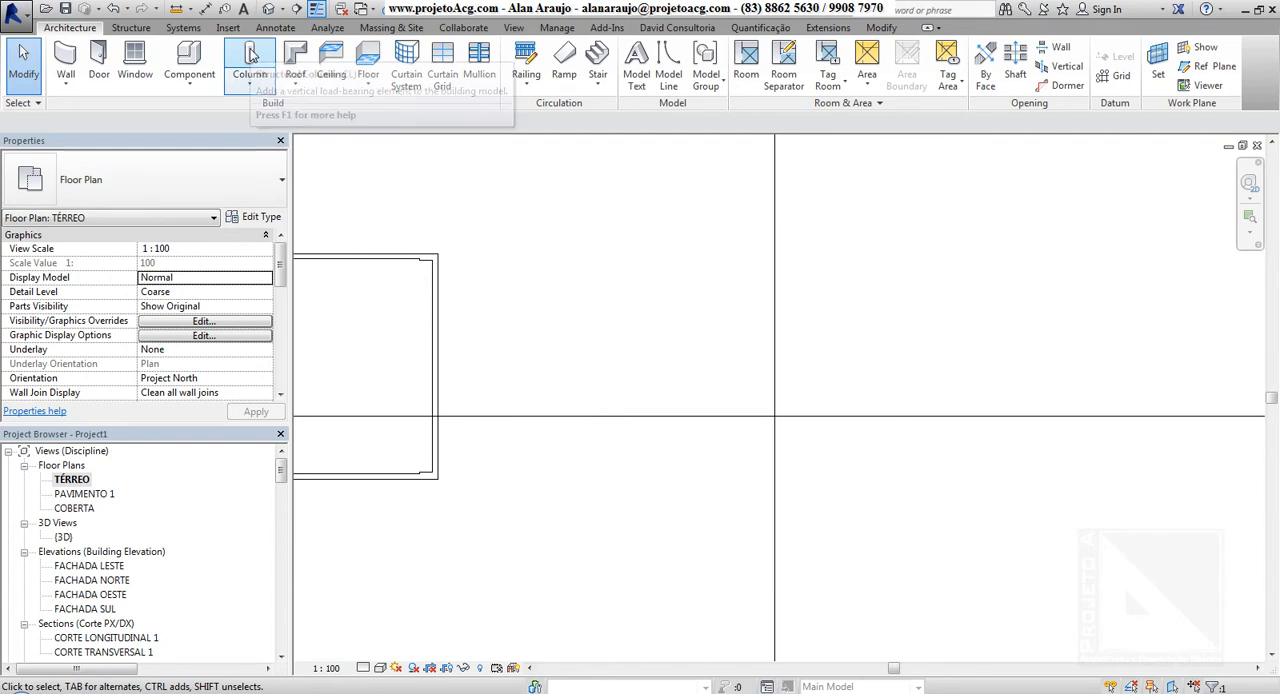
Start placing a 15 x 40 cm Pilar retangular structural column and cycle its rotation in the empty area beside the building
{"action": "left_click", "coordinate": [131, 27]}
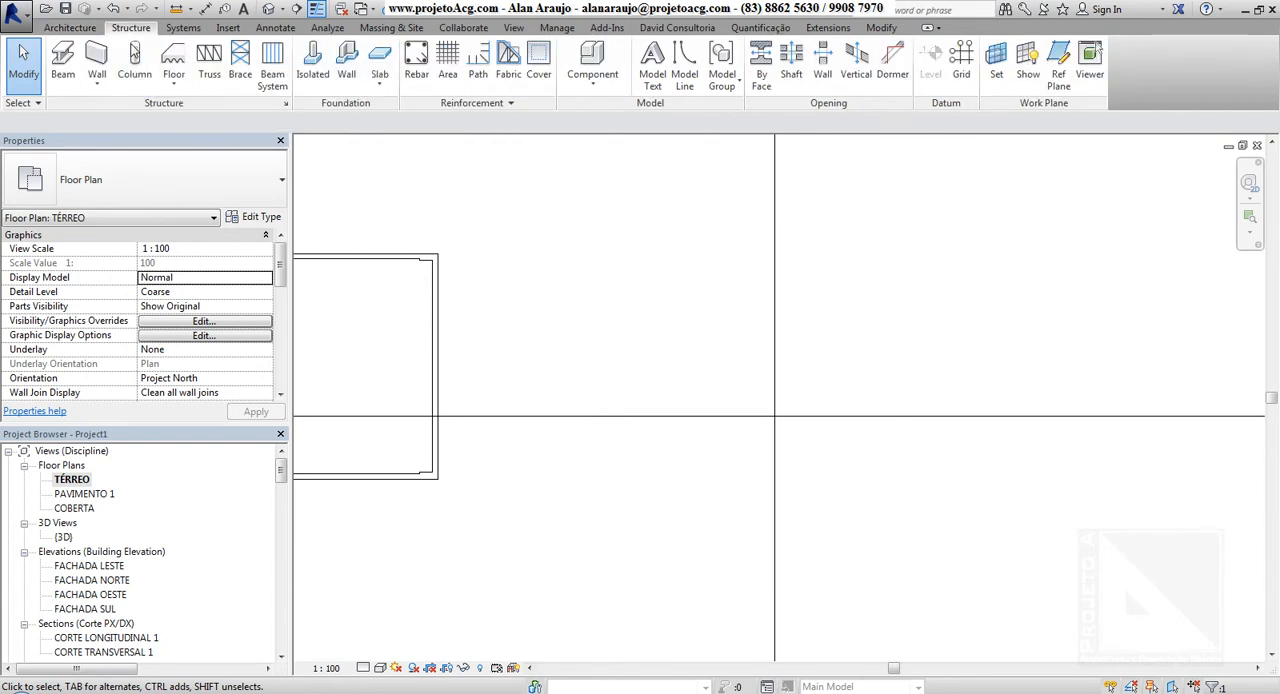
{"action": "left_click", "coordinate": [69, 27]}
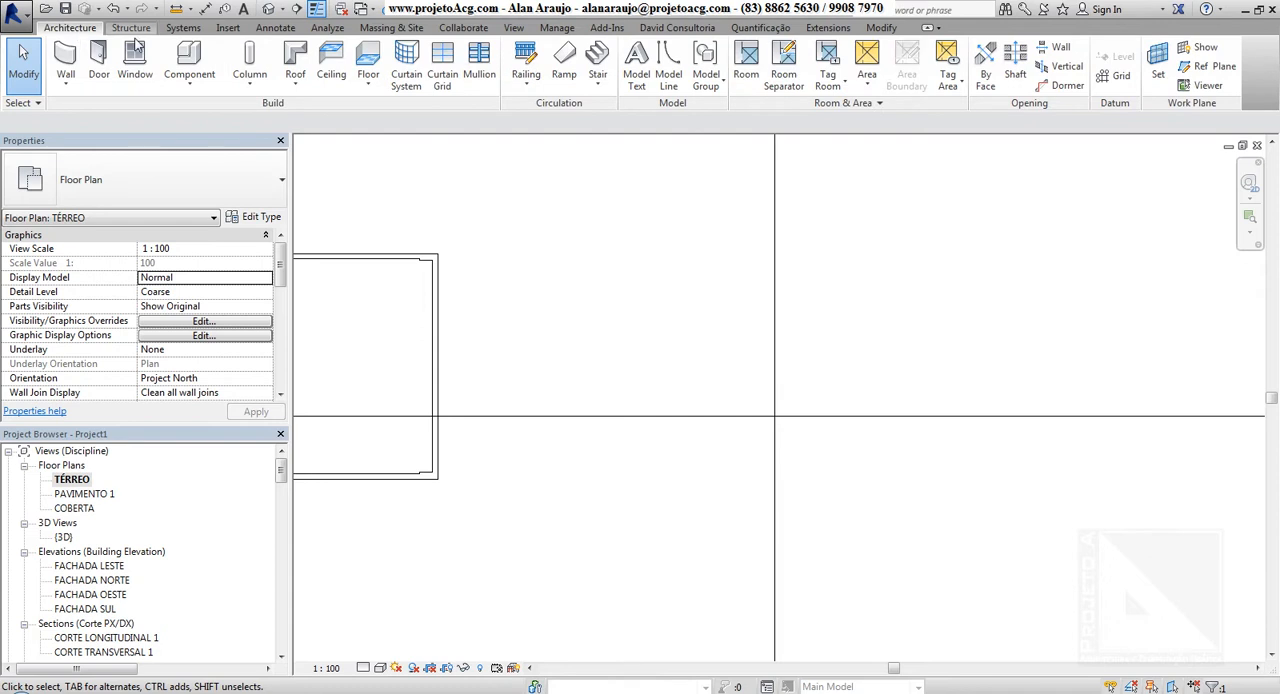
{"action": "left_click", "coordinate": [249, 58]}
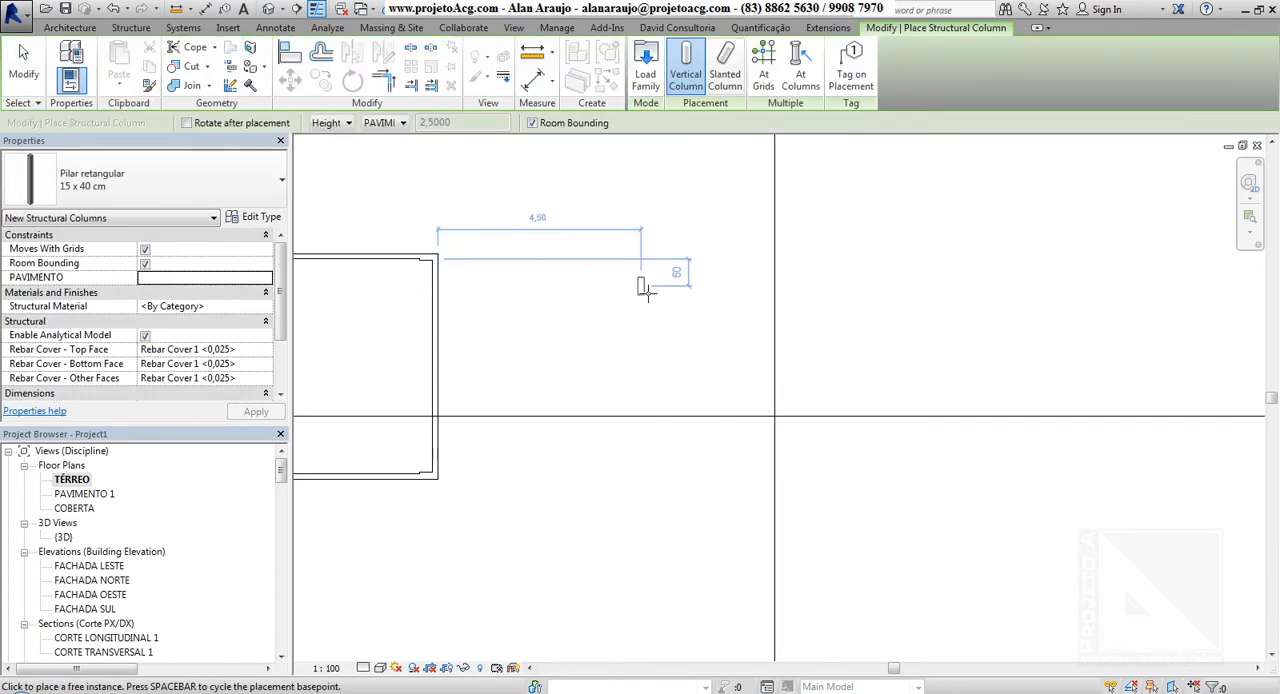
{"action": "key", "text": "space"}
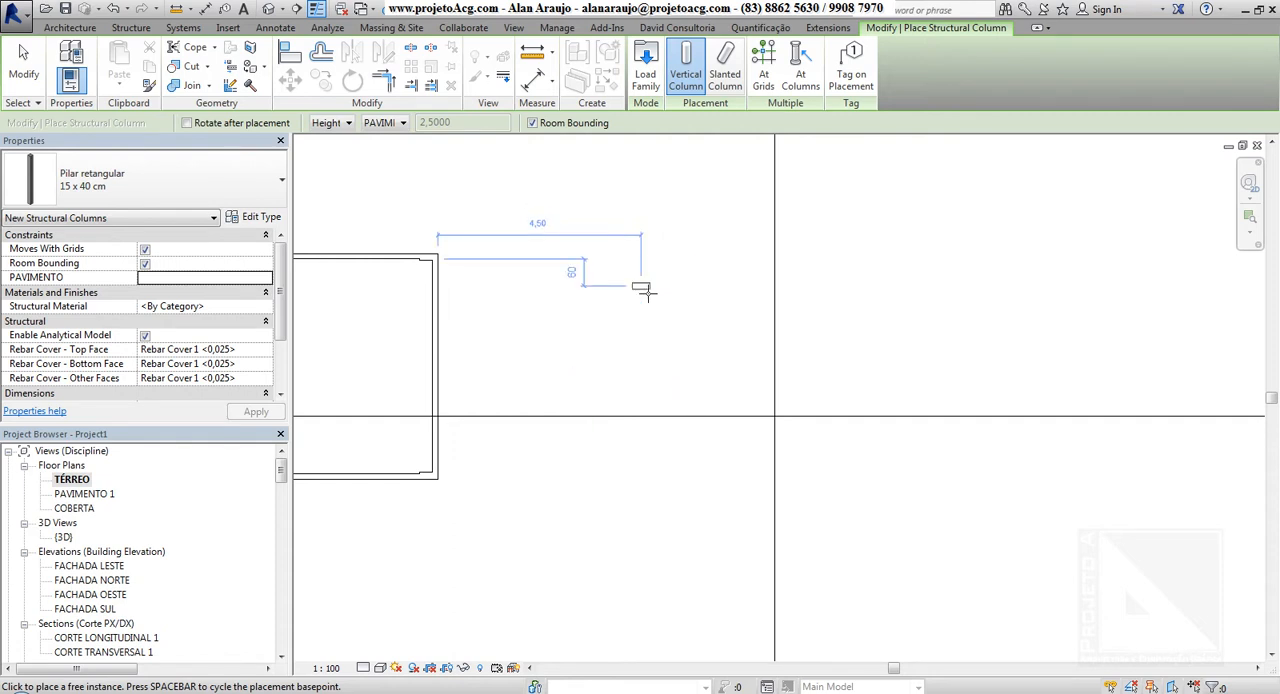
{"action": "key", "text": "space"}
{"action": "key", "text": "space"}
{"action": "key", "text": "space"}
{"action": "key", "text": "space"}
{"action": "key", "text": "space"}
{"action": "key", "text": "space"}
{"action": "key", "text": "space"}
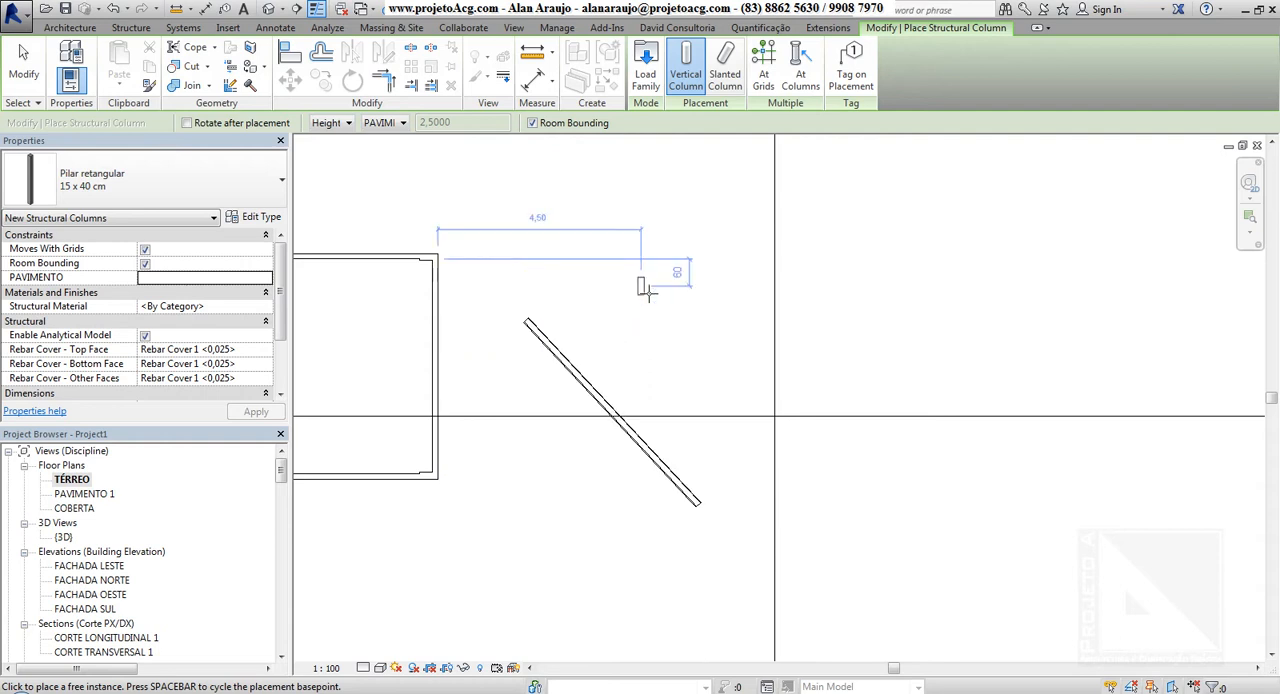
Try aligning the unplaced 15 x 40 cm structural column with the slanted 12cm Interna wall by cycling its rotation
{"action": "key", "text": "space"}
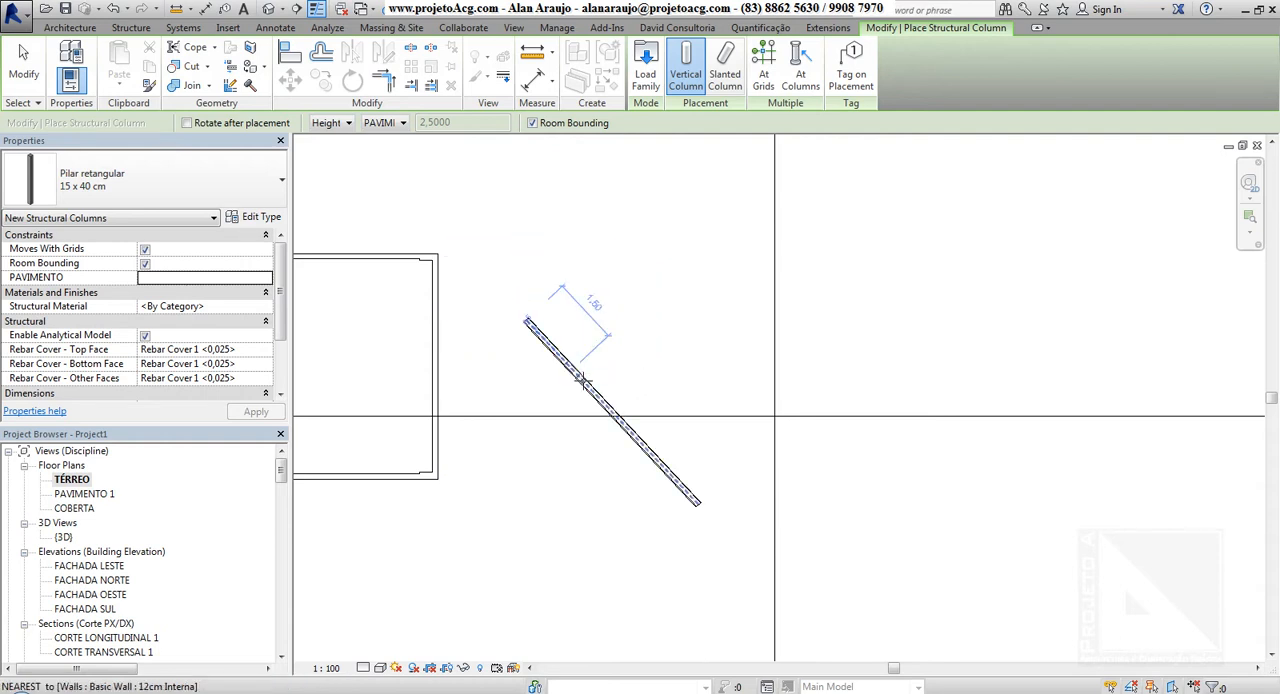
{"action": "key", "text": "space"}
{"action": "key", "text": "space"}
{"action": "key", "text": "space"}
{"action": "key", "text": "space"}
{"action": "key", "text": "space"}
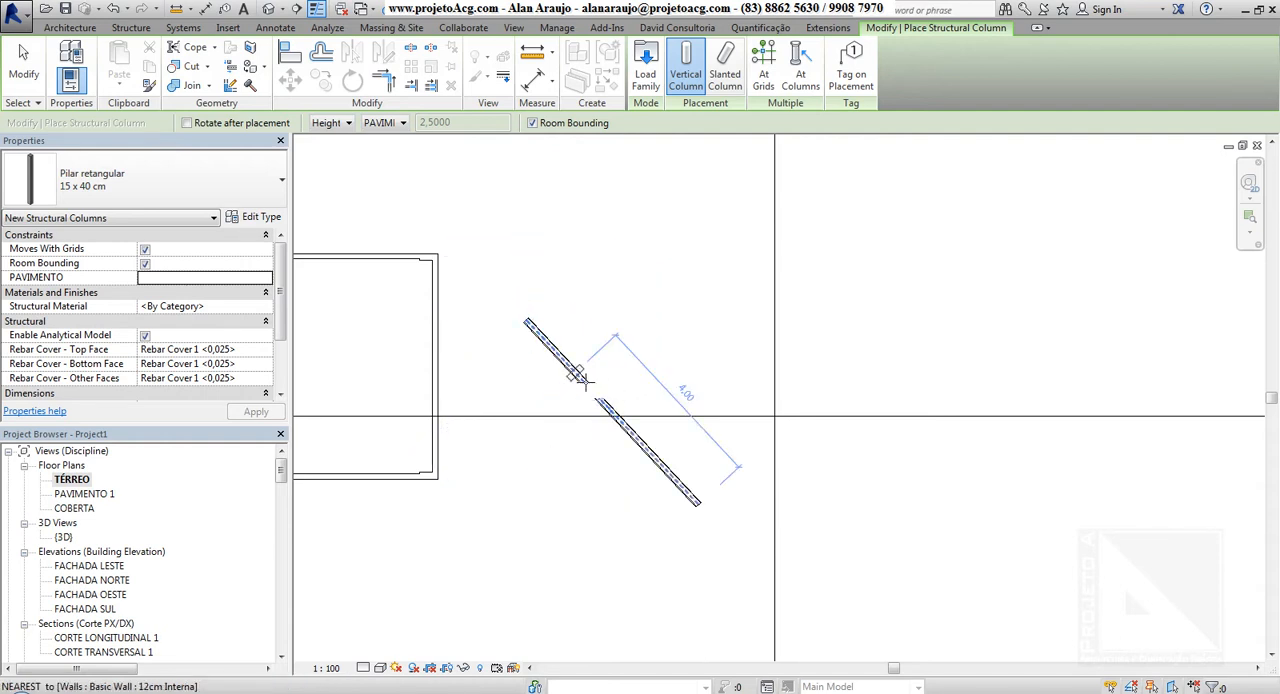
{"action": "scroll", "coordinate": [582, 382], "scroll_direction": "up", "scroll_amount": 4}
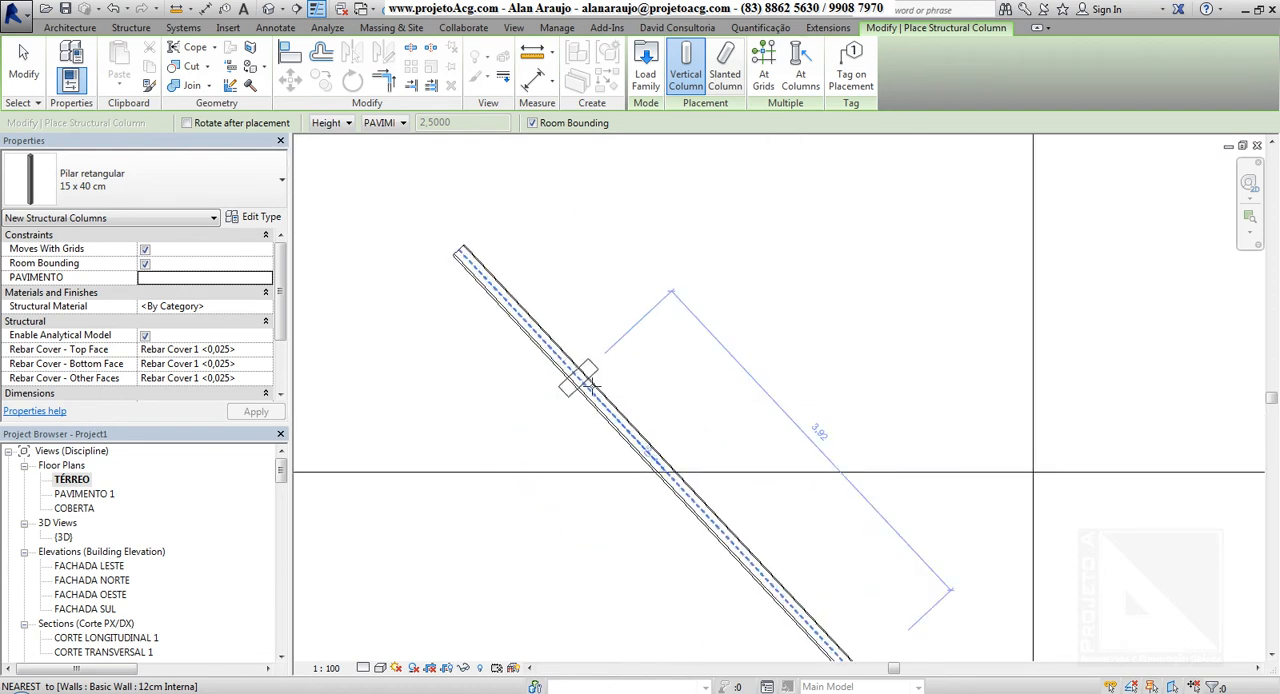
{"action": "key", "text": "space"}
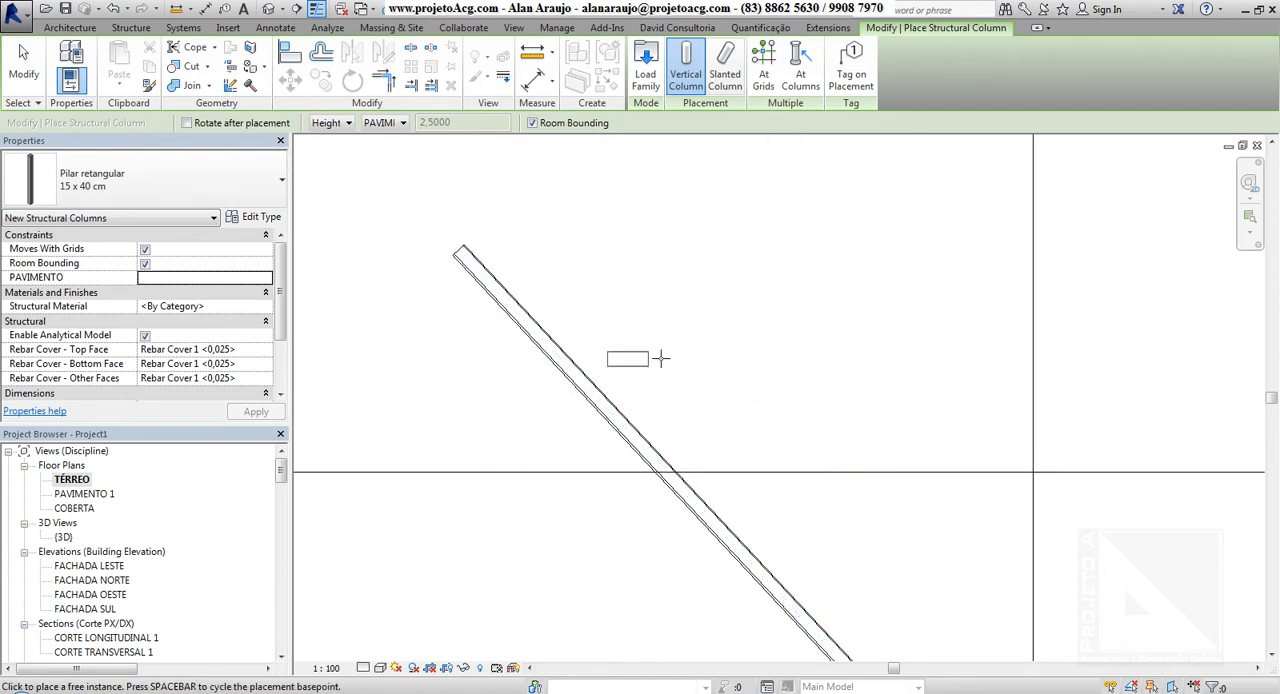
Place a horizontally oriented 15 x 40 cm structural column beyond the slanted wall, with its height reaching PAVIMENTO 1
{"action": "key", "text": "space"}
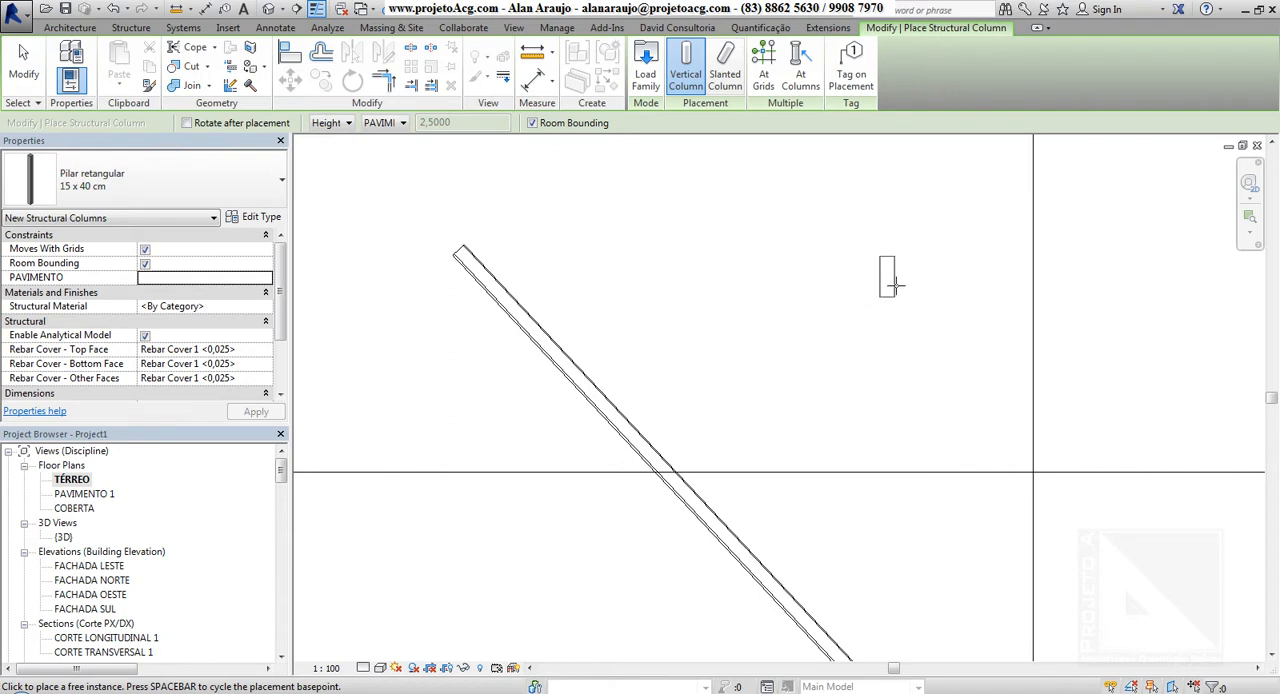
{"action": "key", "text": "space"}
{"action": "middle_click_drag", "start_coordinate": [869, 278], "coordinate": [682, 418]}
{"action": "scroll", "coordinate": [683, 411], "scroll_direction": "down", "scroll_amount": 3}
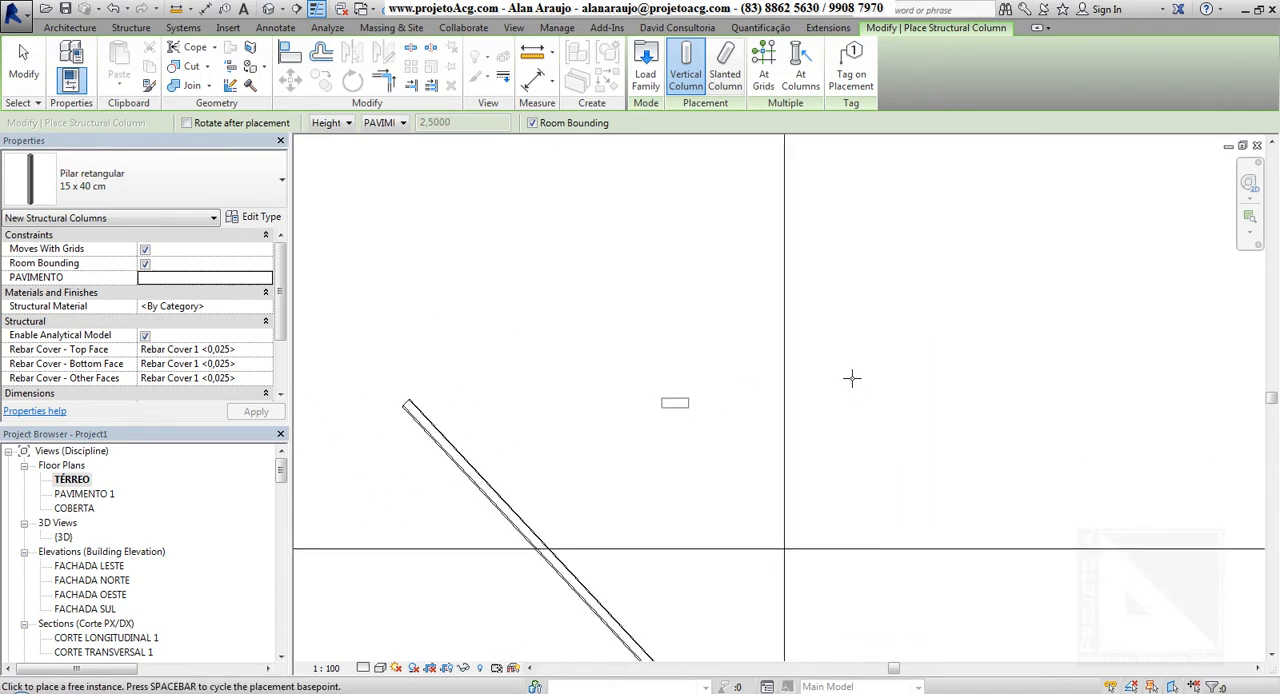
{"action": "scroll", "coordinate": [868, 374], "scroll_direction": "down", "scroll_amount": 1}
{"action": "middle_click_drag", "start_coordinate": [889, 368], "coordinate": [626, 300]}
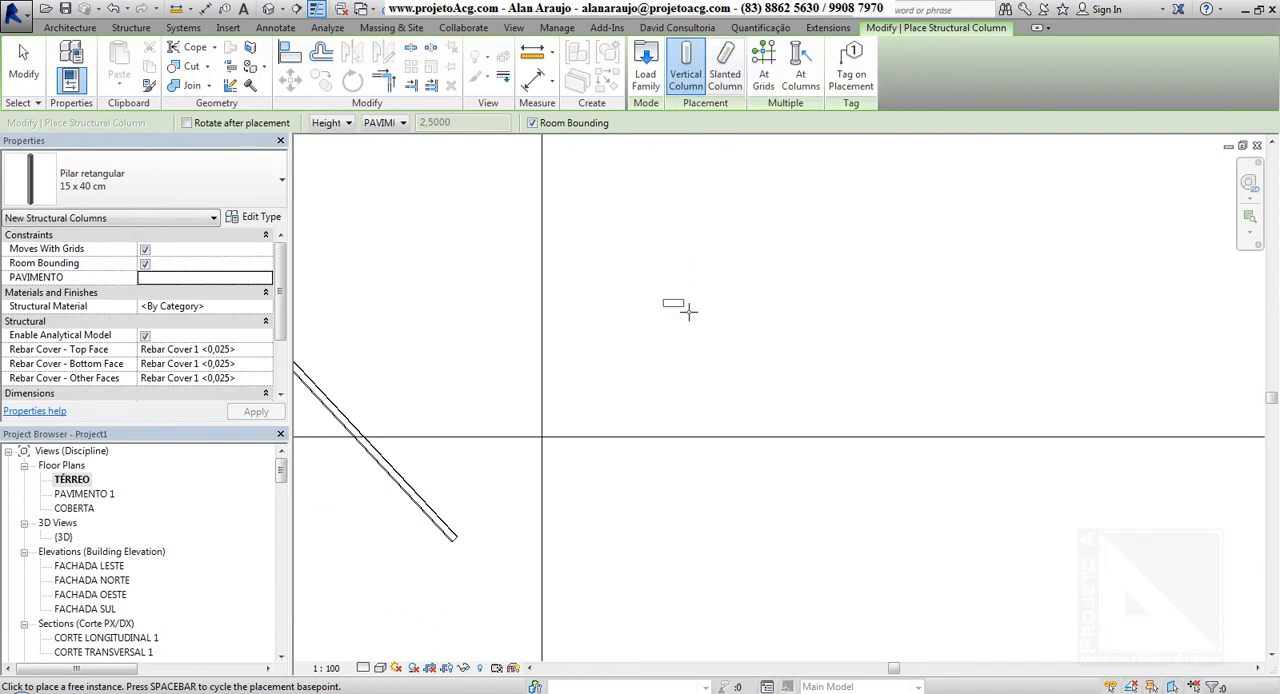
{"action": "left_click", "coordinate": [338, 123]}
{"action": "left_click", "coordinate": [338, 123]}
{"action": "left_click", "coordinate": [388, 123]}
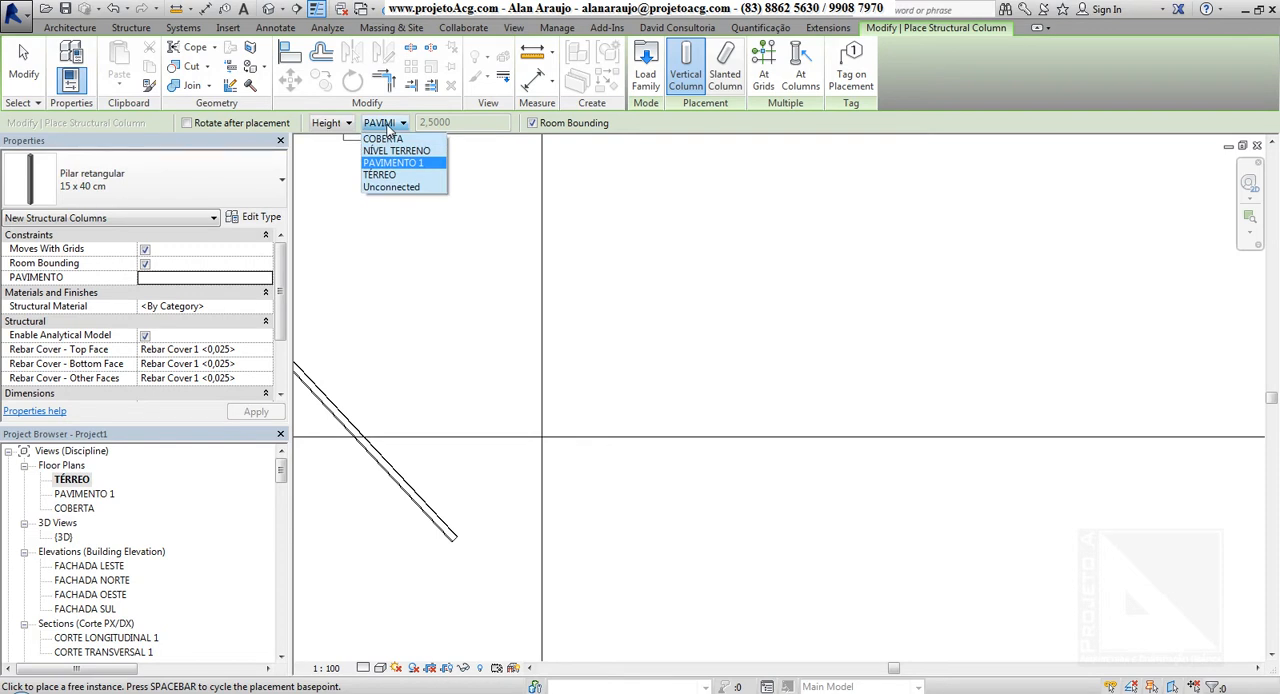
{"action": "left_click", "coordinate": [388, 124]}
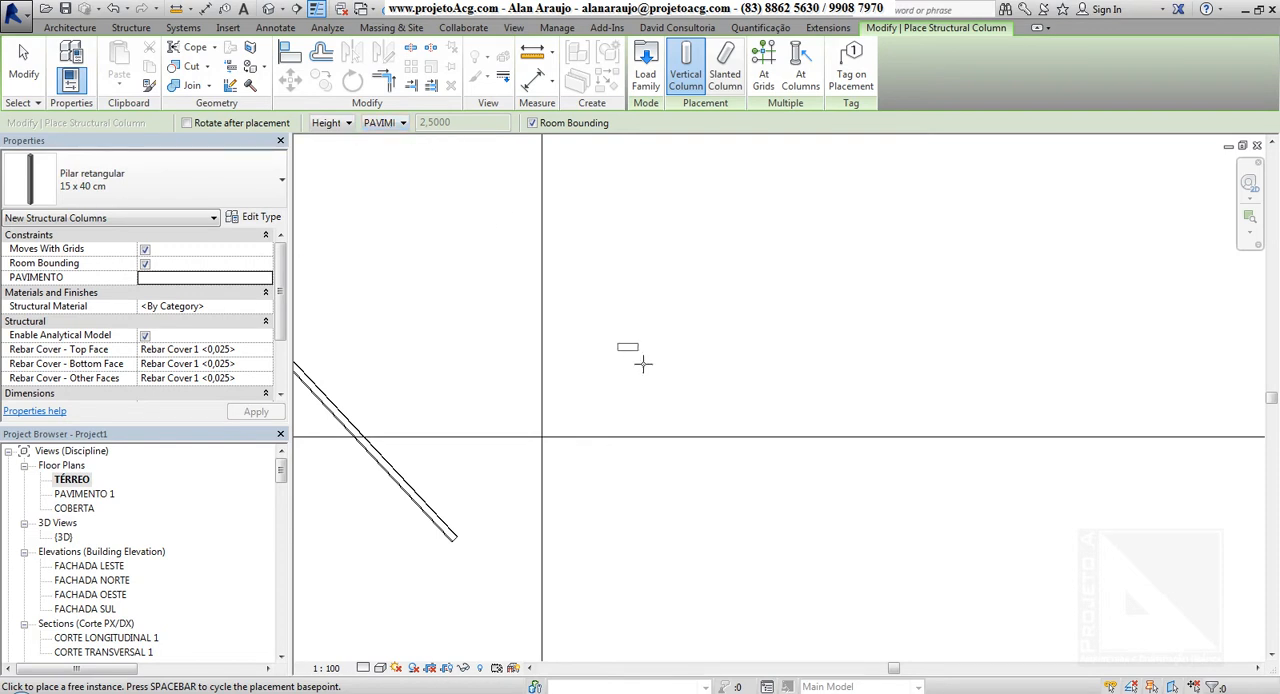
{"action": "left_click", "coordinate": [643, 364]}
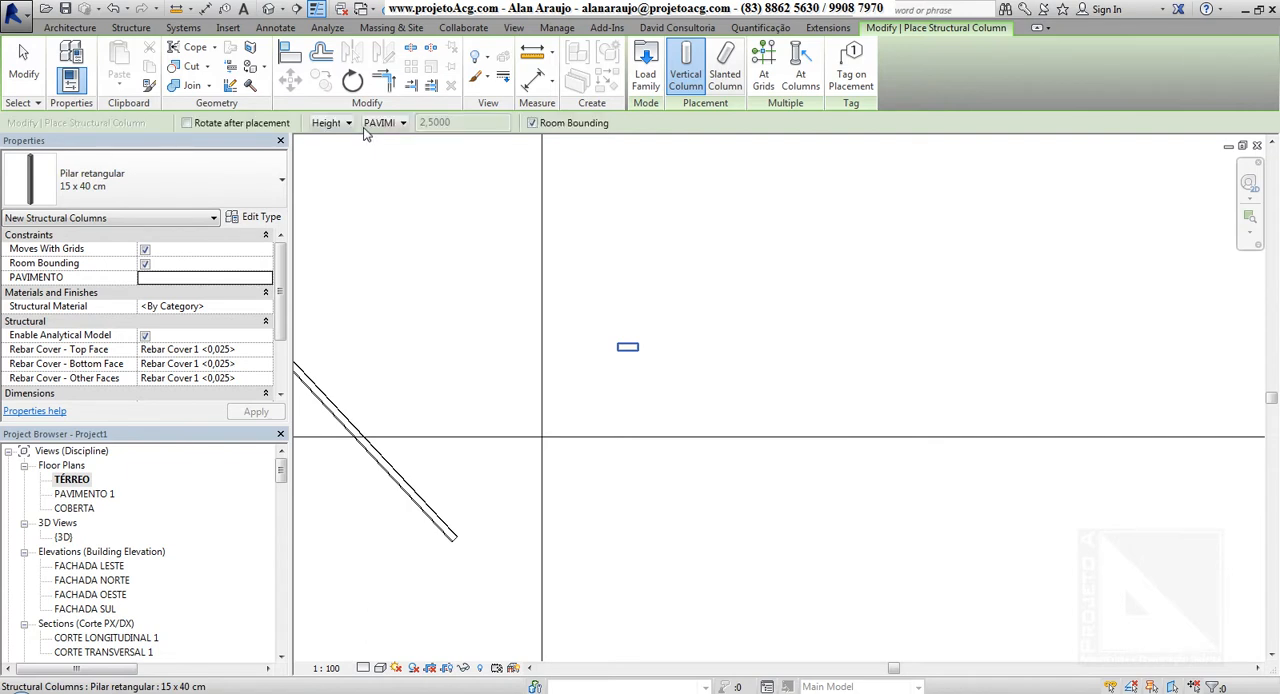
Place a second column in line with the first, on the side away from the slanted wall, with its height reaching COBERTA
{"action": "left_click", "coordinate": [377, 125]}
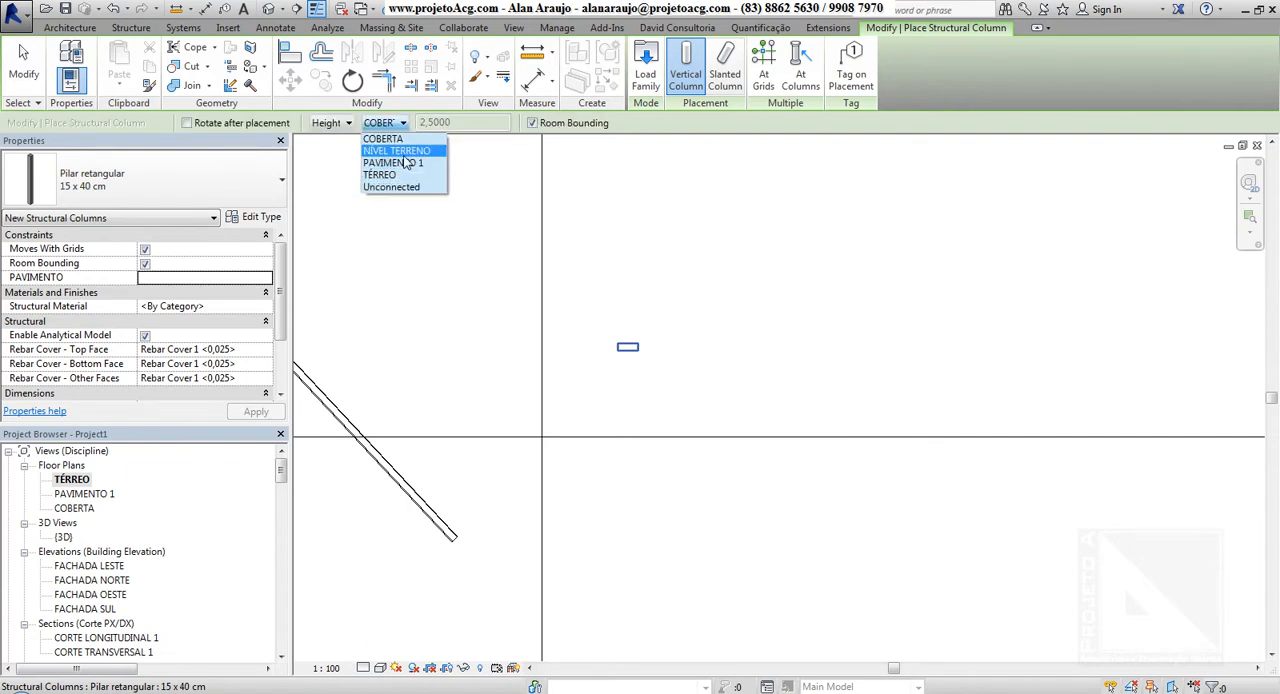
{"action": "left_click", "coordinate": [384, 138]}
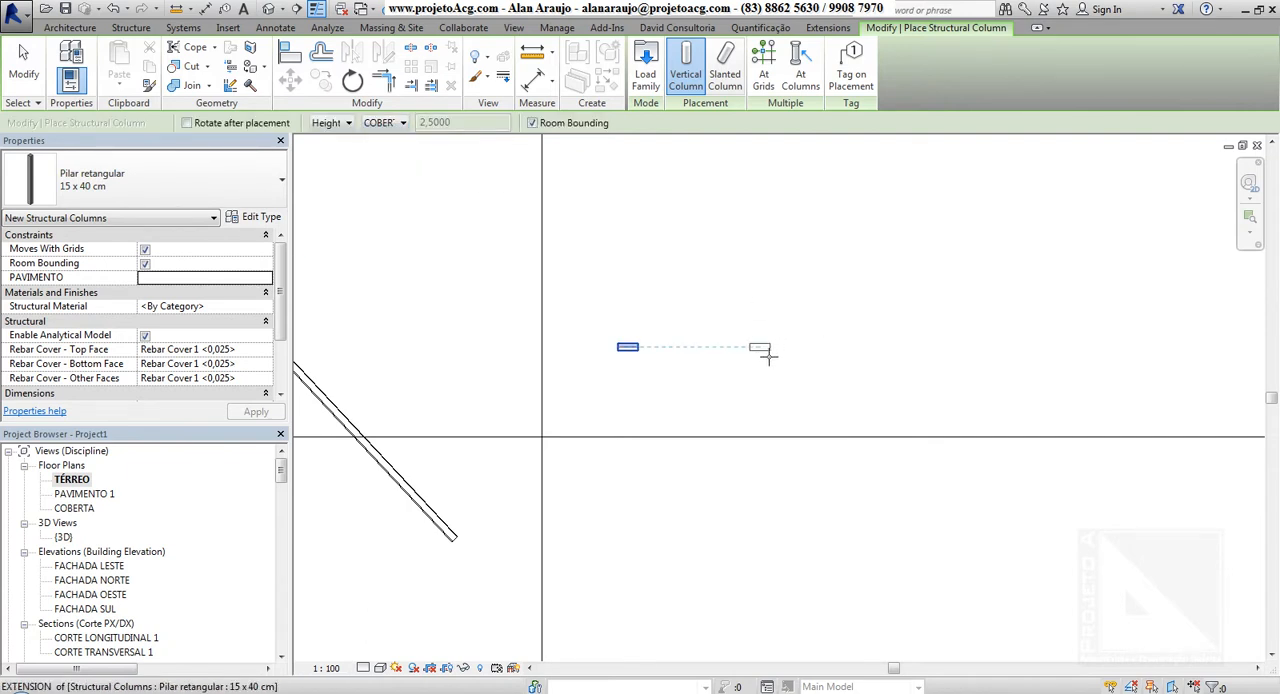
{"action": "left_click", "coordinate": [768, 355]}
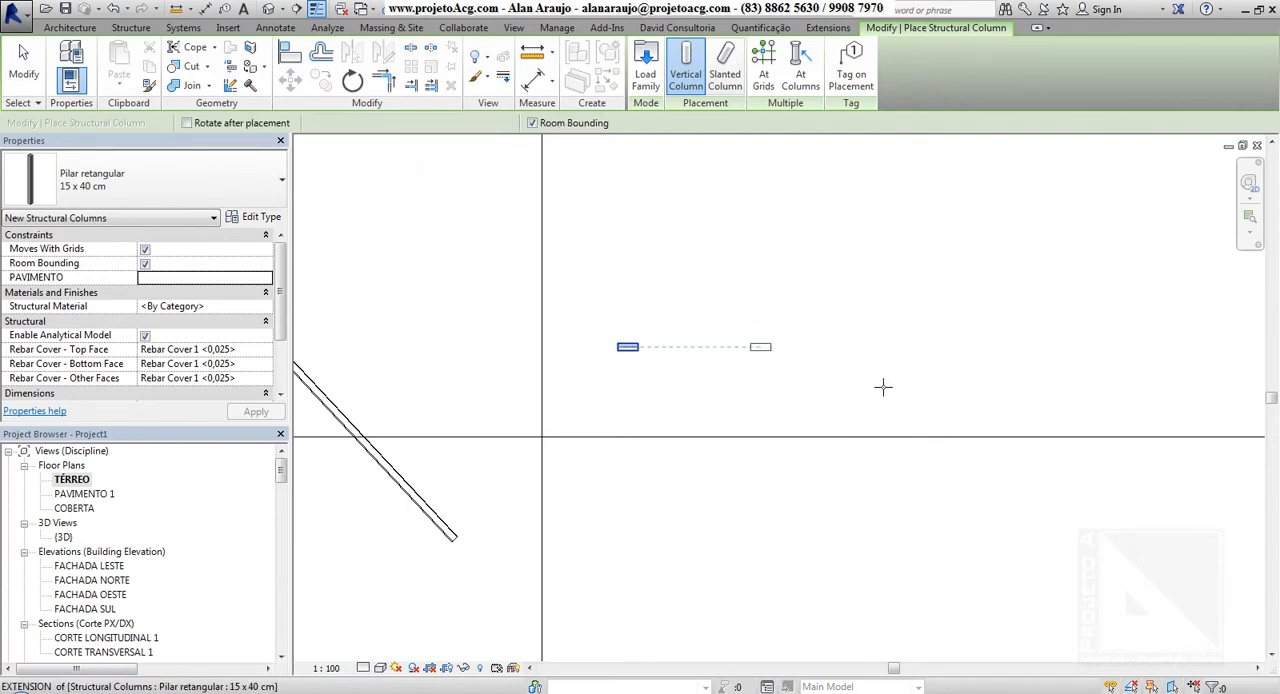
Place a third column with an unconnected height of 1,0000 in line with the others, on the side nearer the slanted wall
{"action": "left_click", "coordinate": [340, 125]}
{"action": "left_click", "coordinate": [327, 150]}
{"action": "left_click", "coordinate": [385, 122]}
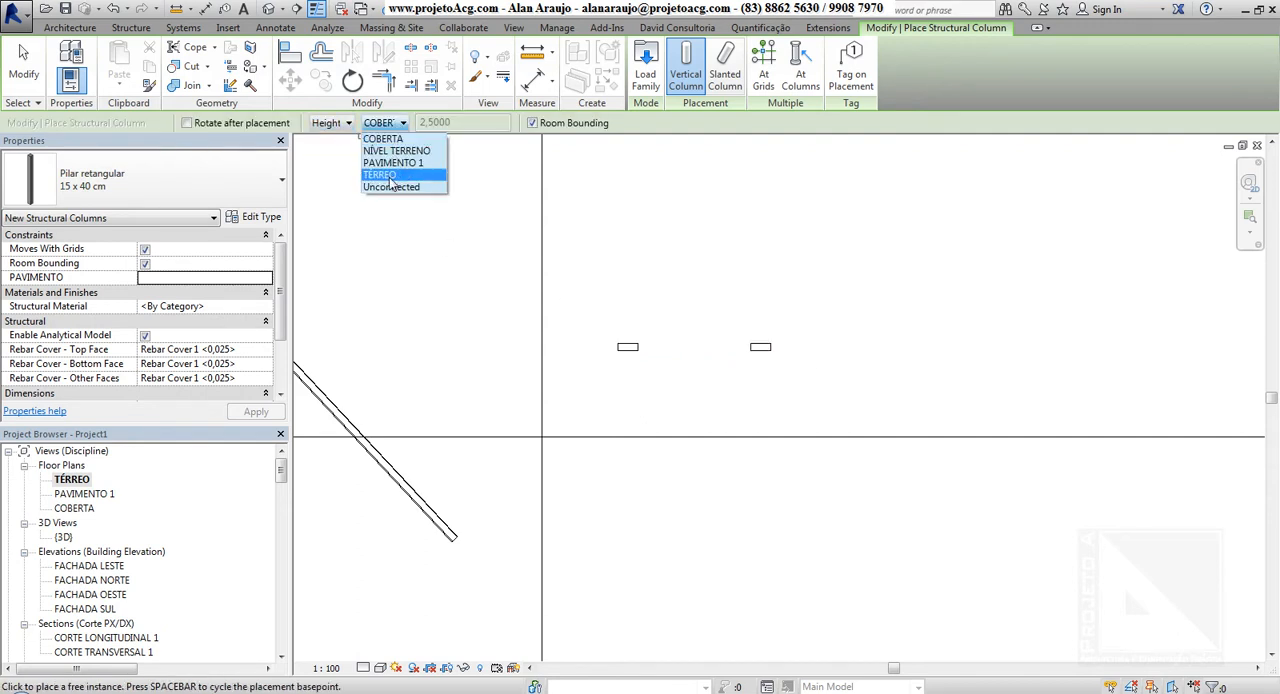
{"action": "left_click", "coordinate": [396, 191]}
{"action": "left_click", "coordinate": [428, 122]}
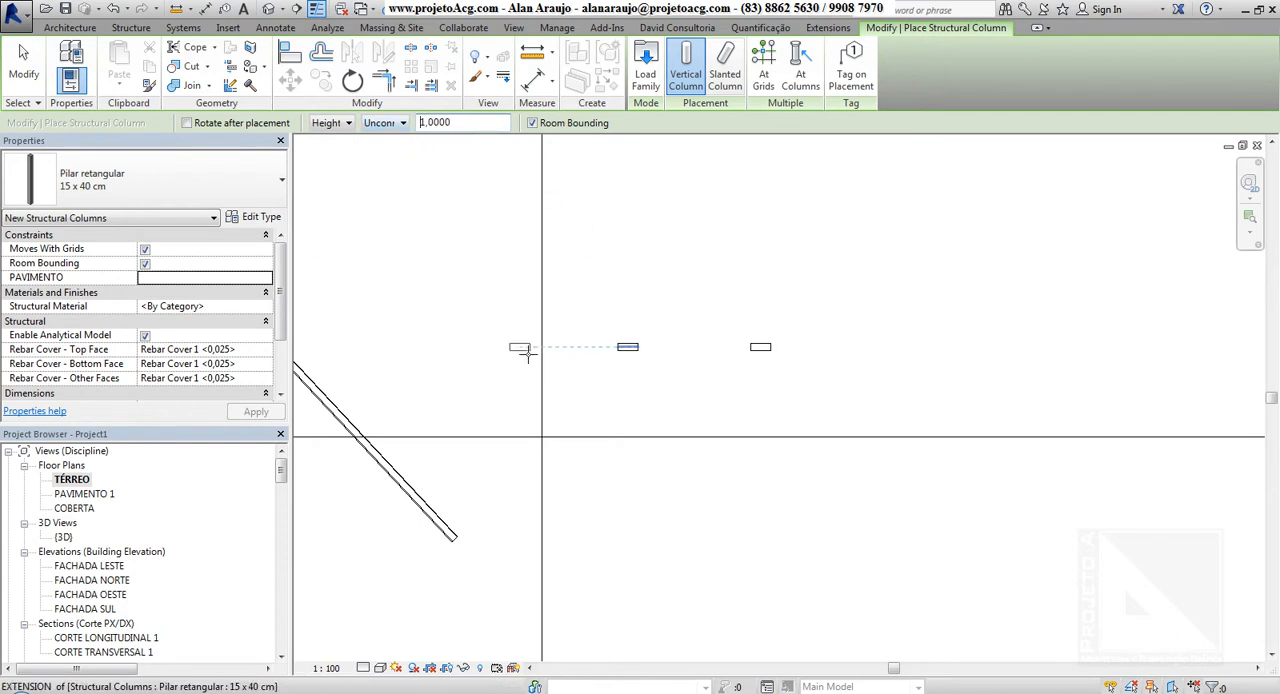
{"action": "left_click", "coordinate": [522, 352]}
{"action": "left_click", "coordinate": [760, 440]}
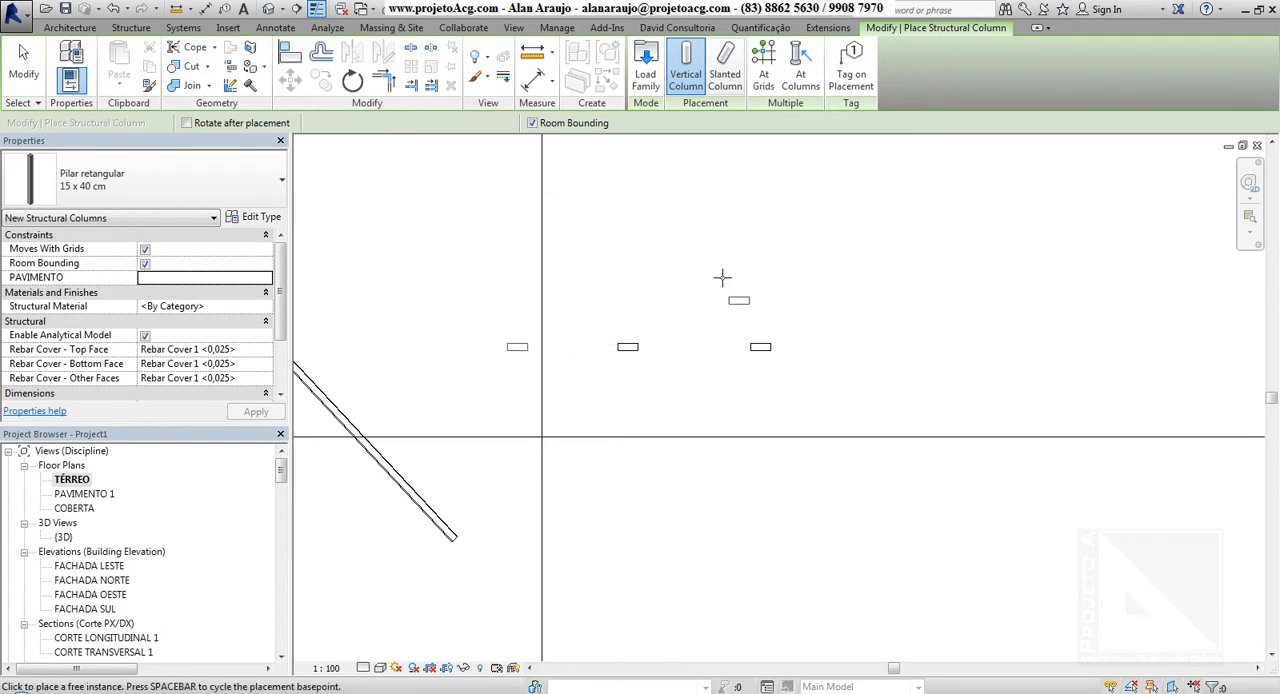
{"action": "middle_click_drag", "start_coordinate": [700, 260], "coordinate": [694, 271]}
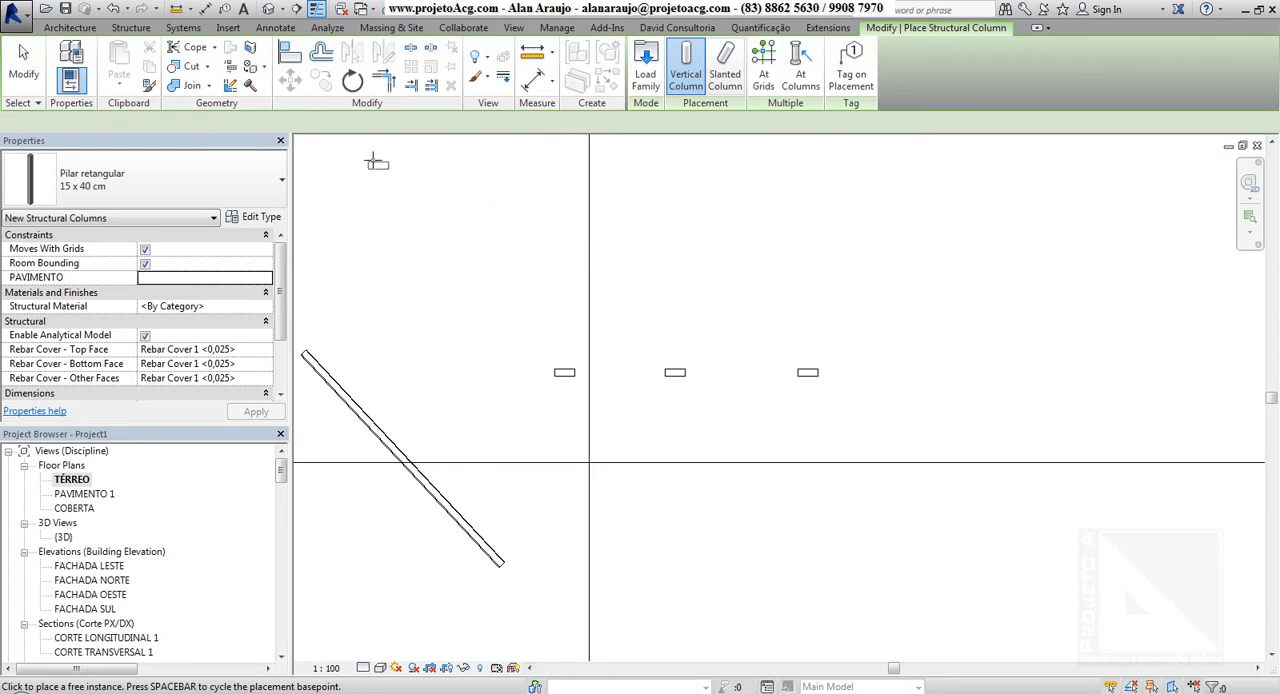
Place a fourth column directly below the third in plan, using an unconnected depth of 2,0000
{"action": "left_click", "coordinate": [340, 123]}
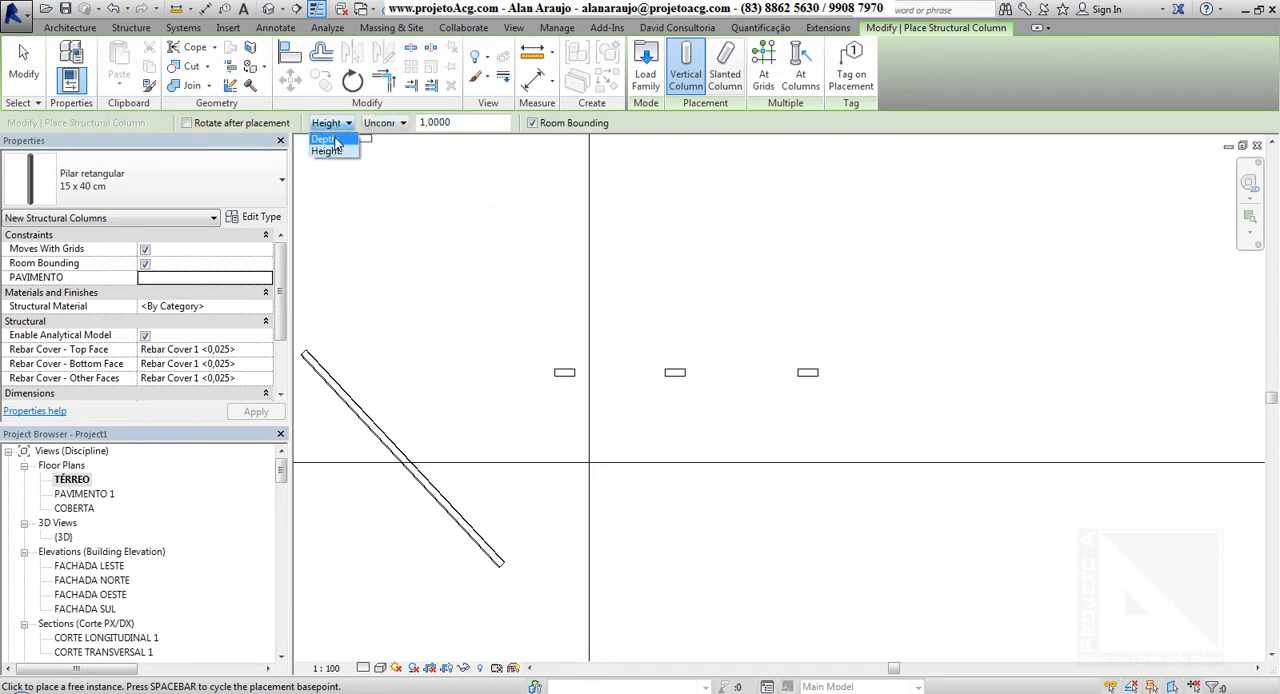
{"action": "left_click", "coordinate": [336, 141]}
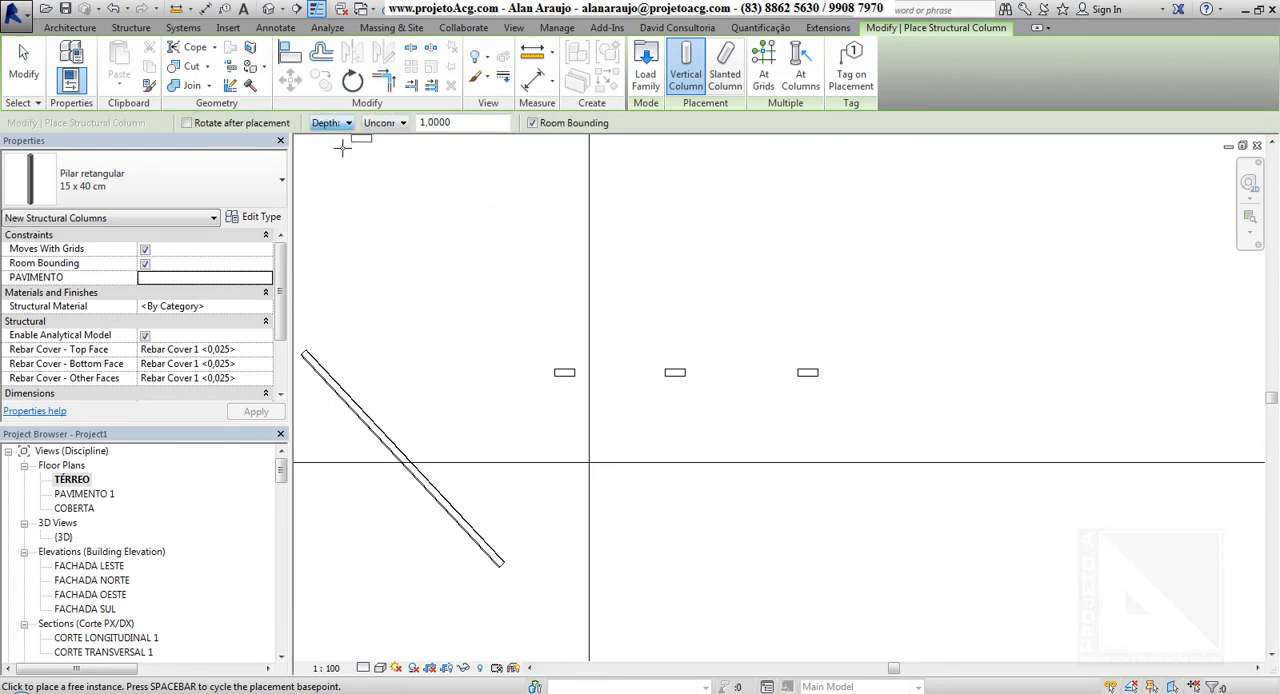
{"action": "left_click", "coordinate": [482, 124]}
{"action": "type", "text": "2"}
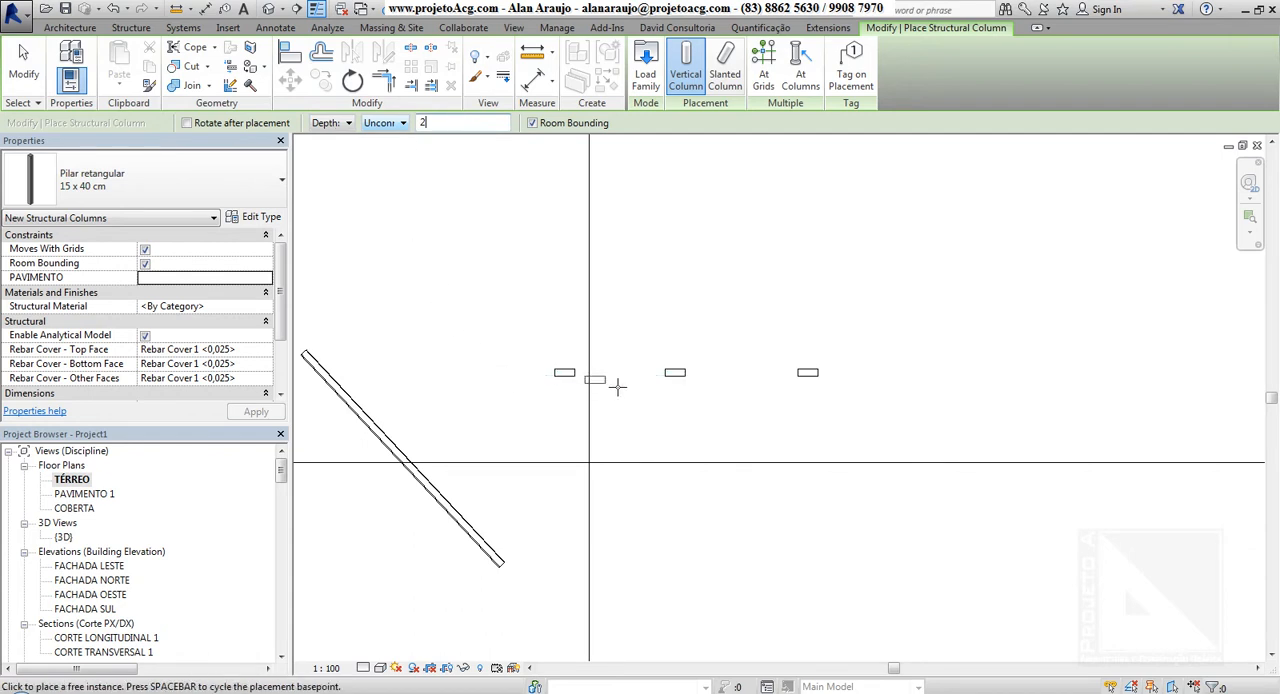
{"action": "key", "text": "Return"}
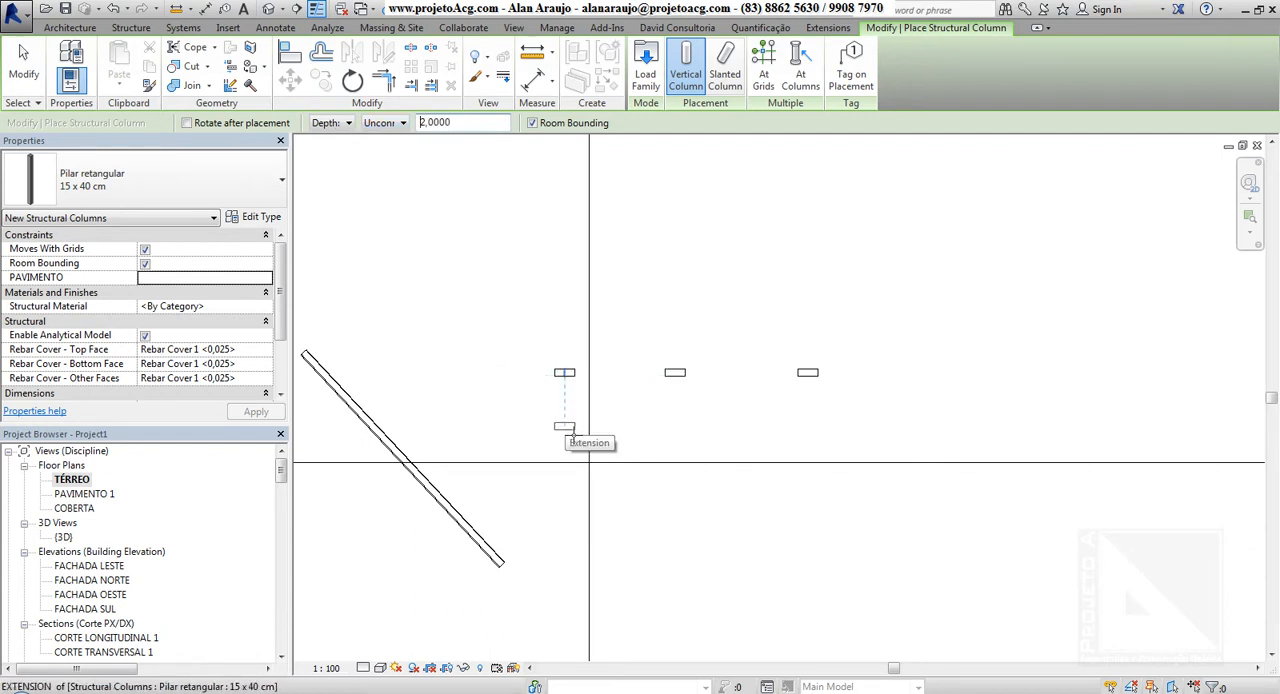
{"action": "left_click", "coordinate": [573, 432]}
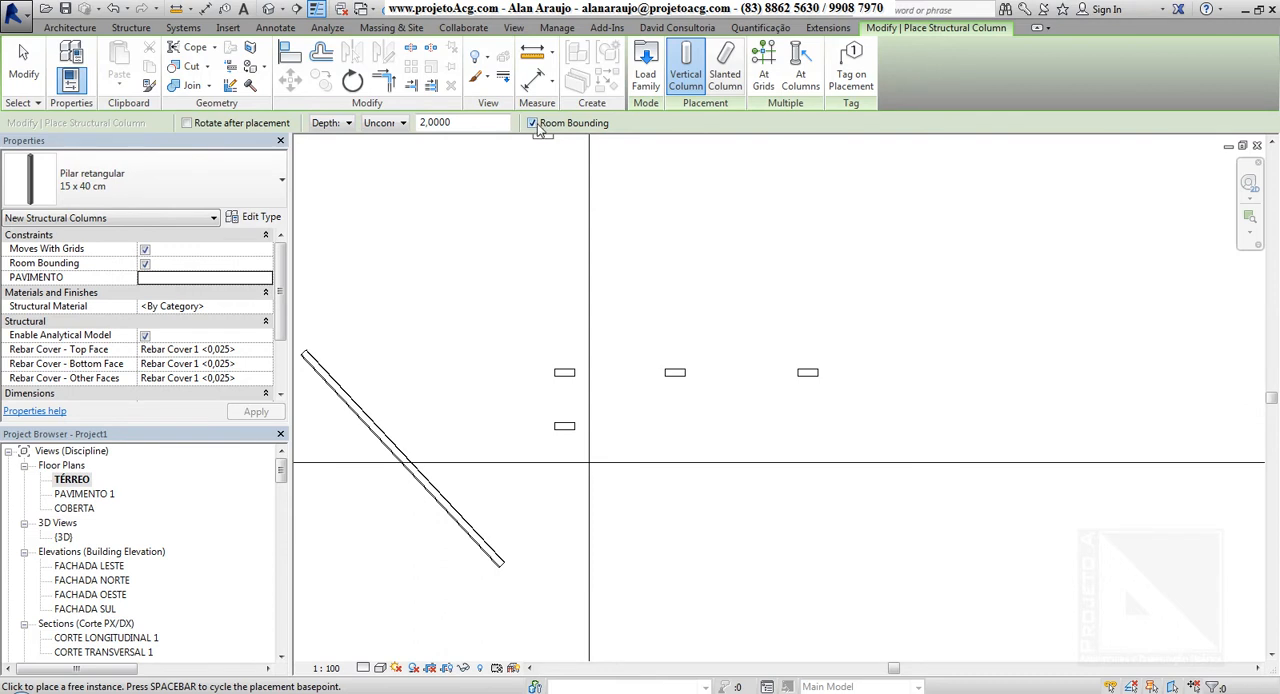
Open the default 3D view, end column placement and show the four new structural columns beside the slanted wall
{"action": "left_click", "coordinate": [70, 27]}
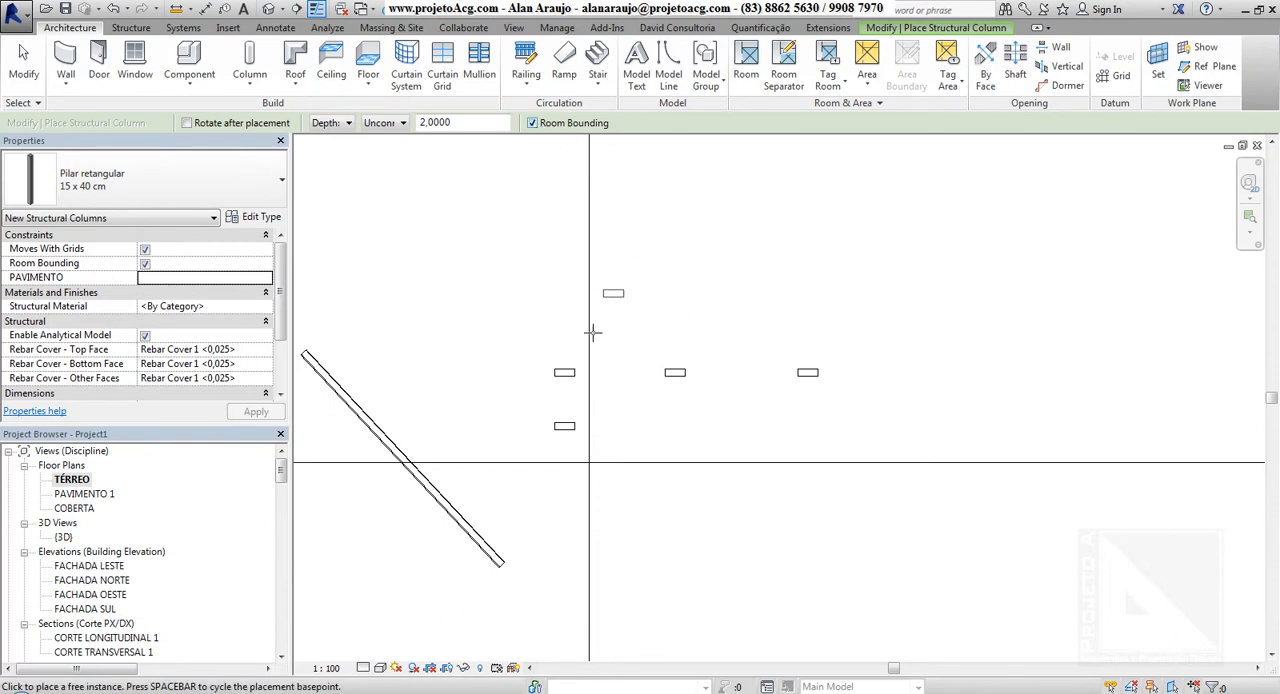
{"action": "left_click", "coordinate": [268, 8]}
{"action": "middle_click_drag", "start_coordinate": [1050, 398], "coordinate": [808, 489], "text": "shift"}
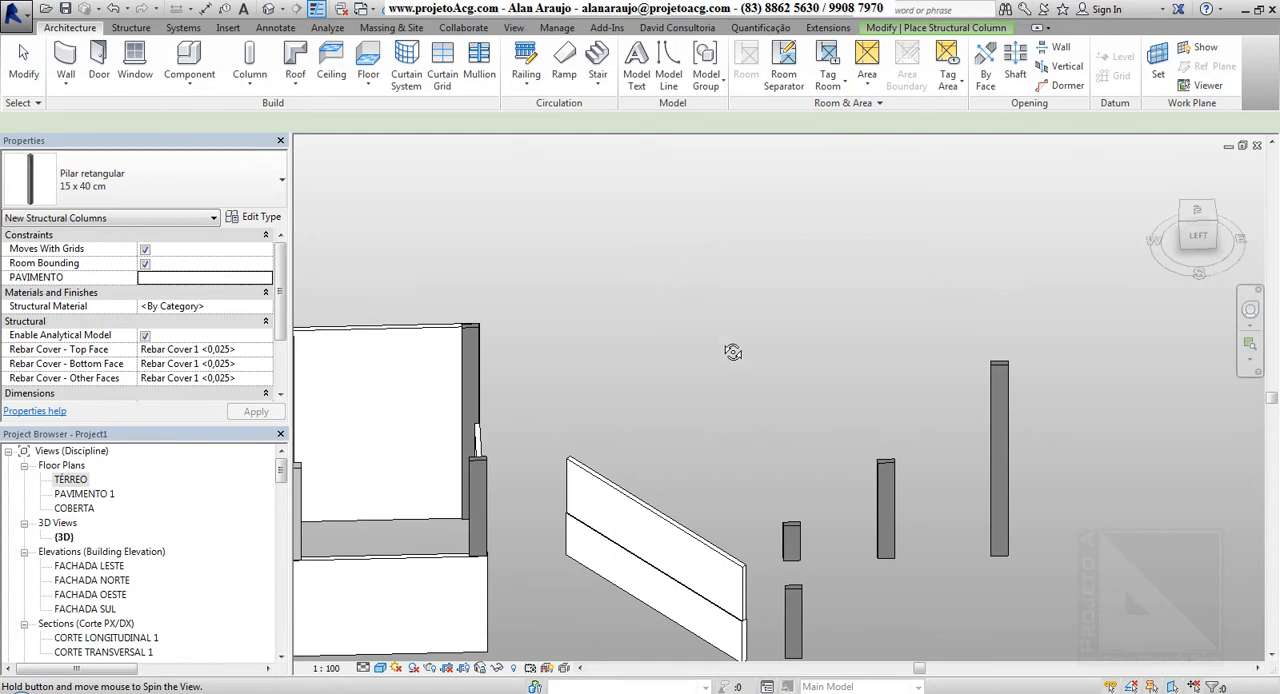
{"action": "middle_click_drag", "start_coordinate": [827, 611], "coordinate": [727, 437]}
{"action": "key", "text": "Escape"}
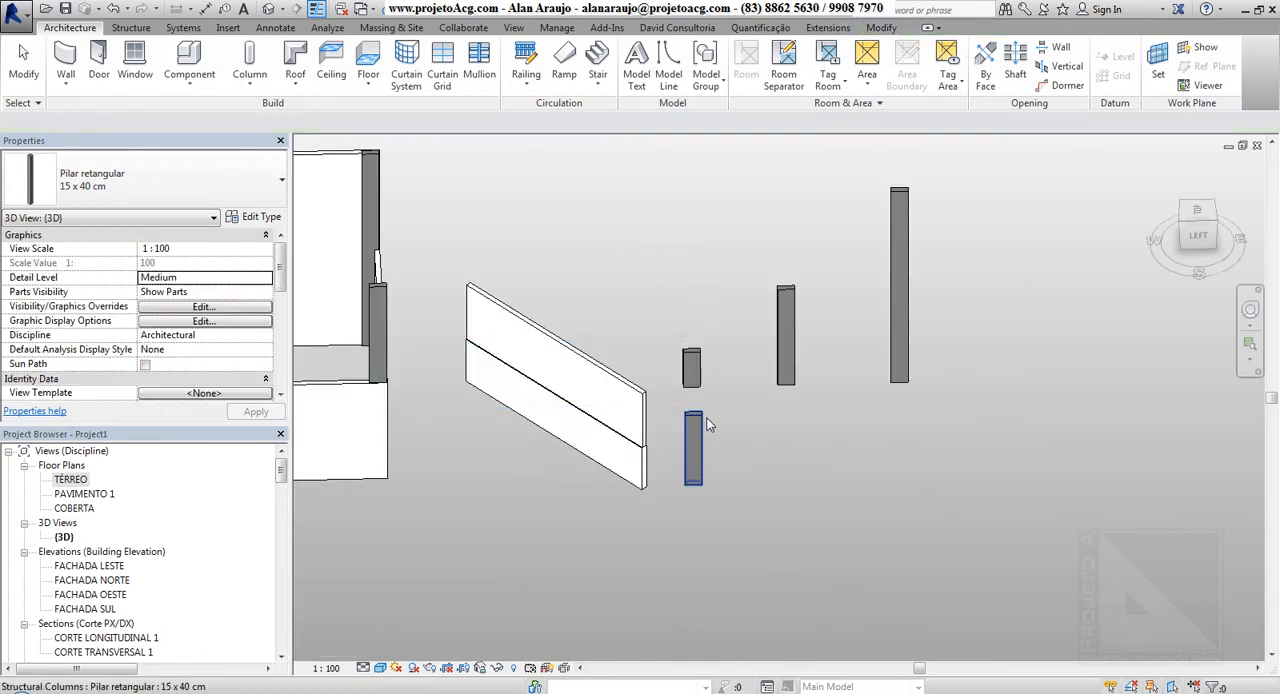
Examine the base and top level and offset constraints of each of the four new structural columns
{"action": "left_click", "coordinate": [701, 424]}
{"action": "middle_click_drag", "start_coordinate": [701, 424], "coordinate": [820, 428], "text": "shift"}
{"action": "middle_click_drag", "start_coordinate": [671, 357], "coordinate": [734, 444], "text": "shift"}
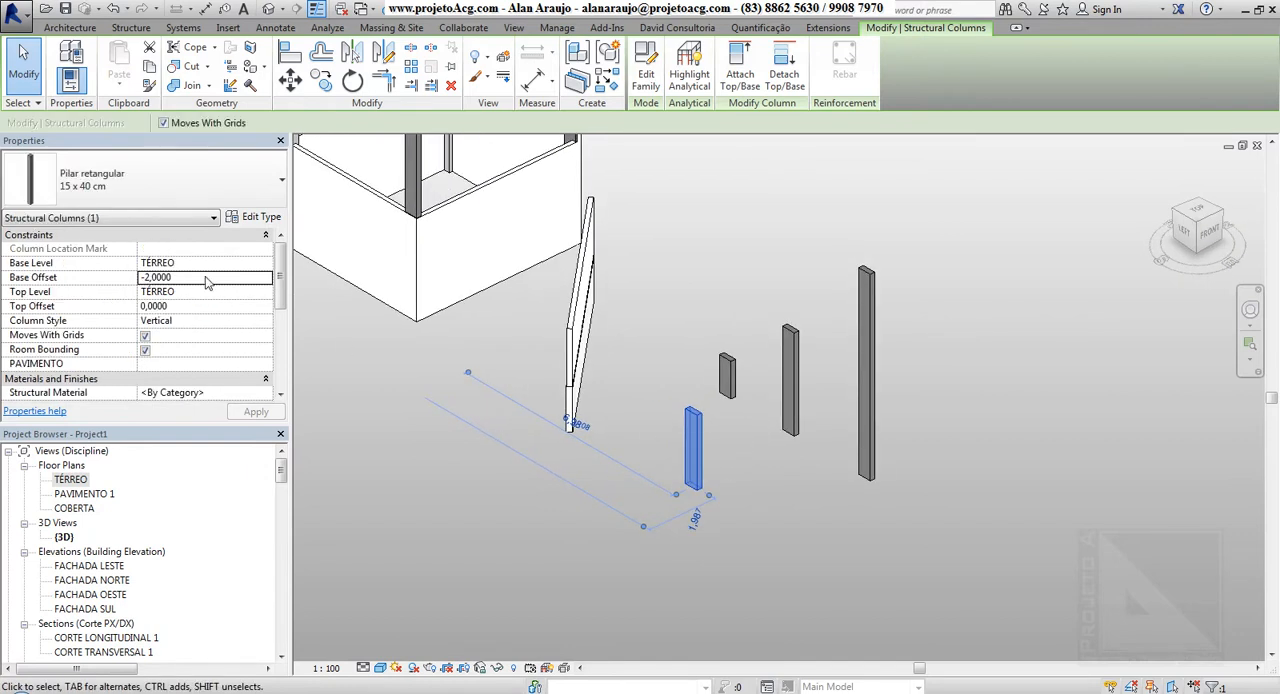
{"action": "left_click", "coordinate": [210, 283]}
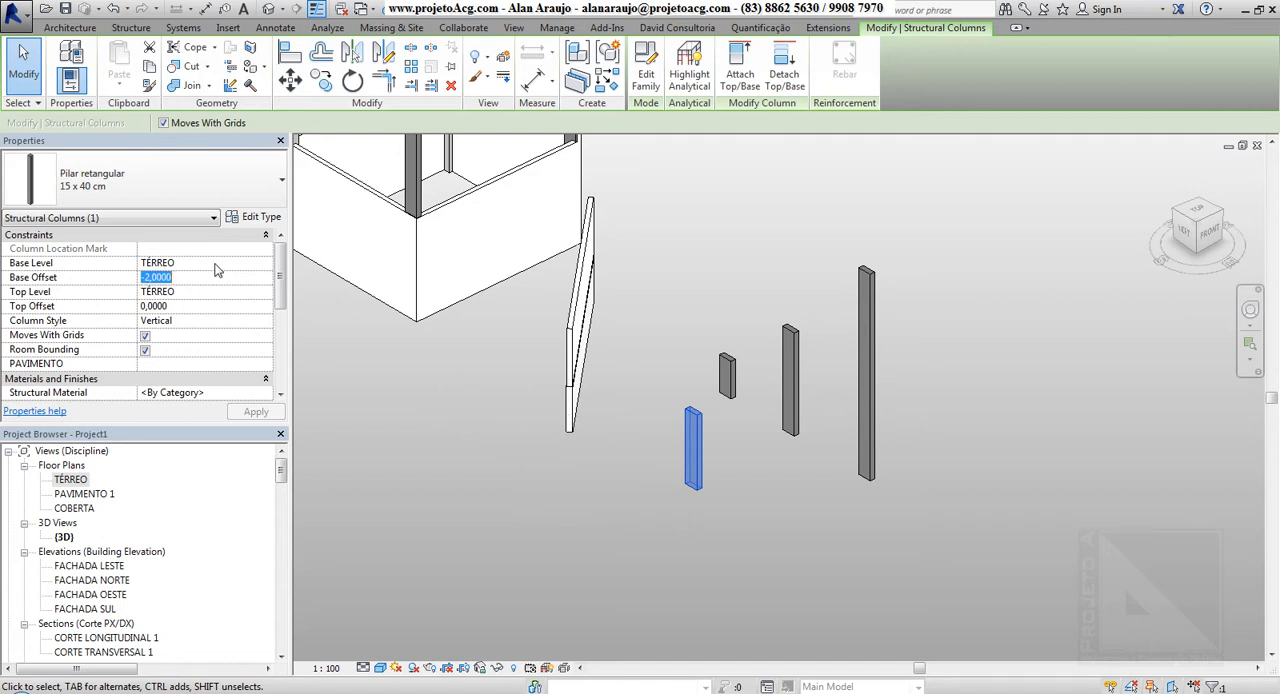
{"action": "key", "text": "Tab"}
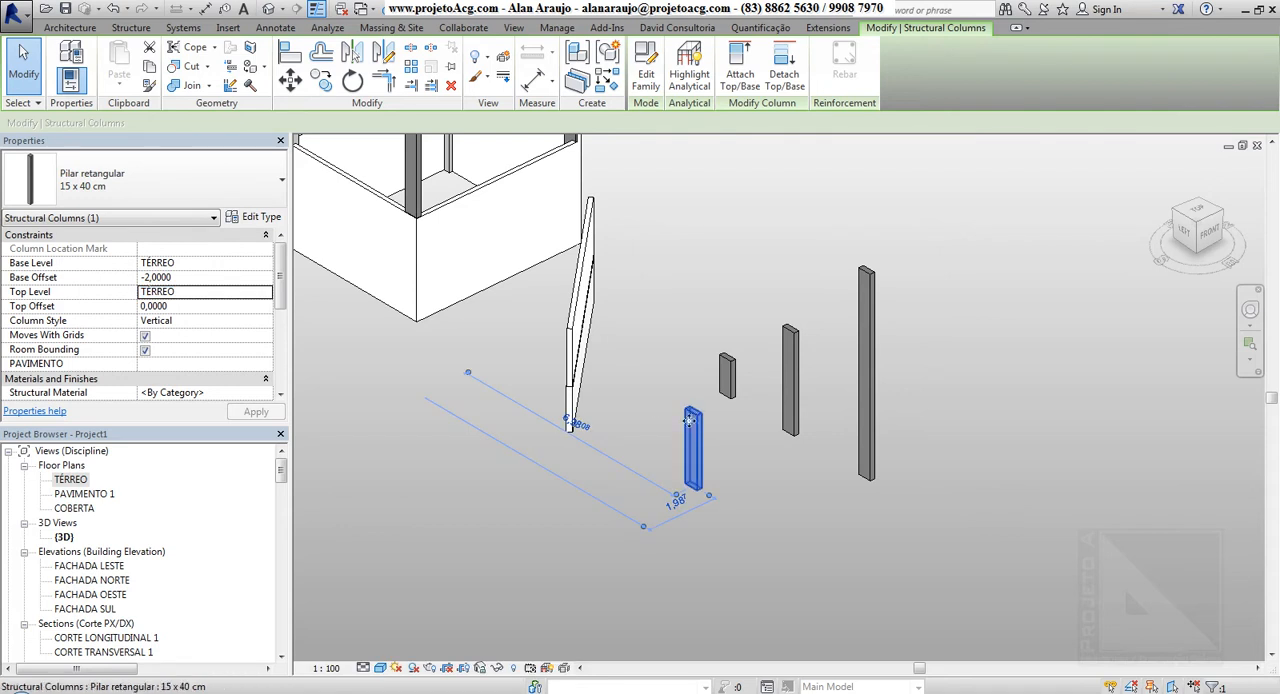
{"action": "left_click", "coordinate": [746, 378]}
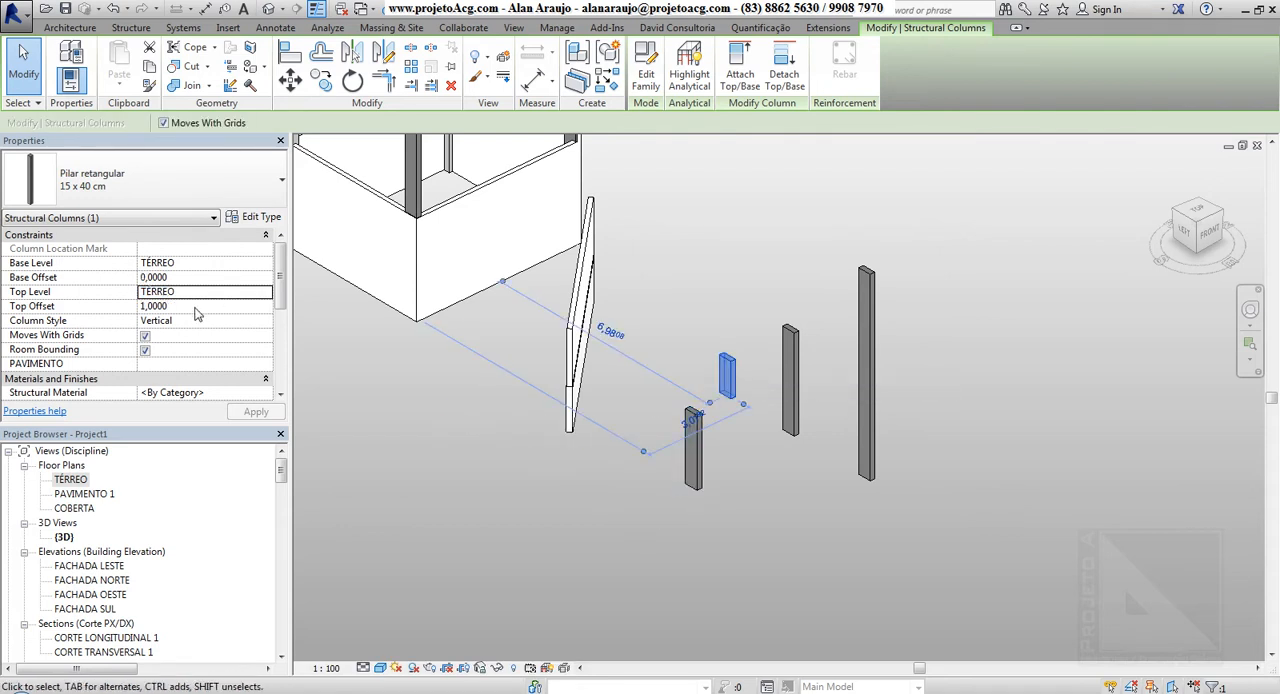
{"action": "left_click", "coordinate": [791, 355]}
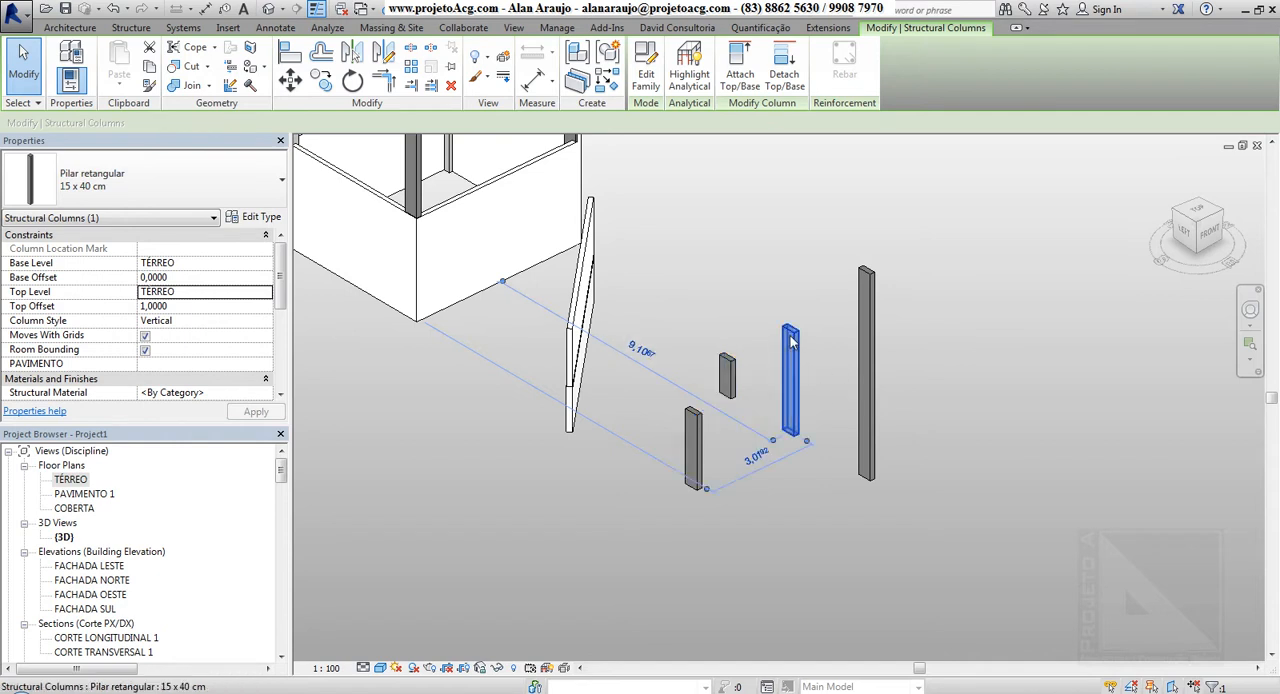
{"action": "left_click", "coordinate": [868, 335]}
{"action": "middle_click_drag", "start_coordinate": [573, 426], "coordinate": [676, 417], "text": "shift"}
{"action": "left_click", "coordinate": [676, 420]}
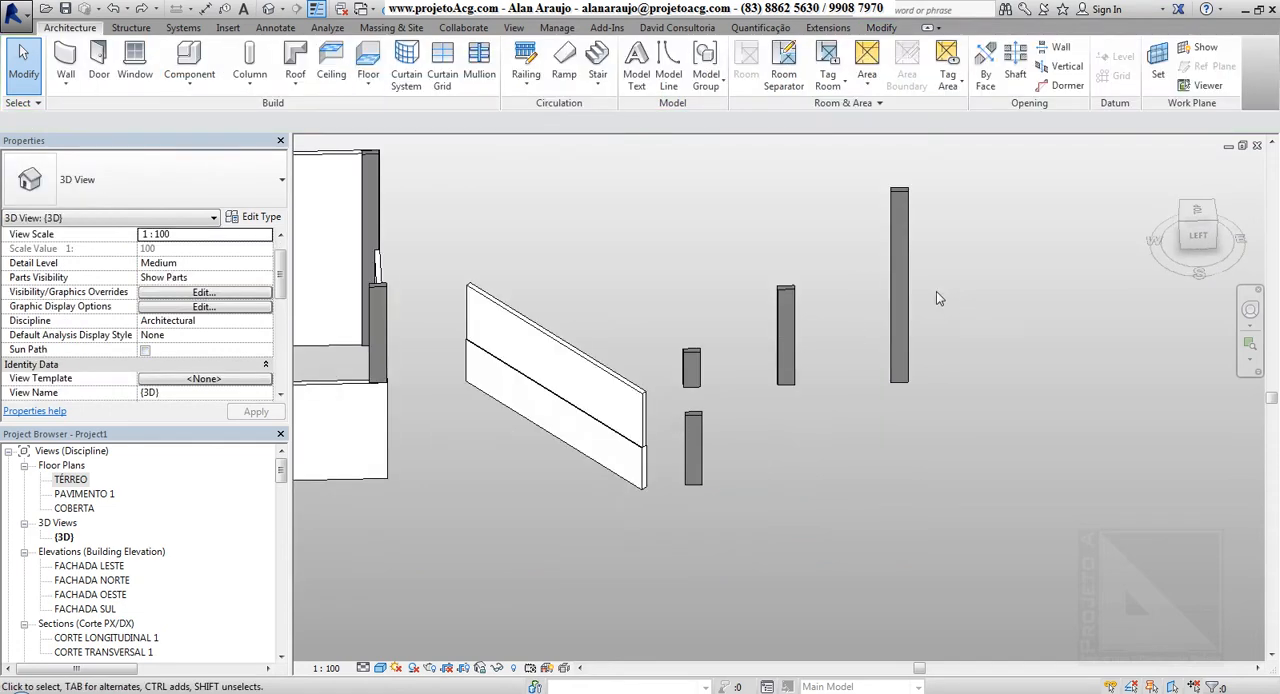
Set the top offset of the tallest new column, whose top level is COBERTA, to 1,0000
{"action": "left_click", "coordinate": [900, 292]}
{"action": "middle_click_drag", "start_coordinate": [905, 295], "coordinate": [831, 326], "text": "shift"}
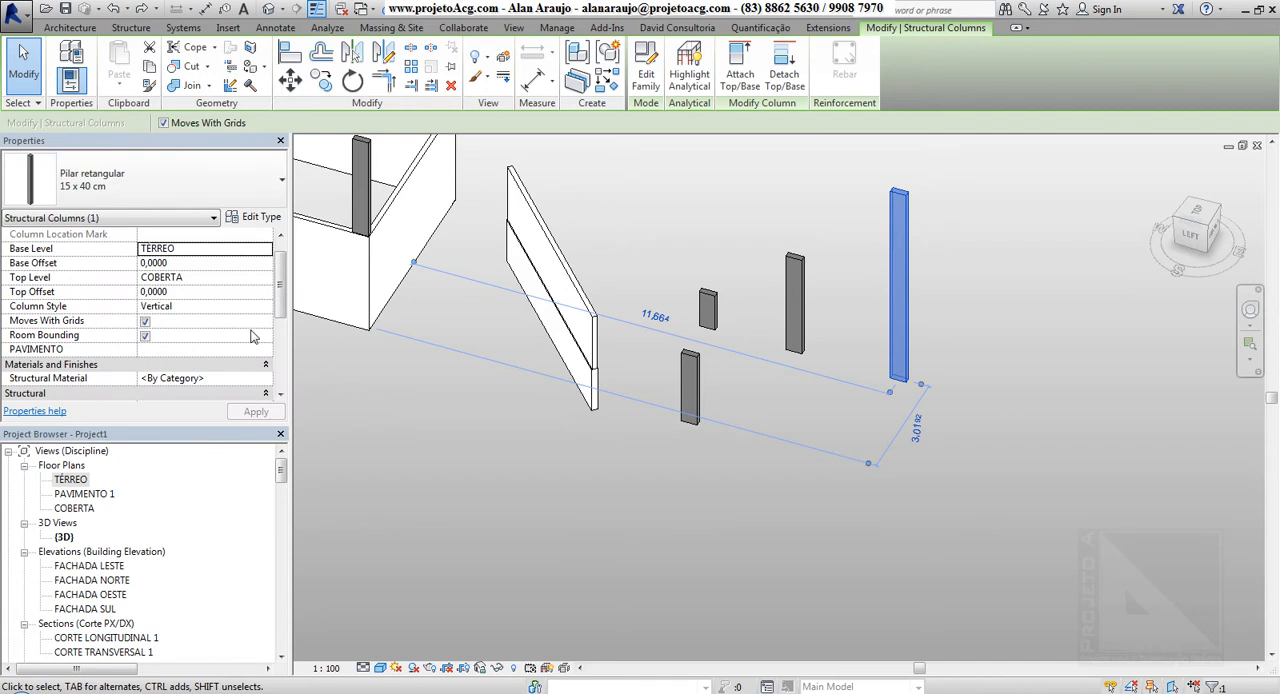
{"action": "left_click", "coordinate": [205, 296]}
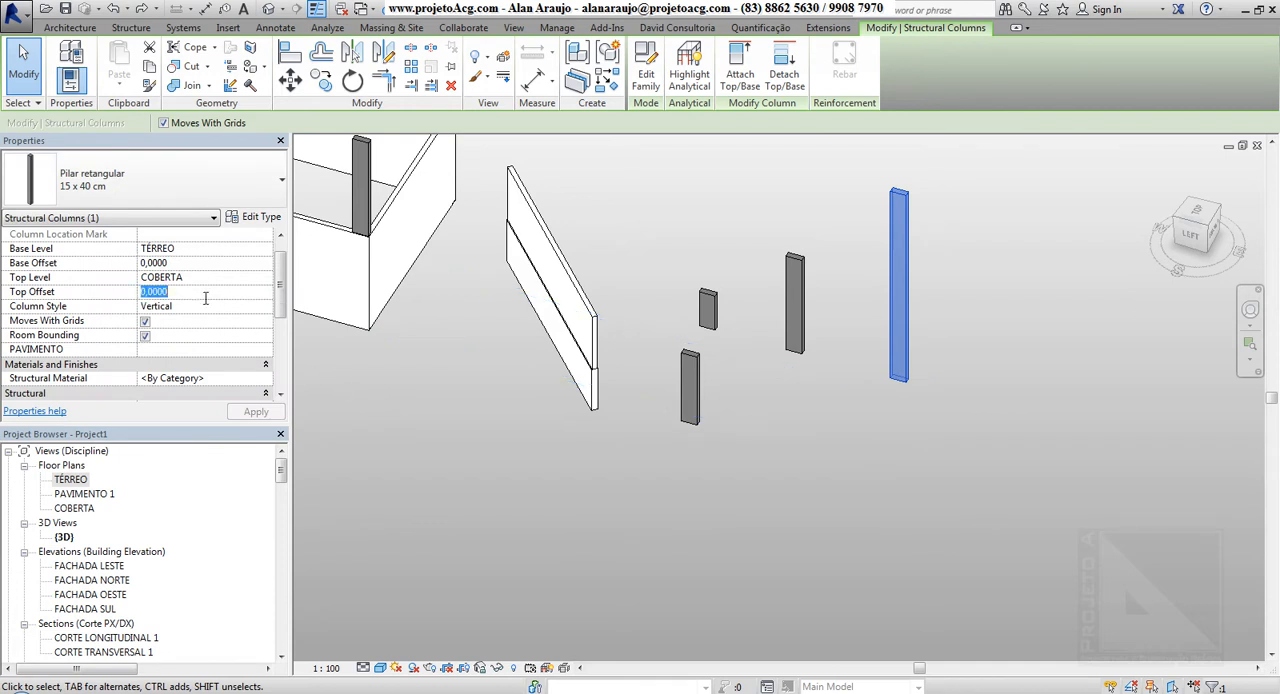
{"action": "type", "text": "1"}
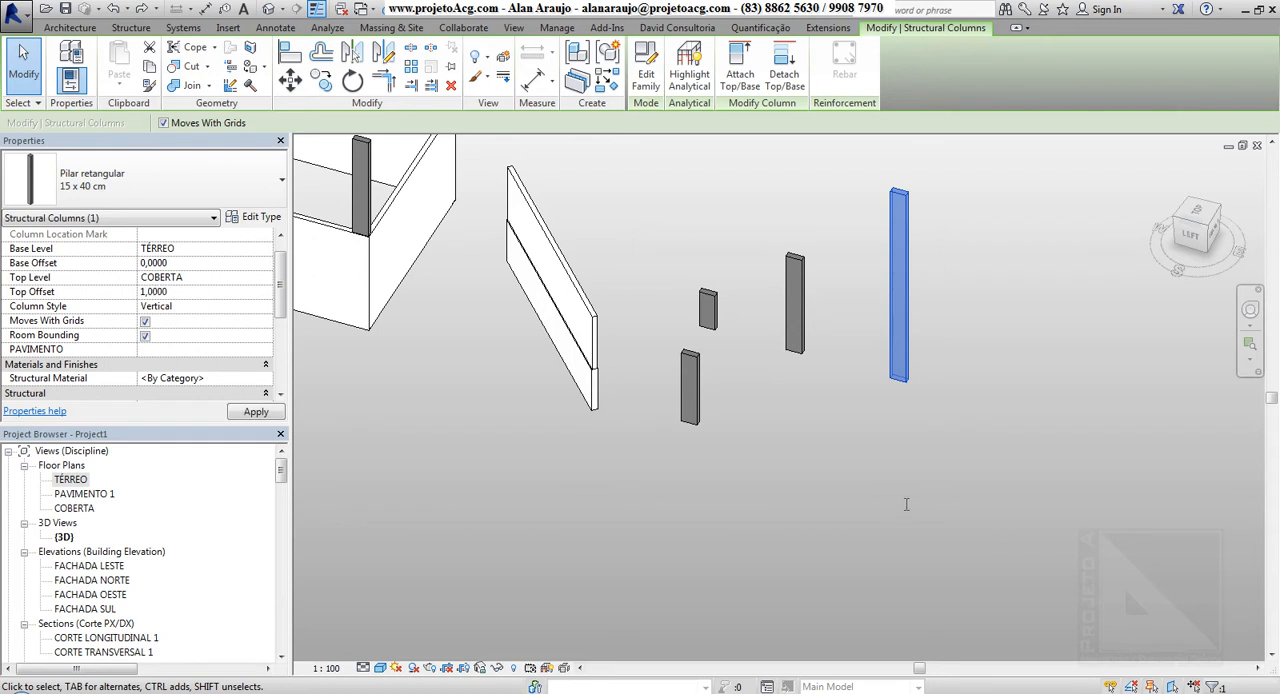
{"action": "middle_click_drag", "start_coordinate": [980, 392], "coordinate": [960, 481]}
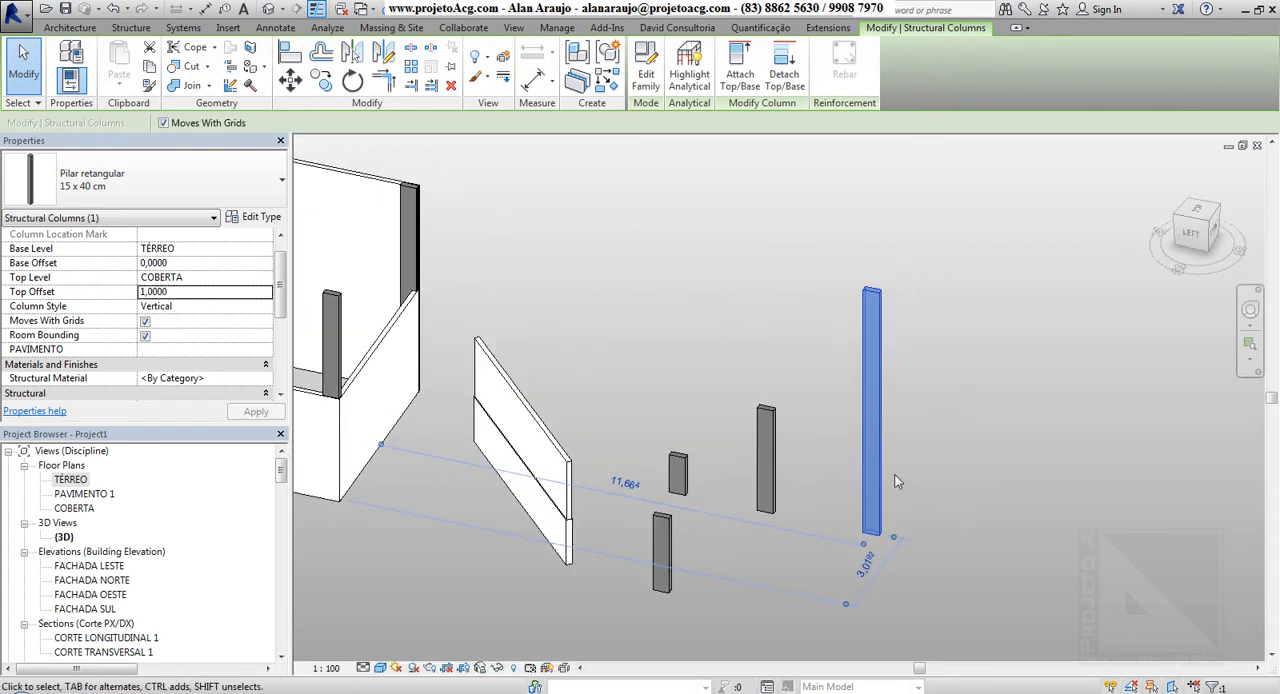
Open the FACHADA LESTE elevation and extend the COBERTA level line and its aligned levels toward the columns
{"action": "double_click", "coordinate": [100, 567]}
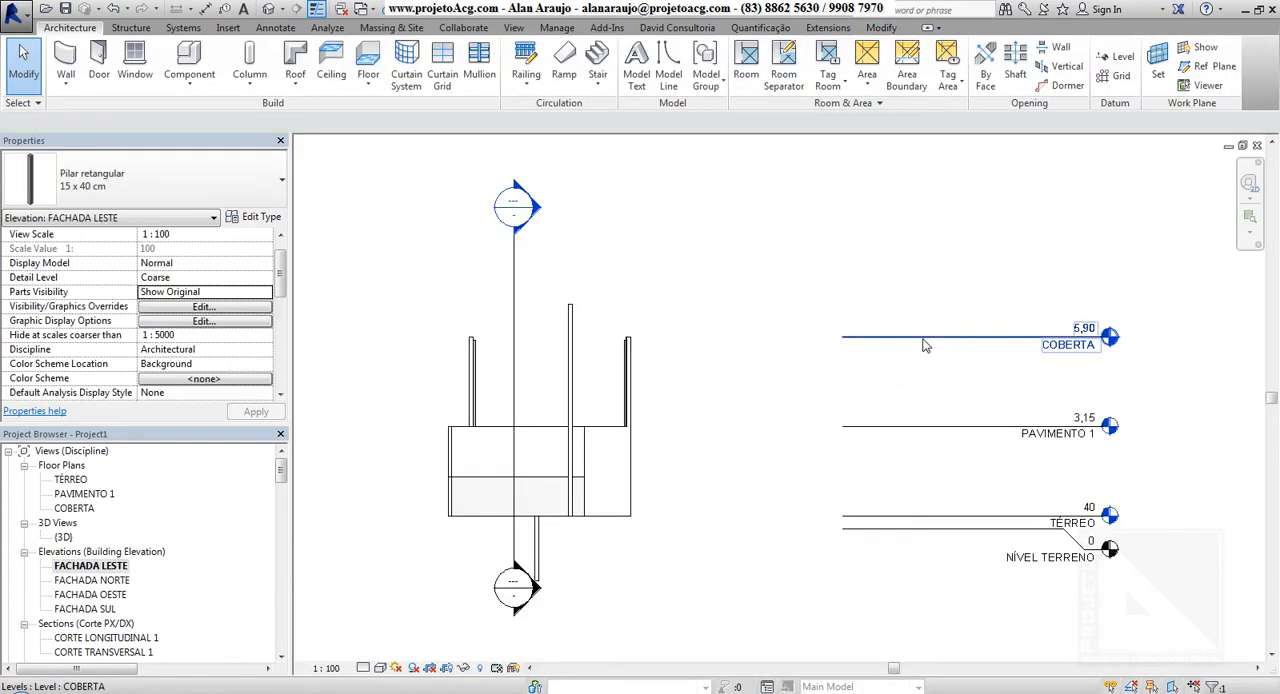
{"action": "left_click", "coordinate": [845, 340]}
{"action": "left_click_drag", "start_coordinate": [845, 340], "coordinate": [591, 345]}
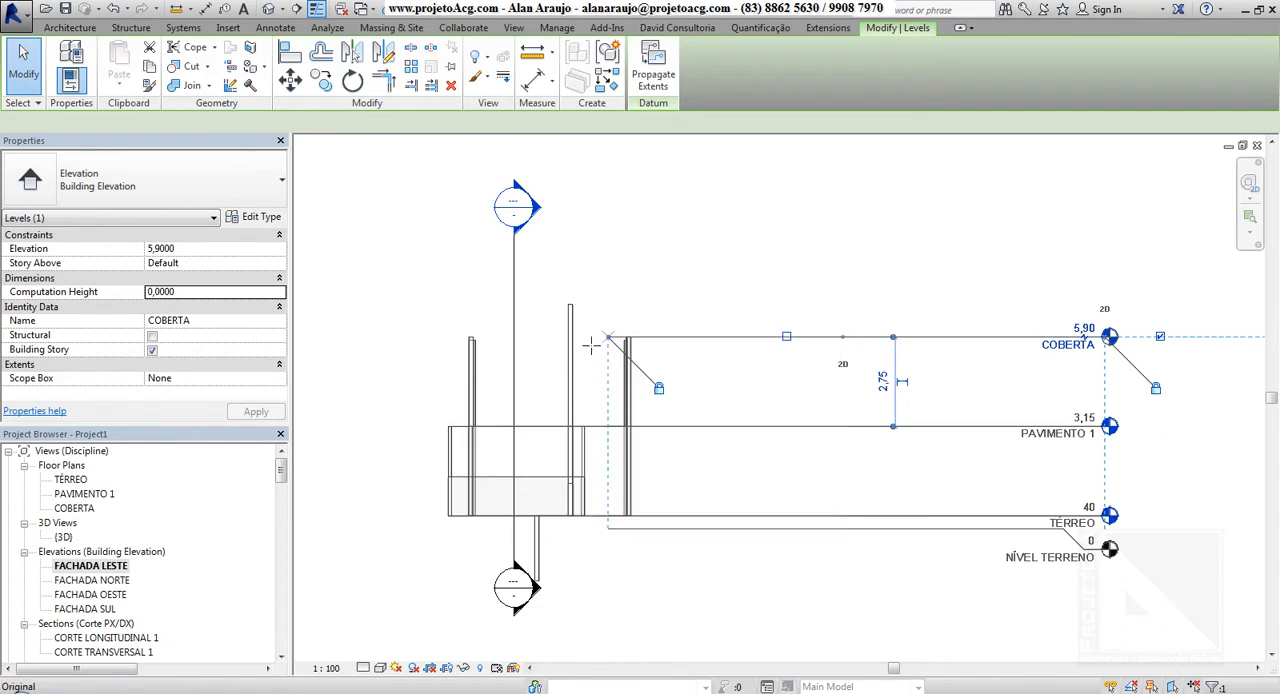
Try moving the COBERTA level up to elevation 7,3000 in the FACHADA LESTE elevation and undo the move
{"action": "left_click", "coordinate": [290, 80]}
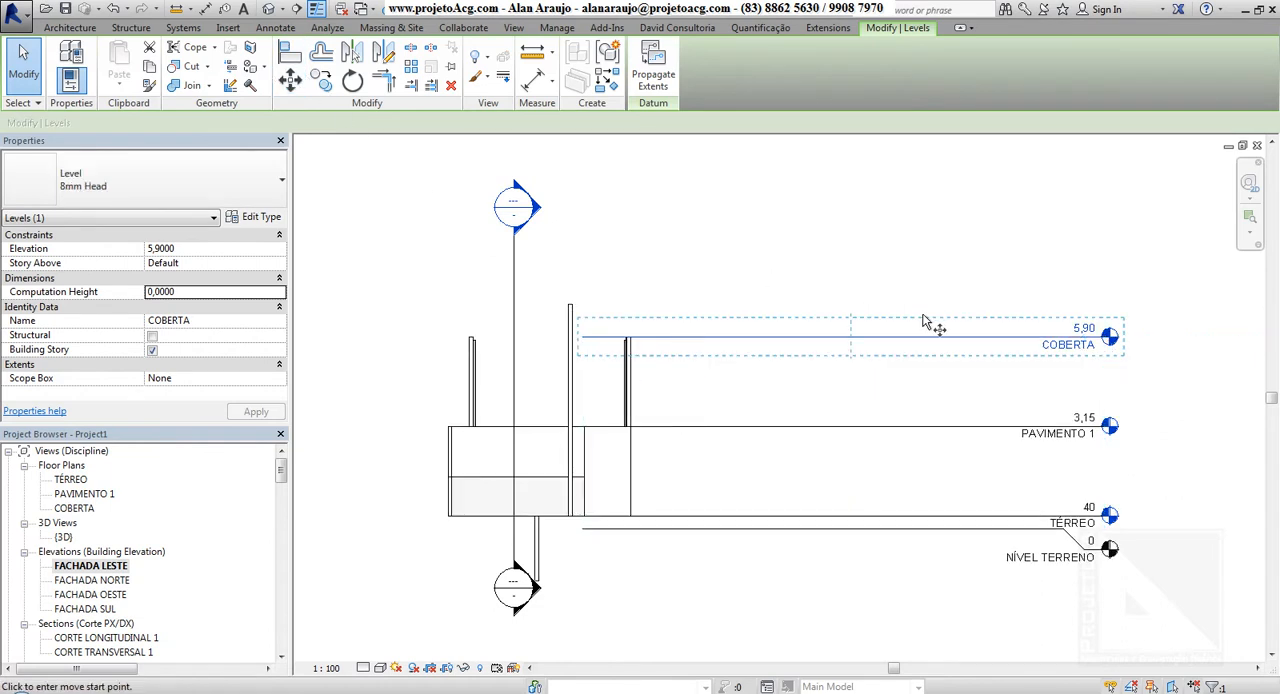
{"action": "left_click", "coordinate": [924, 319]}
{"action": "left_click", "coordinate": [933, 279]}
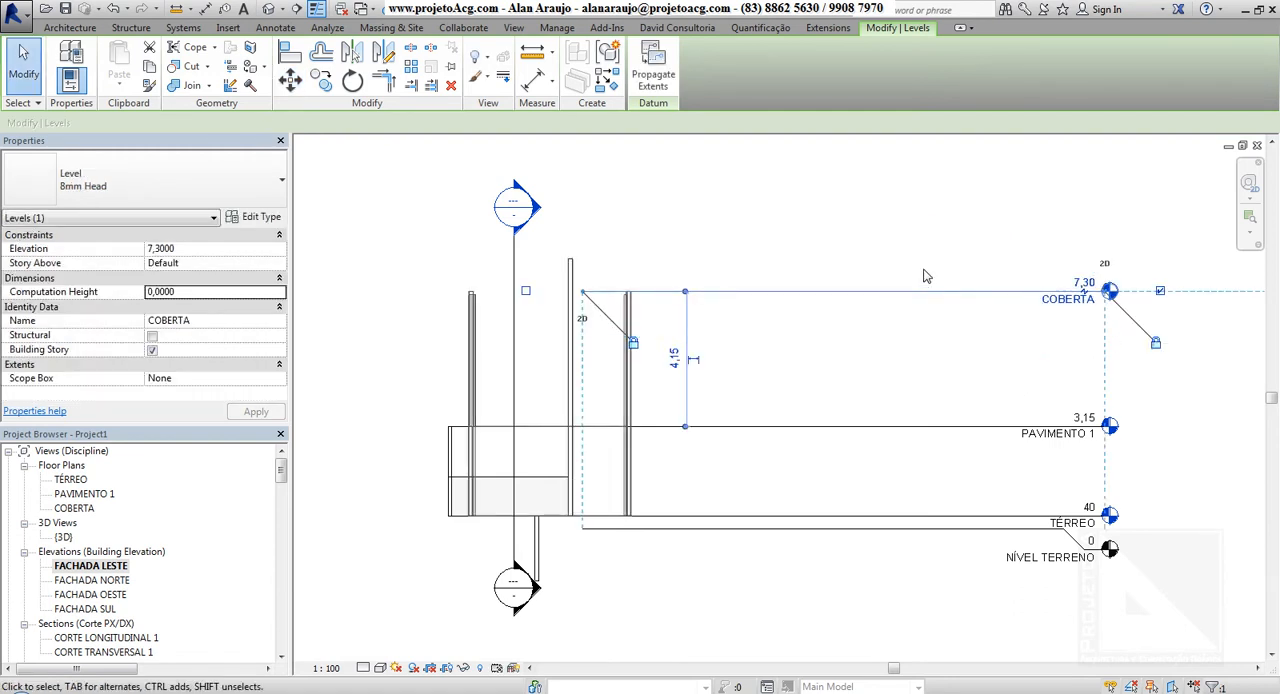
{"action": "key", "text": "ctrl+z"}
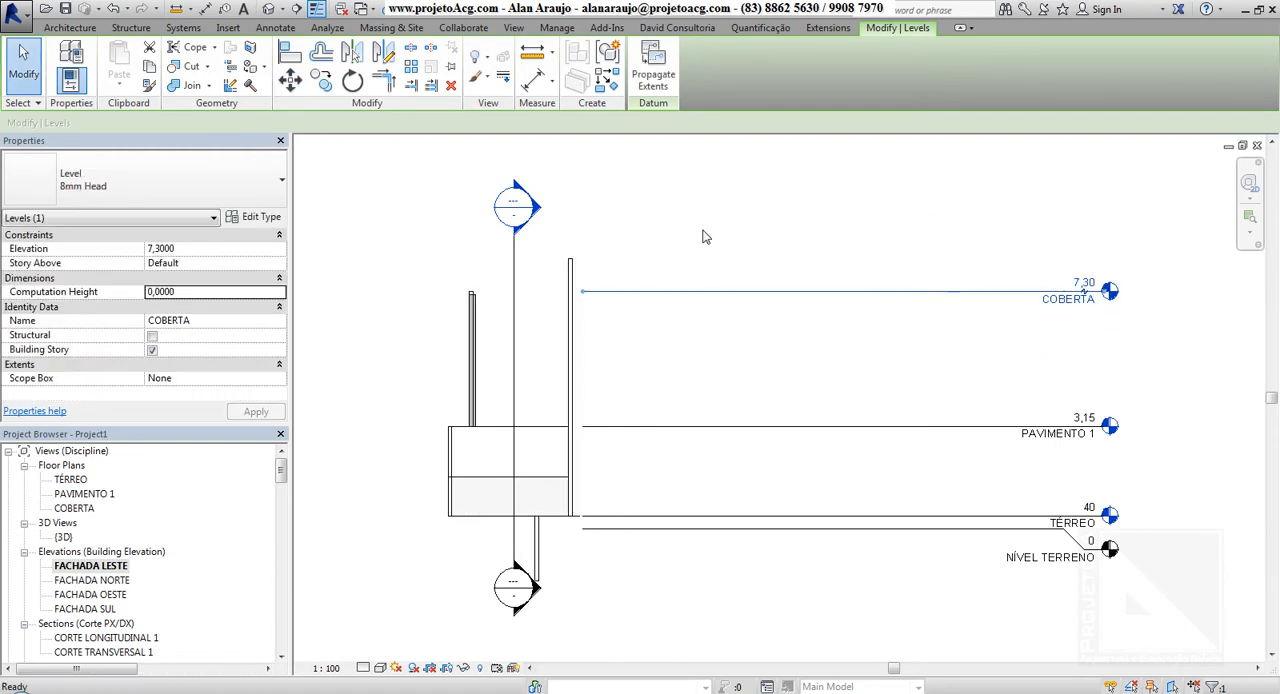
Examine the tallest column in the default 3D view, together with the sloped floor at its base and the slab above
{"action": "left_click", "coordinate": [267, 10]}
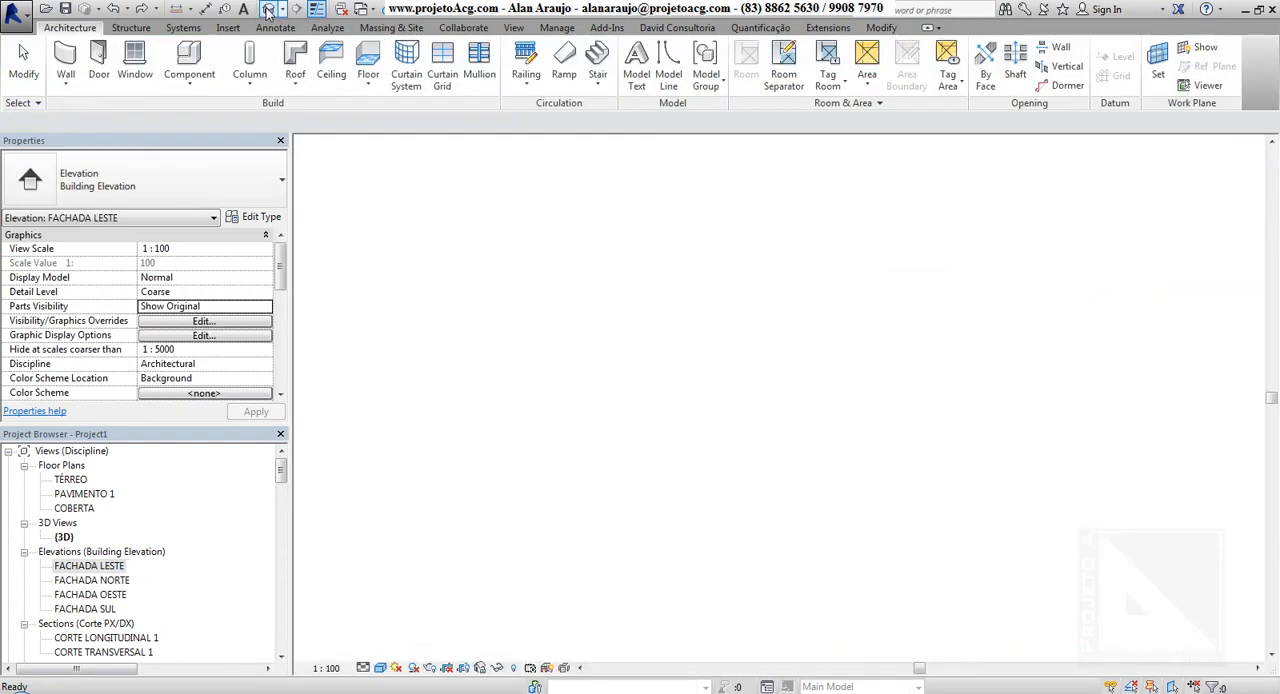
{"action": "left_click", "coordinate": [876, 312]}
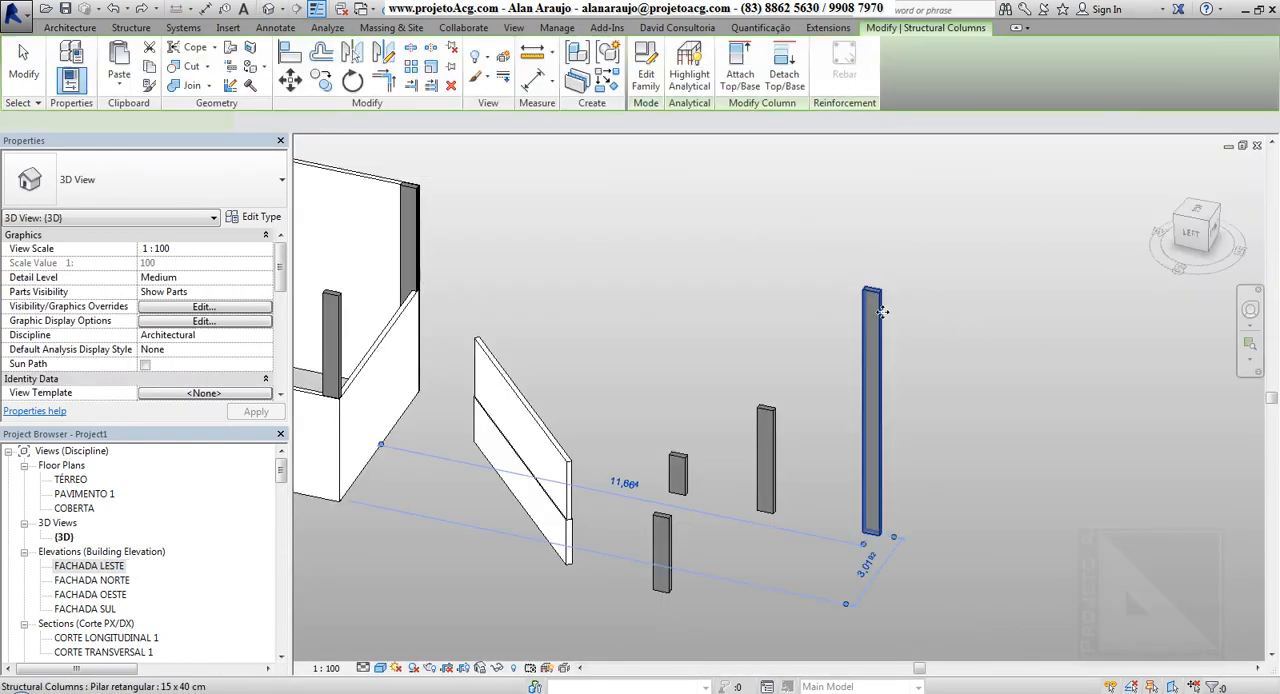
{"action": "middle_click_drag", "start_coordinate": [1021, 395], "coordinate": [861, 299]}
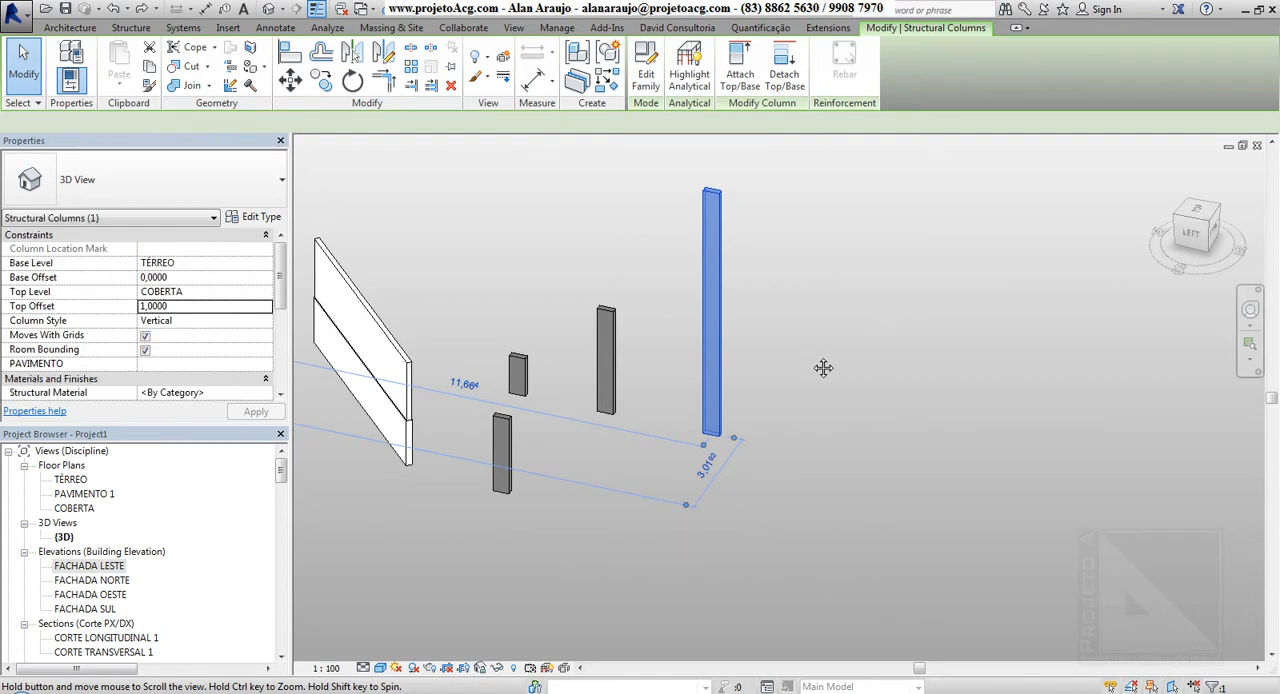
{"action": "middle_click_drag", "start_coordinate": [823, 367], "coordinate": [943, 369], "text": "shift"}
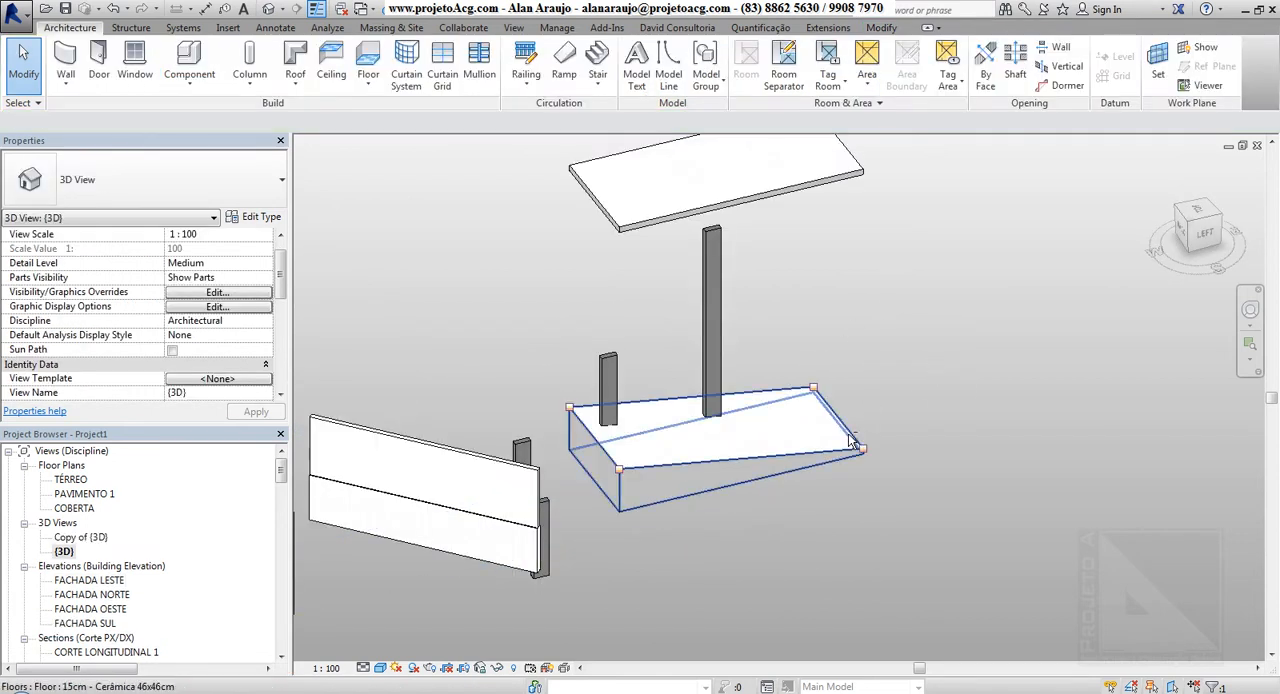
{"action": "left_click", "coordinate": [848, 438]}
{"action": "middle_click_drag", "start_coordinate": [868, 398], "coordinate": [857, 280], "text": "shift"}
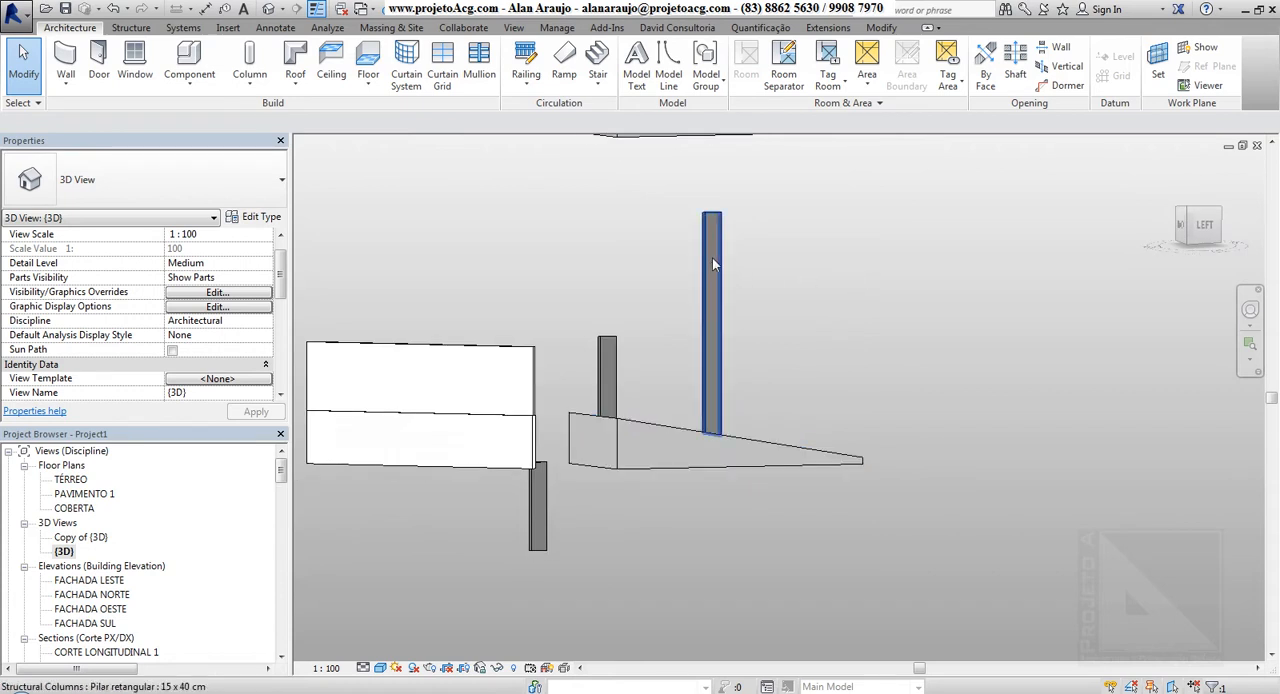
Try attaching the top of the tallest column to the upper slab with an attachment offset of 1,0000, and undo it
{"action": "left_click", "coordinate": [720, 282]}
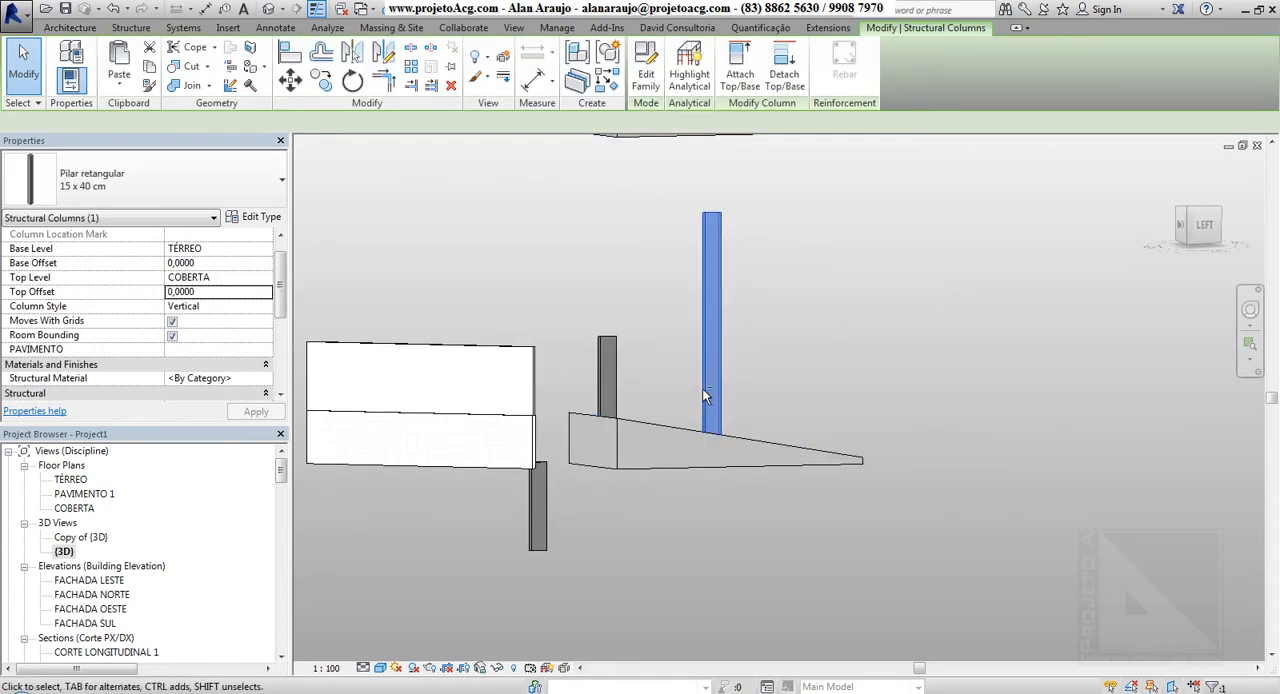
{"action": "middle_click_drag", "start_coordinate": [702, 388], "coordinate": [694, 430], "text": "shift"}
{"action": "scroll", "coordinate": [714, 441], "scroll_direction": "up", "scroll_amount": 4}
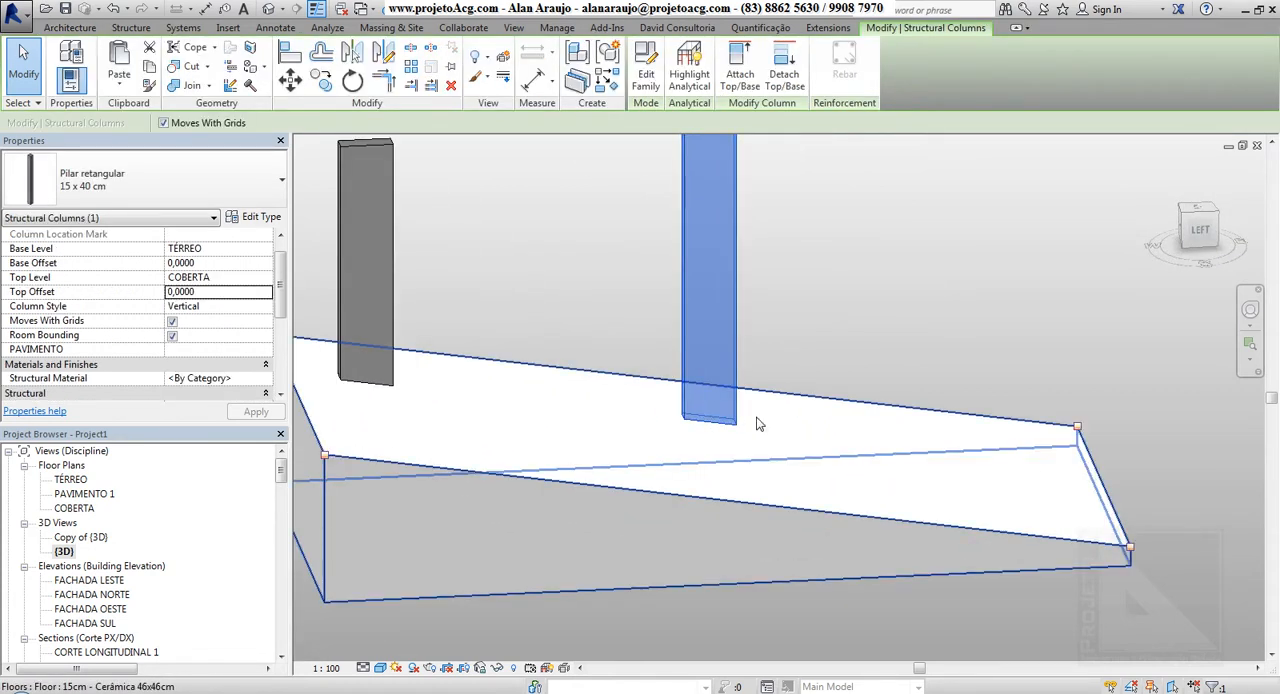
{"action": "scroll", "coordinate": [757, 422], "scroll_direction": "down", "scroll_amount": 3}
{"action": "middle_click_drag", "start_coordinate": [788, 480], "coordinate": [788, 480]}
{"action": "middle_click_drag", "start_coordinate": [775, 365], "coordinate": [734, 555], "text": "shift"}
{"action": "scroll", "coordinate": [798, 396], "scroll_direction": "down", "scroll_amount": 2}
{"action": "left_click", "coordinate": [740, 74]}
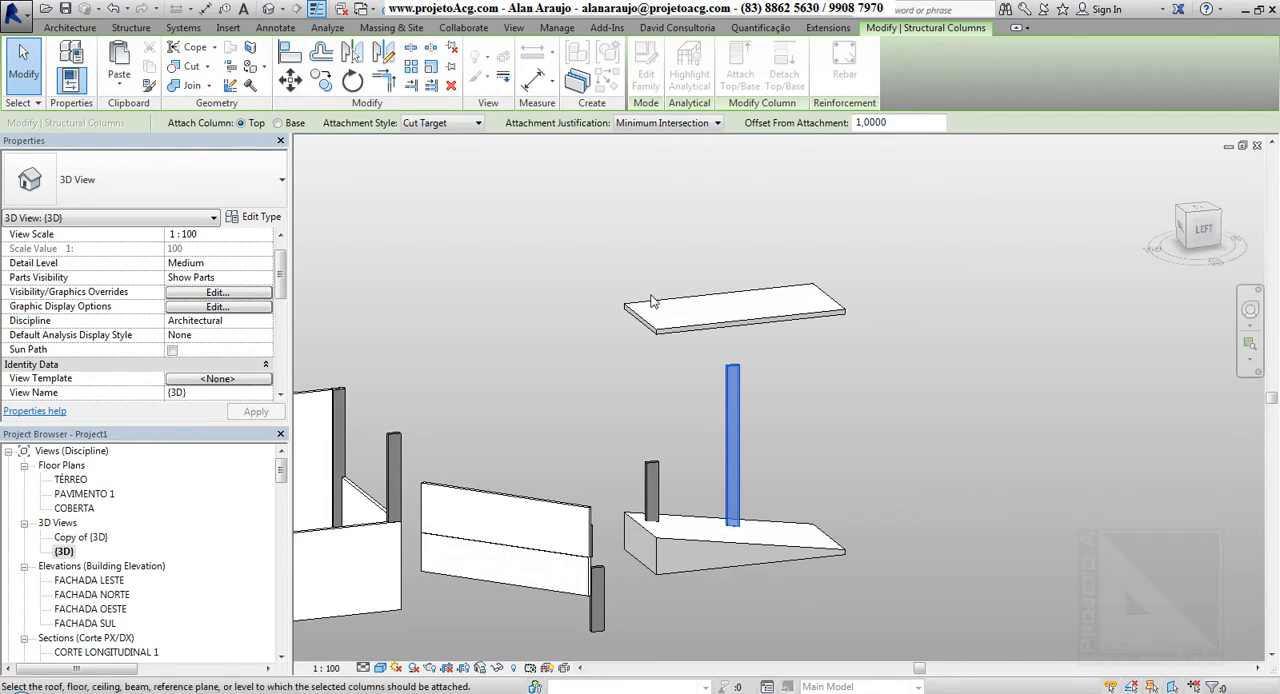
{"action": "left_click", "coordinate": [778, 409]}
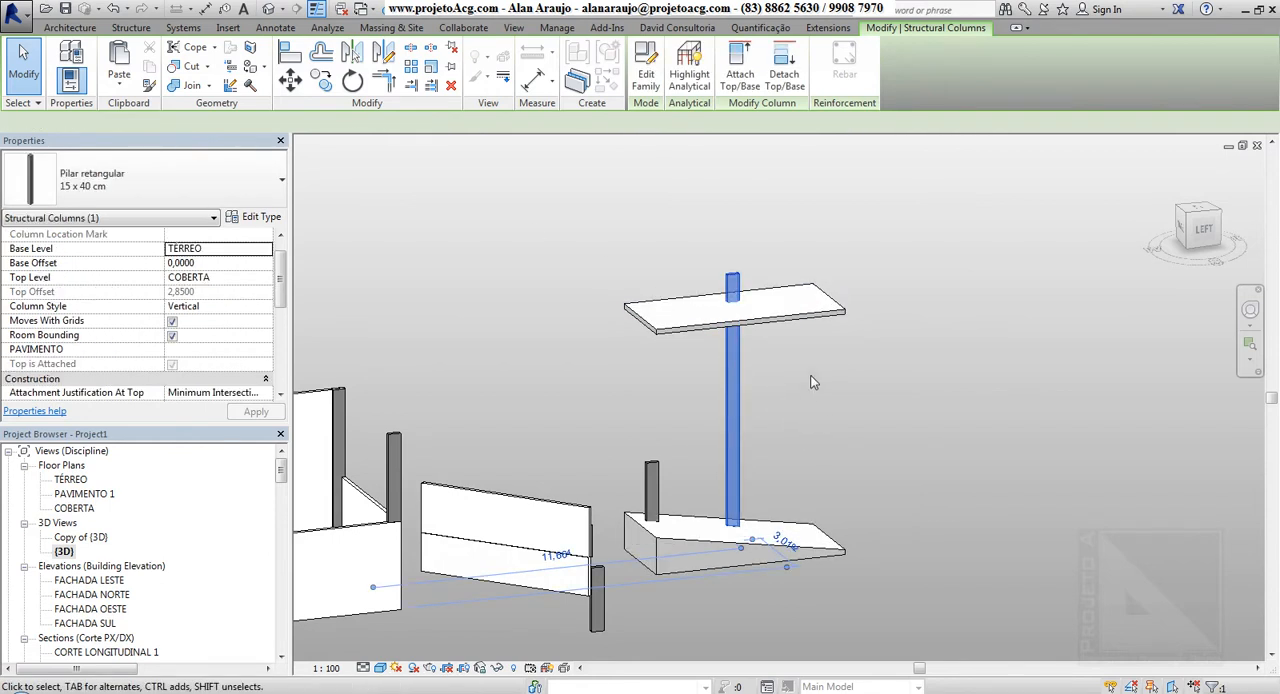
{"action": "key", "text": "ctrl+z"}
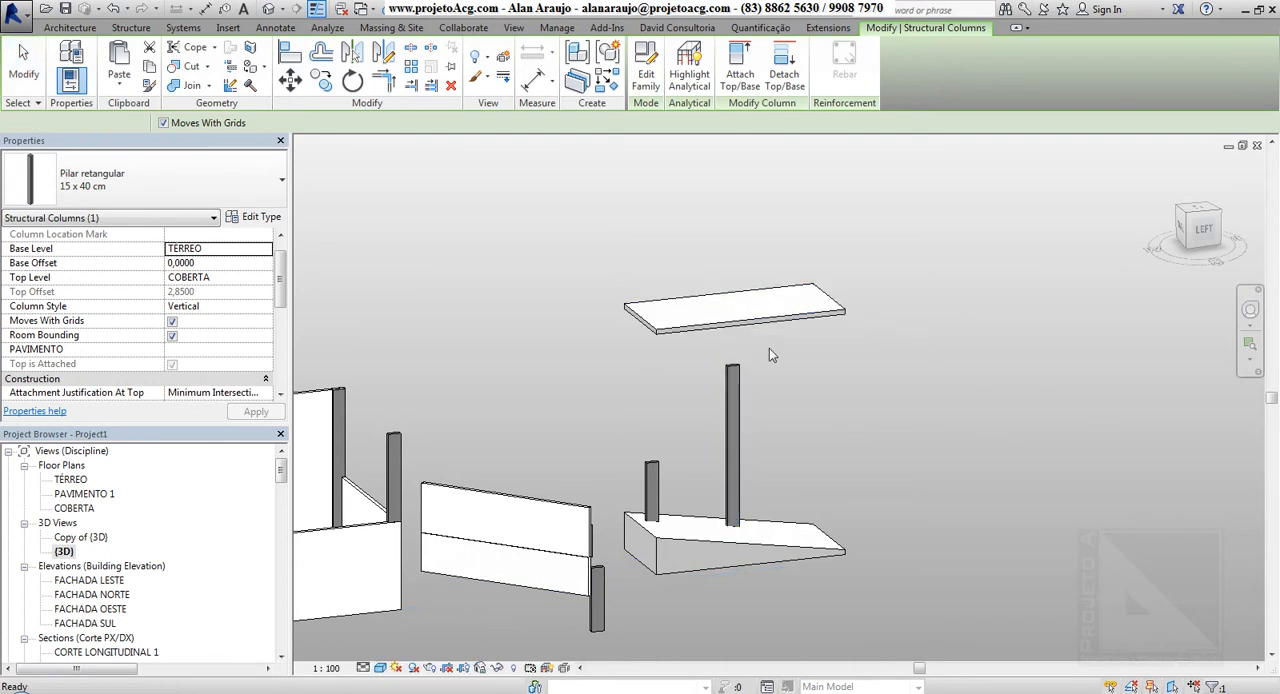
Attach the top of the tallest column to the upper slab with Cut Target, Minimum Intersection and an attachment offset of 0,0000
{"action": "left_click", "coordinate": [733, 420]}
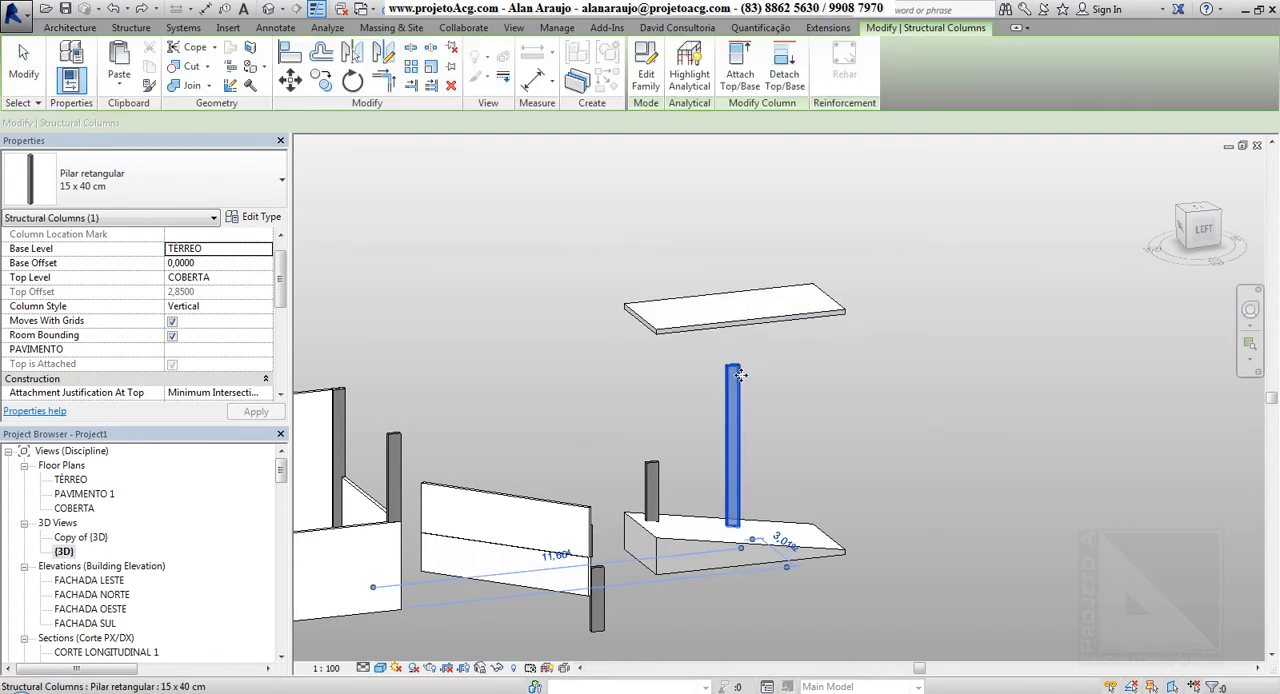
{"action": "left_click", "coordinate": [738, 70]}
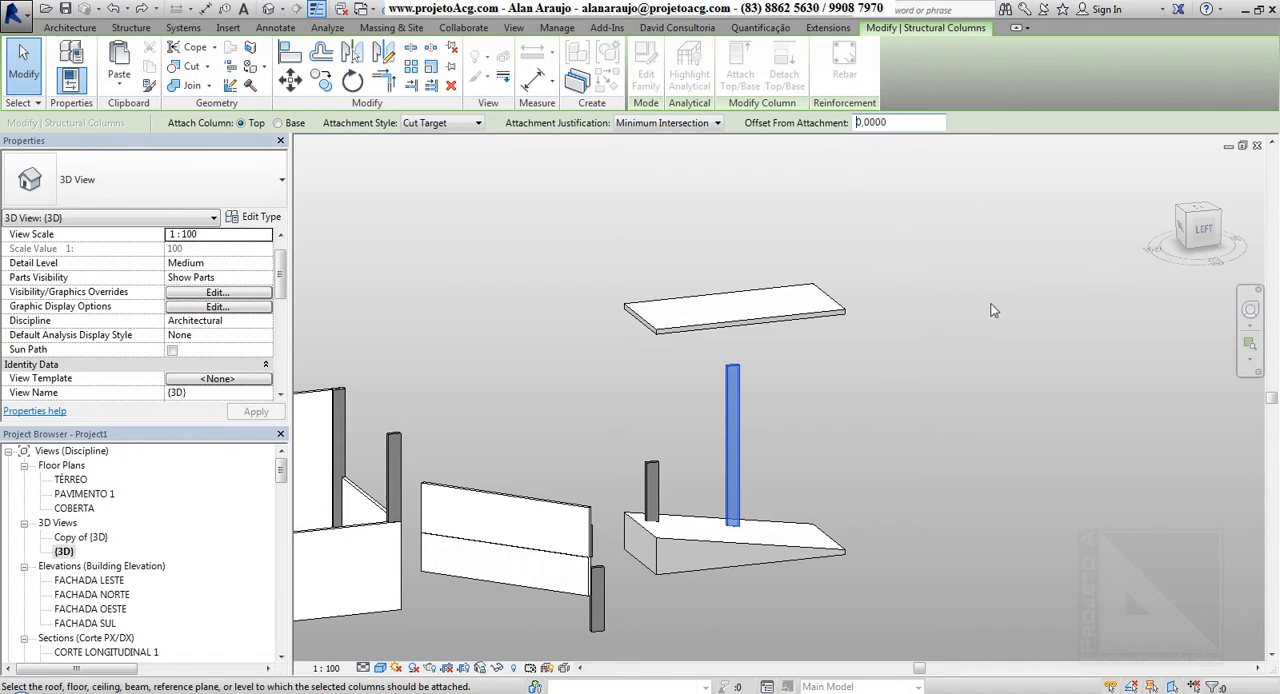
{"action": "left_click", "coordinate": [760, 333]}
{"action": "middle_click_drag", "start_coordinate": [833, 401], "coordinate": [826, 481], "text": "shift"}
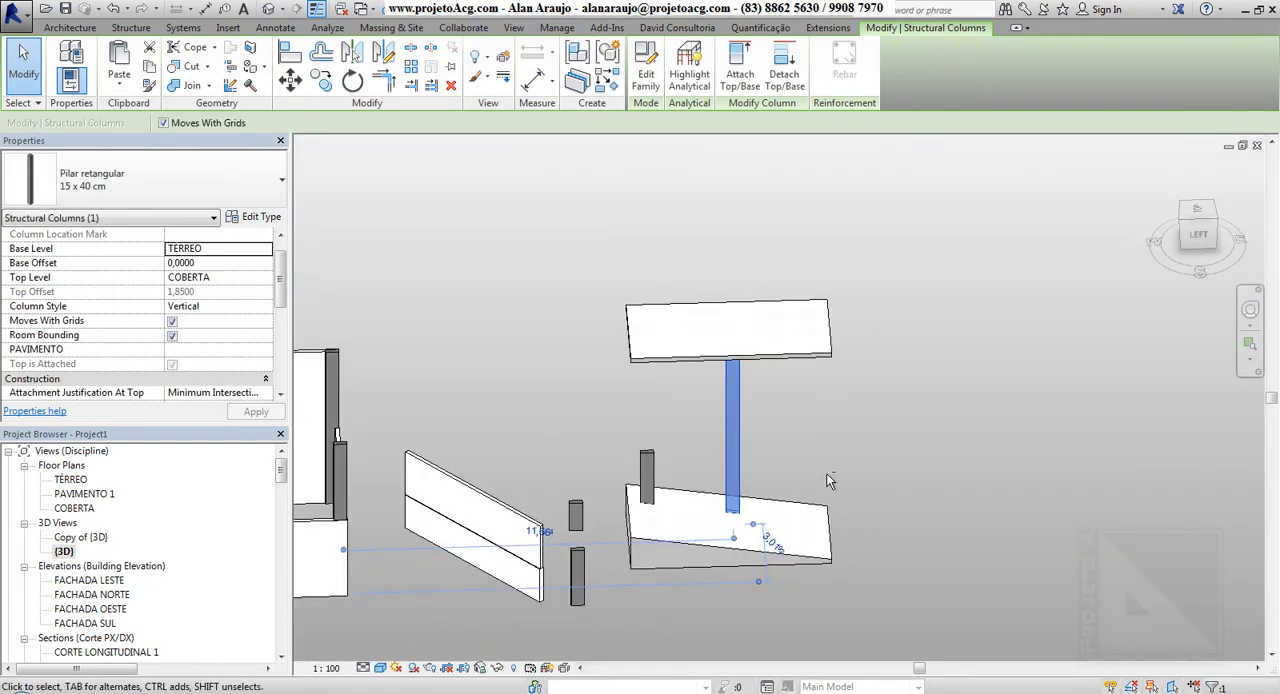
{"action": "middle_click_drag", "start_coordinate": [818, 436], "coordinate": [812, 385]}
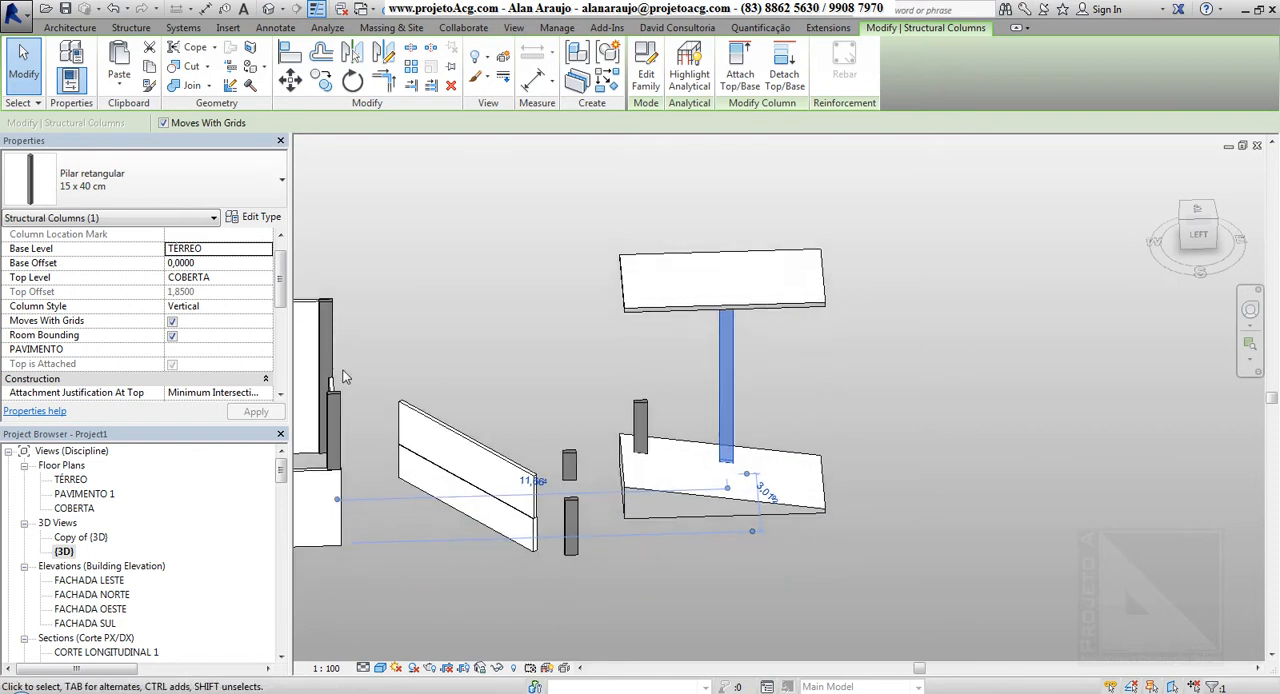
{"action": "left_click", "coordinate": [437, 281]}
Open the TÉRREO floor plan at the sloped floor and start slanted structural column placement
{"action": "double_click", "coordinate": [70, 479]}
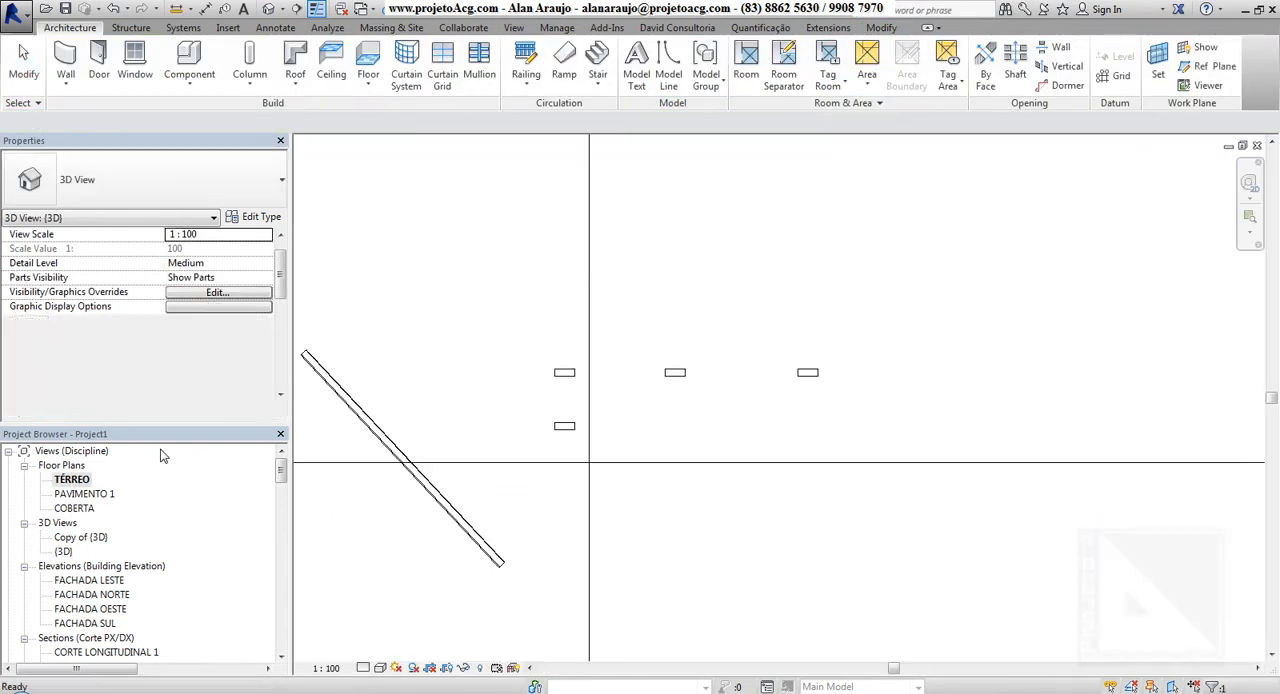
{"action": "middle_click_drag", "start_coordinate": [689, 374], "coordinate": [568, 315]}
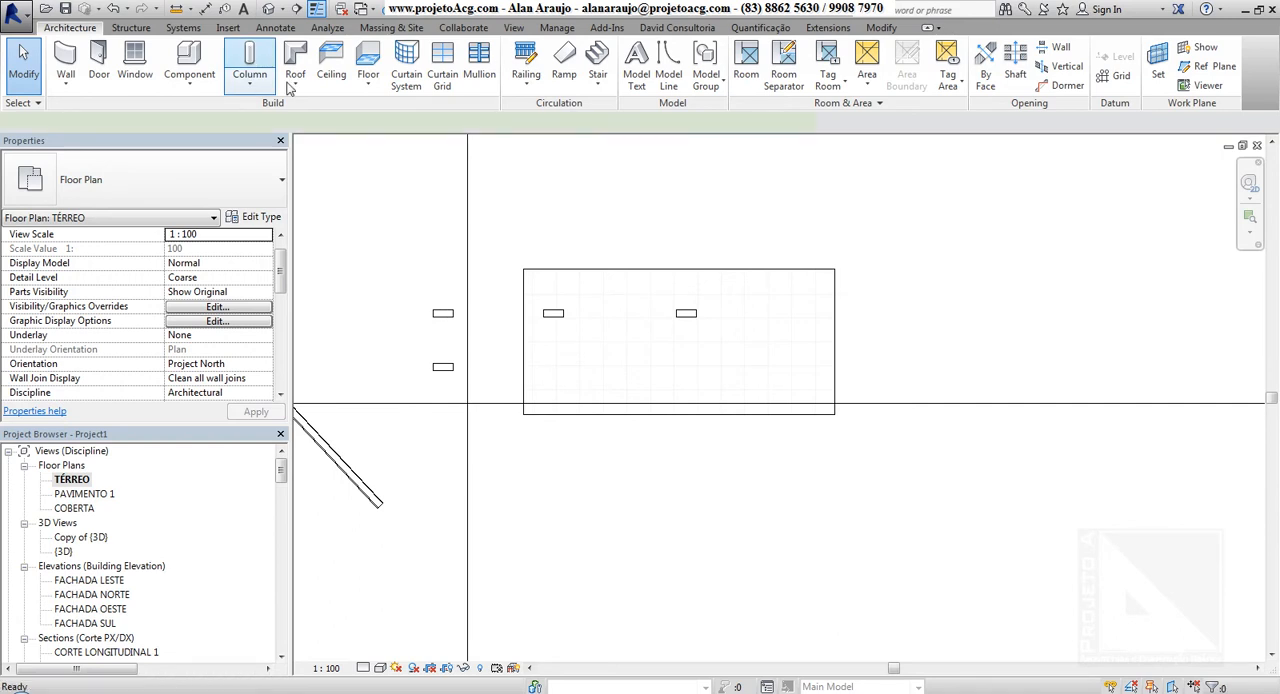
{"action": "left_click", "coordinate": [250, 62]}
{"action": "left_click", "coordinate": [724, 72]}
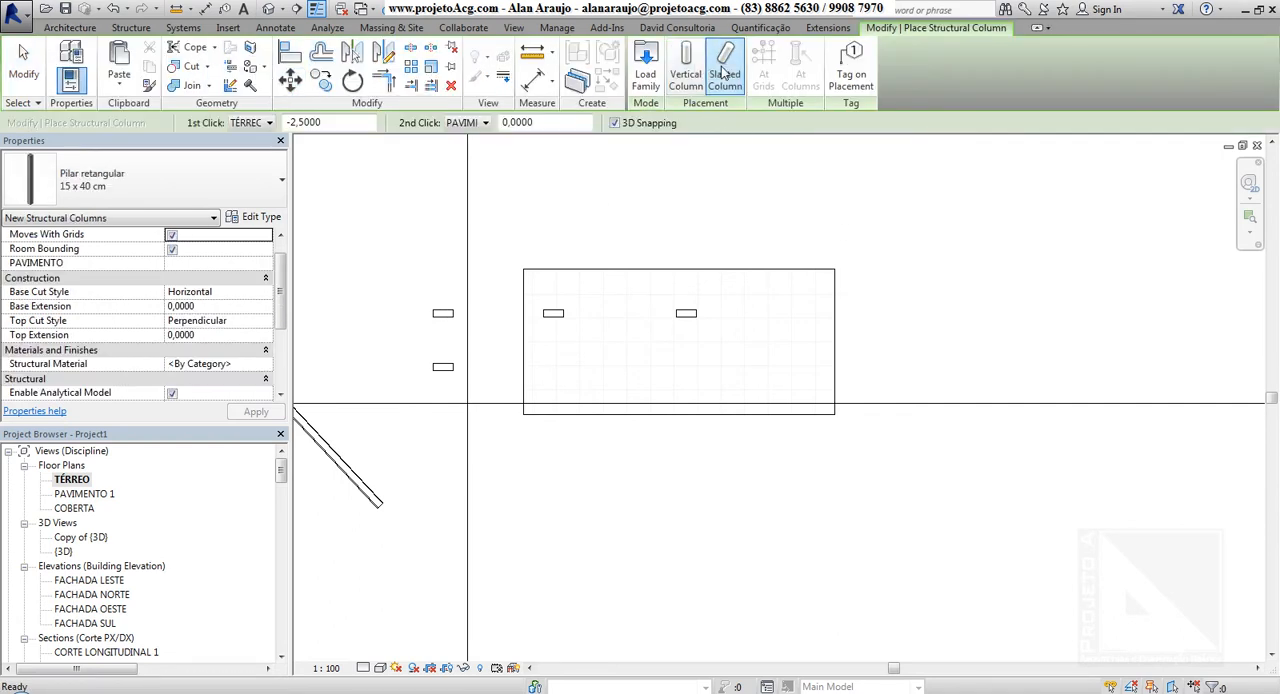
Switch to vertical column placement and set it by height up to the PAVIMENTO 1 level
{"action": "left_click", "coordinate": [686, 70]}
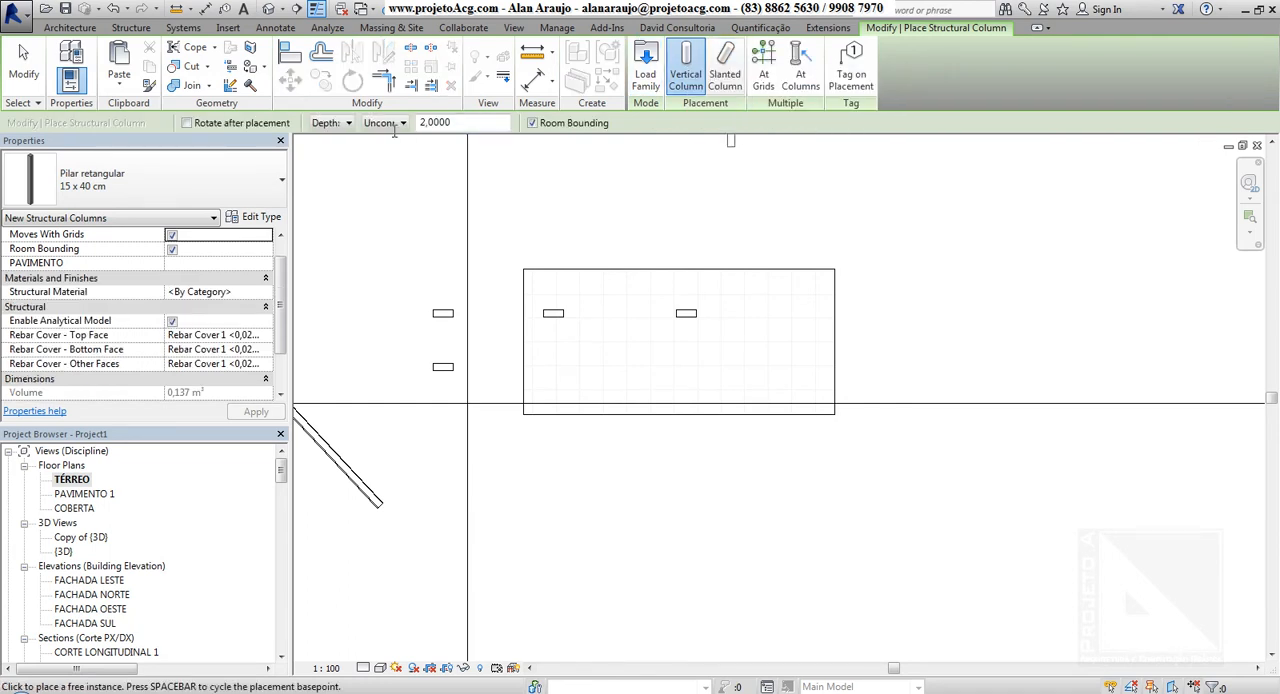
{"action": "left_click", "coordinate": [346, 124]}
{"action": "left_click", "coordinate": [331, 154]}
{"action": "left_click", "coordinate": [390, 125]}
{"action": "left_click", "coordinate": [394, 165]}
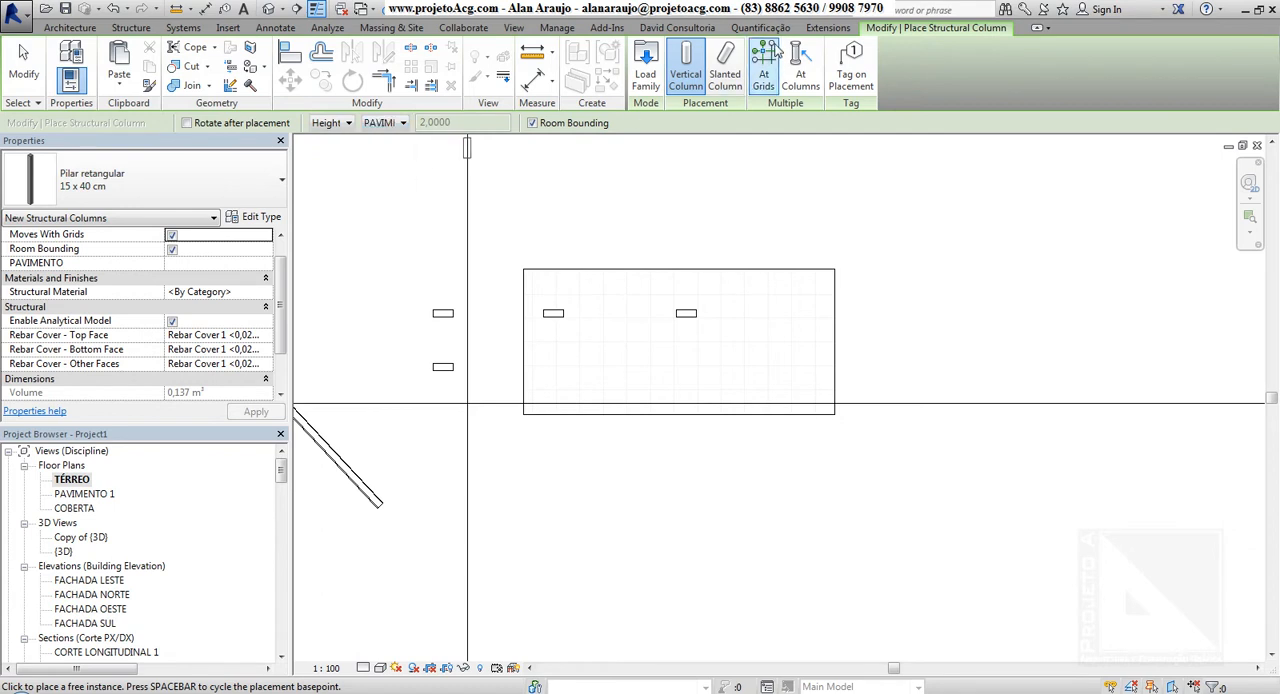
Place a slanted column above the floor in plan, spanning about 4,50 horizontally from TÉRREO to PAVIMENTO 1, with both offsets 0,0000
{"action": "left_click", "coordinate": [727, 62]}
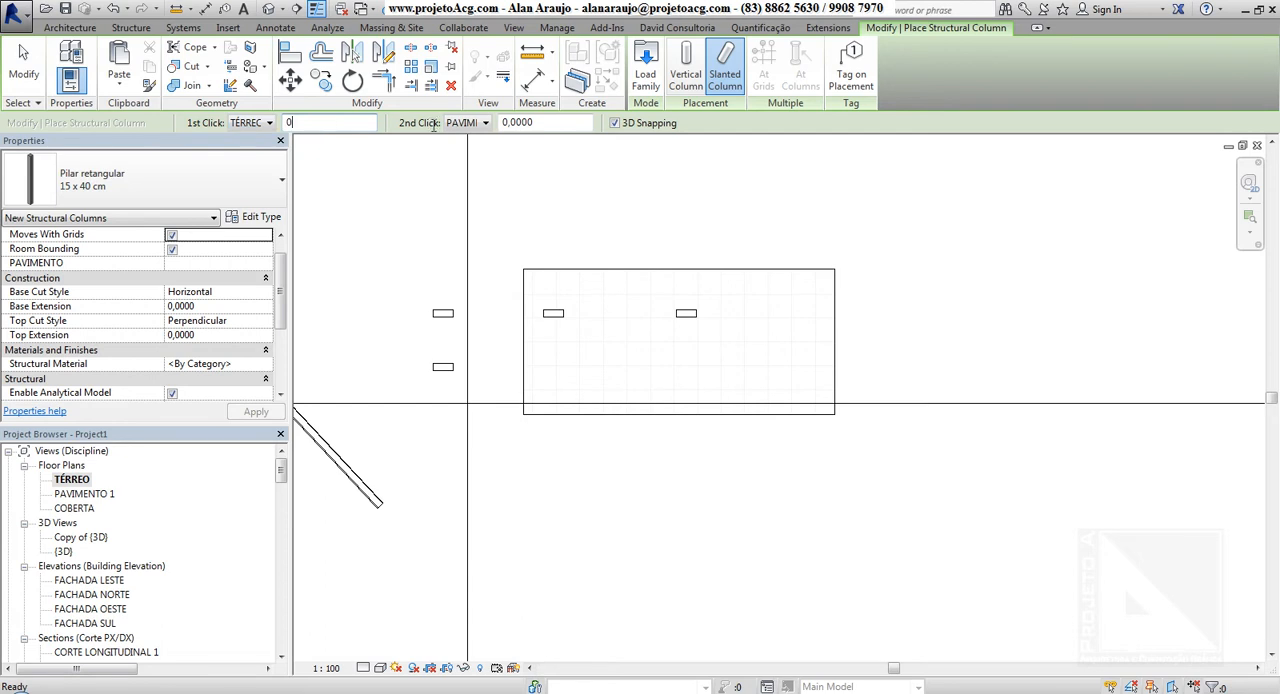
{"action": "left_click", "coordinate": [483, 123]}
{"action": "left_click", "coordinate": [475, 163]}
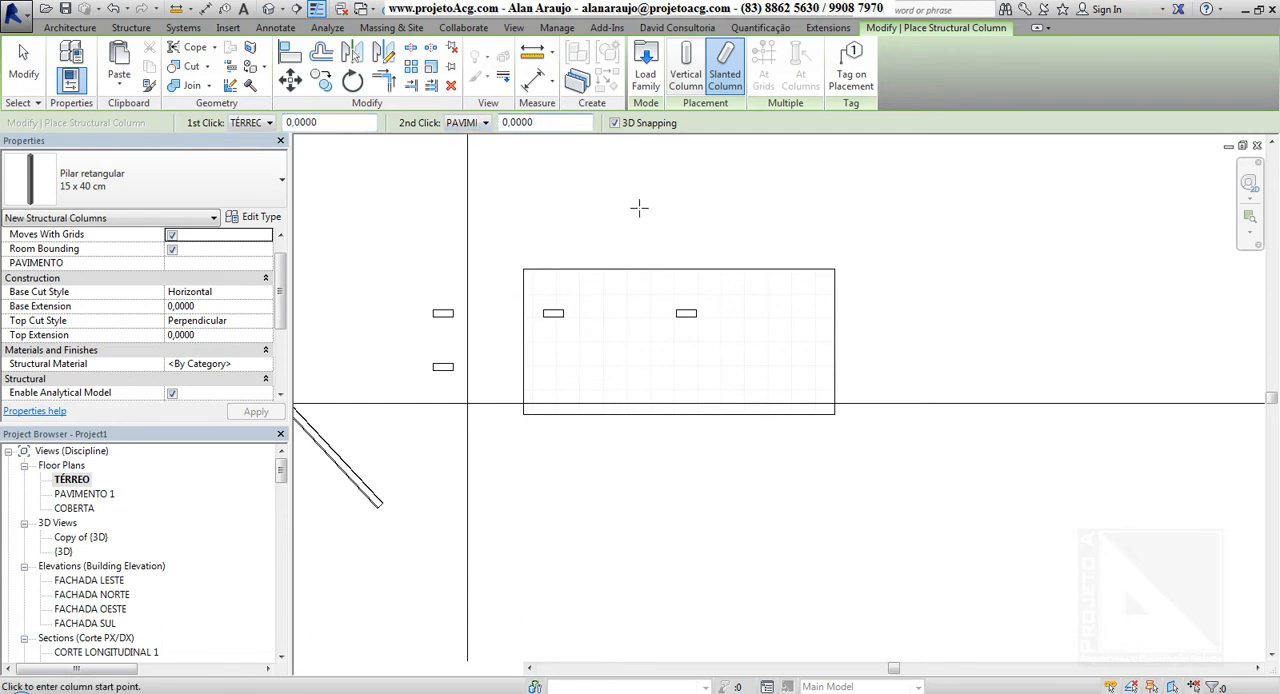
{"action": "middle_click_drag", "start_coordinate": [590, 221], "coordinate": [582, 291]}
{"action": "left_click", "coordinate": [520, 288]}
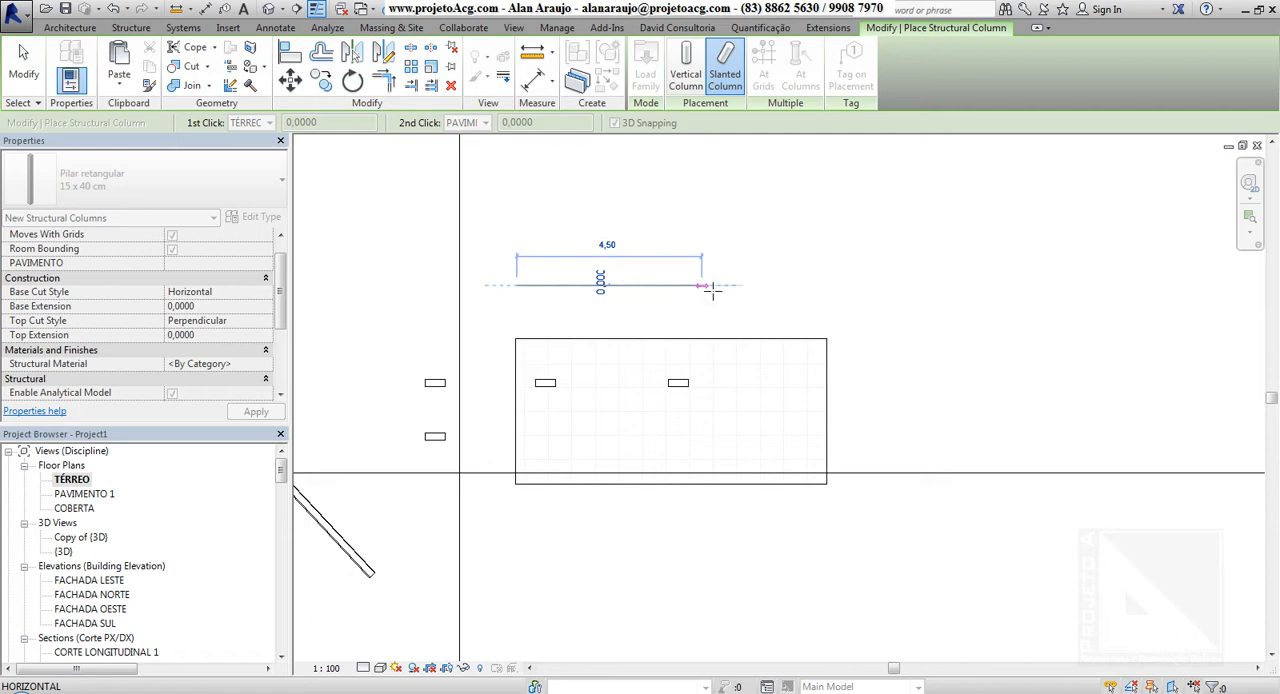
{"action": "left_click", "coordinate": [712, 290]}
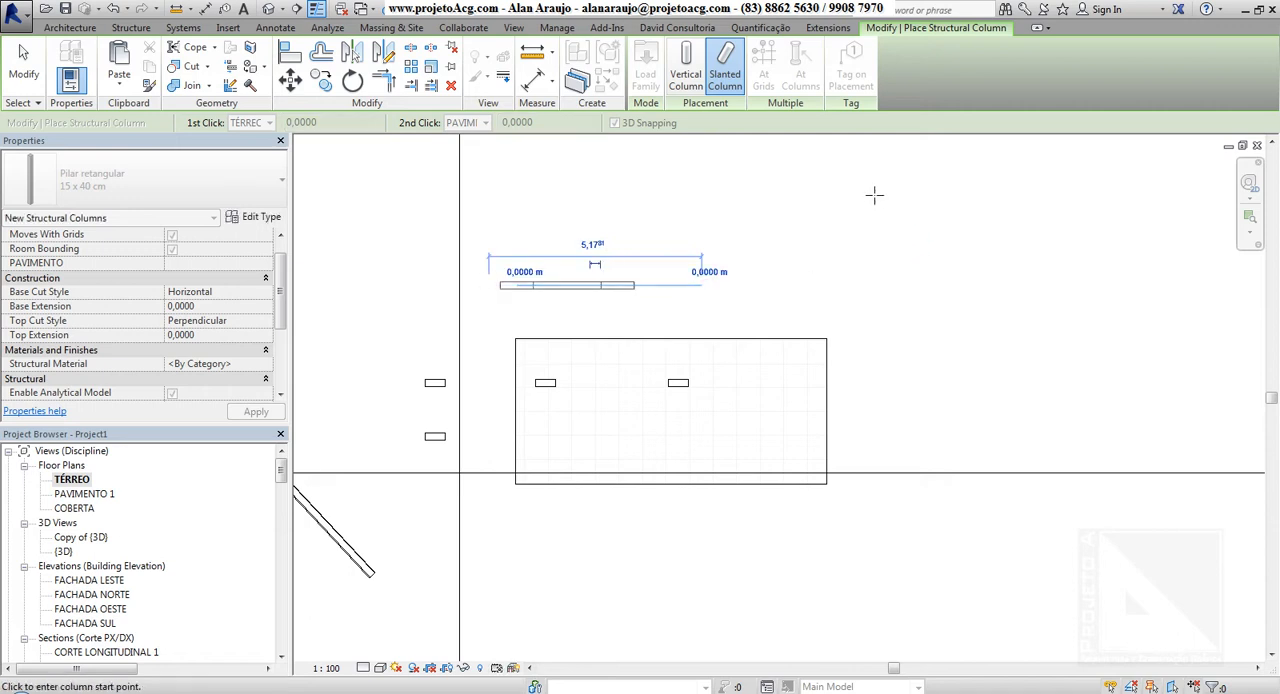
End column placement in the default 3D view and examine the slanted column and its base and top ends
{"action": "left_click", "coordinate": [270, 9]}
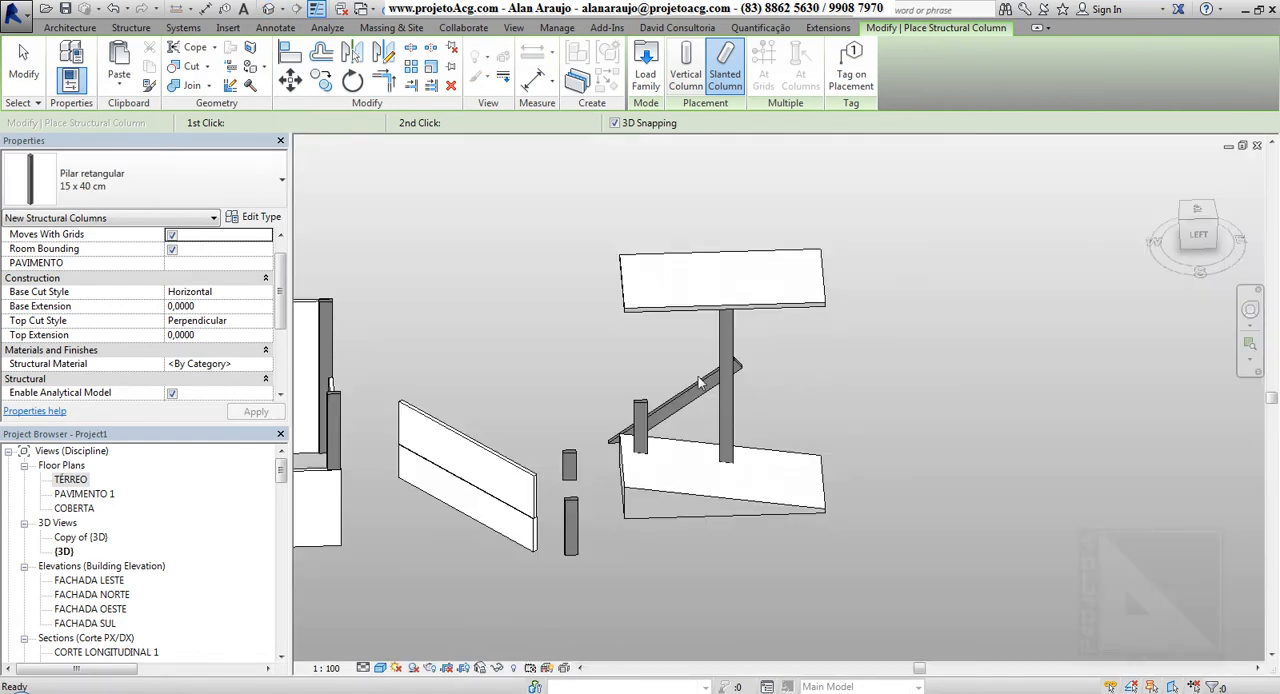
{"action": "left_click", "coordinate": [700, 383]}
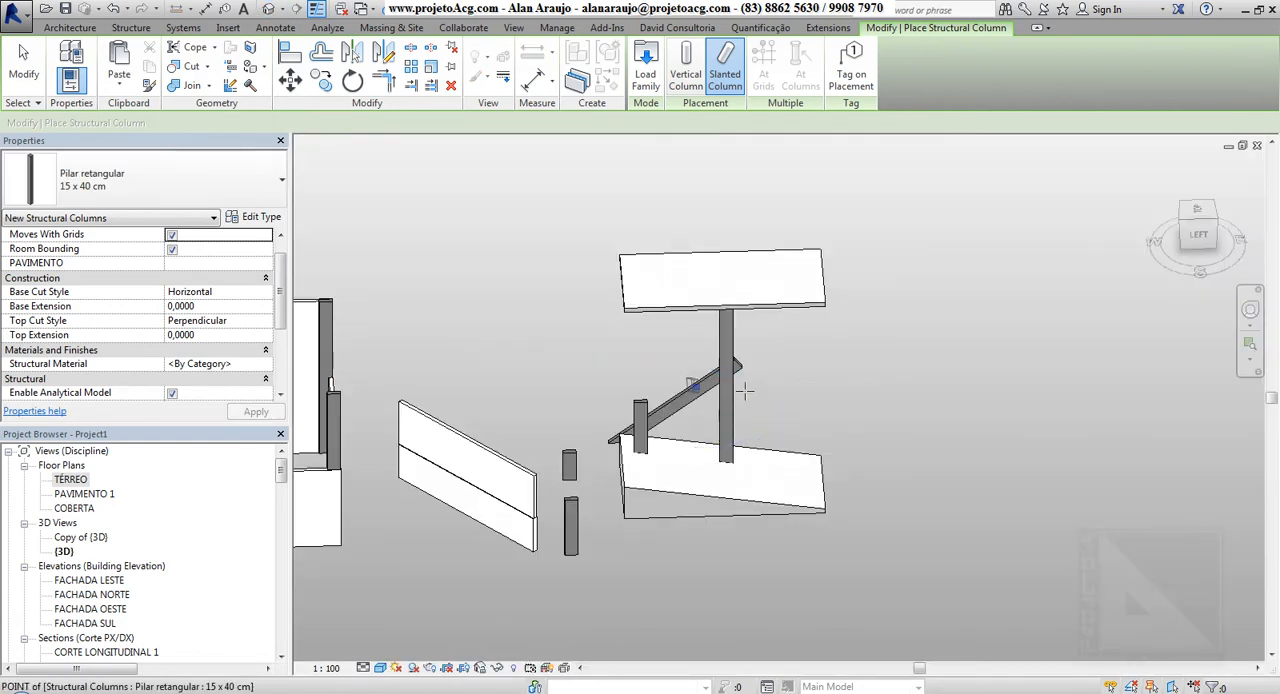
{"action": "left_click", "coordinate": [703, 394]}
{"action": "key", "text": "Escape"}
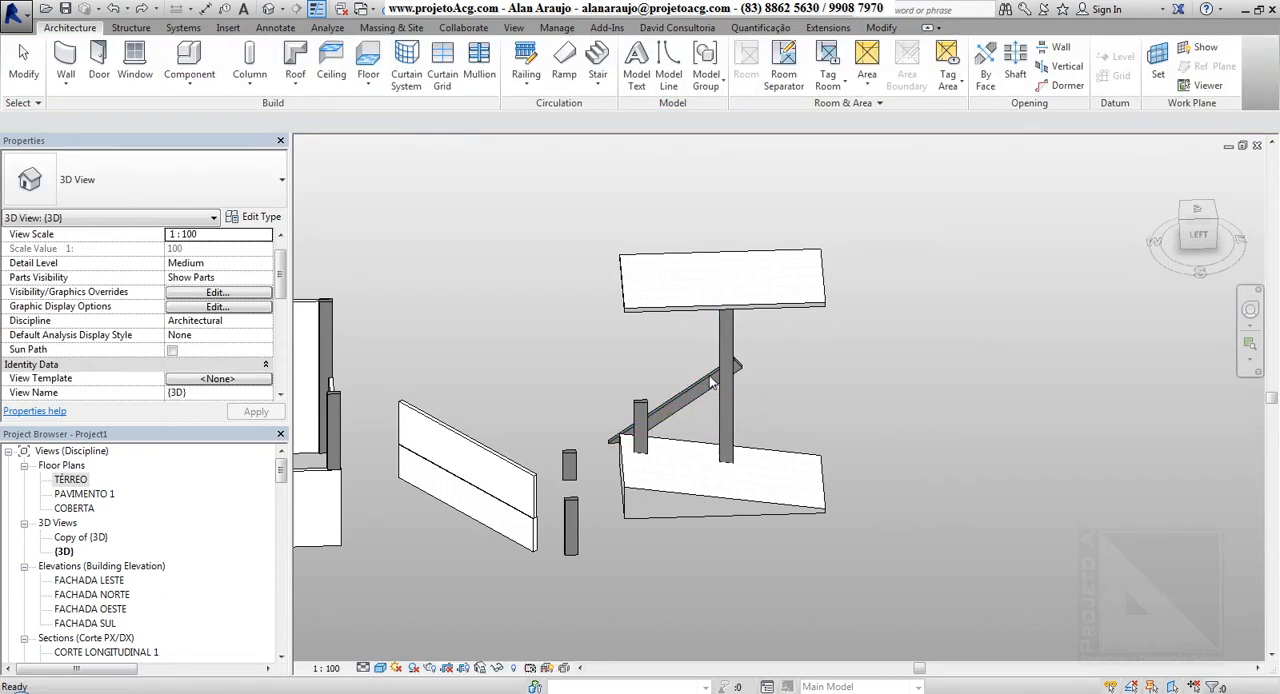
{"action": "left_click", "coordinate": [709, 375]}
{"action": "middle_click_drag", "start_coordinate": [837, 366], "coordinate": [707, 486], "text": "shift"}
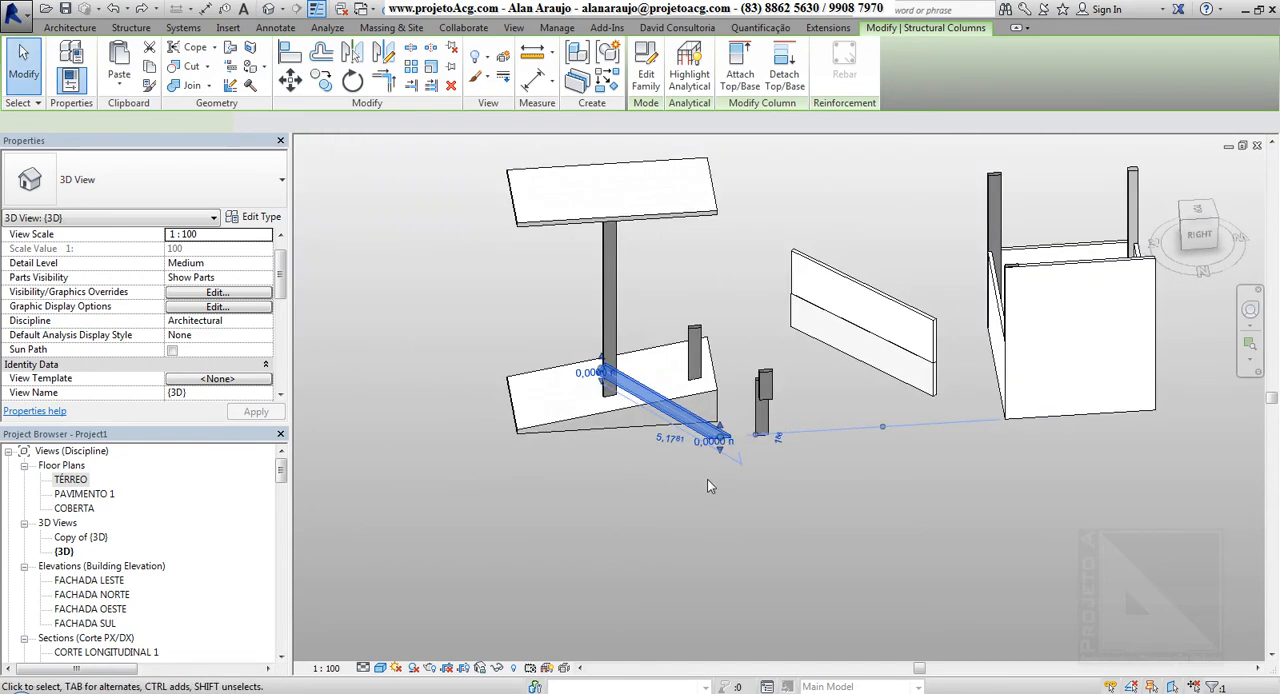
{"action": "scroll", "coordinate": [594, 433], "scroll_direction": "up", "scroll_amount": 4}
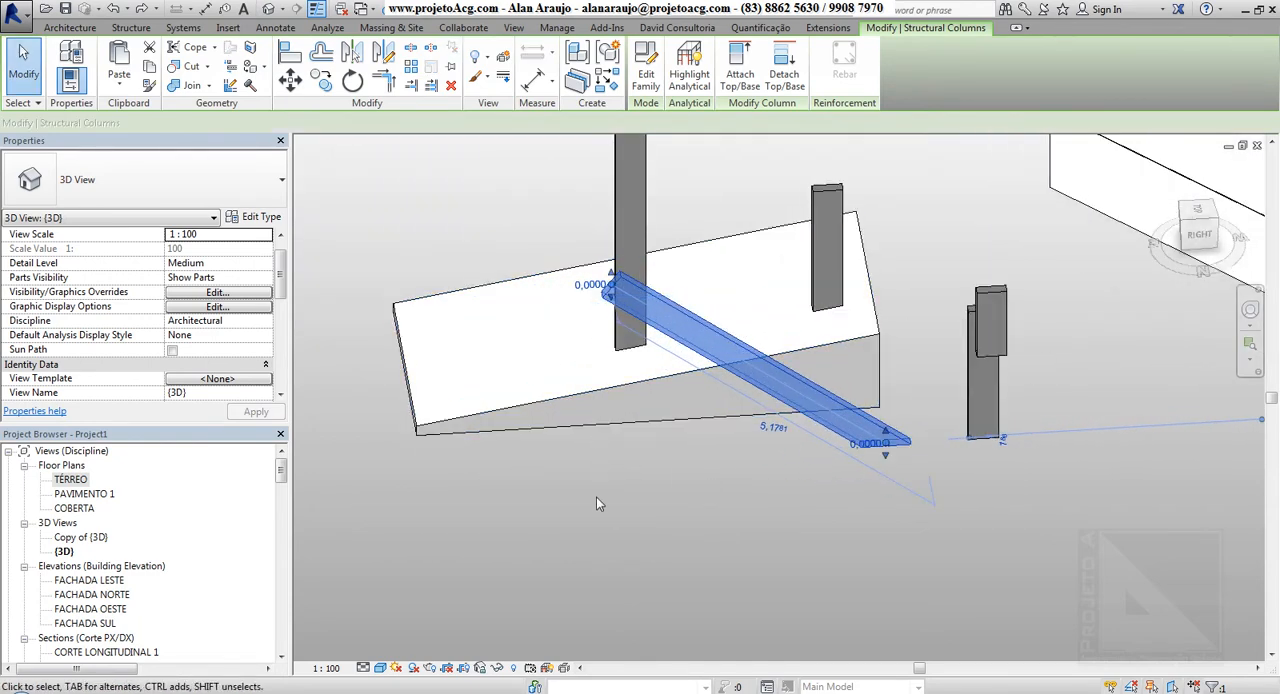
{"action": "left_click", "coordinate": [609, 479]}
{"action": "middle_click_drag", "start_coordinate": [609, 475], "coordinate": [575, 418], "text": "shift"}
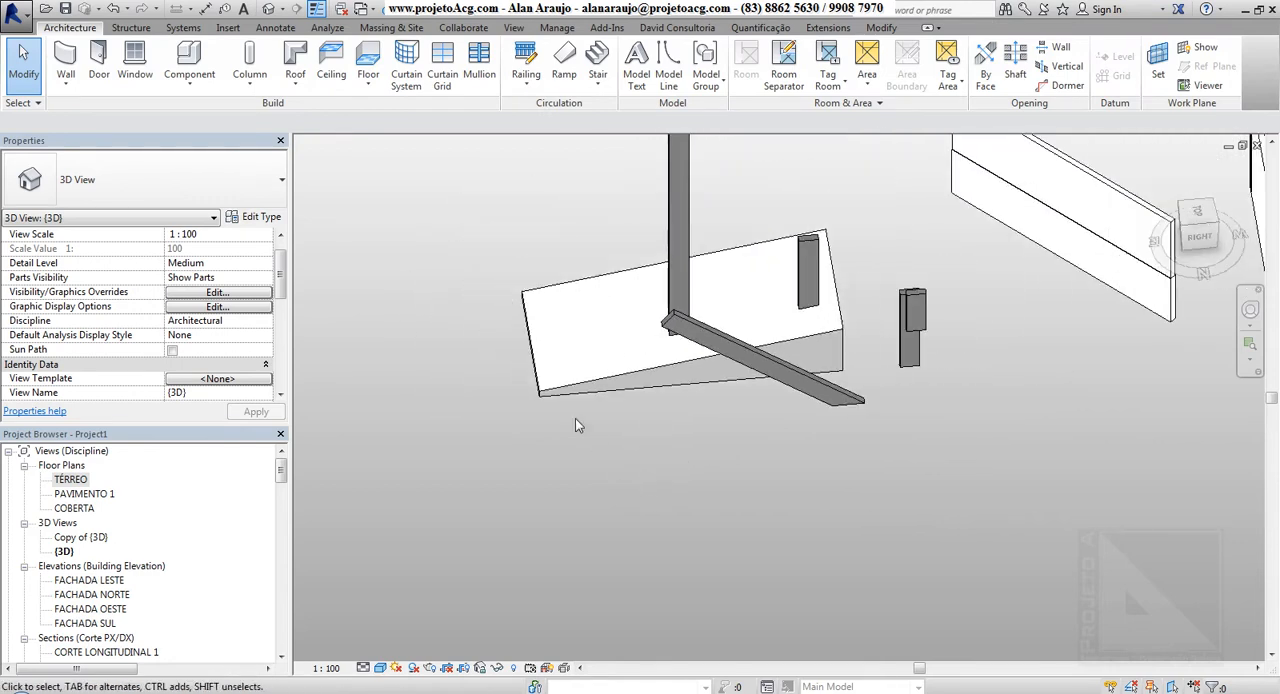
Place a slanted structural column in 3D from the sloped floor's corner to the upper slab's opposite corner, with 3D Snapping enabled
{"action": "left_click", "coordinate": [249, 53]}
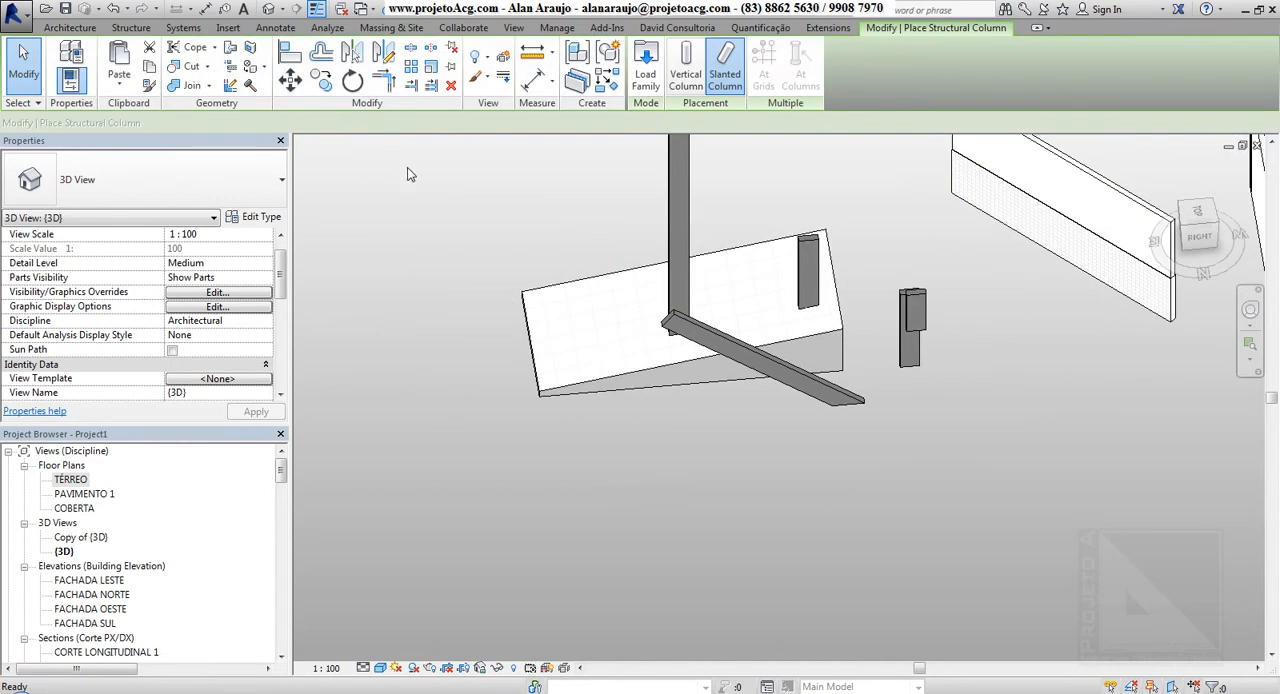
{"action": "middle_click_drag", "start_coordinate": [540, 312], "coordinate": [520, 367]}
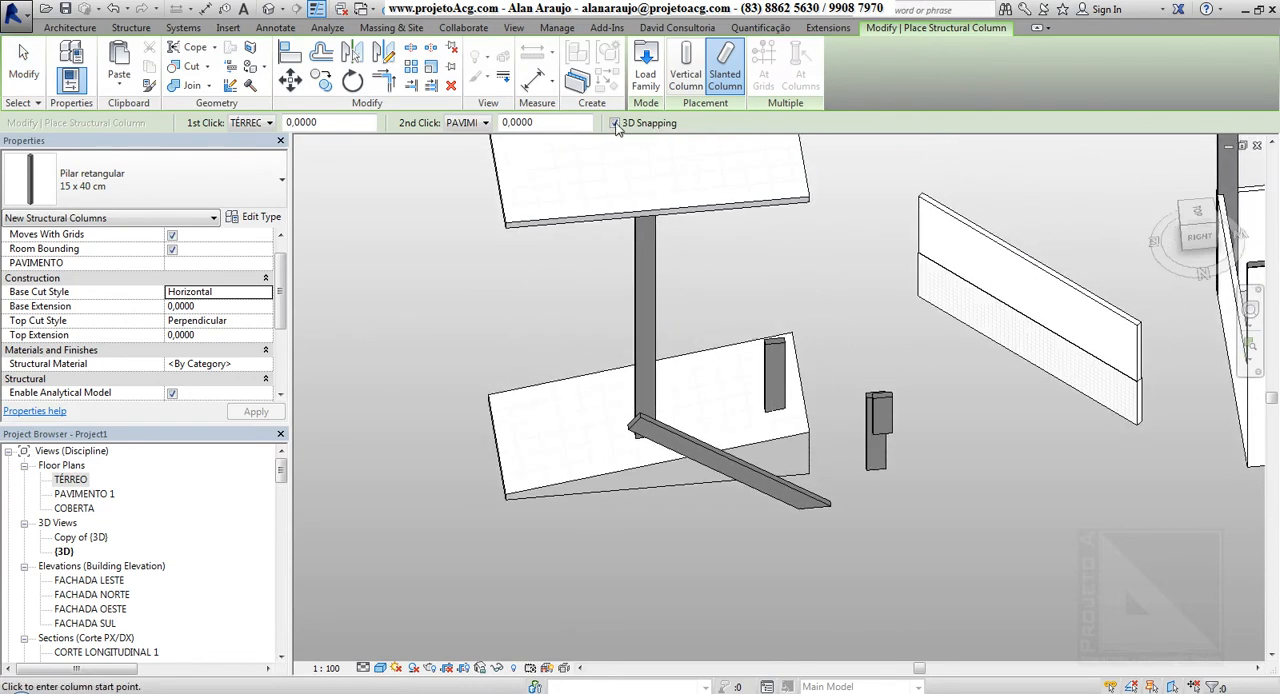
{"action": "left_click", "coordinate": [812, 433]}
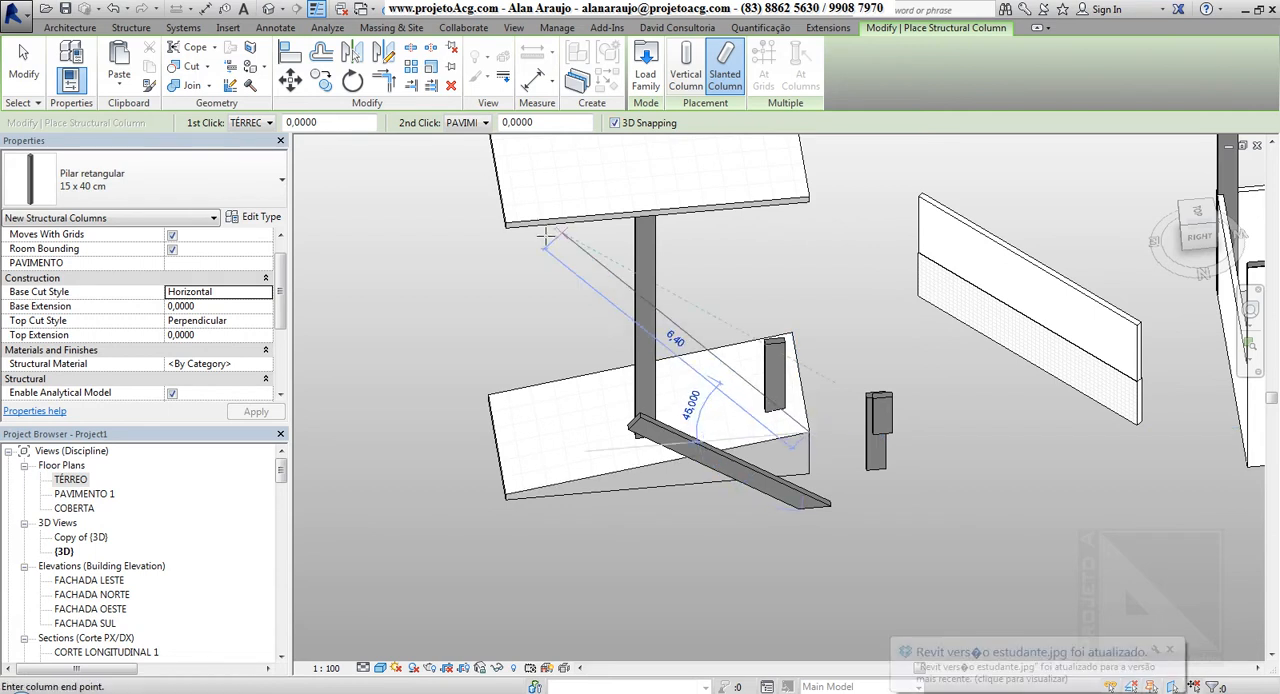
{"action": "left_click", "coordinate": [507, 223]}
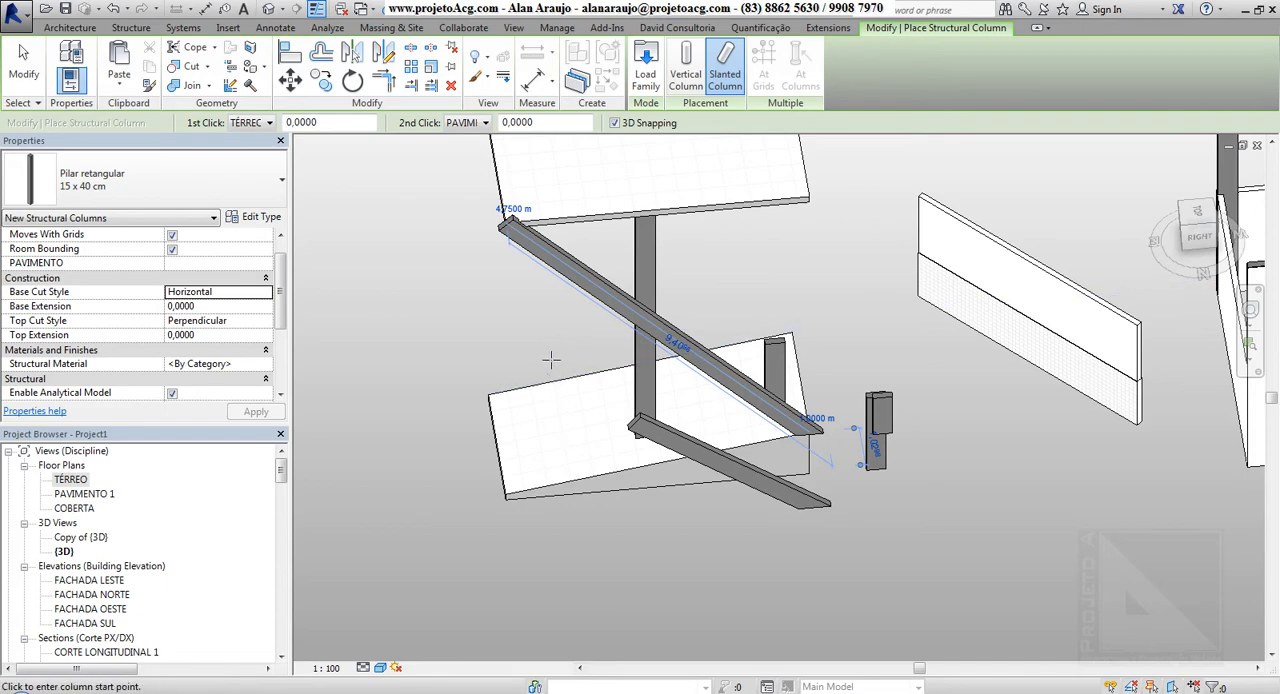
{"action": "middle_click_drag", "start_coordinate": [588, 374], "coordinate": [586, 414], "text": "shift"}
{"action": "scroll", "coordinate": [594, 446], "scroll_direction": "down", "scroll_amount": 2}
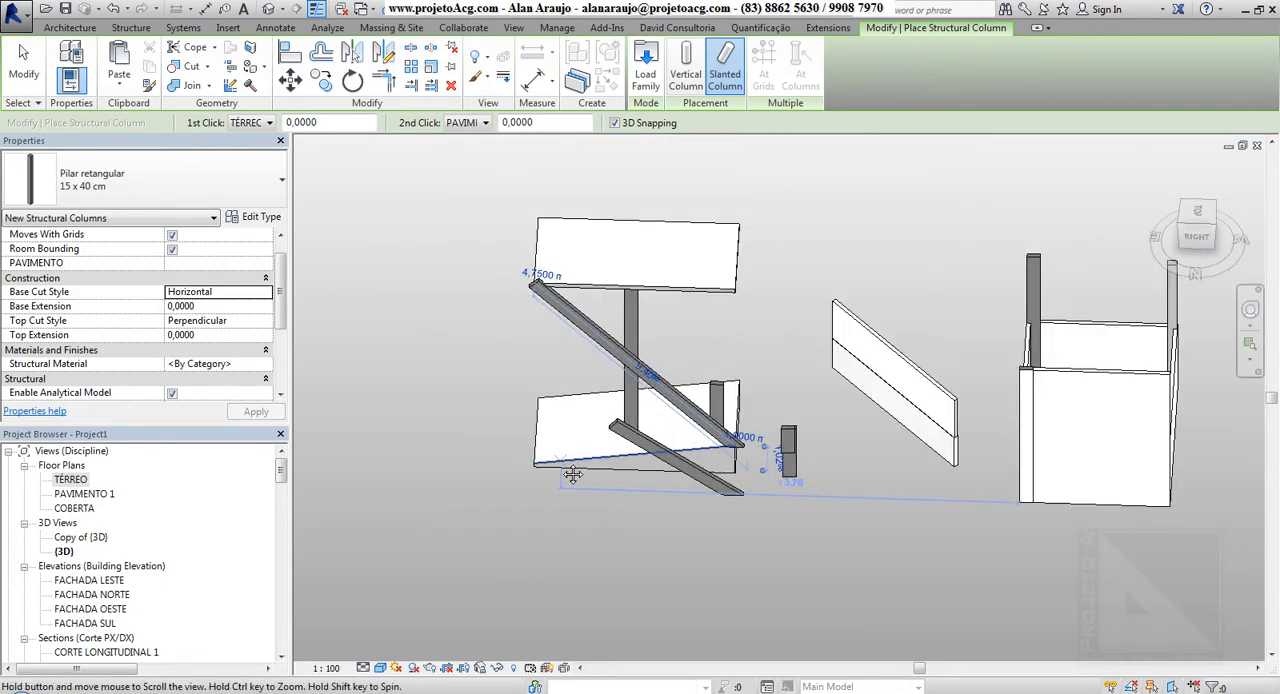
{"action": "middle_click_drag", "start_coordinate": [572, 474], "coordinate": [598, 371]}
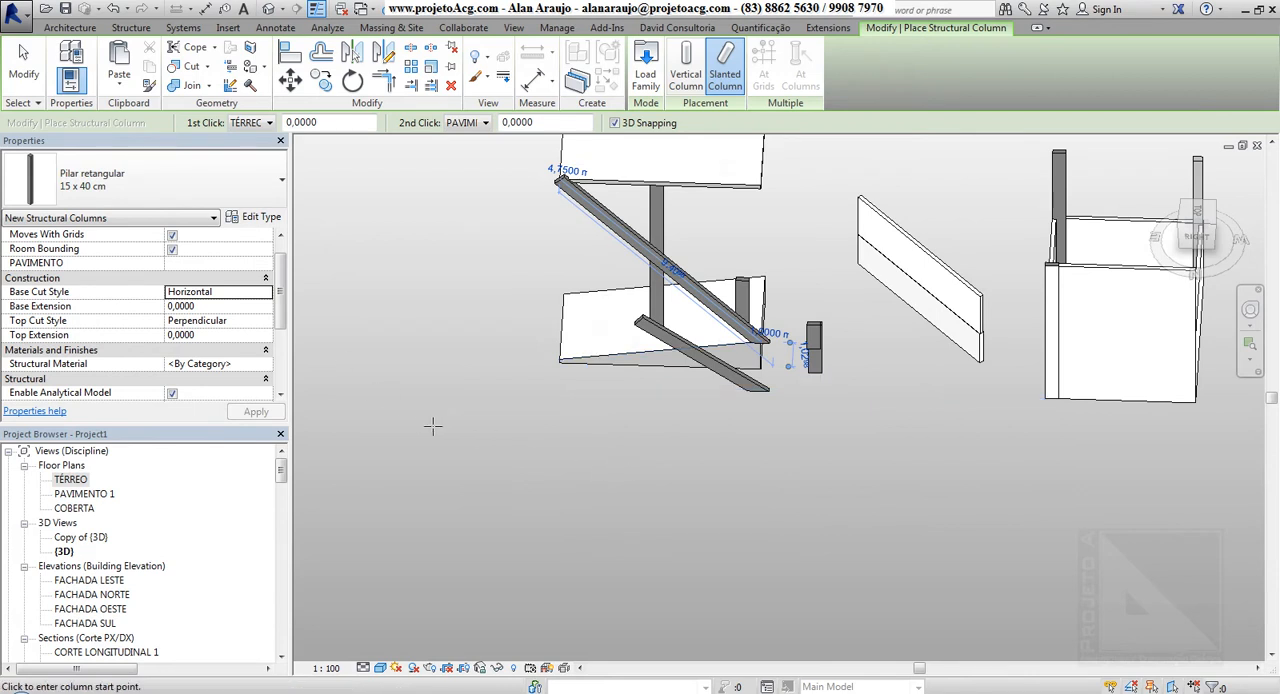
{"action": "middle_click_drag", "start_coordinate": [432, 426], "coordinate": [504, 404]}
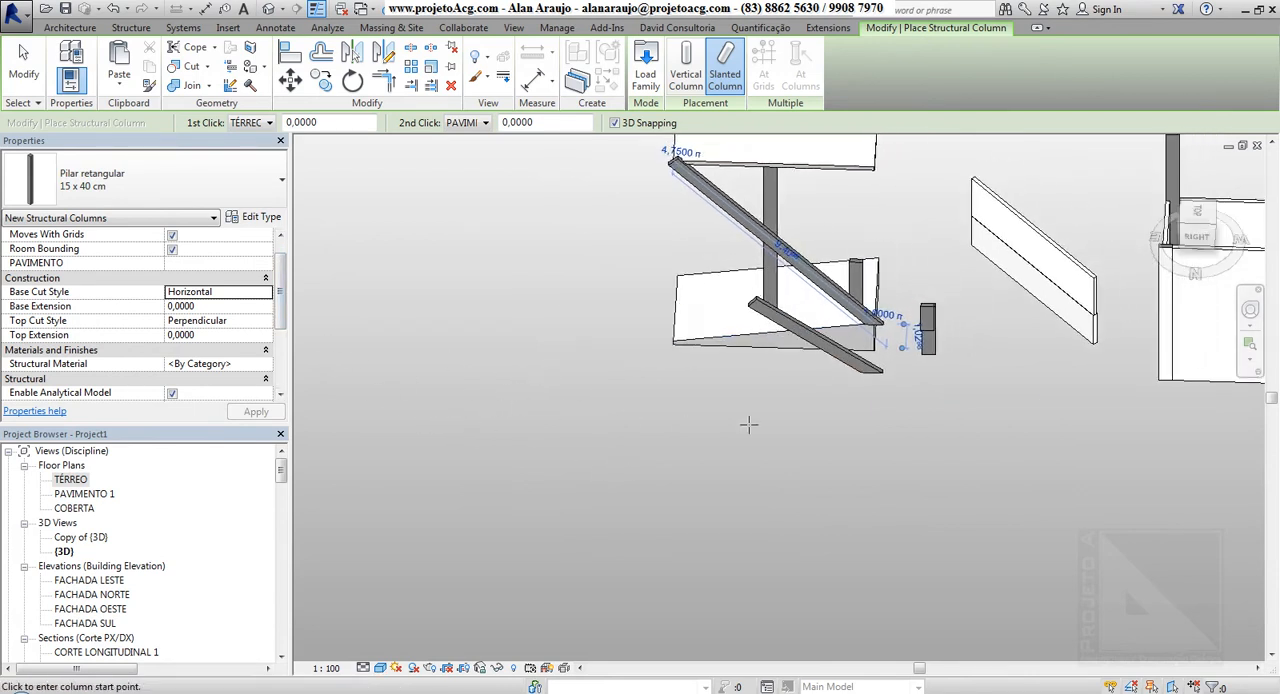
Set the Base Cut Style for new slanted columns to Vertical
{"action": "left_click", "coordinate": [266, 292]}
{"action": "left_click", "coordinate": [266, 293]}
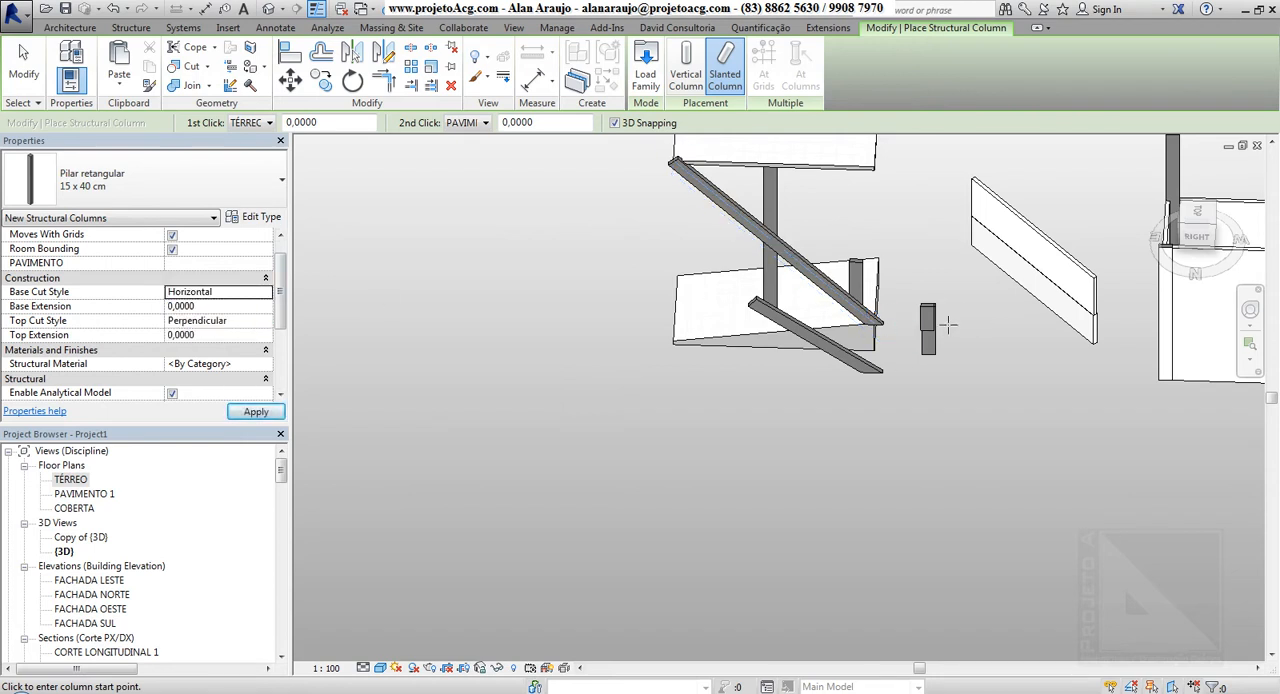
{"action": "key", "text": "Escape"}
{"action": "left_click", "coordinate": [487, 288]}
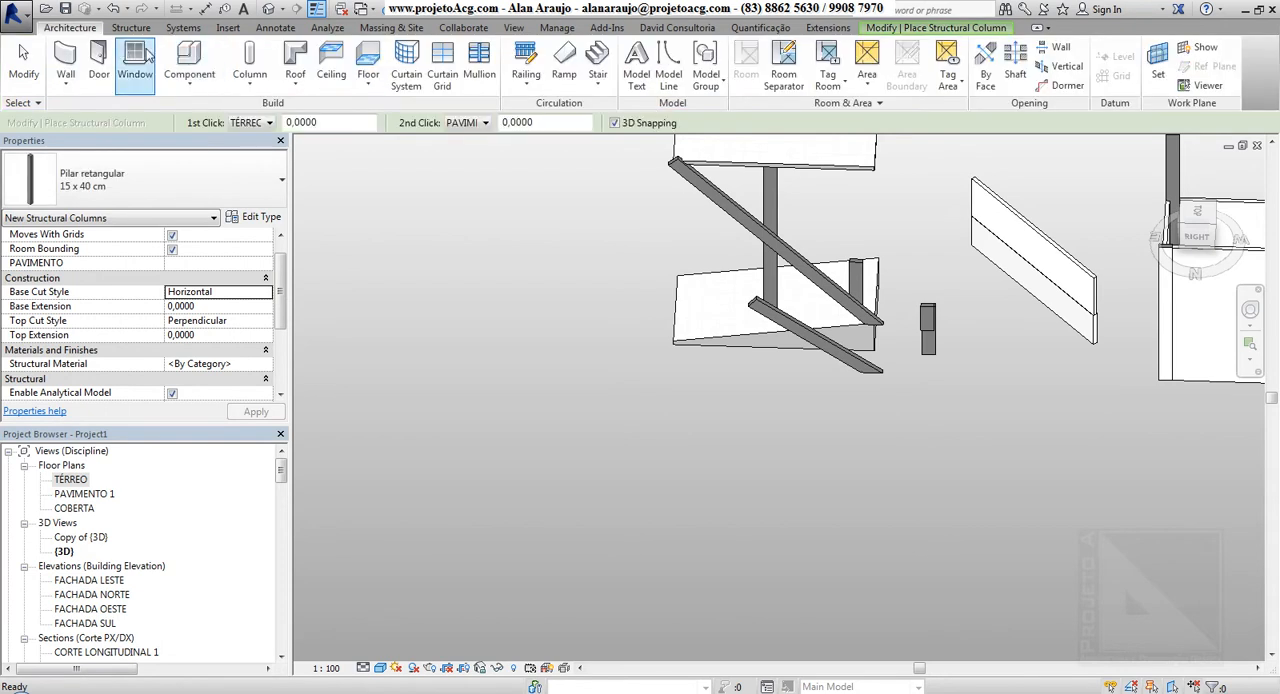
{"action": "left_click", "coordinate": [249, 60]}
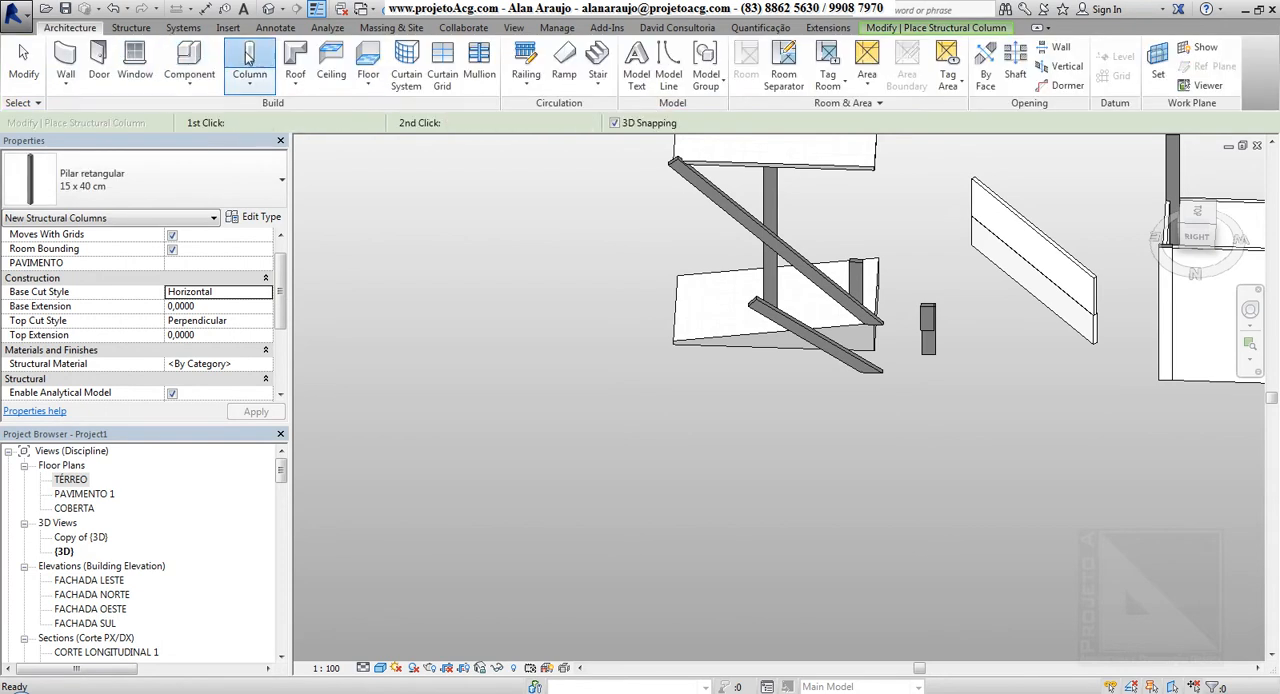
{"action": "left_click", "coordinate": [266, 292]}
{"action": "left_click", "coordinate": [198, 332]}
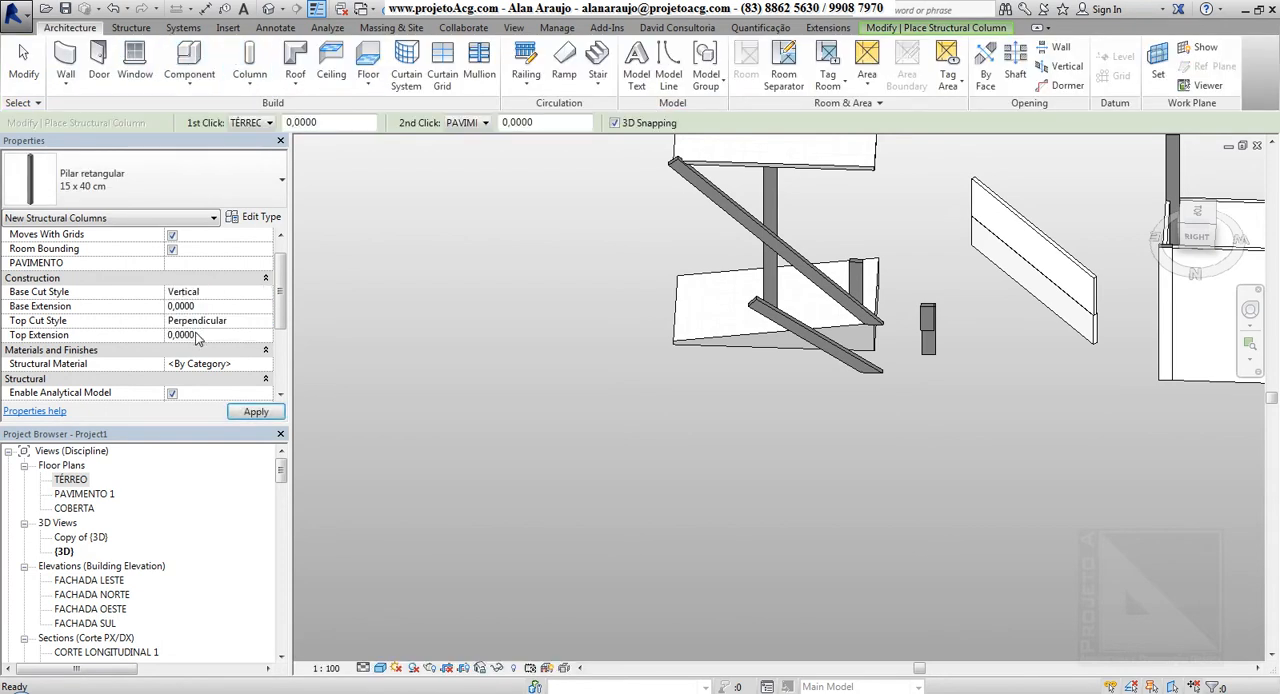
{"action": "key", "text": "Escape"}
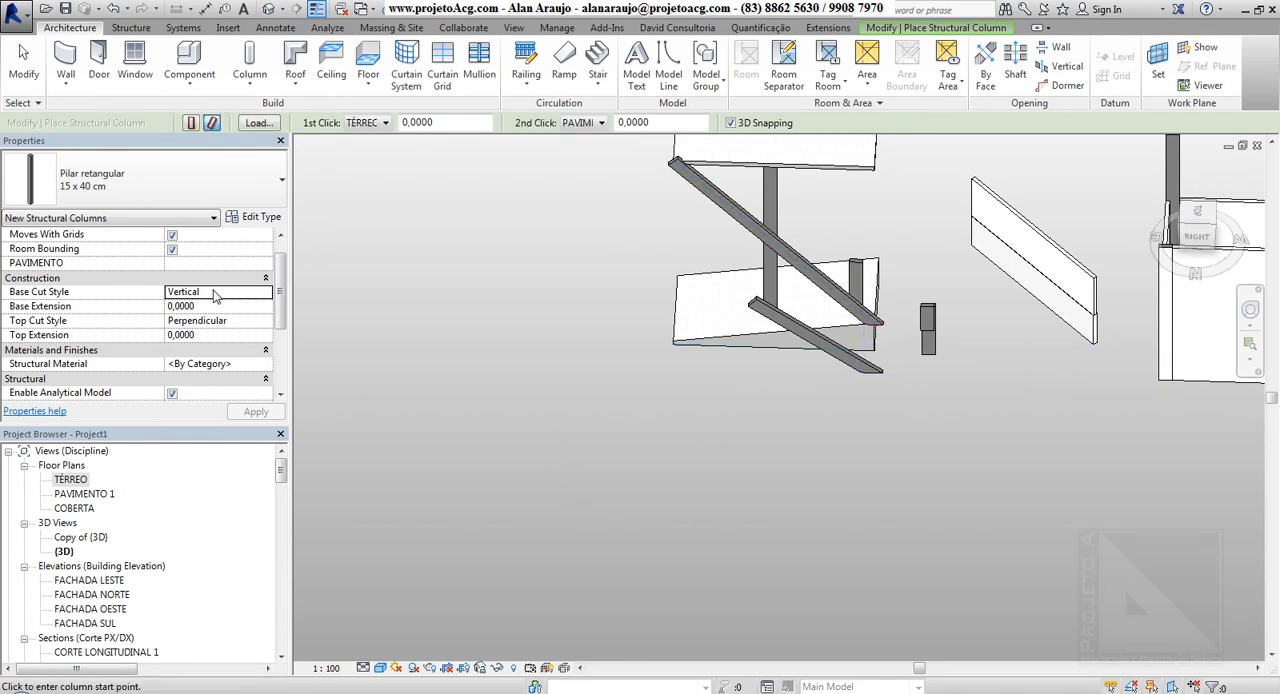
Place a slanted column about 5,97 m long on open ground beside the sloped floor, from TÉRREO to PAVIMENTO 1
{"action": "left_click", "coordinate": [474, 457]}
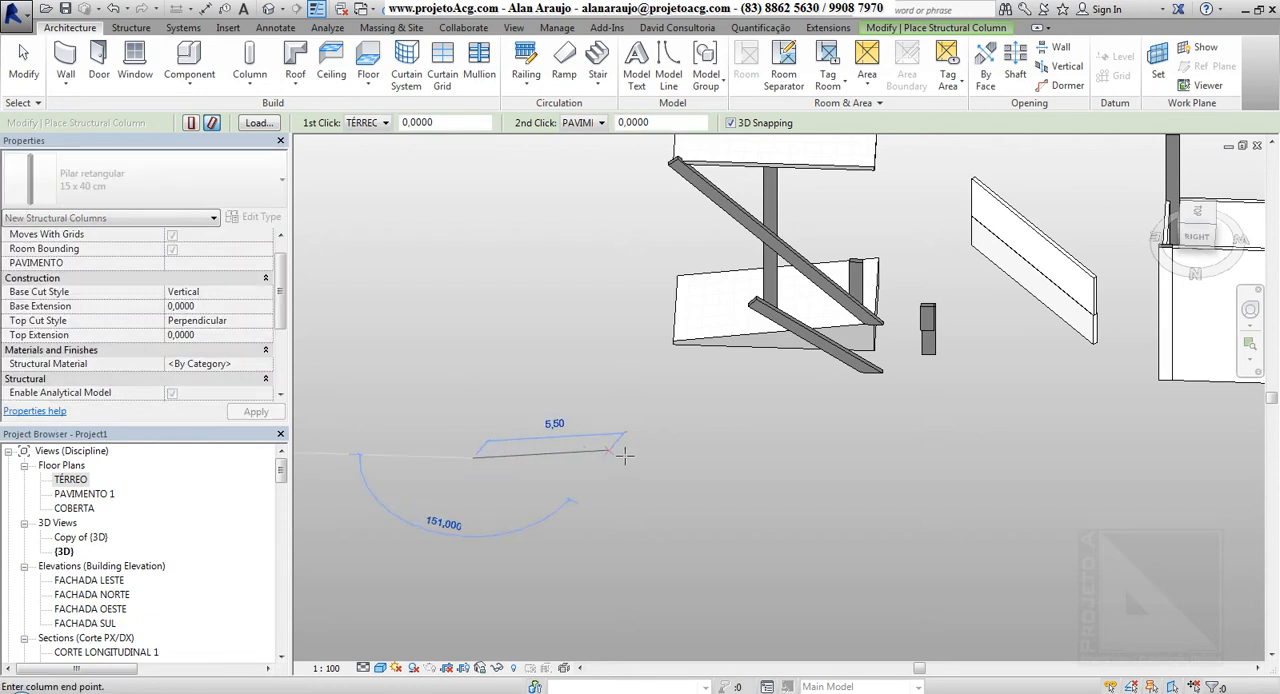
{"action": "left_click", "coordinate": [690, 421]}
{"action": "middle_click_drag", "start_coordinate": [634, 494], "coordinate": [474, 503], "text": "shift"}
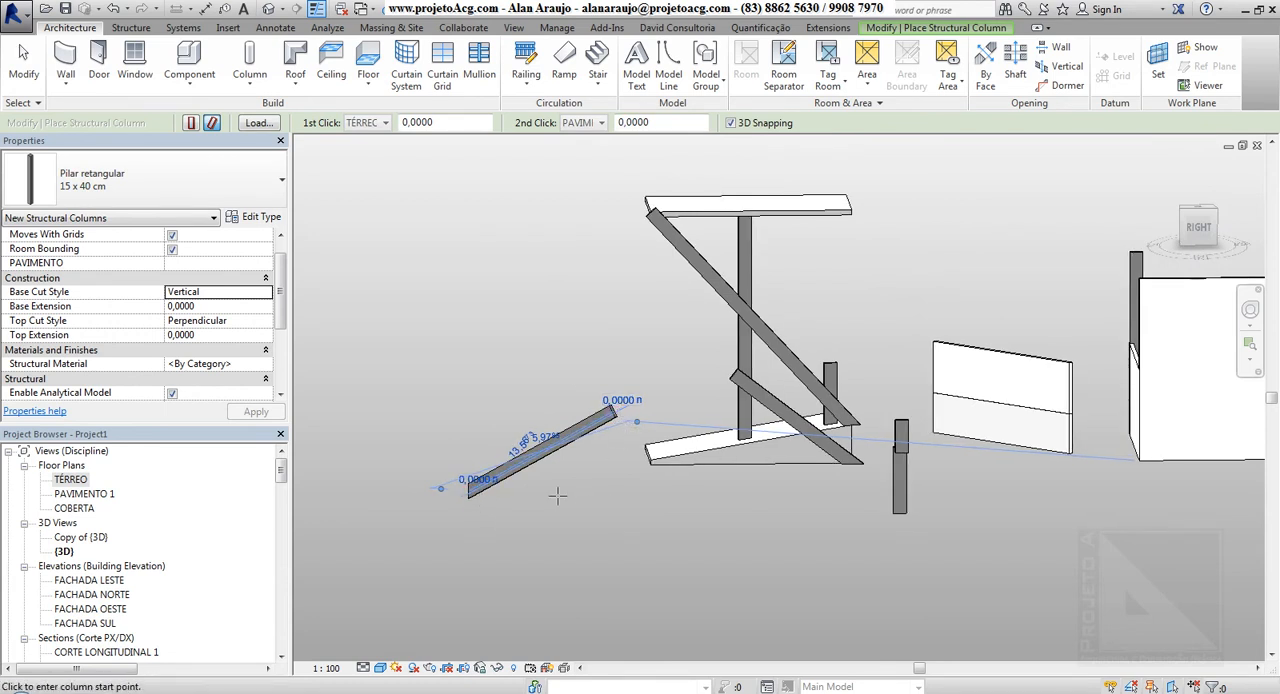
{"action": "middle_click_drag", "start_coordinate": [557, 494], "coordinate": [505, 510], "text": "shift"}
Set the Top Cut Style for new slanted columns to Vertical and place another freestanding one about 6,55 m long
{"action": "left_click", "coordinate": [217, 320]}
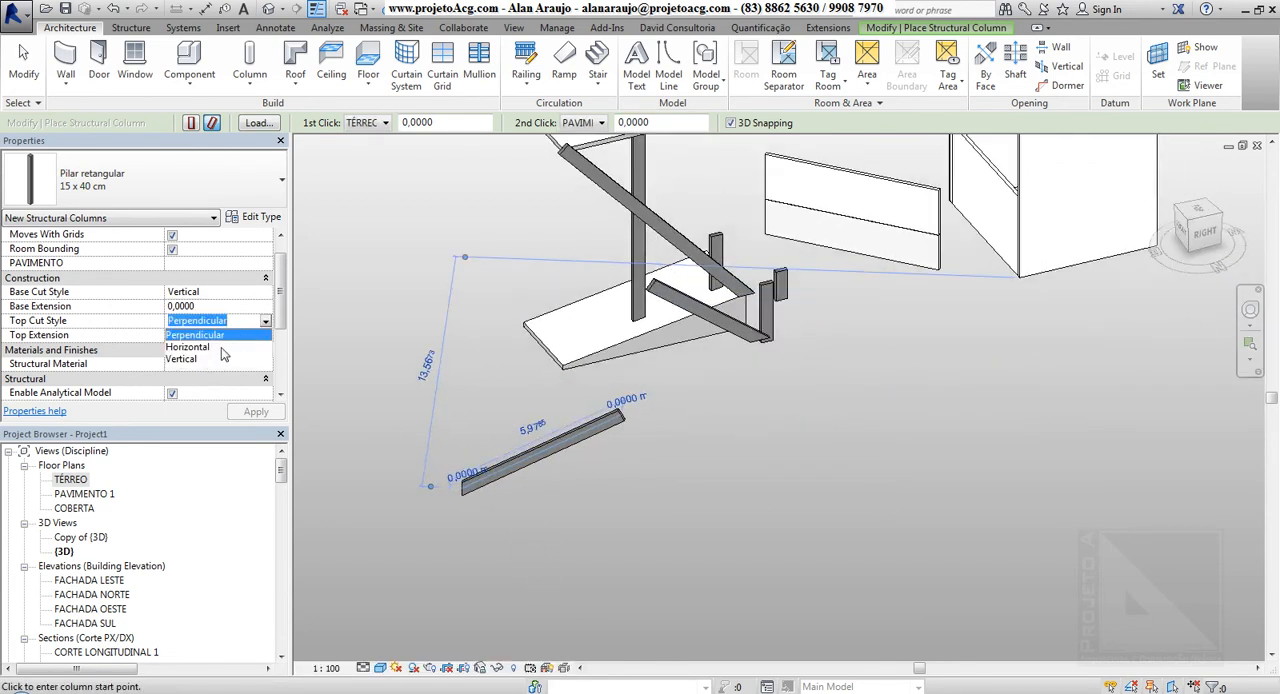
{"action": "left_click", "coordinate": [205, 362]}
{"action": "key", "text": "Escape"}
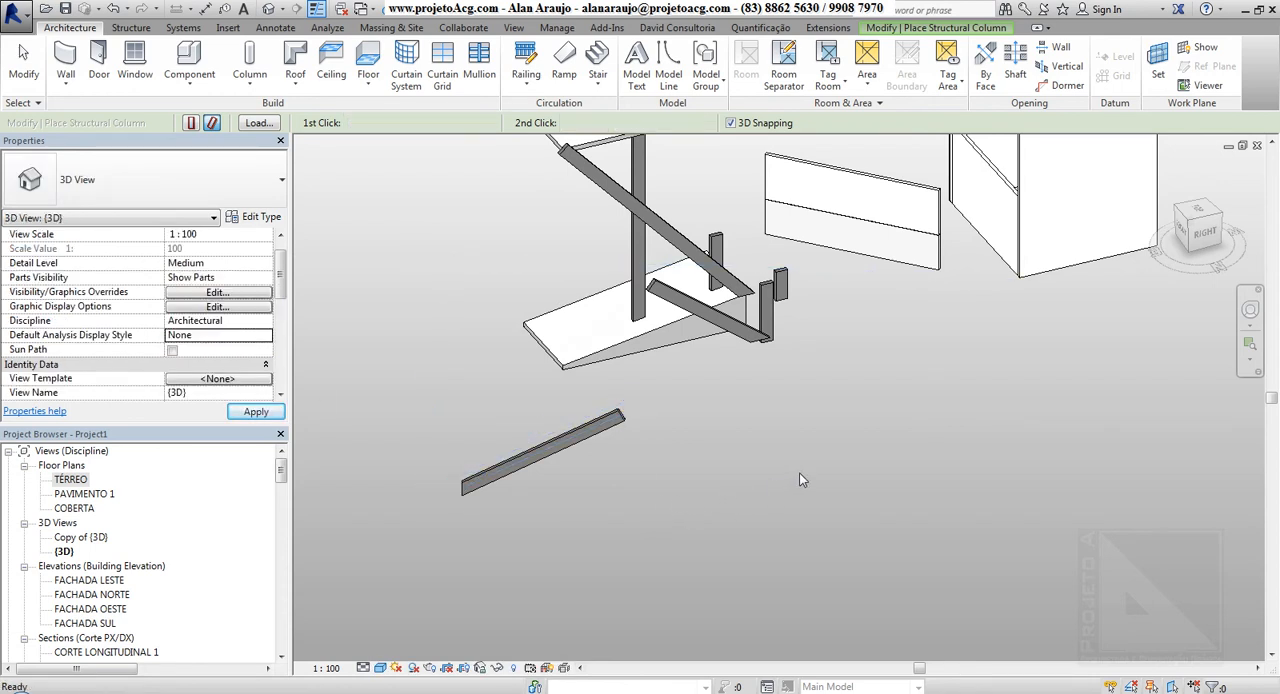
{"action": "left_click", "coordinate": [740, 488]}
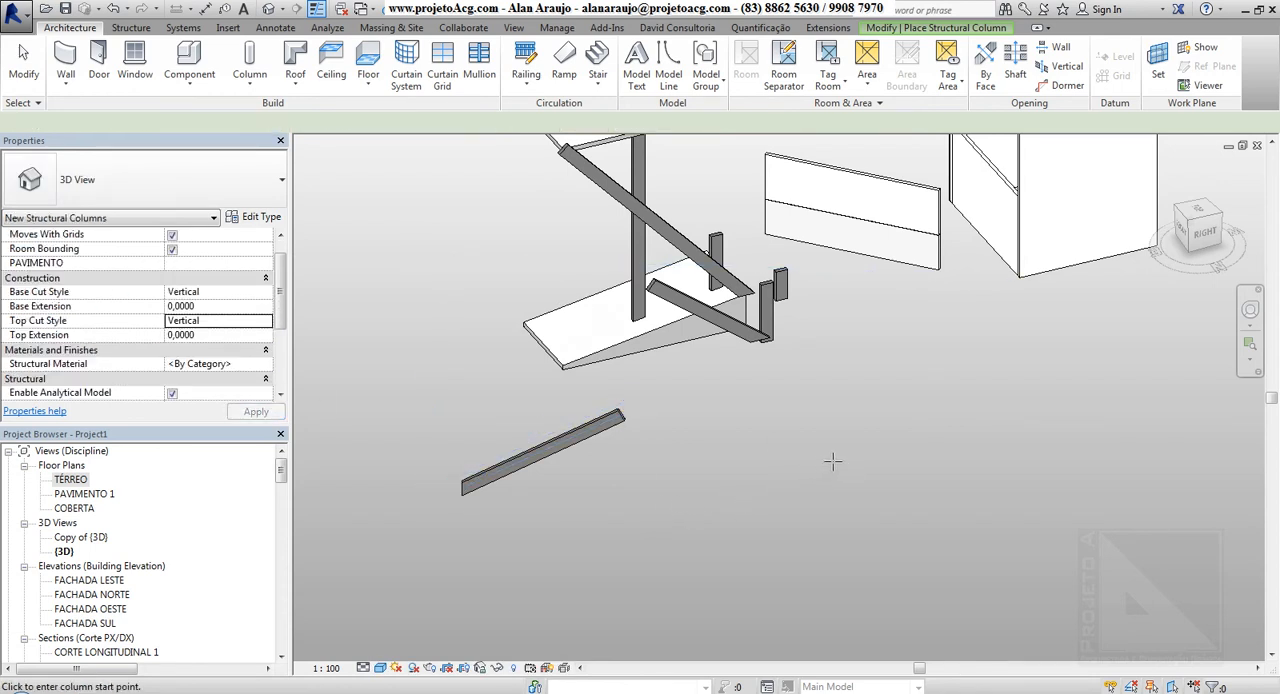
{"action": "left_click", "coordinate": [937, 456]}
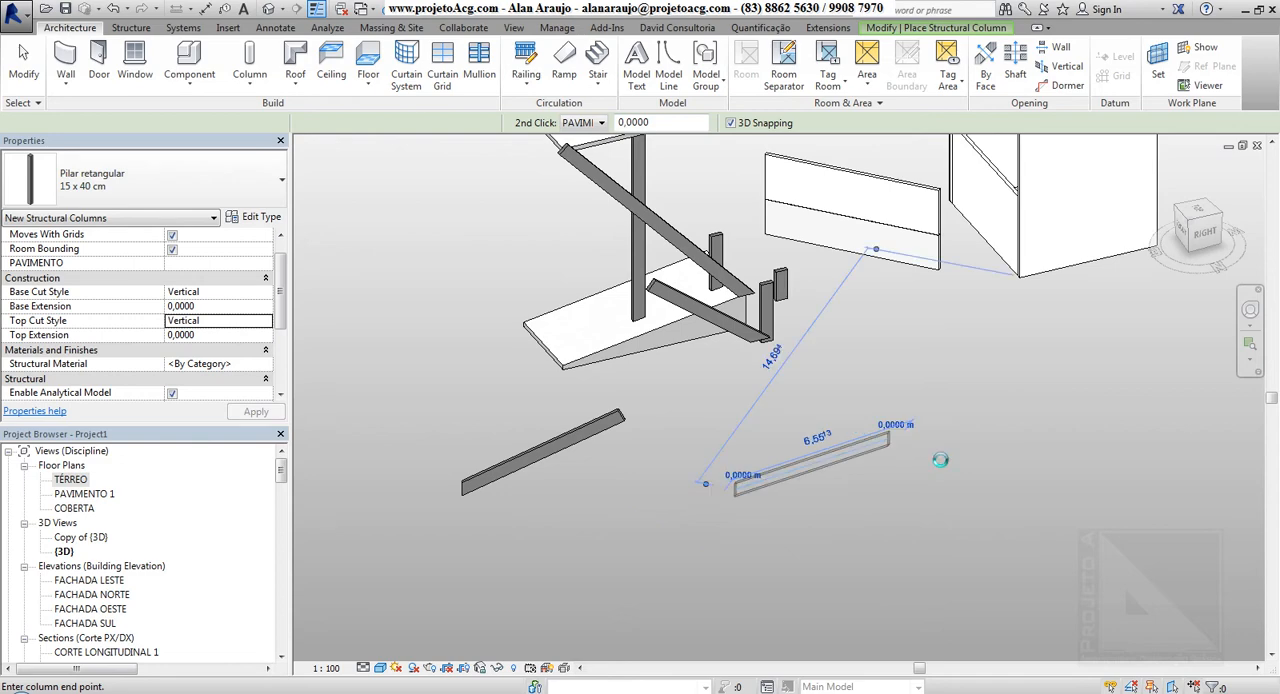
Place a slanted column along the other side, joining a sloped floor corner to the upper slab's diagonally opposite corner
{"action": "middle_click_drag", "start_coordinate": [831, 529], "coordinate": [671, 549], "text": "shift"}
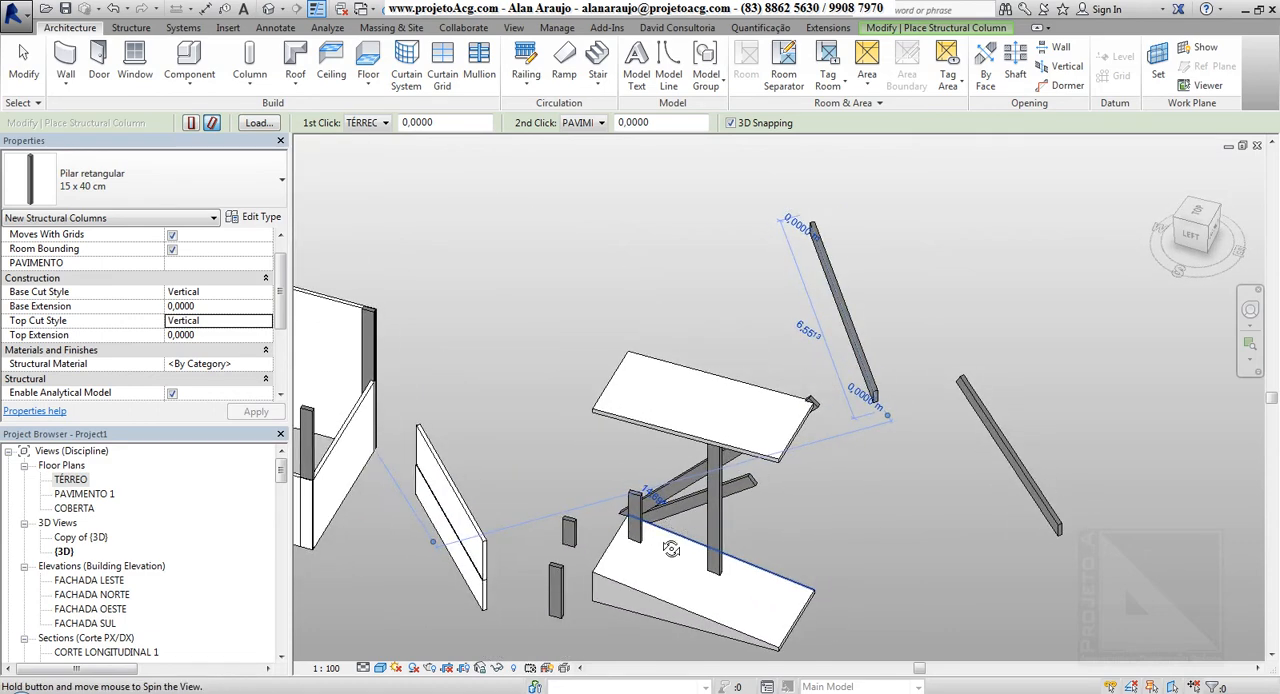
{"action": "left_click", "coordinate": [603, 579]}
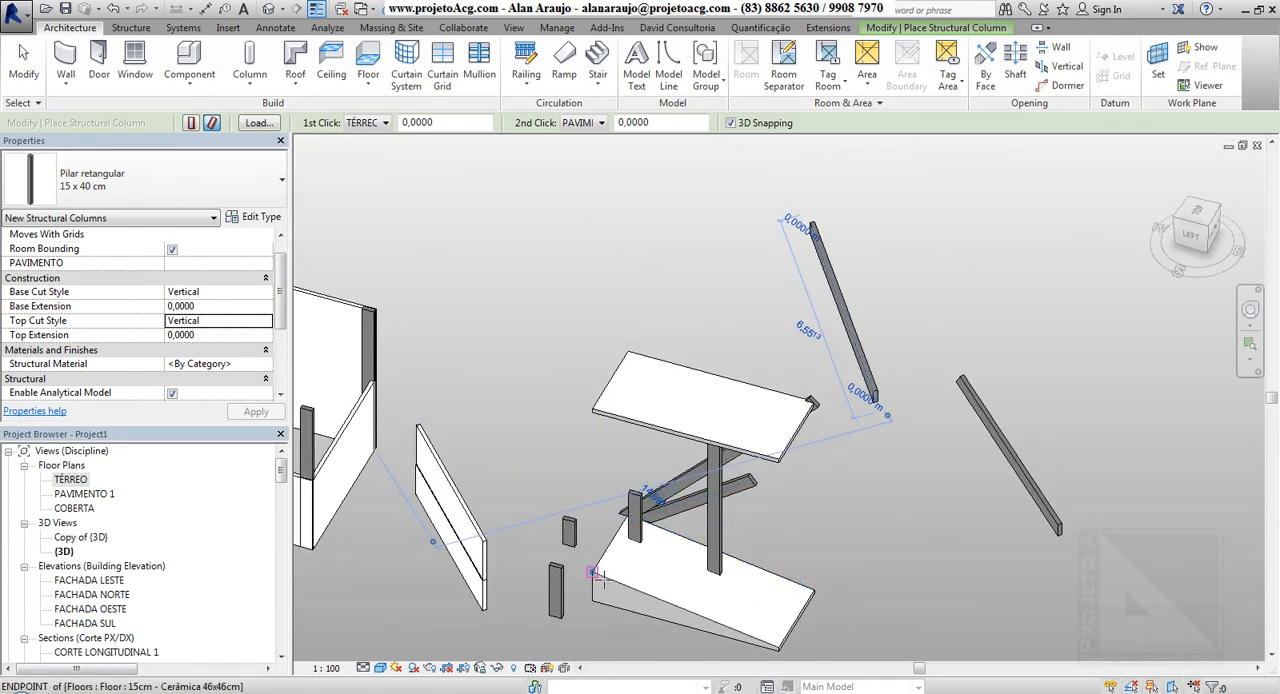
{"action": "left_click", "coordinate": [786, 477]}
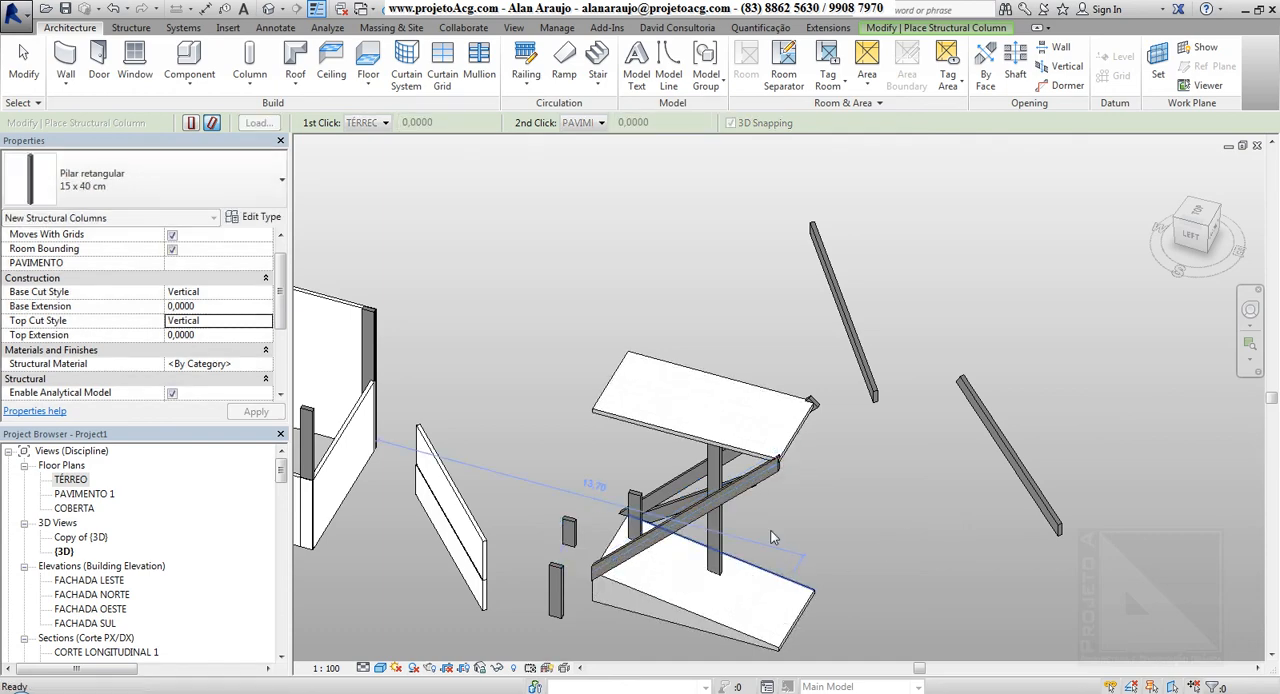
Set the new slanted column's Base Cut Style to Horizontal and try base and top extensions of 0,5000
{"action": "scroll", "coordinate": [750, 487], "scroll_direction": "up", "scroll_amount": 3}
{"action": "left_click", "coordinate": [792, 468]}
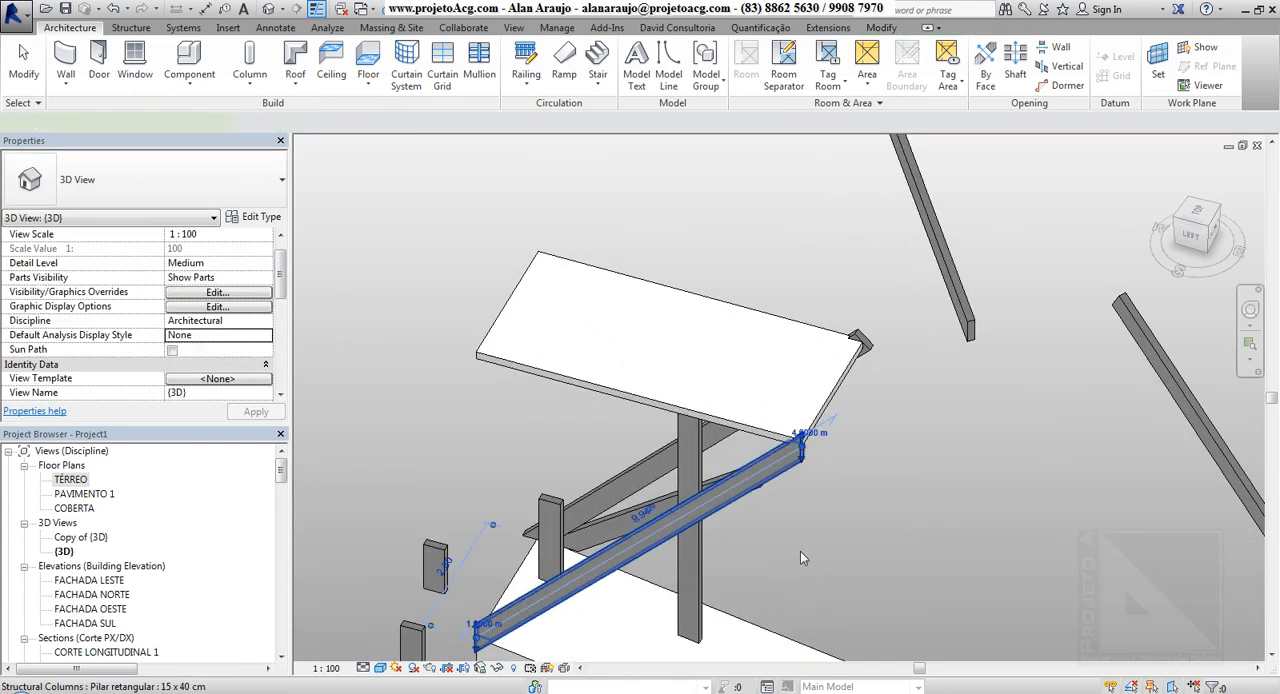
{"action": "middle_click_drag", "start_coordinate": [802, 549], "coordinate": [908, 358]}
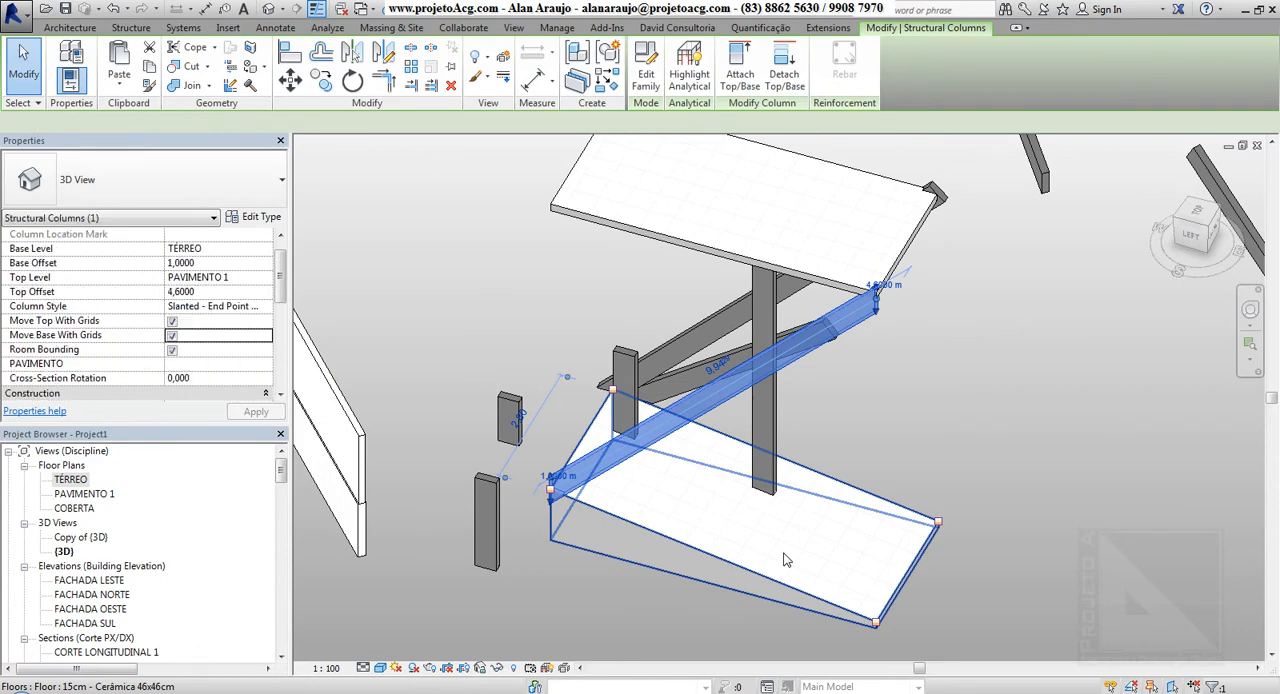
{"action": "middle_click_drag", "start_coordinate": [797, 564], "coordinate": [835, 528], "text": "shift"}
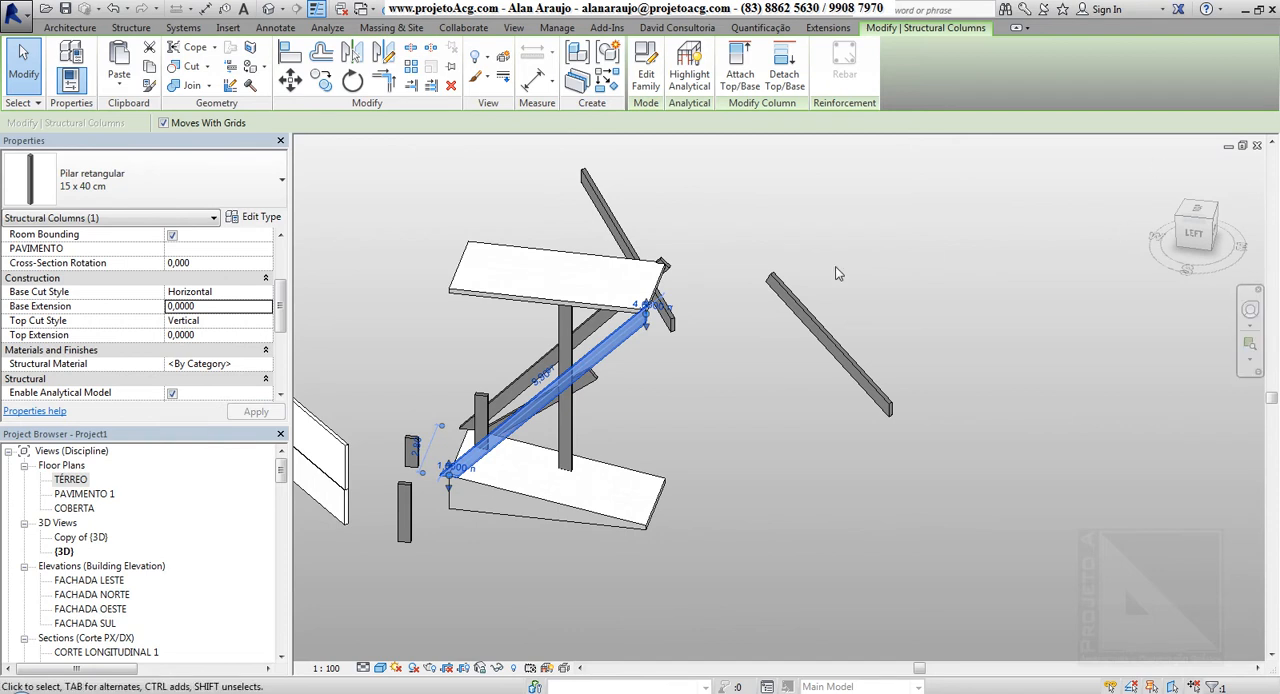
{"action": "key", "text": "Escape"}
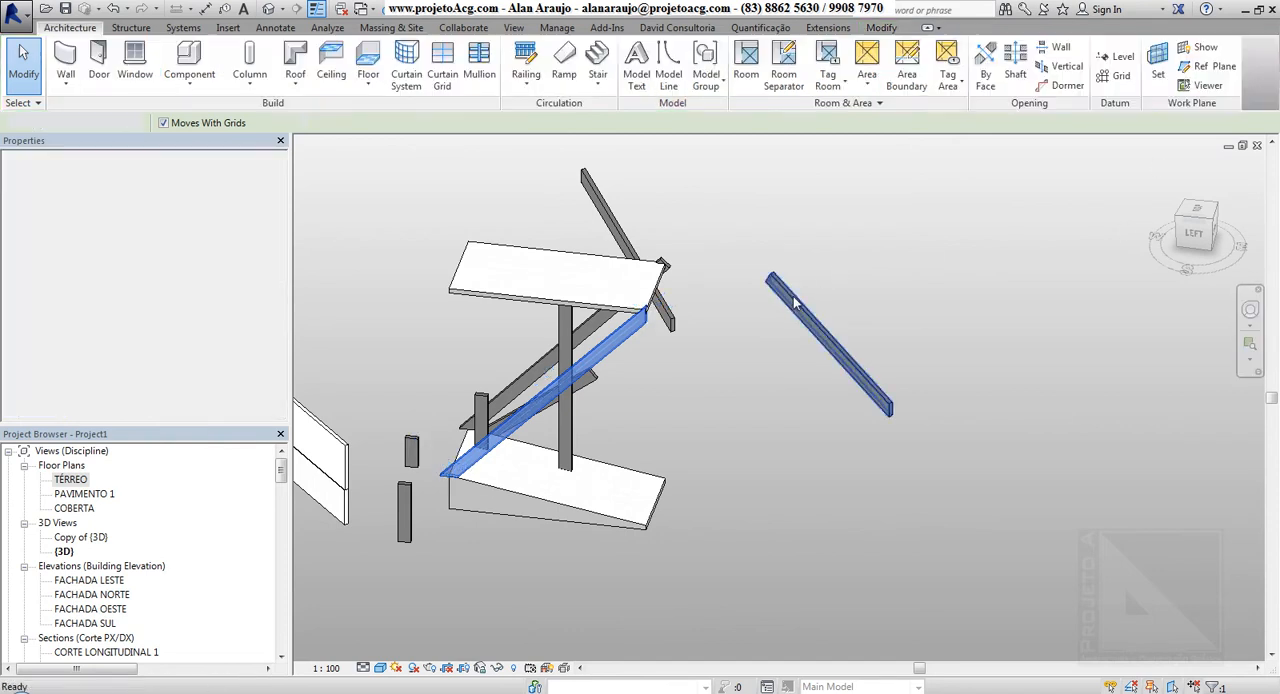
Examine the freestanding slanted column's cut properties and the Column Style options of the vertical column under the upper slab
{"action": "left_click", "coordinate": [797, 303]}
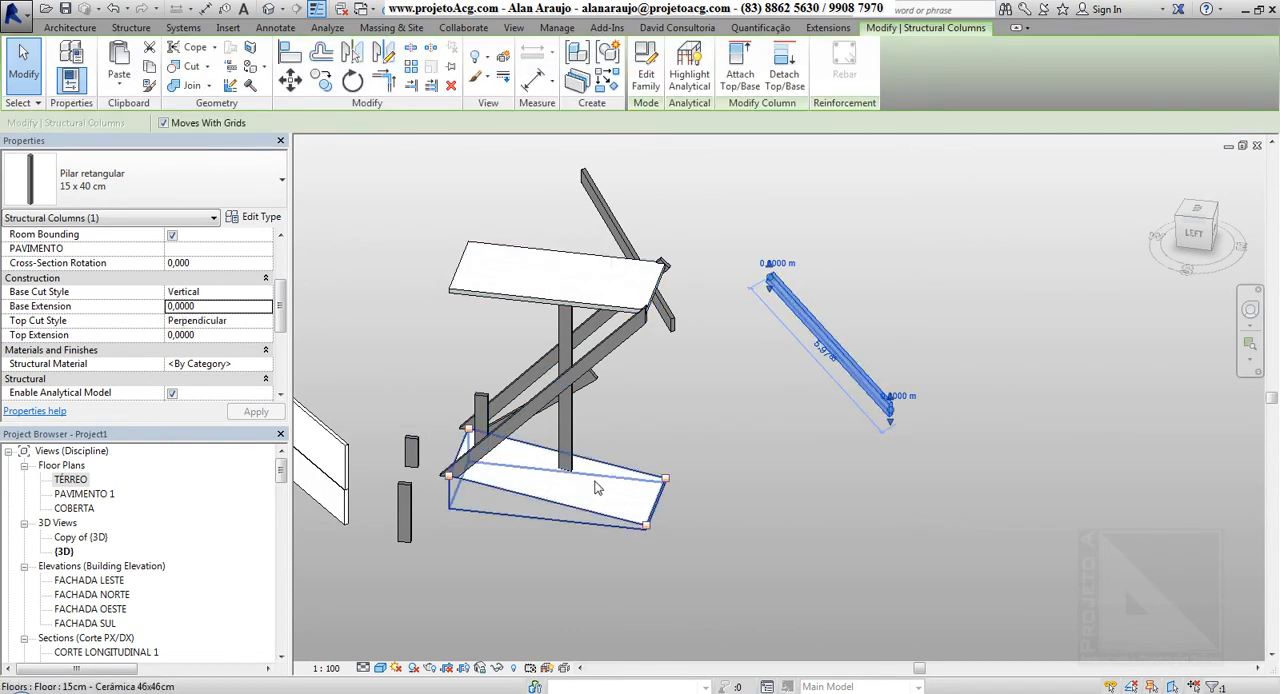
{"action": "left_click", "coordinate": [711, 460]}
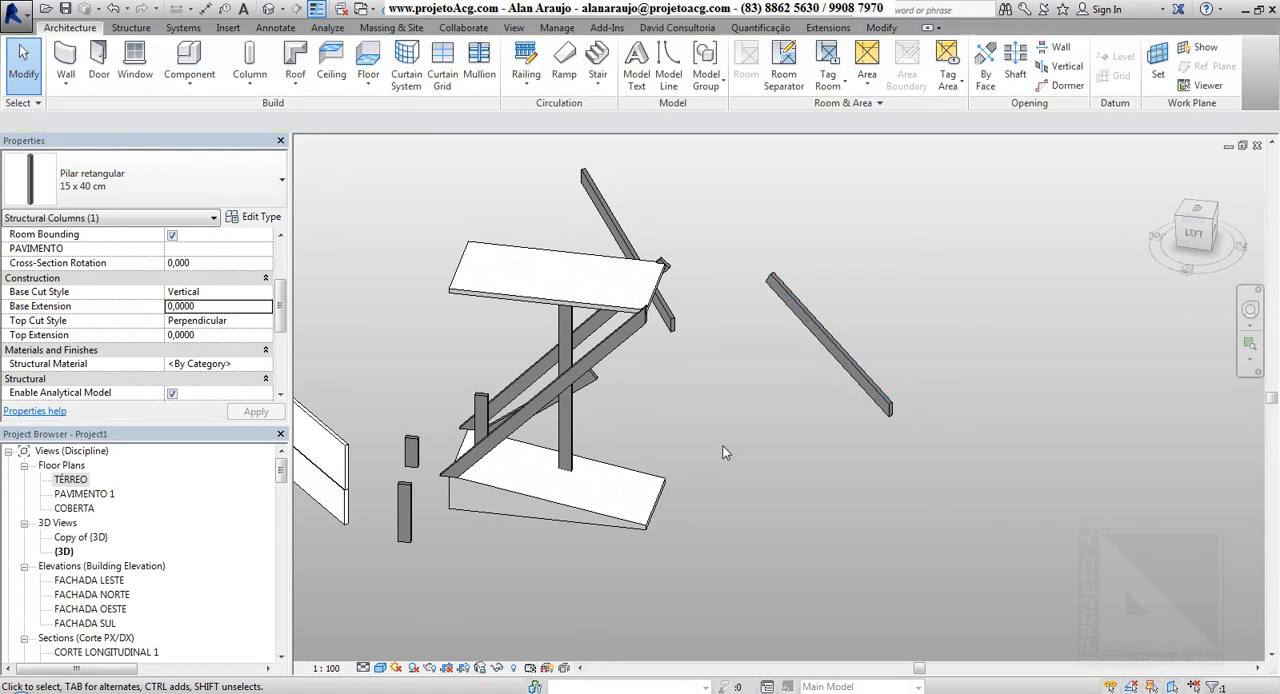
{"action": "left_click", "coordinate": [632, 343]}
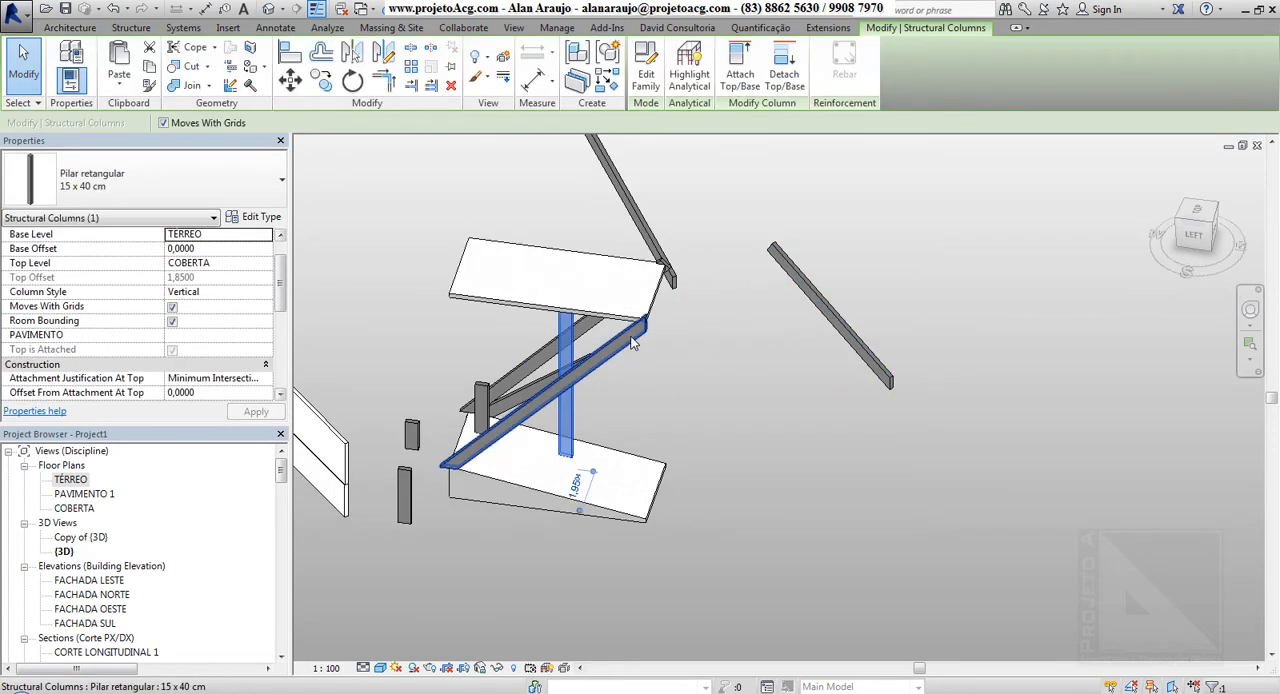
{"action": "mouse_move", "coordinate": [284, 276]}
{"action": "left_mouse_down"}
{"action": "mouse_move", "coordinate": [288, 352]}
{"action": "mouse_move", "coordinate": [289, 258]}
{"action": "left_mouse_up"}
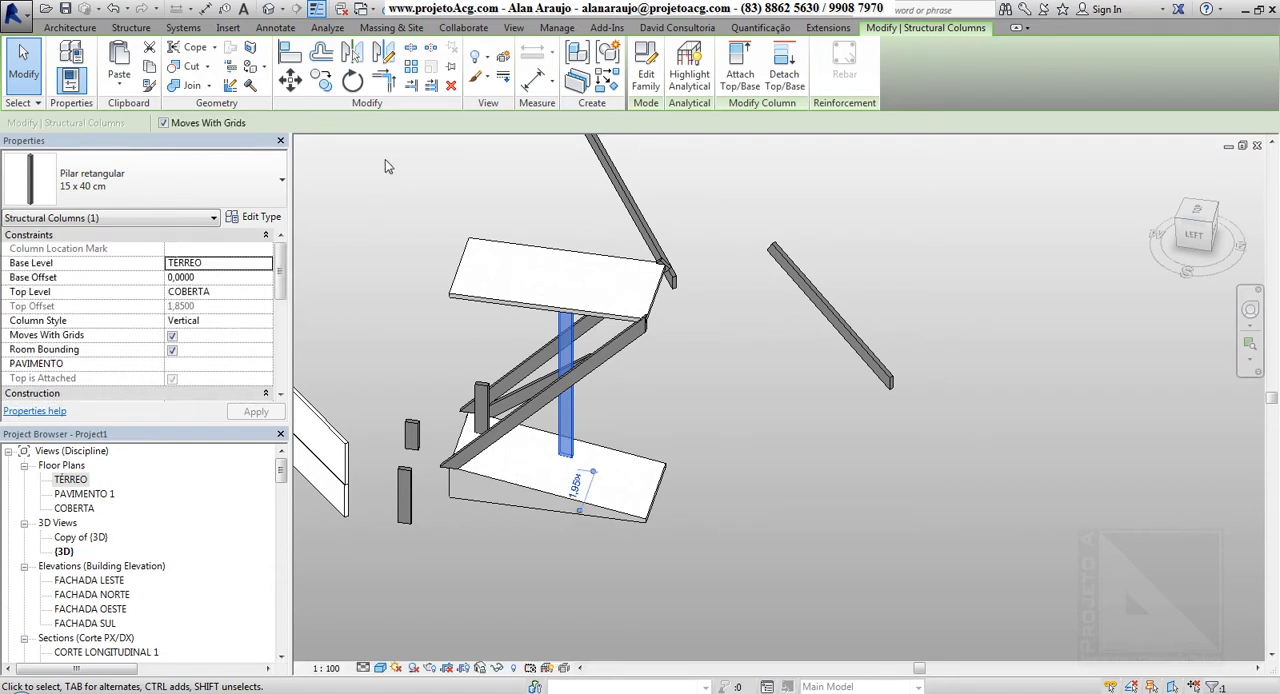
{"action": "left_click", "coordinate": [266, 322]}
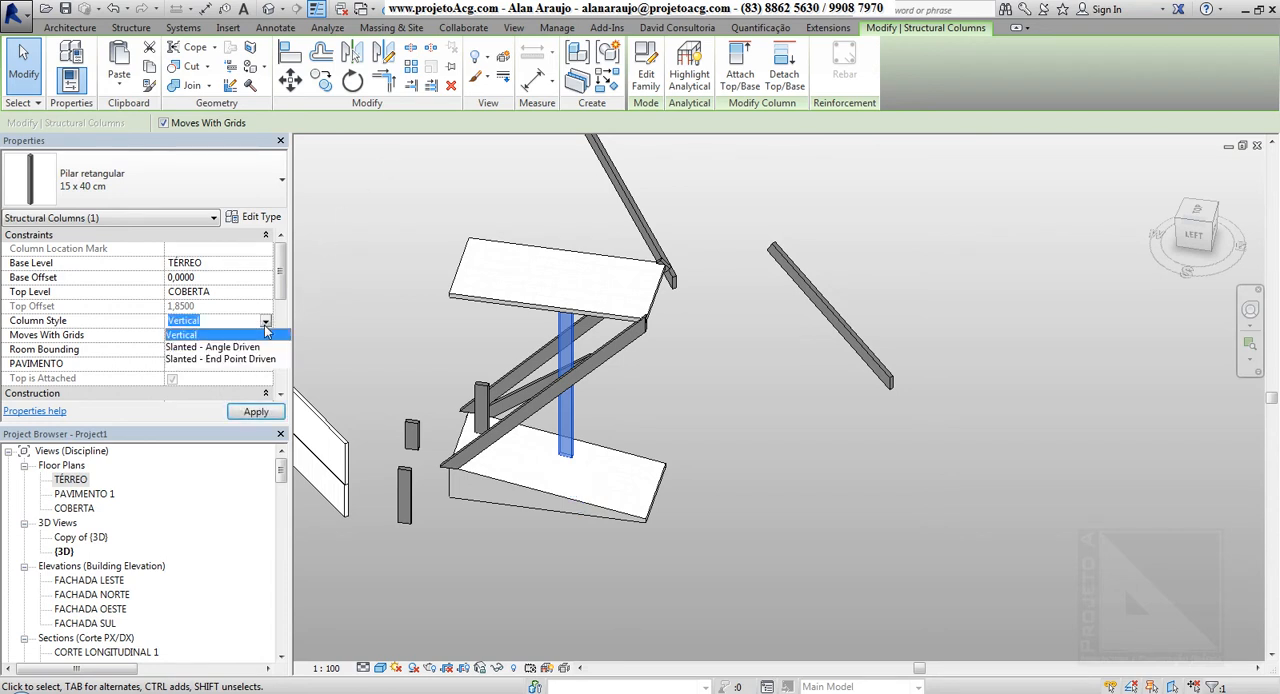
{"action": "left_click", "coordinate": [266, 333]}
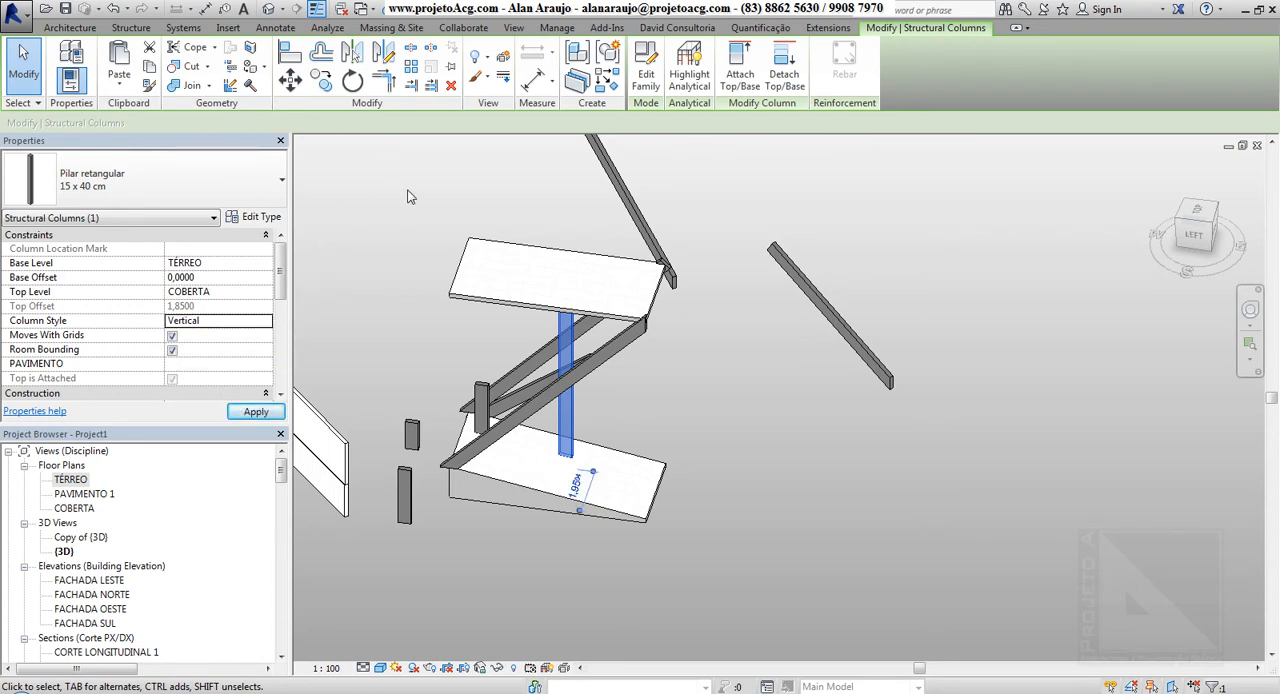
{"action": "key", "text": "Escape"}
Set the Cross-Section Rotation of the slanted column joining the two slabs to -30,000 and select the shorter slanted column behind it
{"action": "left_click", "coordinate": [631, 352]}
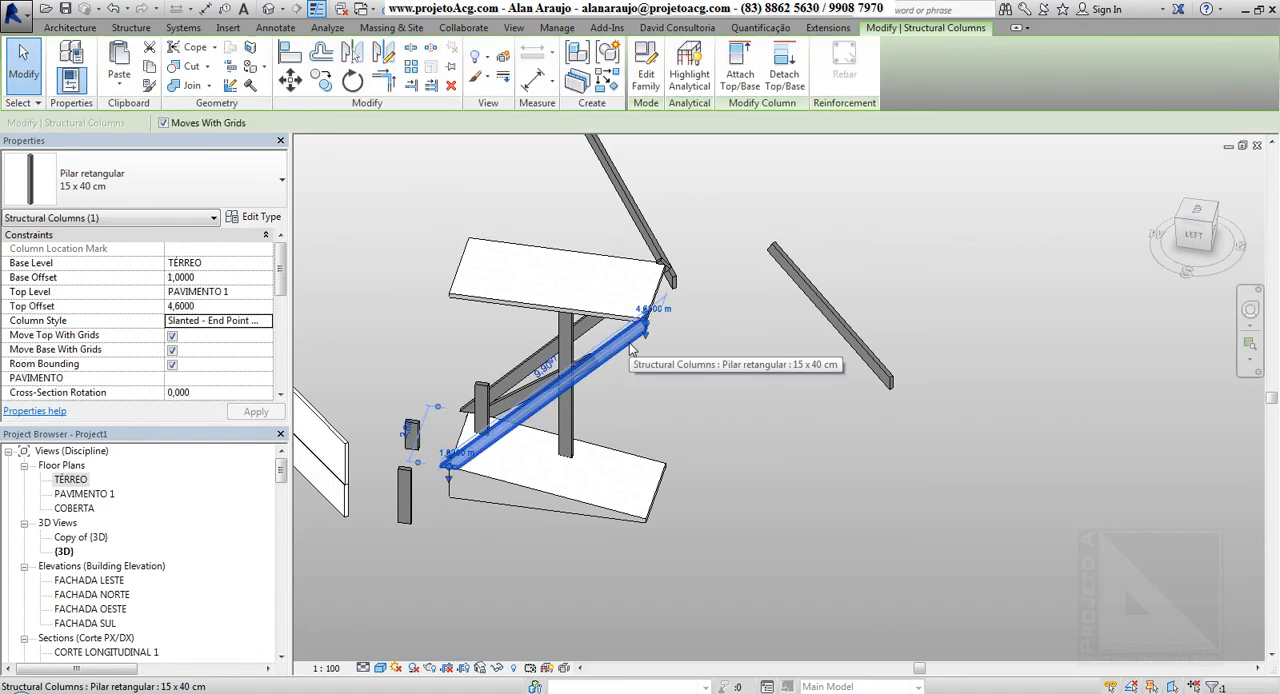
{"action": "scroll", "coordinate": [636, 350], "scroll_direction": "up", "scroll_amount": 4}
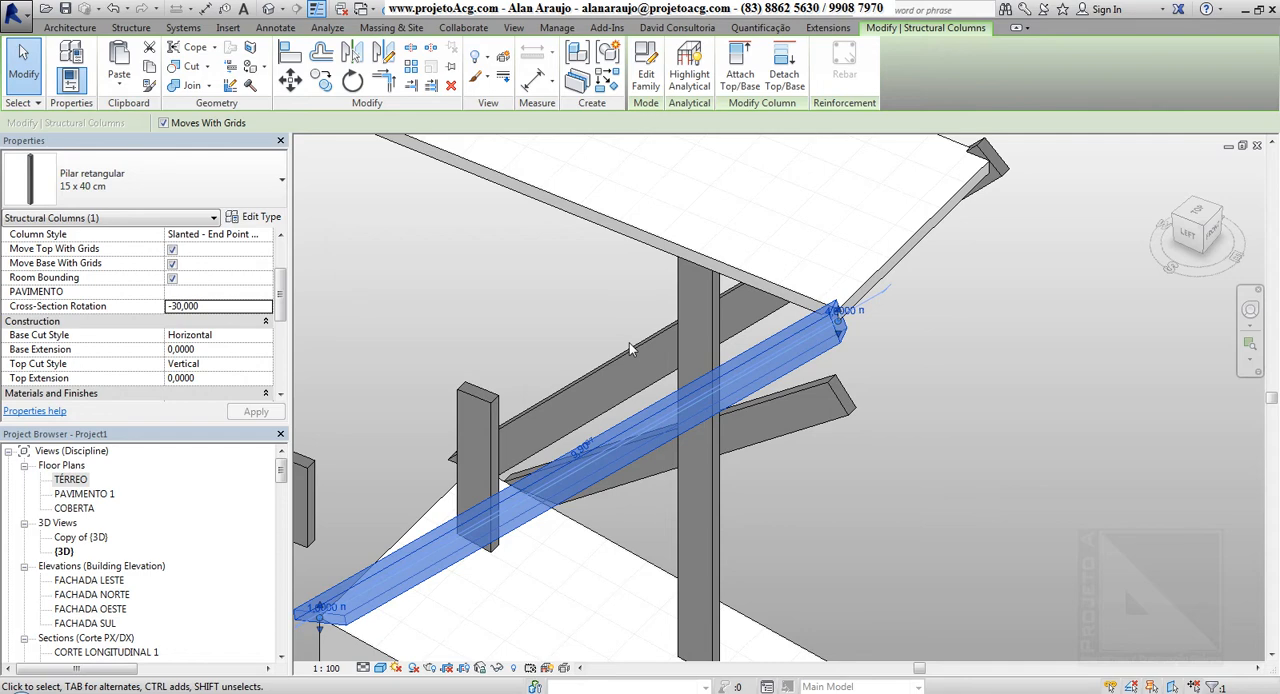
{"action": "scroll", "coordinate": [559, 342], "scroll_direction": "down", "scroll_amount": 4}
{"action": "scroll", "coordinate": [559, 342], "scroll_direction": "up", "scroll_amount": 4}
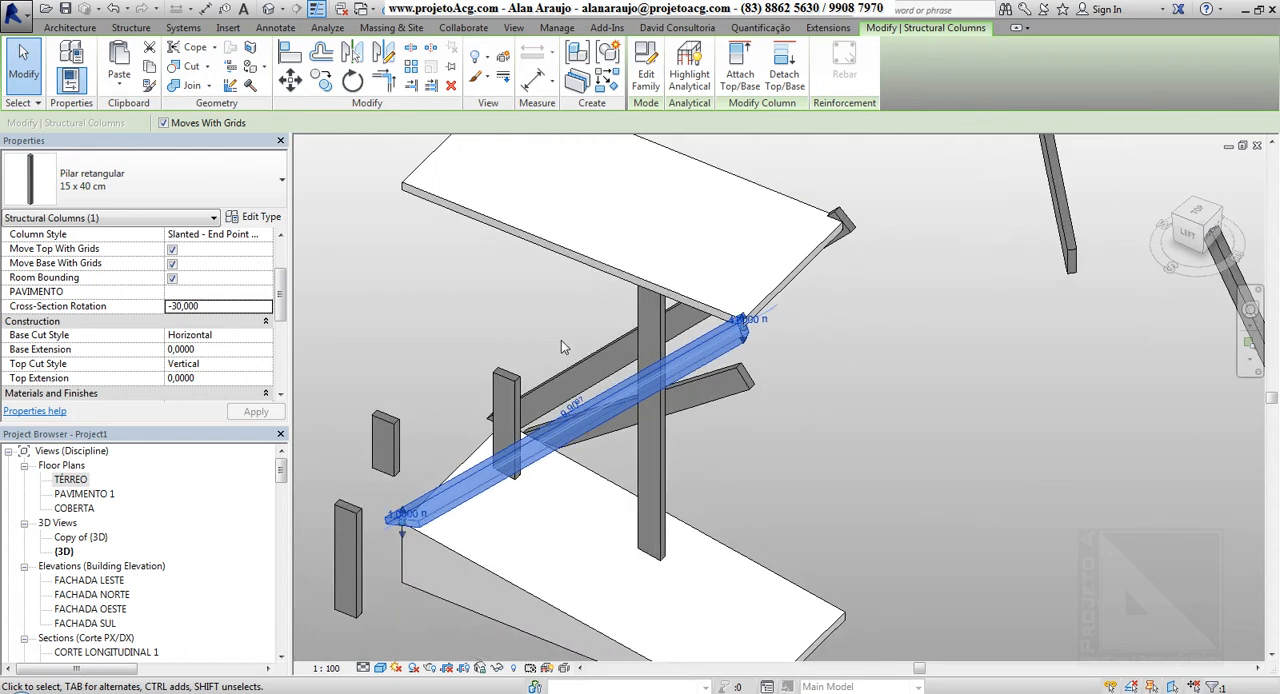
{"action": "left_click", "coordinate": [831, 397]}
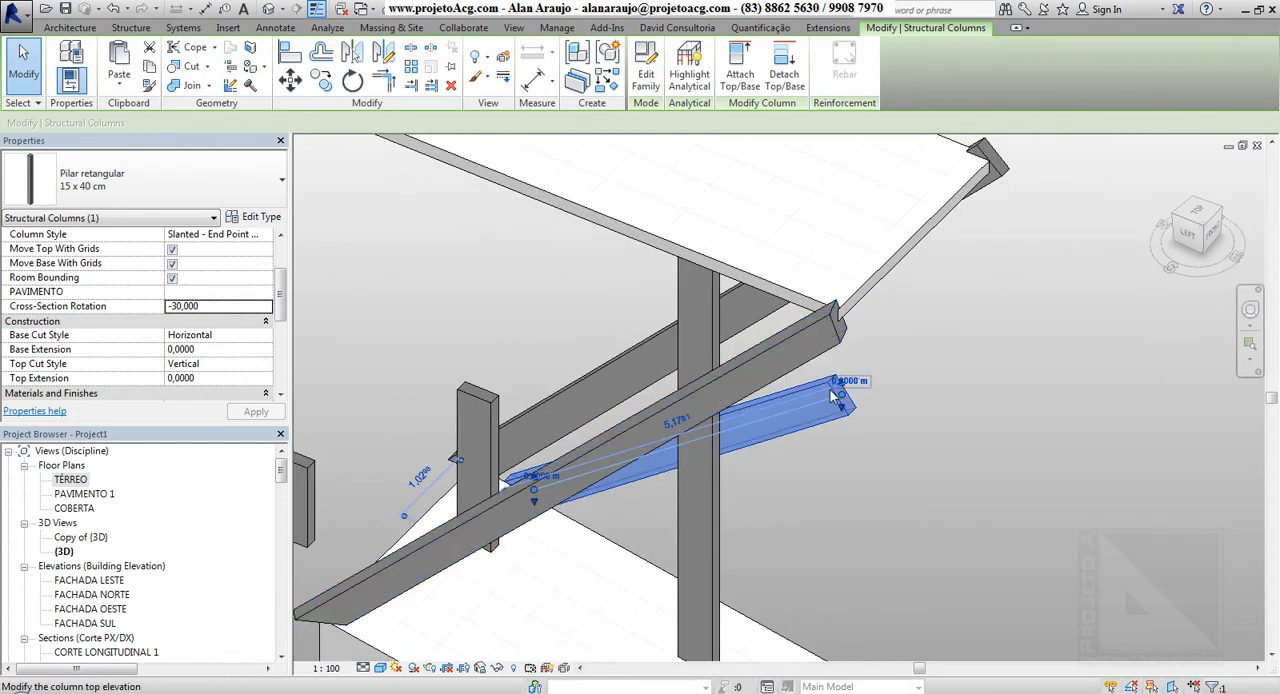
Set the Column Style of the slanted column joining the two slabs to Slanted - Angle Driven and inspect its top elevation
{"action": "left_click", "coordinate": [790, 334]}
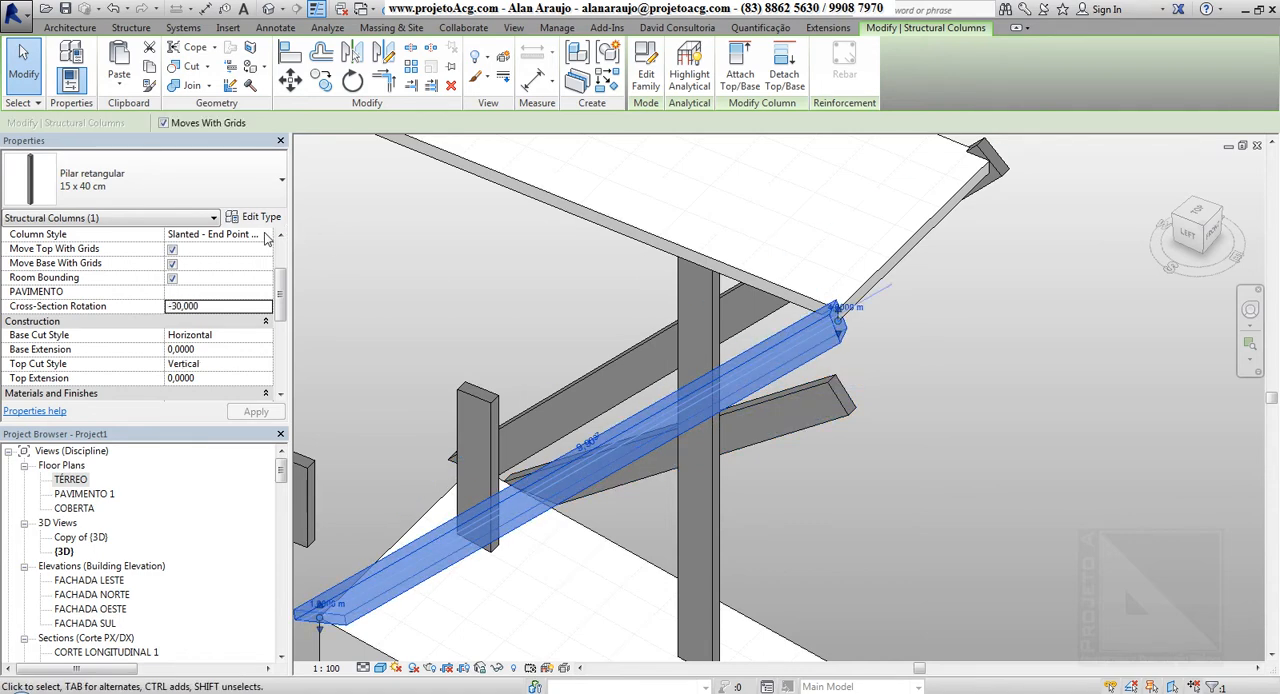
{"action": "left_click", "coordinate": [266, 236]}
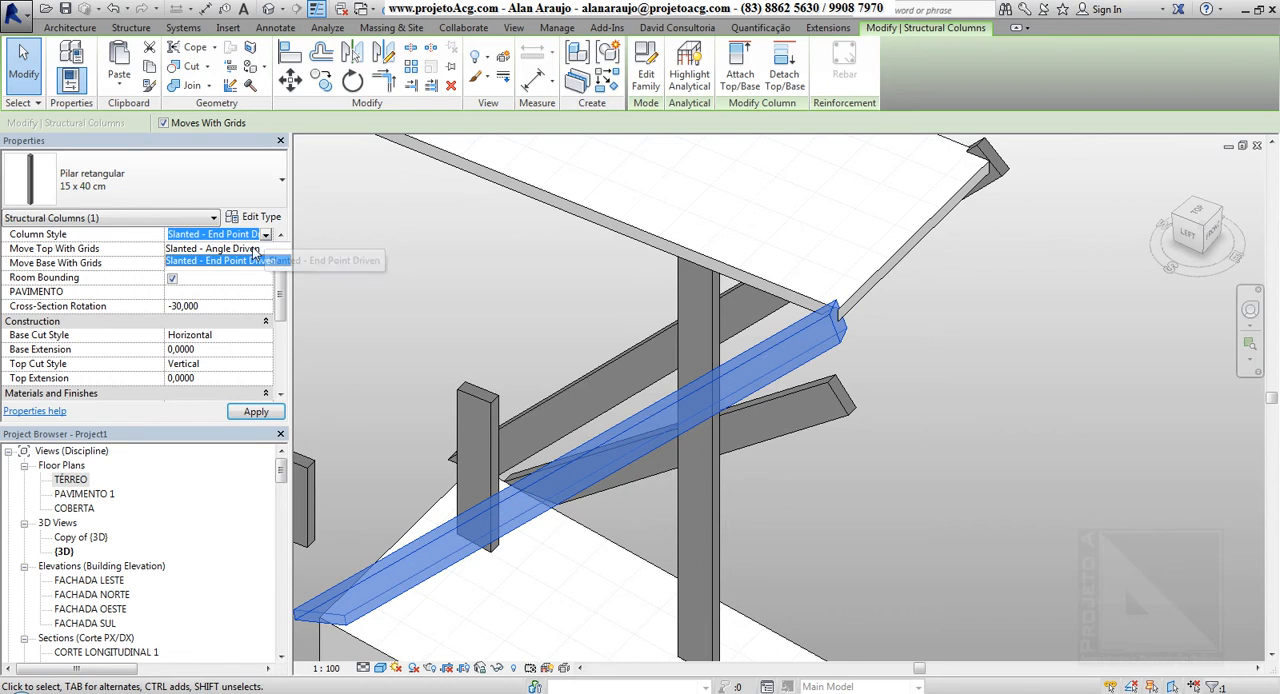
{"action": "left_click", "coordinate": [253, 250]}
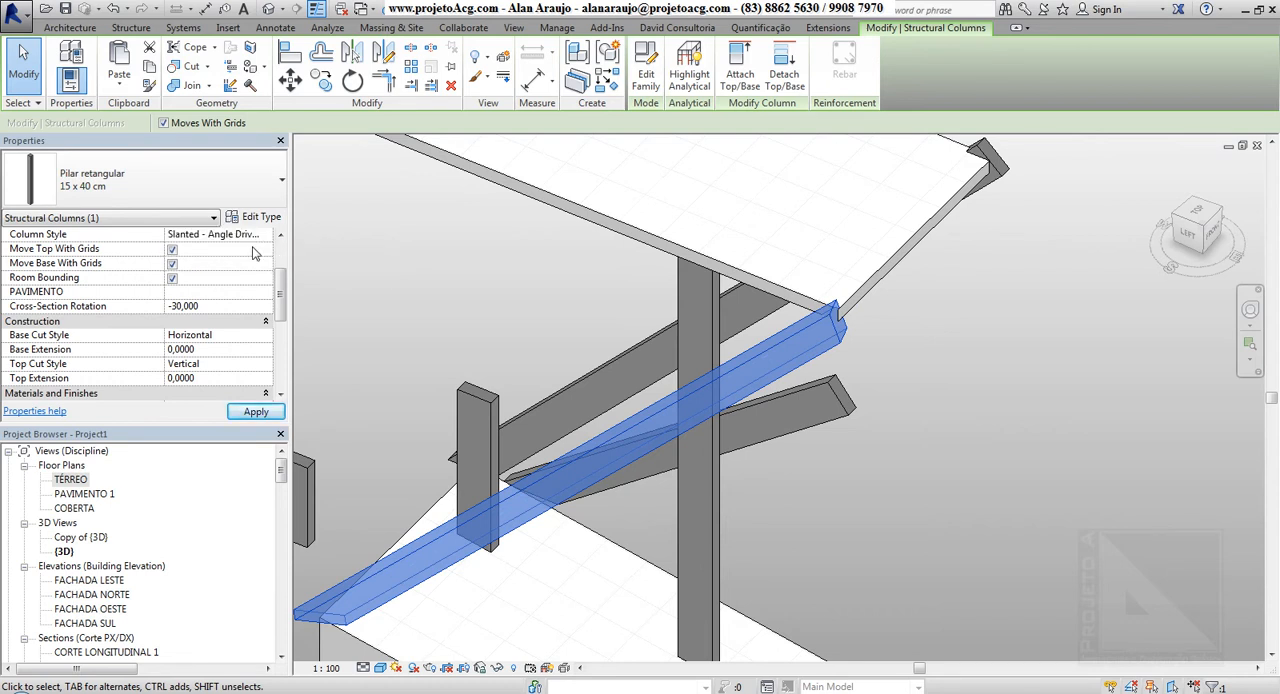
{"action": "left_click", "coordinate": [857, 310]}
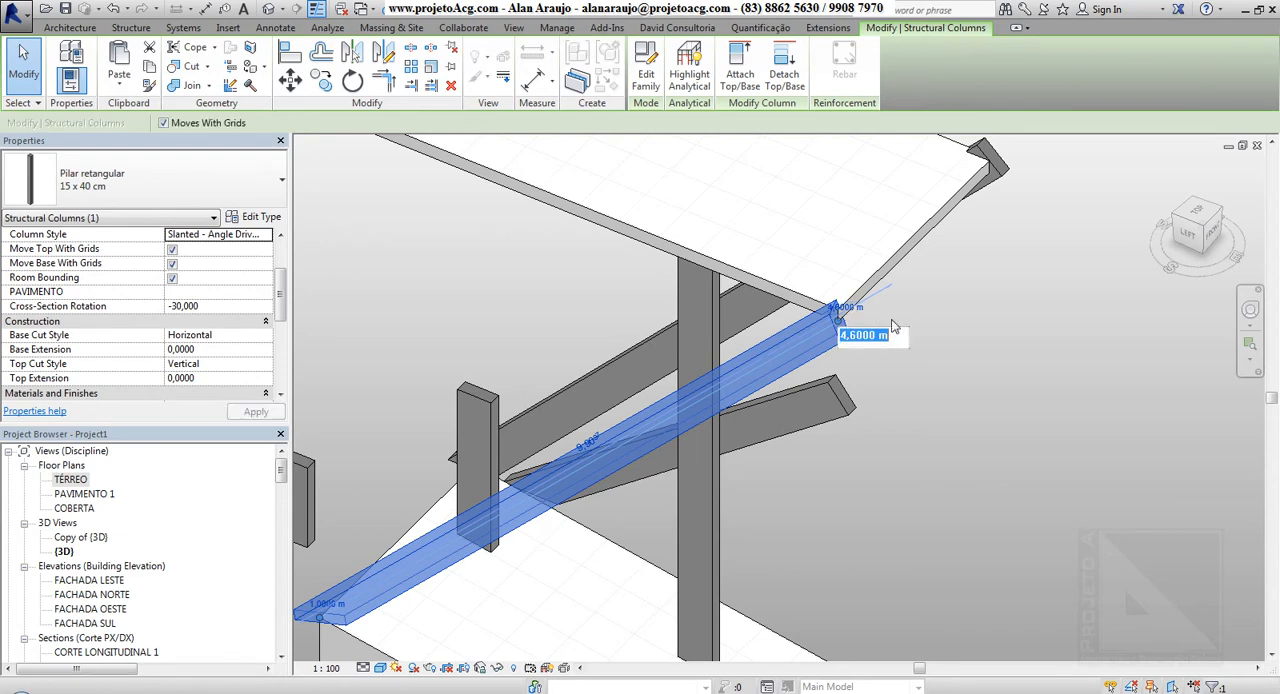
{"action": "left_click", "coordinate": [942, 367]}
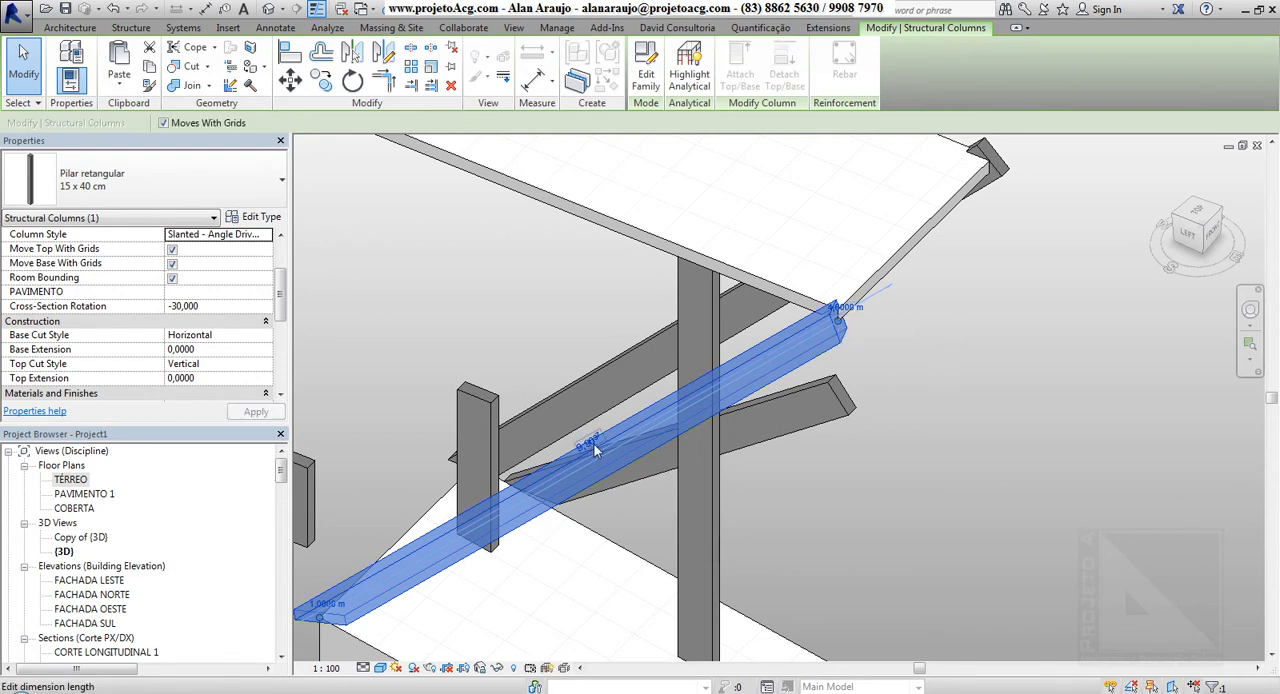
{"action": "left_click", "coordinate": [914, 477]}
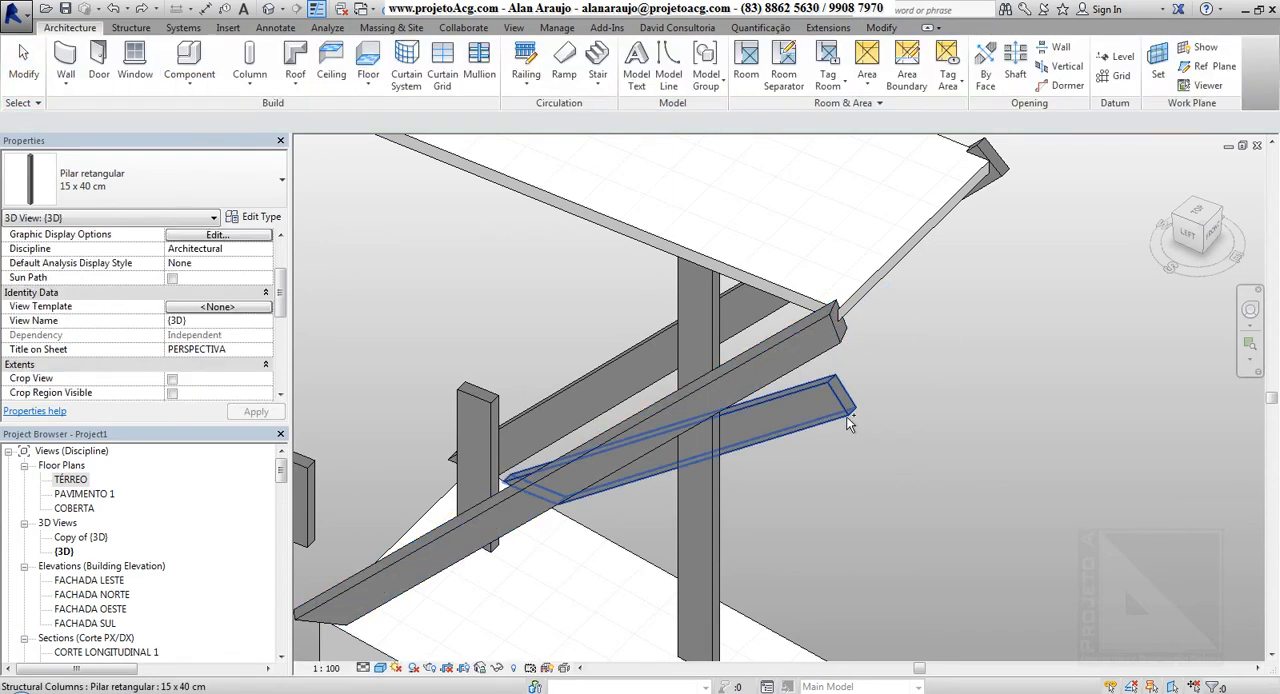
Set the length of the shorter slanted column, the one running past the vertical column, to 6 m
{"action": "left_click", "coordinate": [706, 292]}
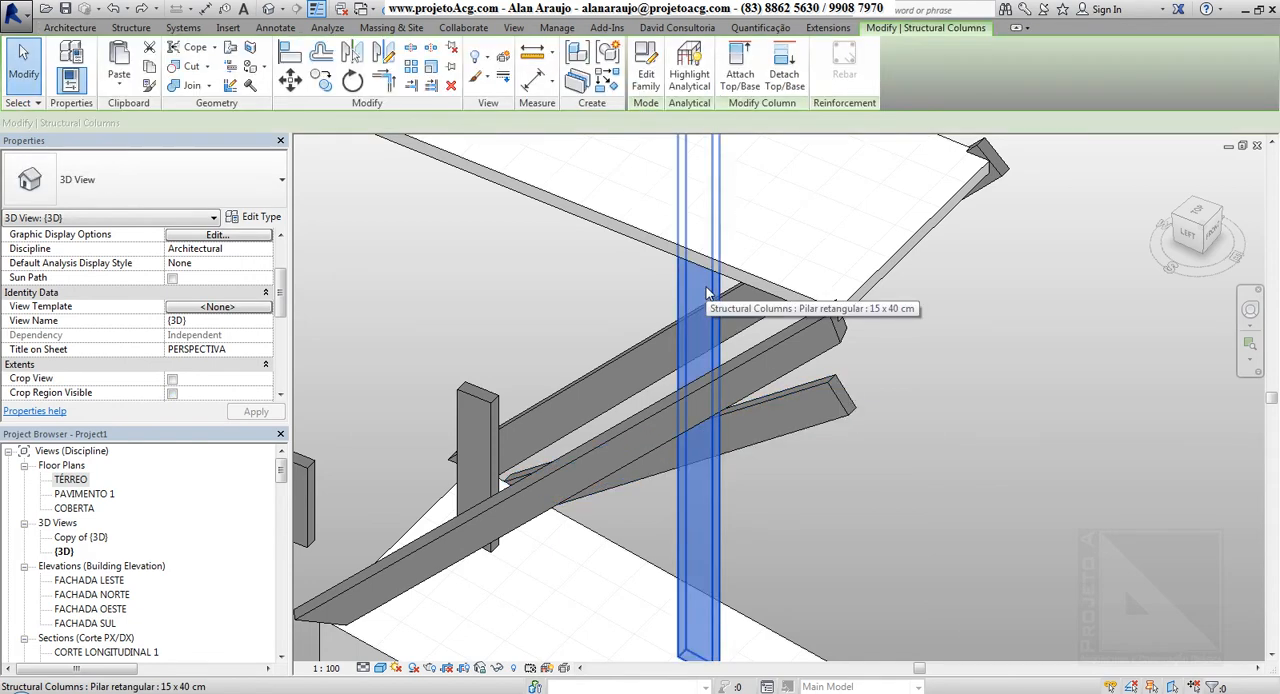
{"action": "left_click", "coordinate": [835, 402]}
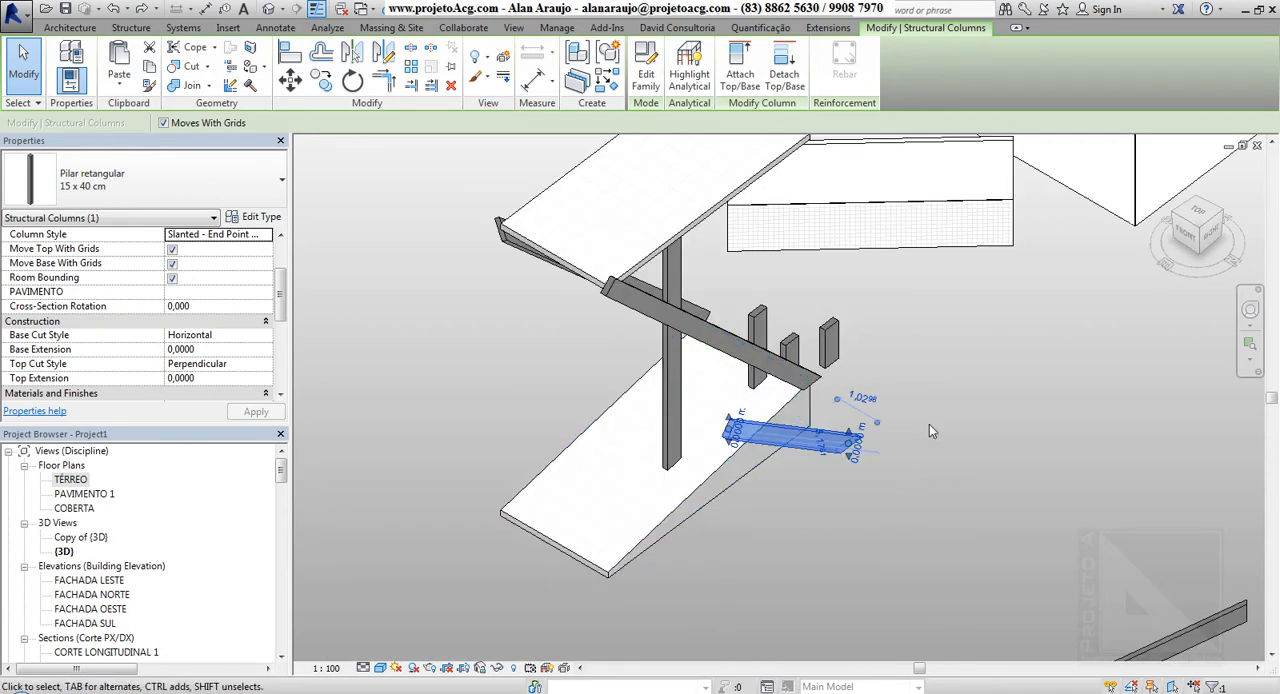
{"action": "middle_click_drag", "start_coordinate": [929, 424], "coordinate": [795, 485], "text": "shift"}
{"action": "scroll", "coordinate": [800, 470], "scroll_direction": "up", "scroll_amount": 2}
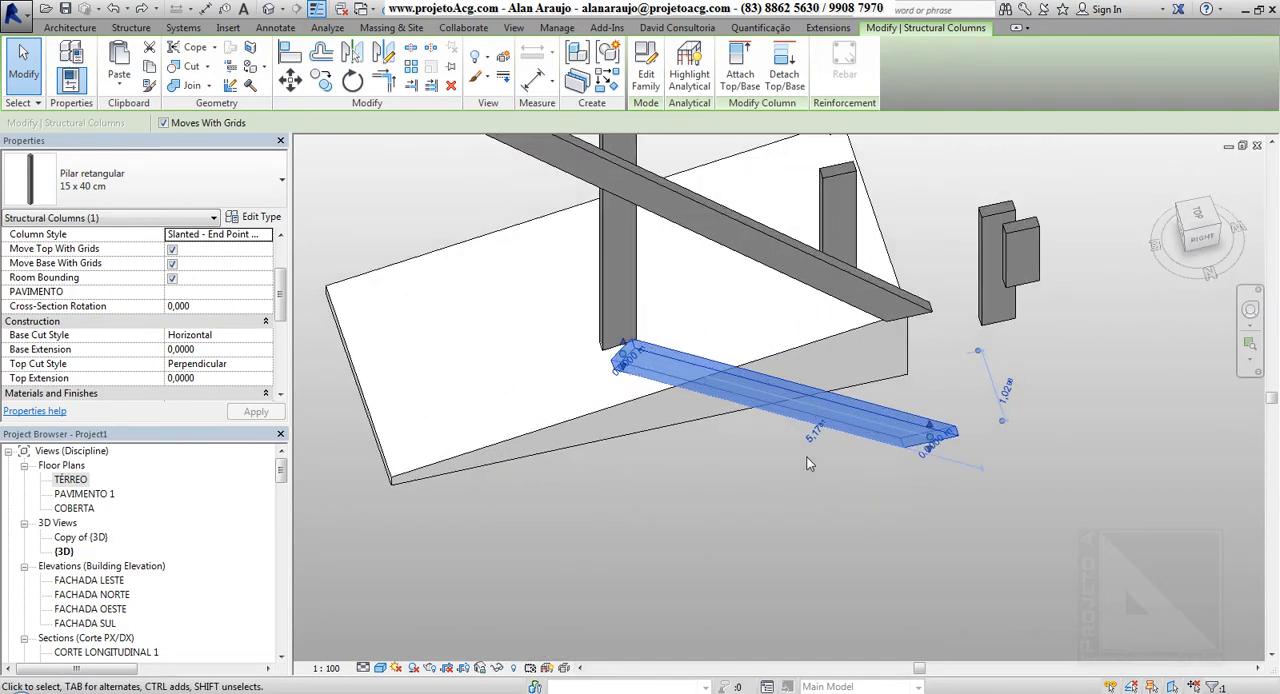
{"action": "left_click", "coordinate": [814, 437]}
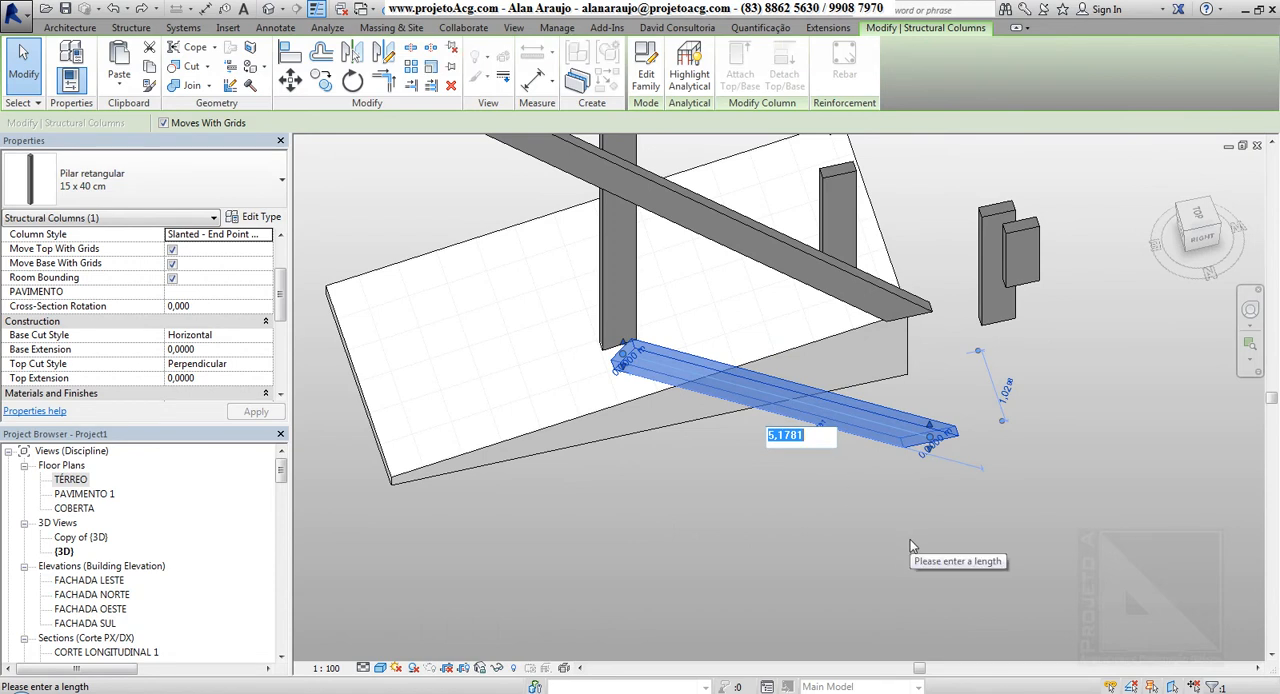
{"action": "type", "text": "6"}
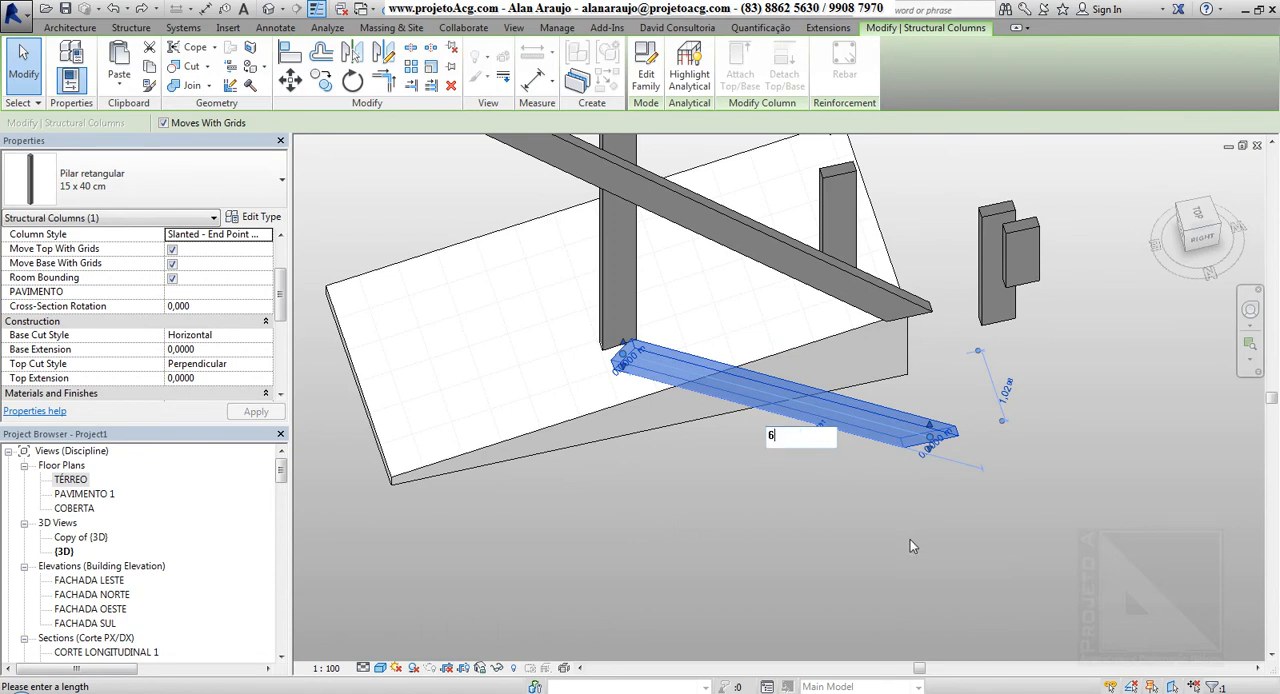
{"action": "key", "text": "Return"}
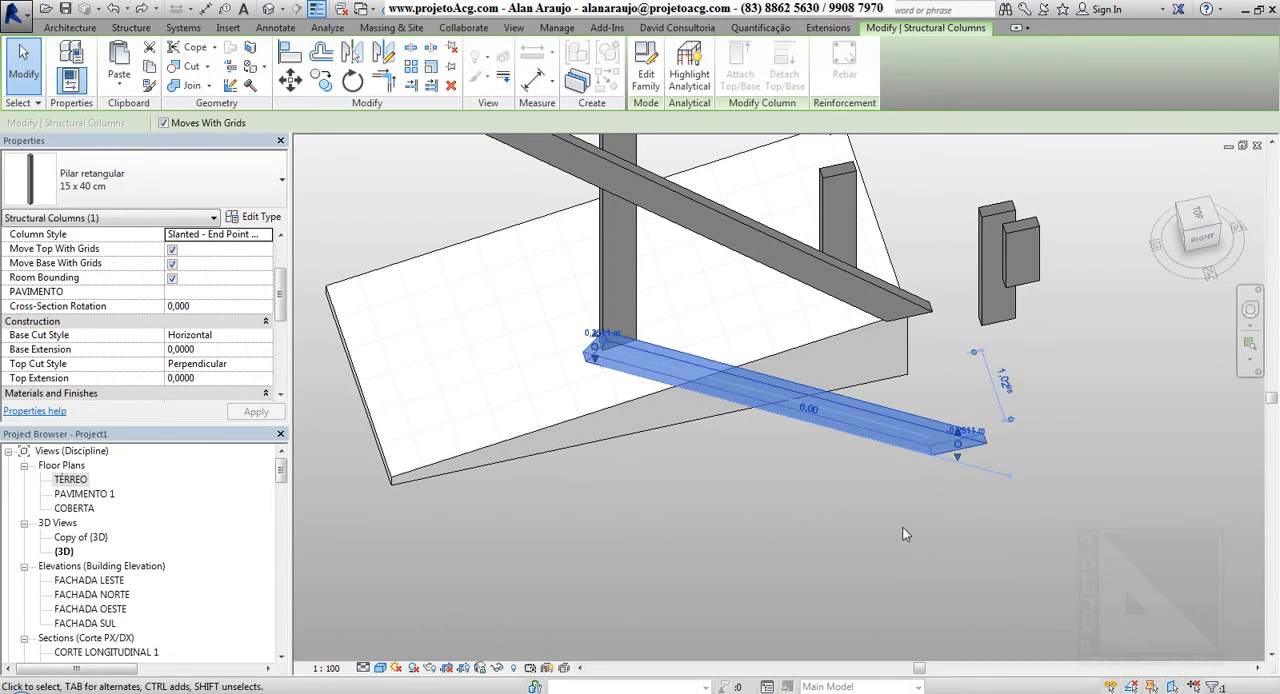
Set both the base and top elevation offsets of the shorter slanted column to 0
{"action": "left_click", "coordinate": [612, 335]}
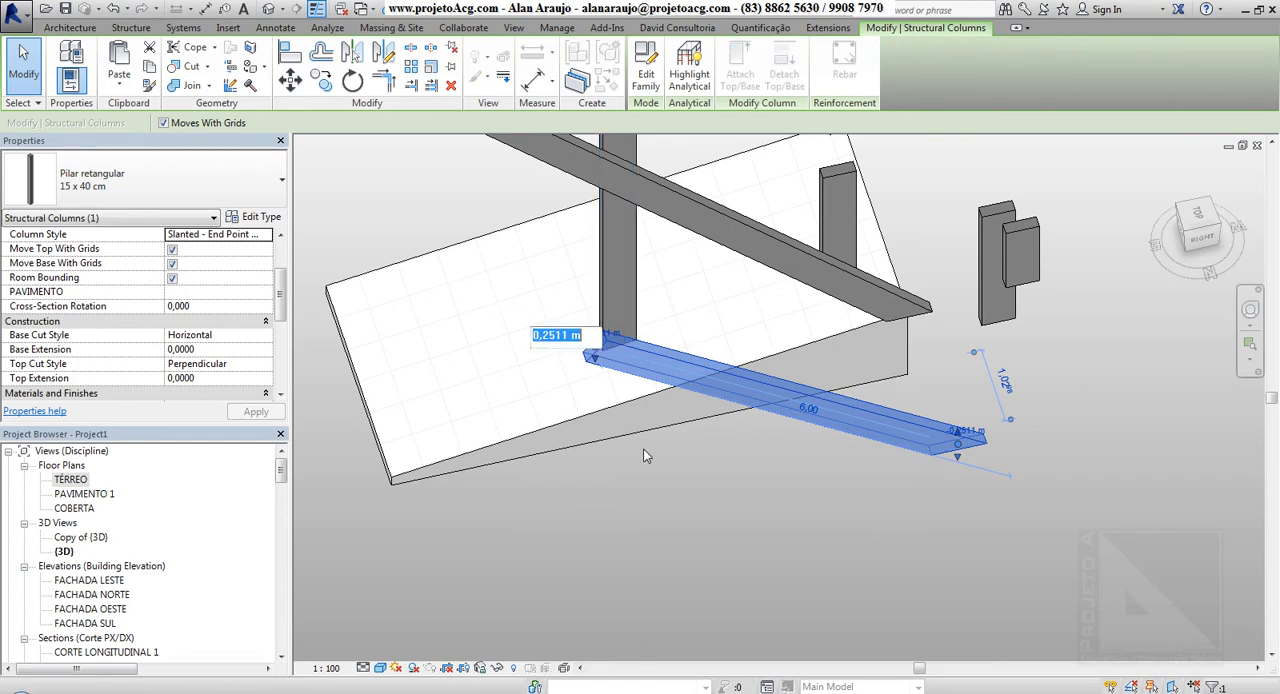
{"action": "middle_click_drag", "start_coordinate": [643, 448], "coordinate": [620, 278], "text": "shift"}
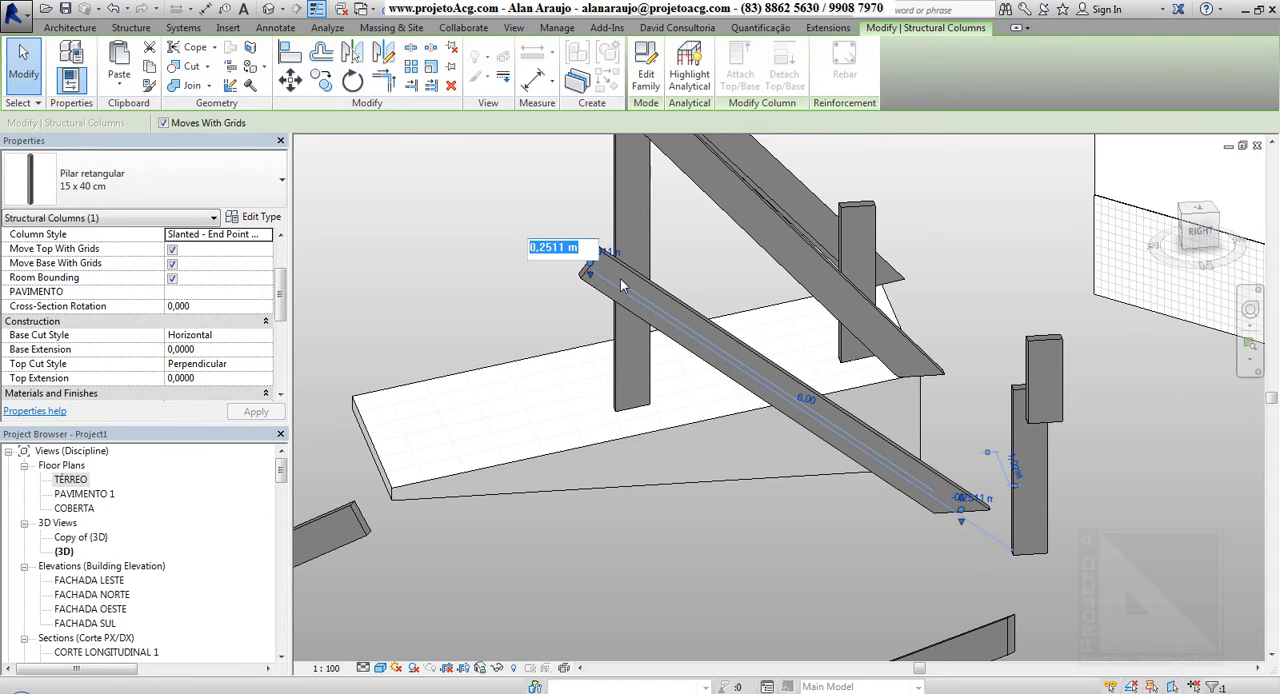
{"action": "key", "text": "Return"}
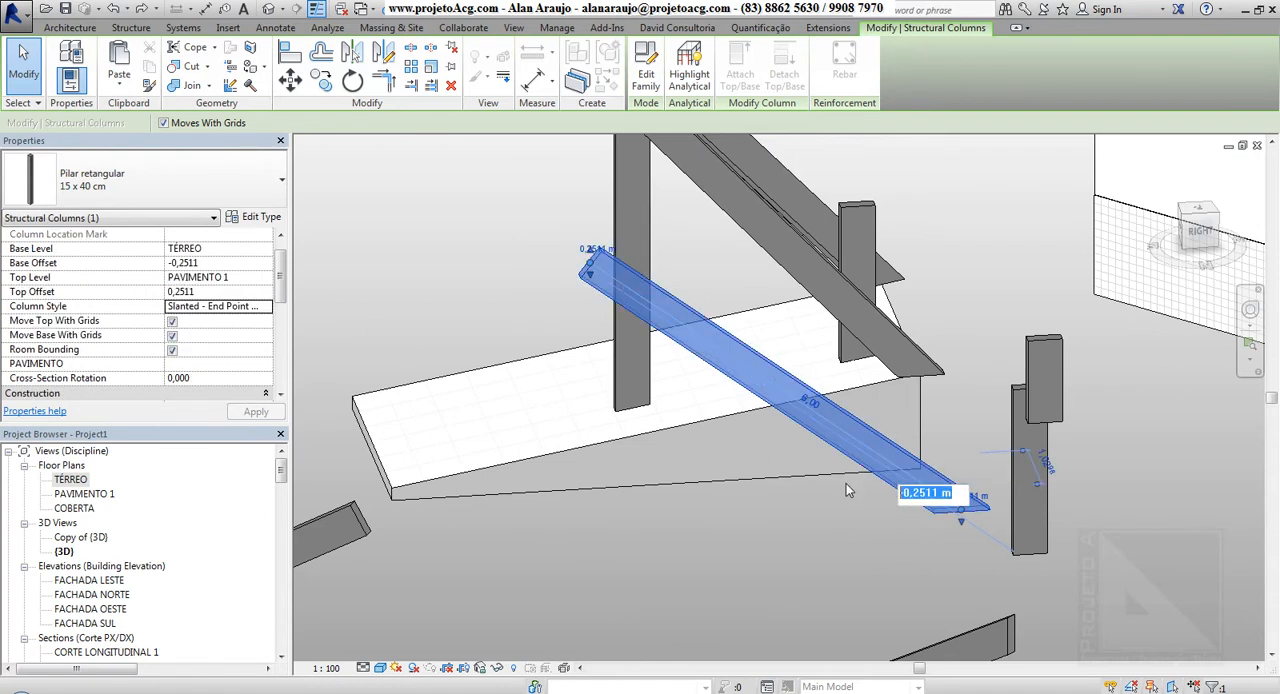
{"action": "key", "text": "Return"}
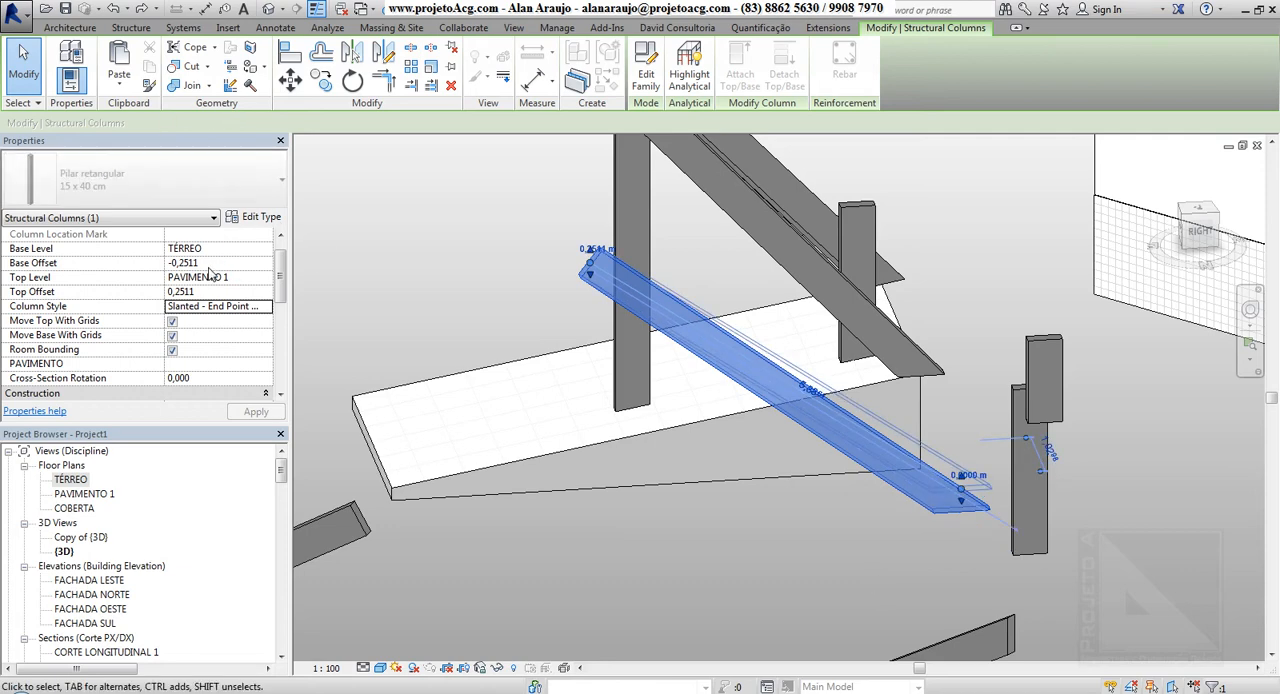
{"action": "left_click", "coordinate": [605, 250]}
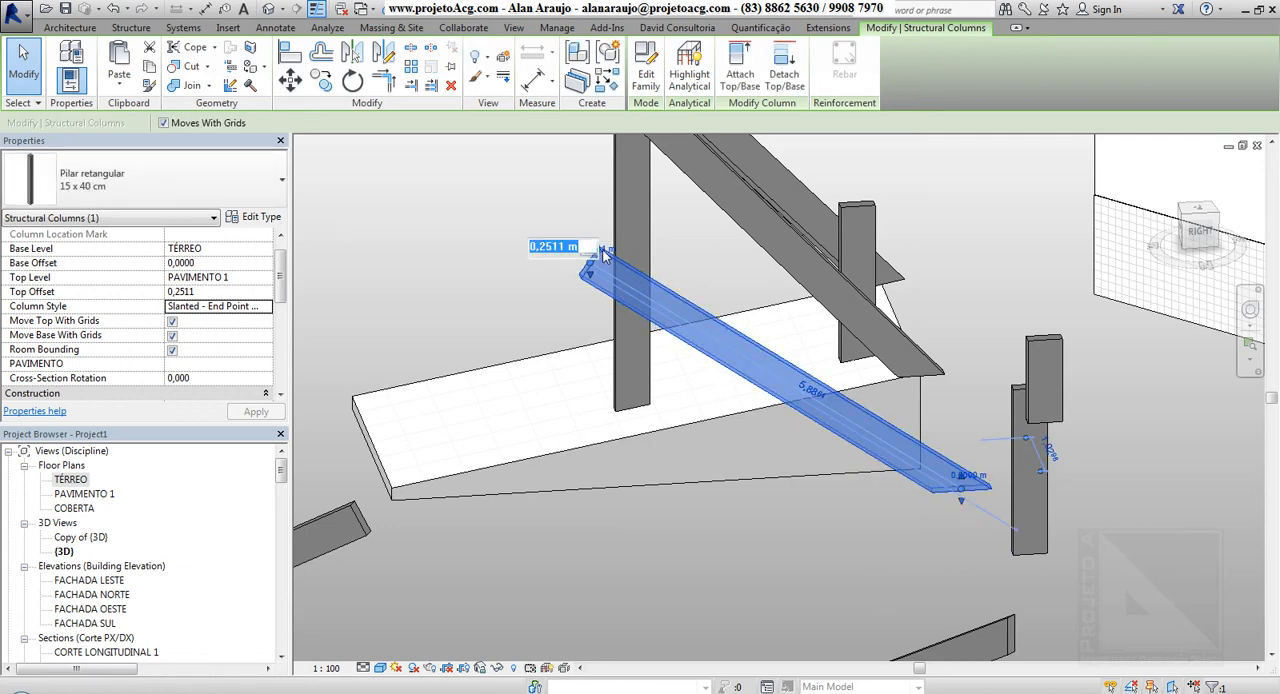
{"action": "type", "text": "0"}
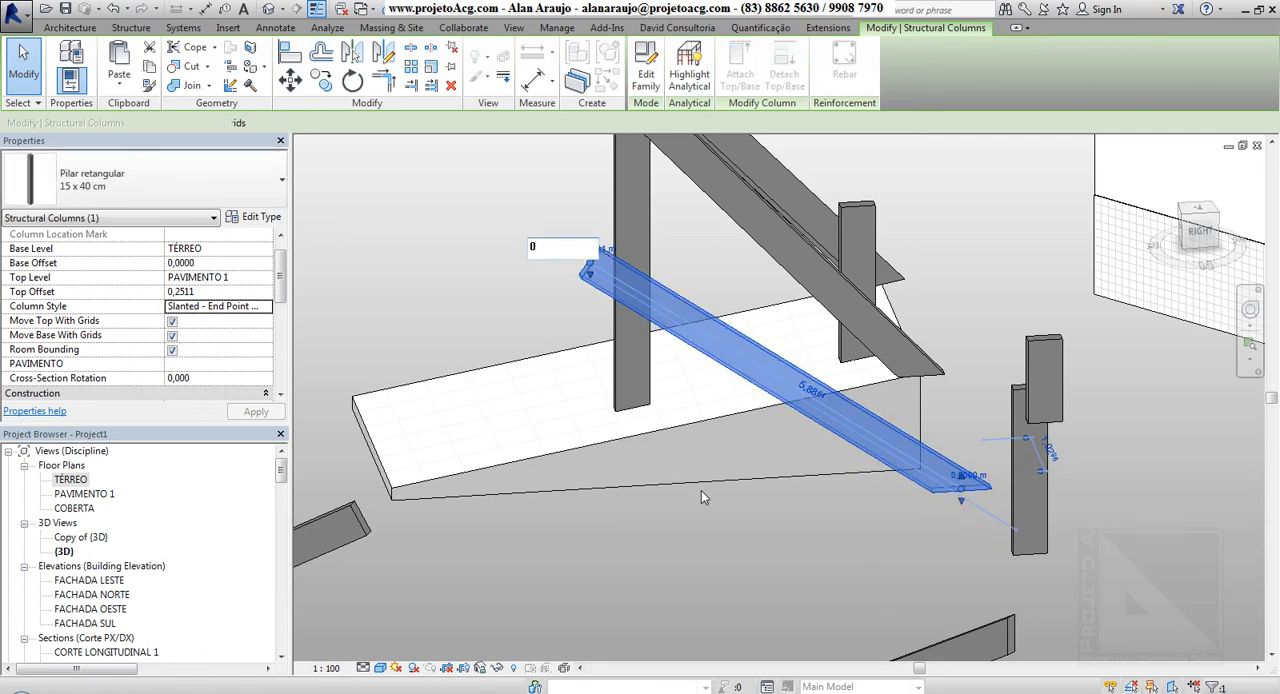
{"action": "key", "text": "Return"}
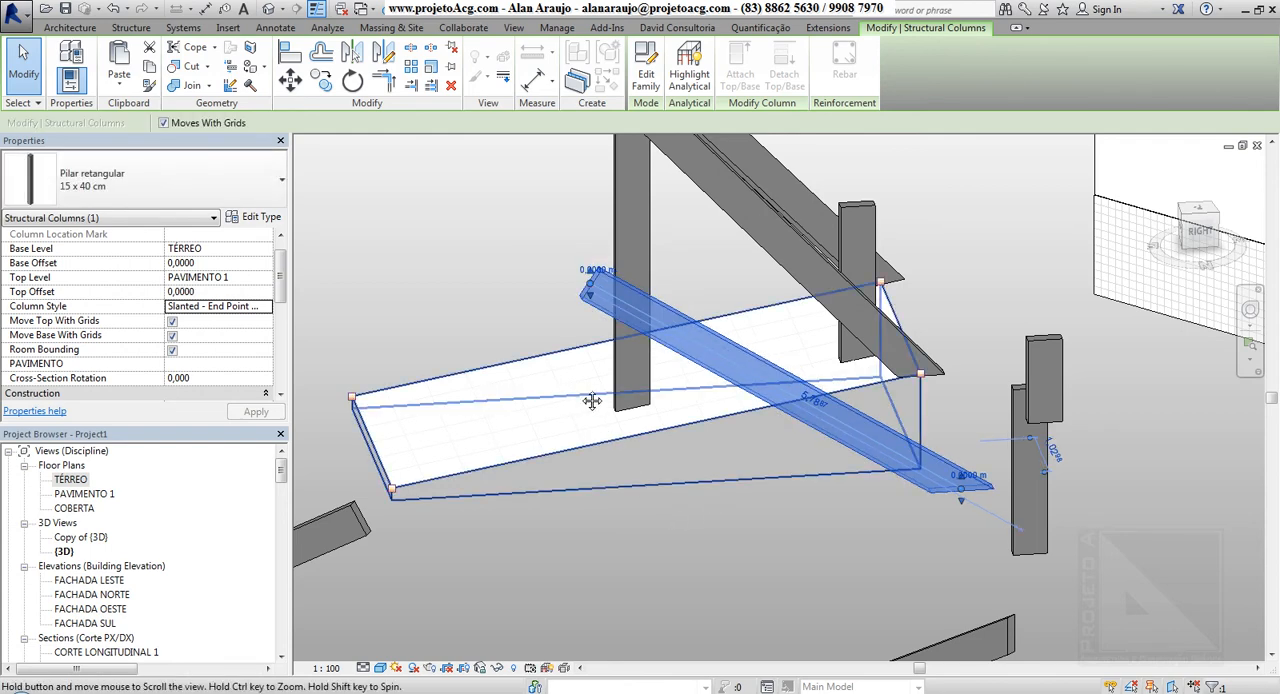
Examine the shorter slanted column's structural material, analytical model and rebar cover properties
{"action": "middle_click_drag", "start_coordinate": [592, 401], "coordinate": [478, 423], "text": "shift"}
{"action": "scroll", "coordinate": [862, 412], "scroll_direction": "down", "scroll_amount": 4}
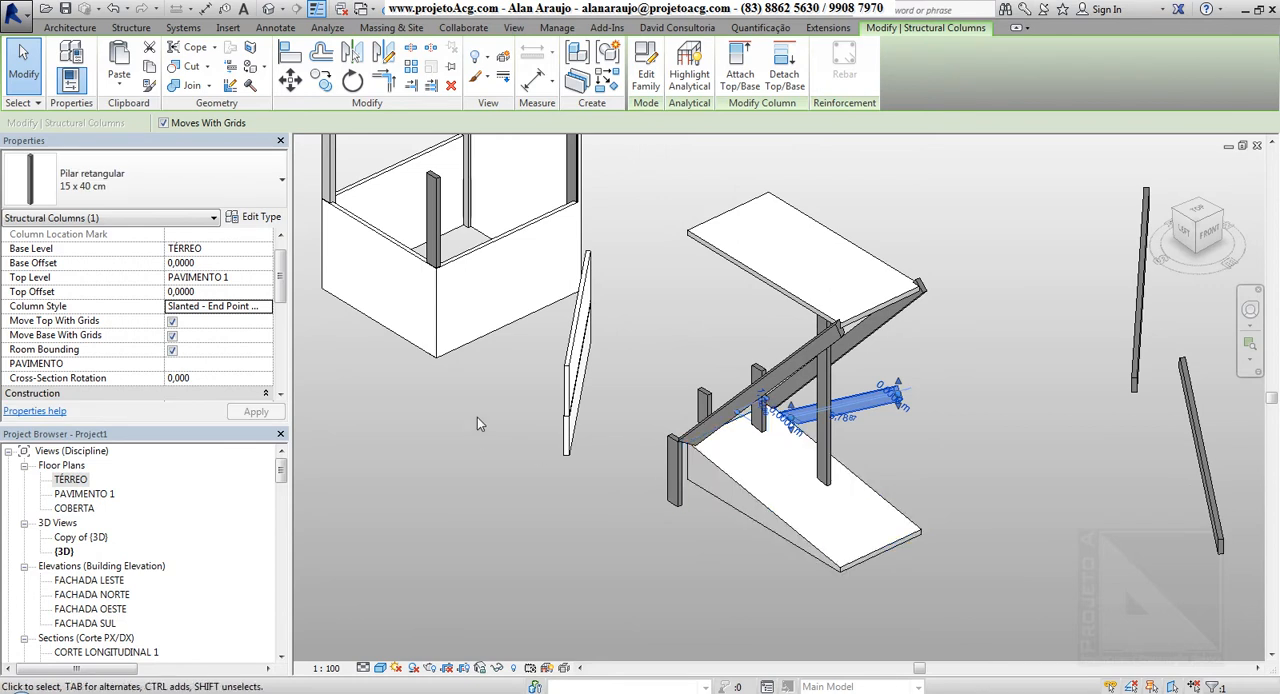
{"action": "left_click_drag", "start_coordinate": [281, 275], "coordinate": [280, 344]}
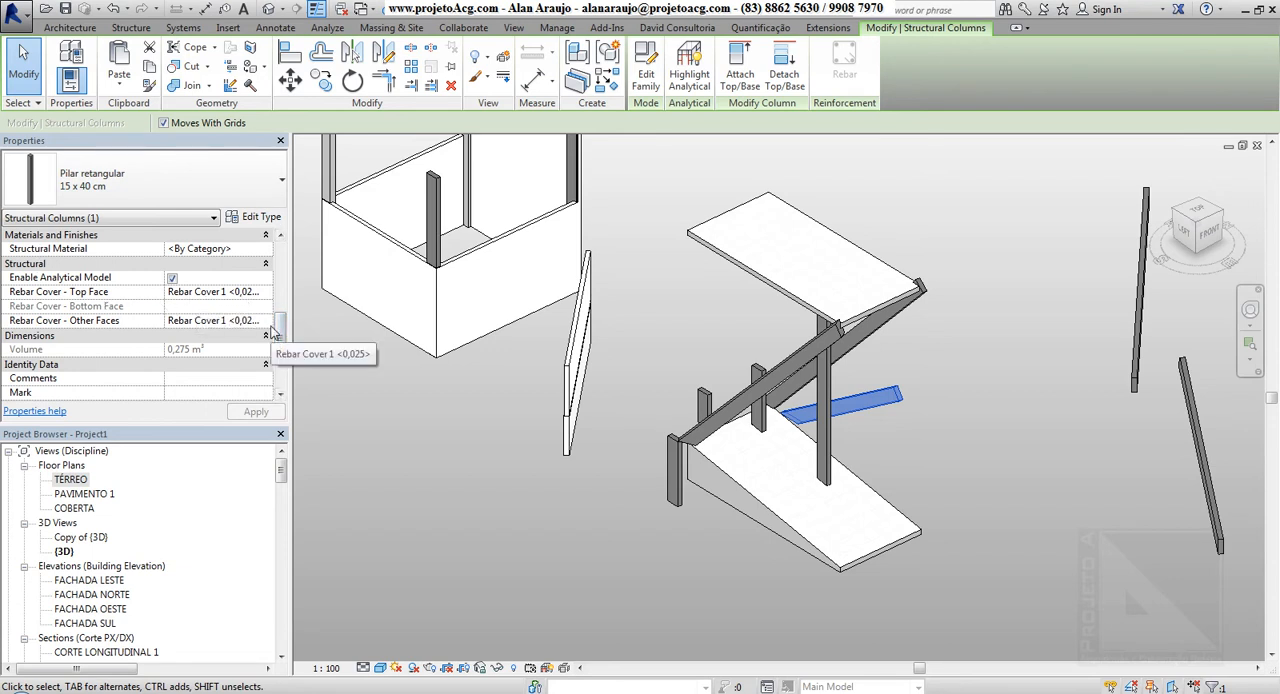
{"action": "scroll", "coordinate": [604, 400], "scroll_direction": "down", "scroll_amount": 3}
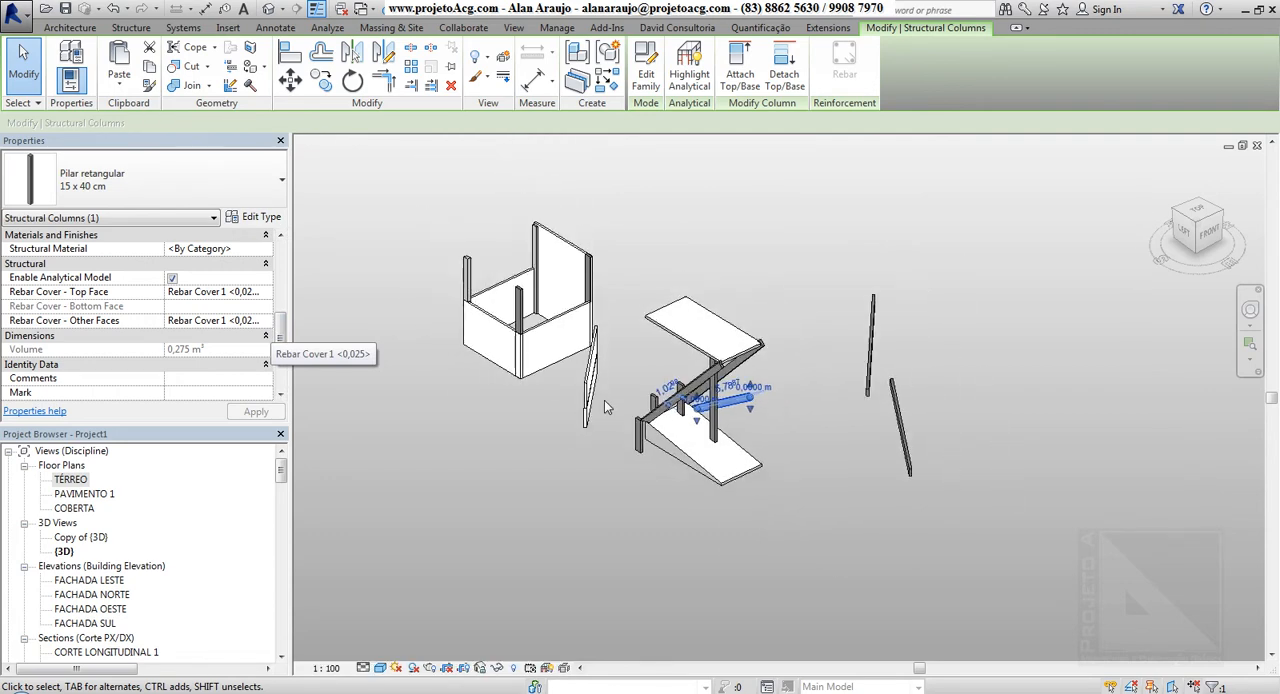
Change the lower freestanding vertical column beside the sloped floor to the type Pilar circular d. 20cm
{"action": "middle_click_drag", "start_coordinate": [604, 400], "coordinate": [866, 479], "text": "shift"}
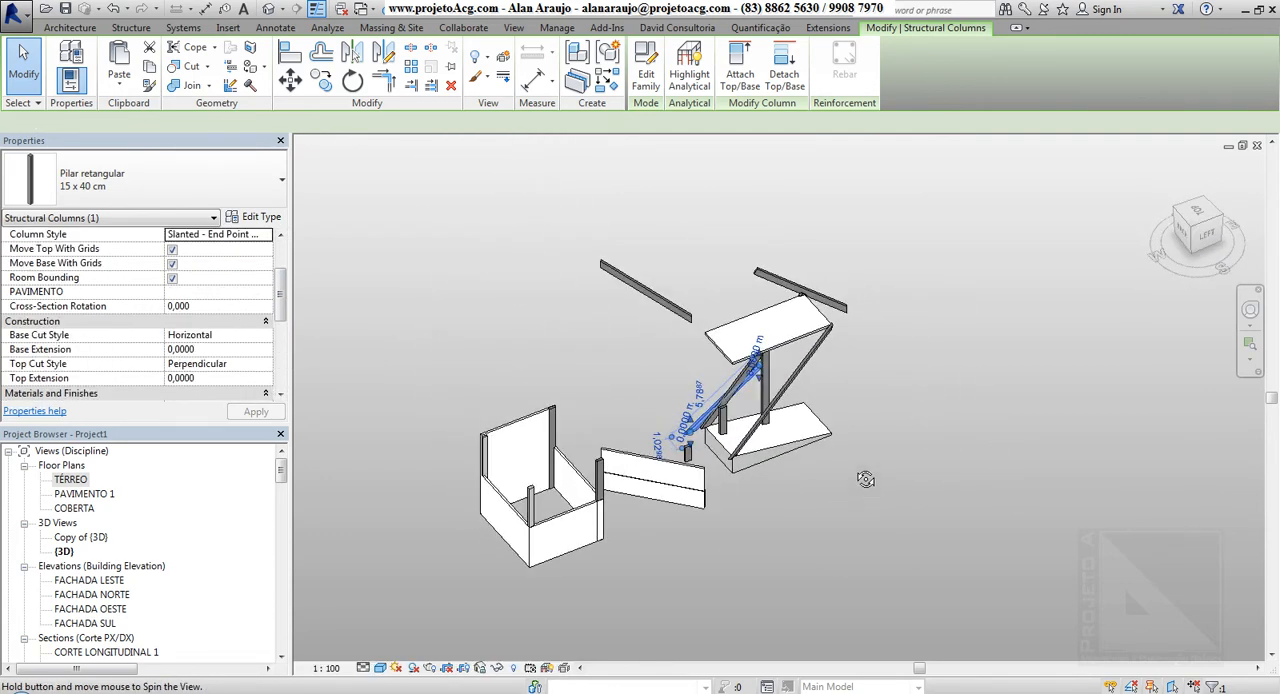
{"action": "middle_click_drag", "start_coordinate": [796, 386], "coordinate": [689, 403]}
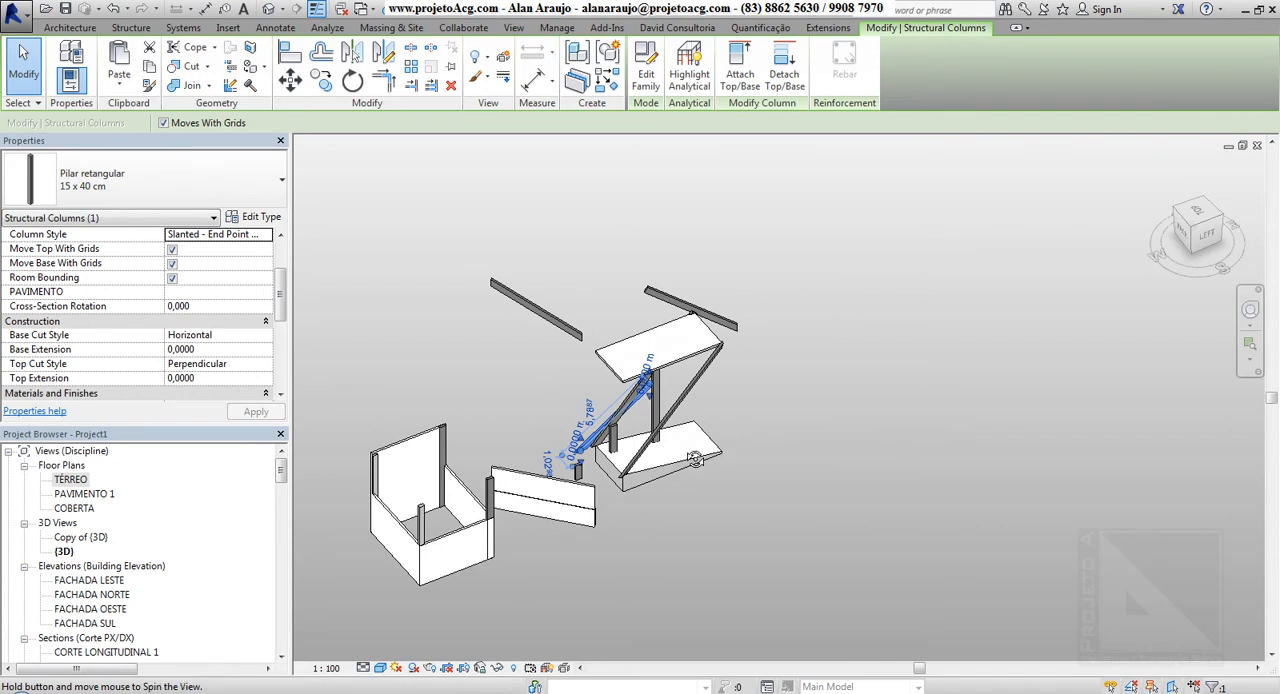
{"action": "middle_click_drag", "start_coordinate": [757, 434], "coordinate": [701, 393], "text": "shift"}
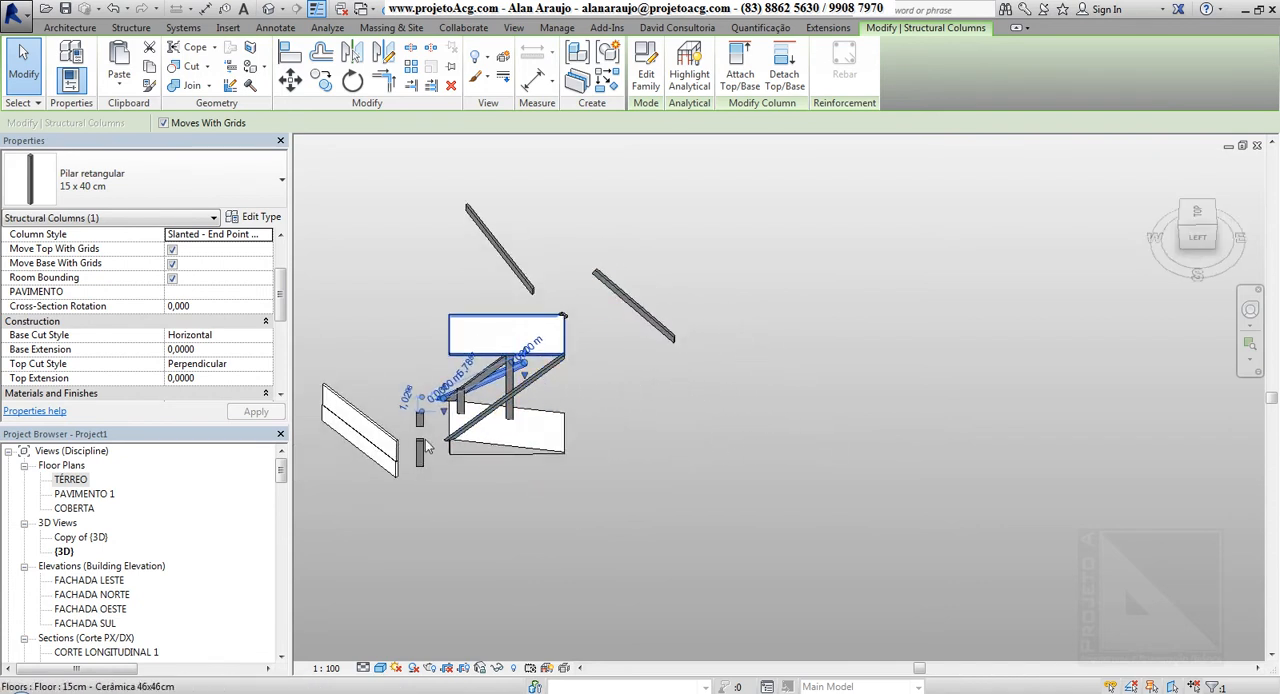
{"action": "scroll", "coordinate": [380, 440], "scroll_direction": "up", "scroll_amount": 2}
{"action": "middle_click_drag", "start_coordinate": [380, 440], "coordinate": [415, 413], "text": "shift"}
{"action": "scroll", "coordinate": [287, 308], "scroll_direction": "up", "scroll_amount": 1}
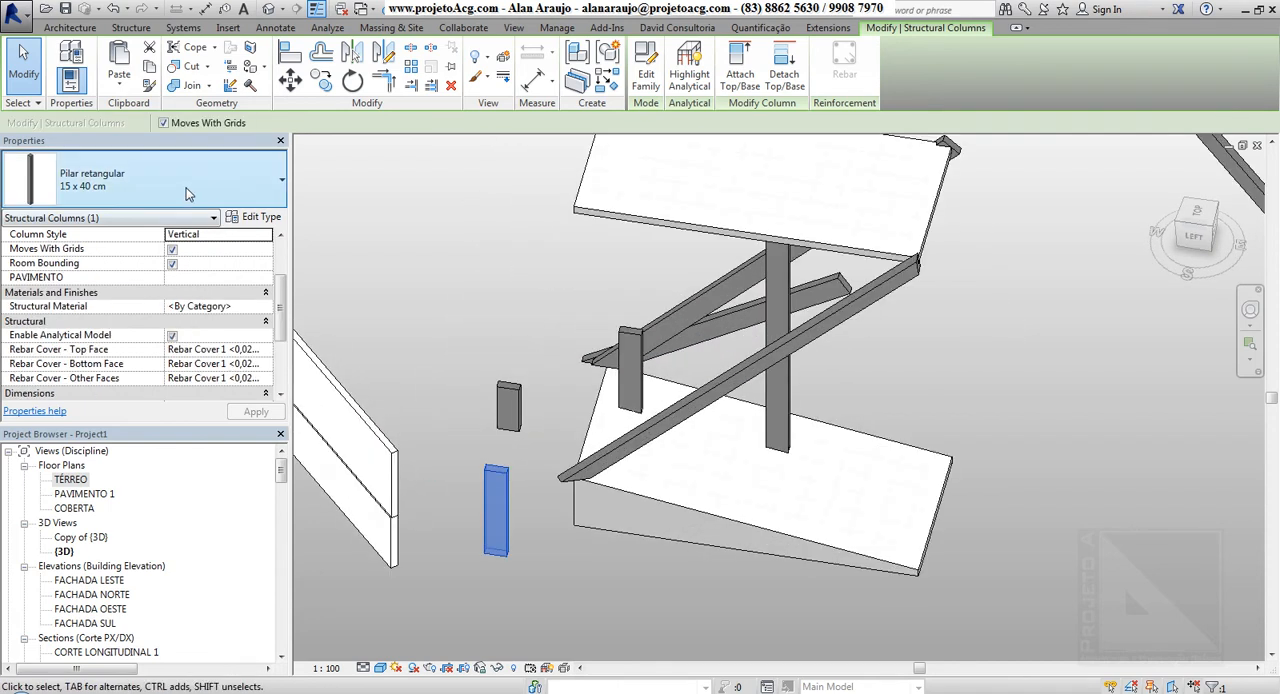
{"action": "left_click", "coordinate": [185, 193]}
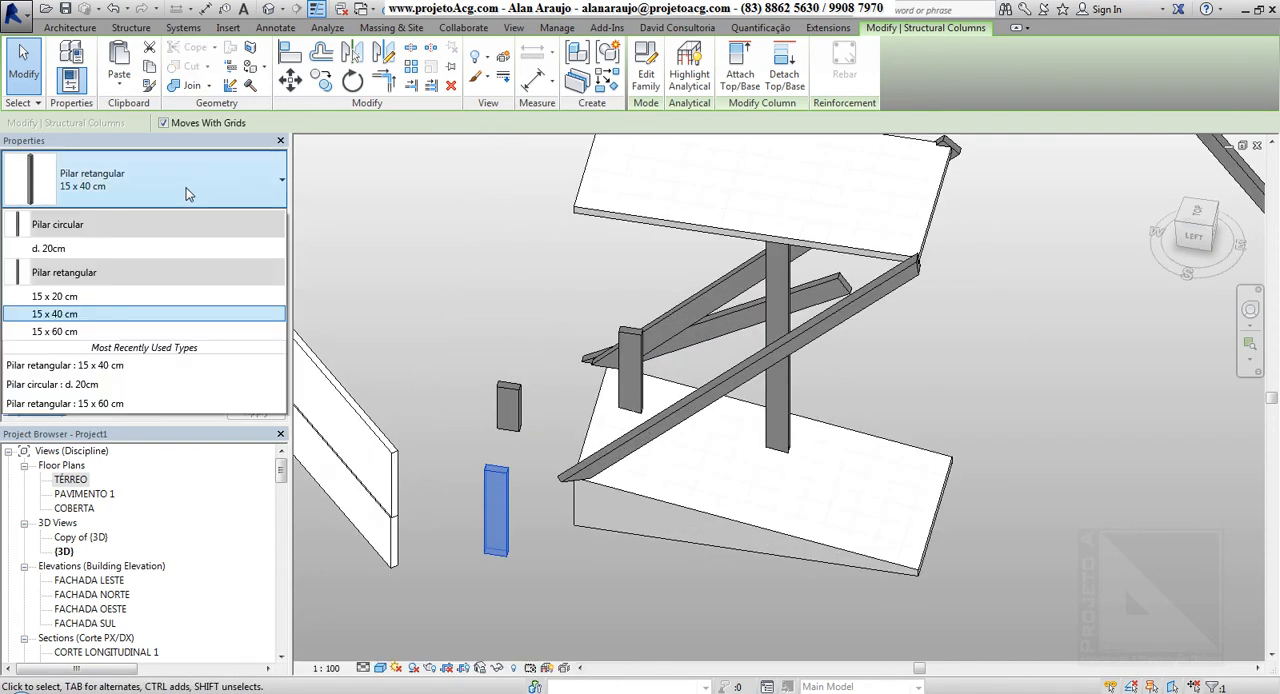
{"action": "left_click", "coordinate": [62, 250]}
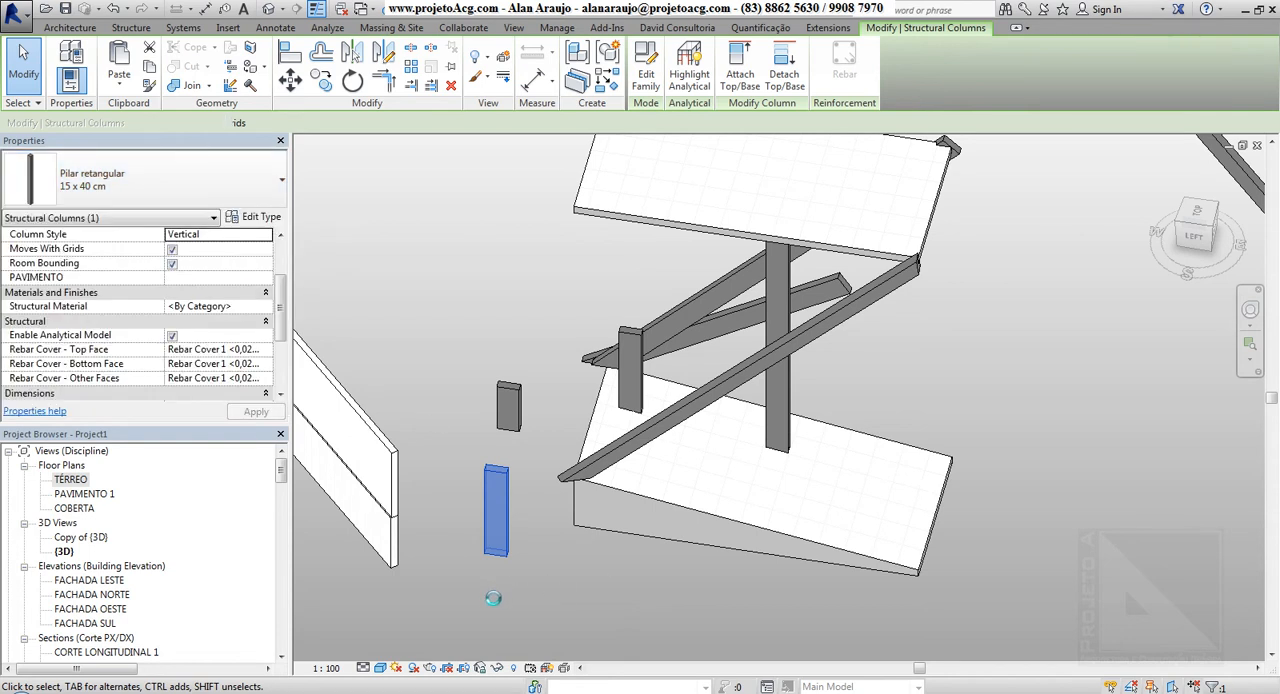
{"action": "scroll", "coordinate": [482, 585], "scroll_direction": "up", "scroll_amount": 2}
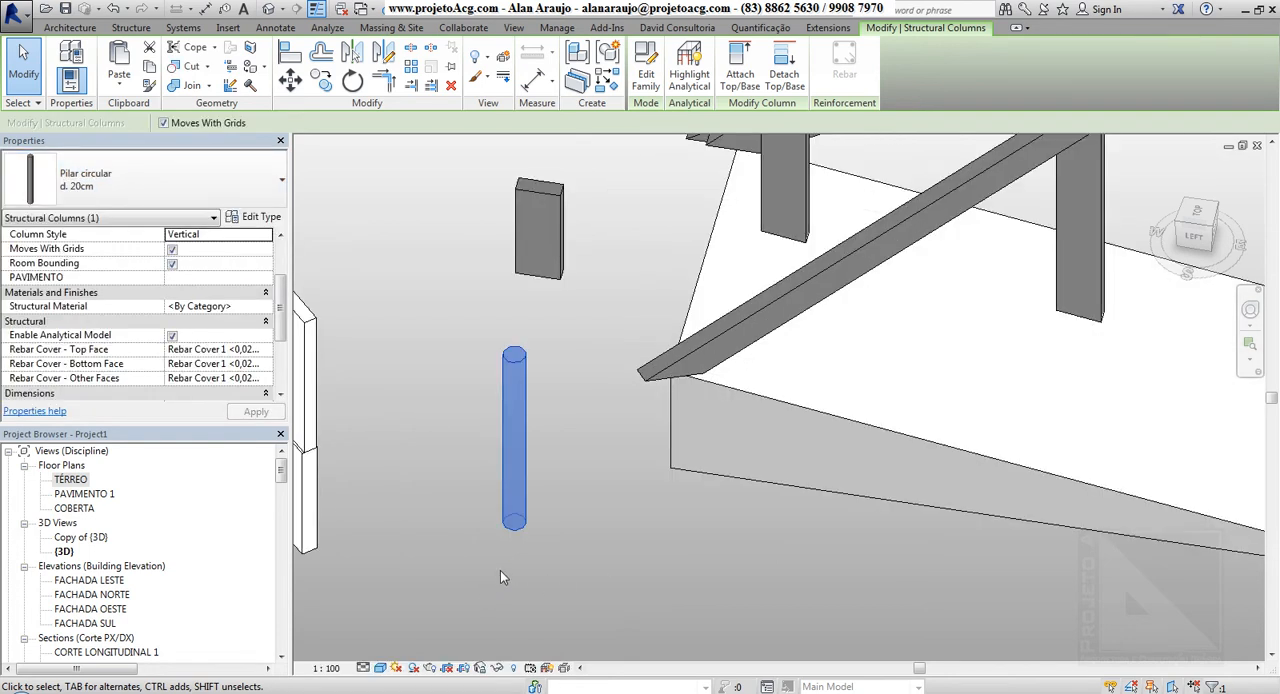
Set the type of the selected freestanding vertical column to Pilar retangular 15 x 20 cm
{"action": "middle_click_drag", "start_coordinate": [500, 577], "coordinate": [564, 538]}
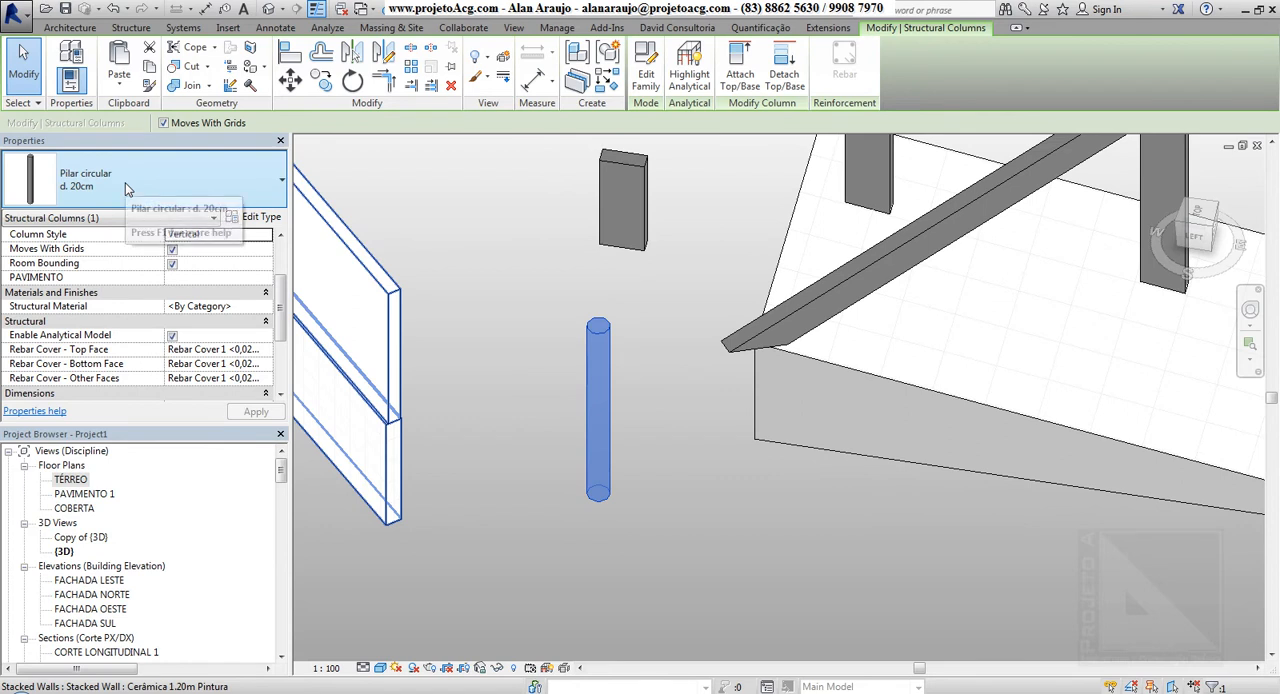
{"action": "left_click", "coordinate": [173, 172]}
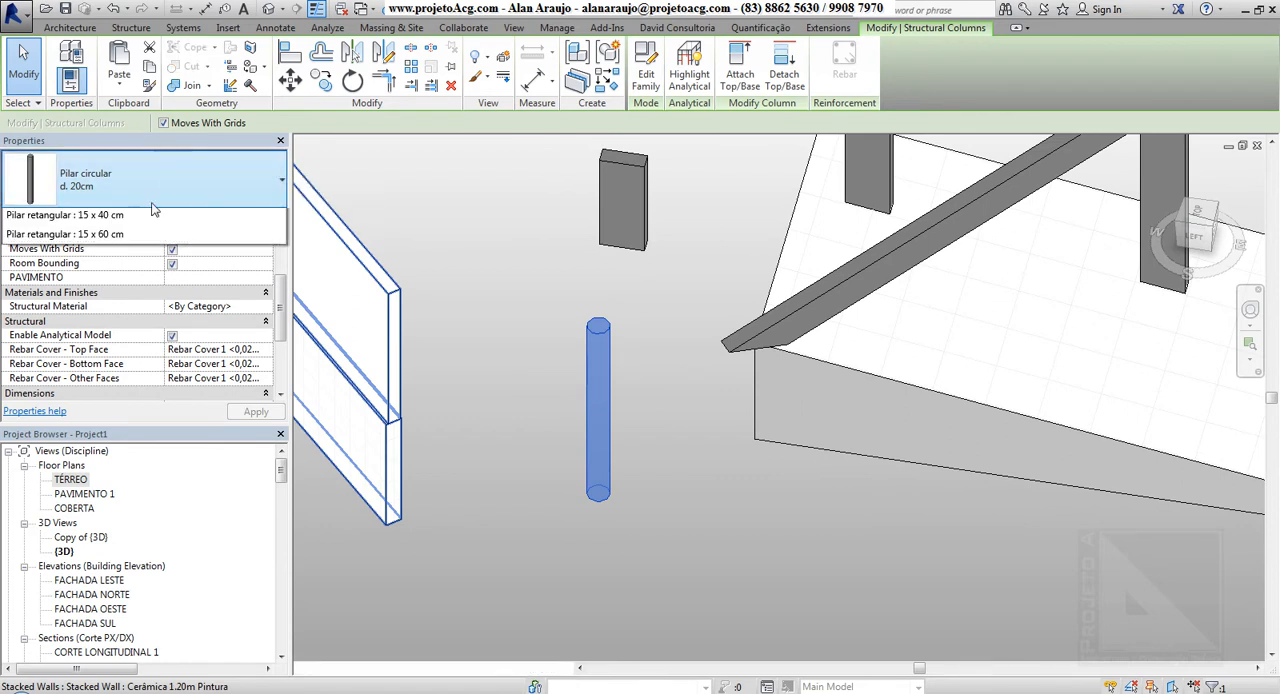
{"action": "left_click", "coordinate": [91, 301]}
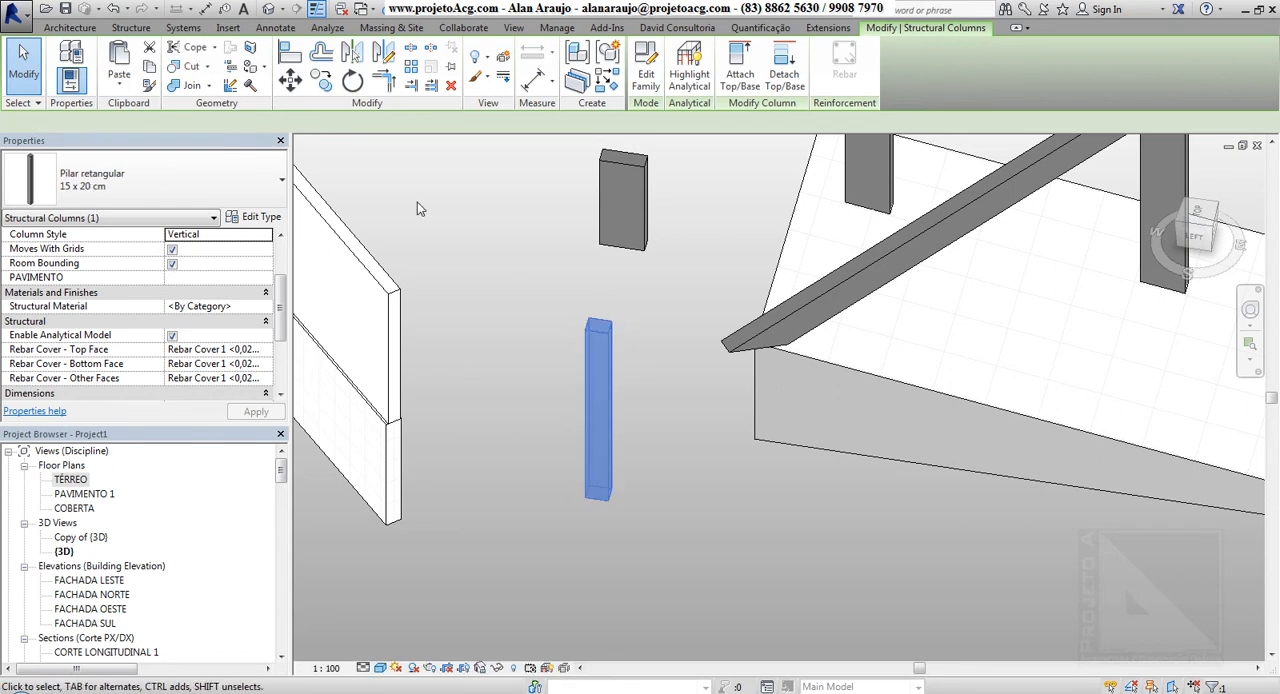
Start loading a family for a new structural column and browse to the Aço folder inside Colunas
{"action": "key", "text": "c"}
{"action": "key", "text": "l"}
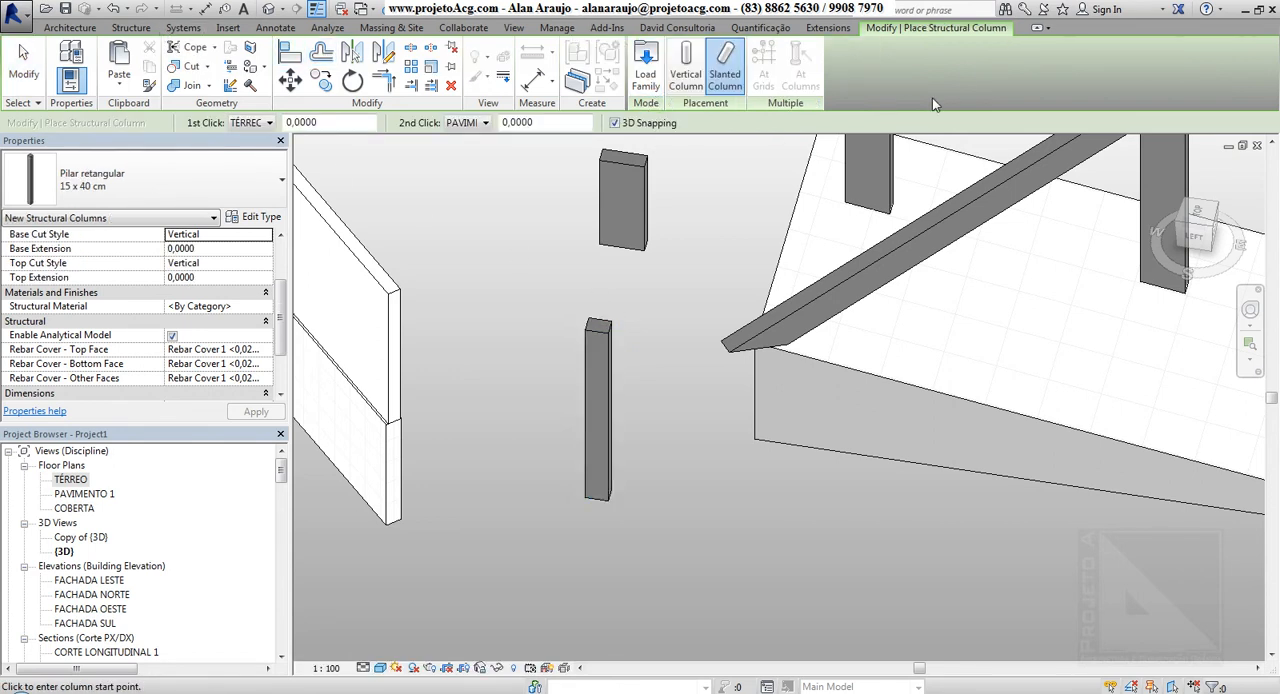
{"action": "left_click", "coordinate": [643, 75]}
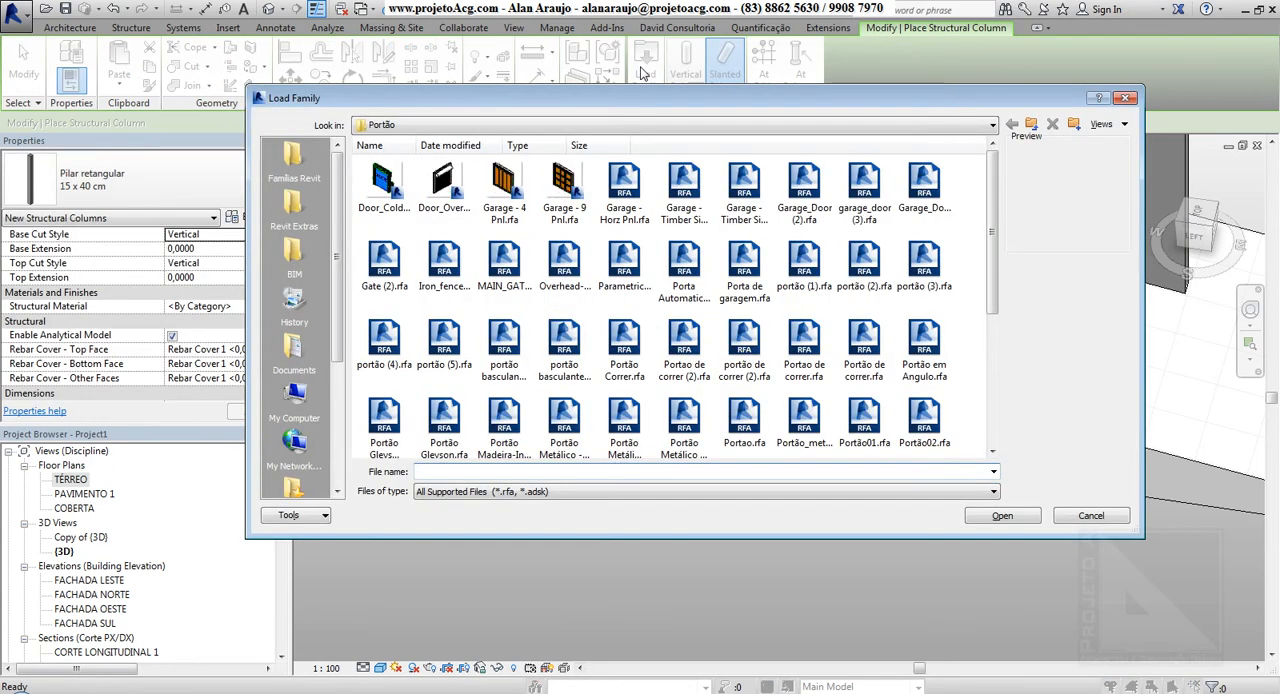
{"action": "left_click", "coordinate": [1034, 121]}
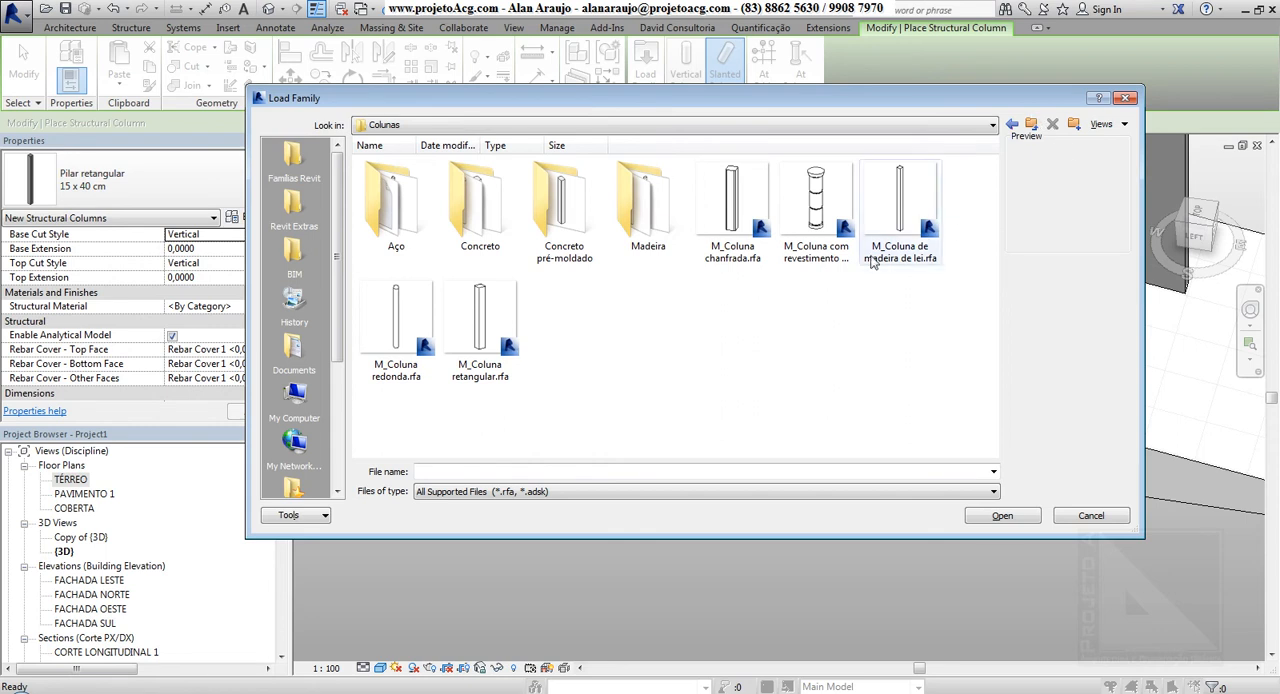
{"action": "left_click", "coordinate": [822, 272]}
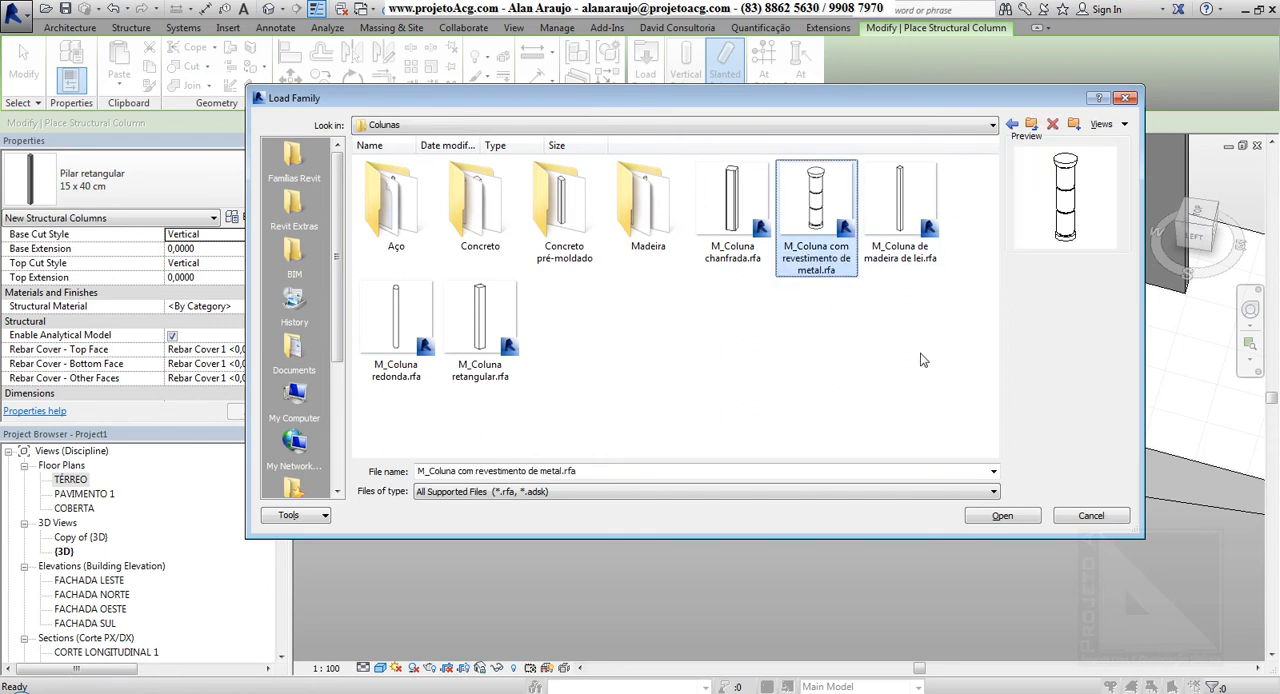
{"action": "double_click", "coordinate": [400, 196]}
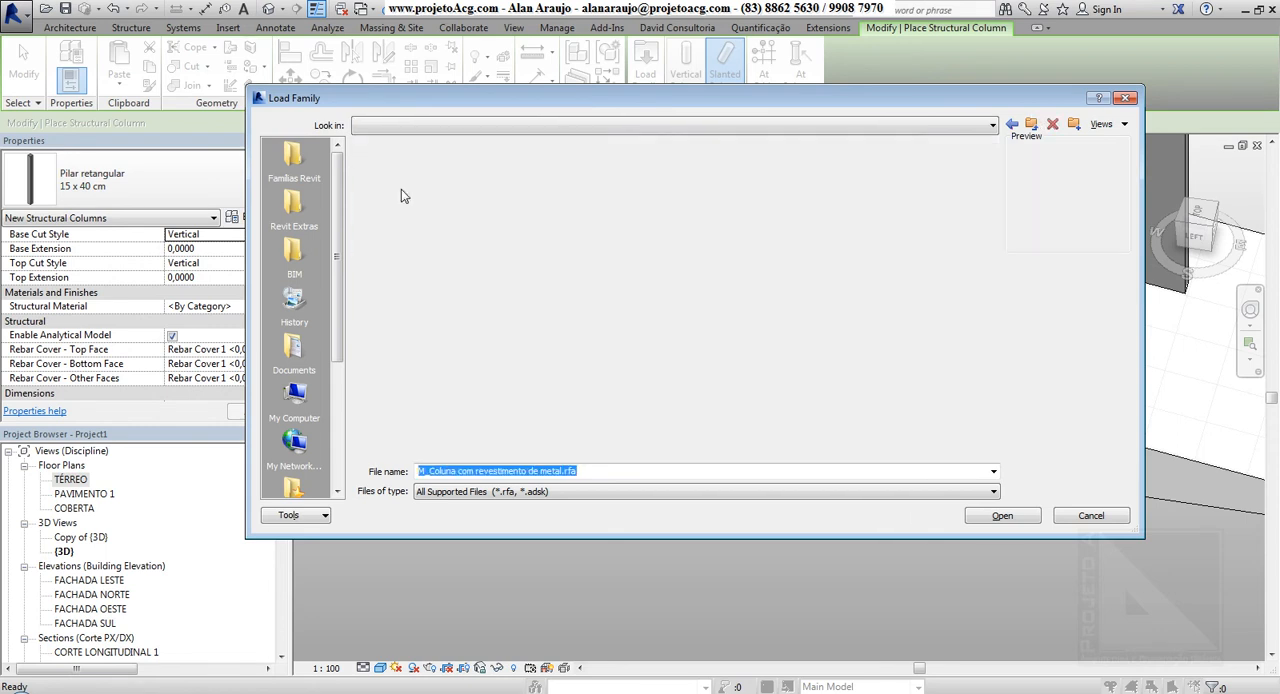
Enlarge the file thumbnails in the Aço folder and open the M_FES-Flange extensa soldada-Coluna family for loading
{"action": "right_click", "coordinate": [778, 415]}
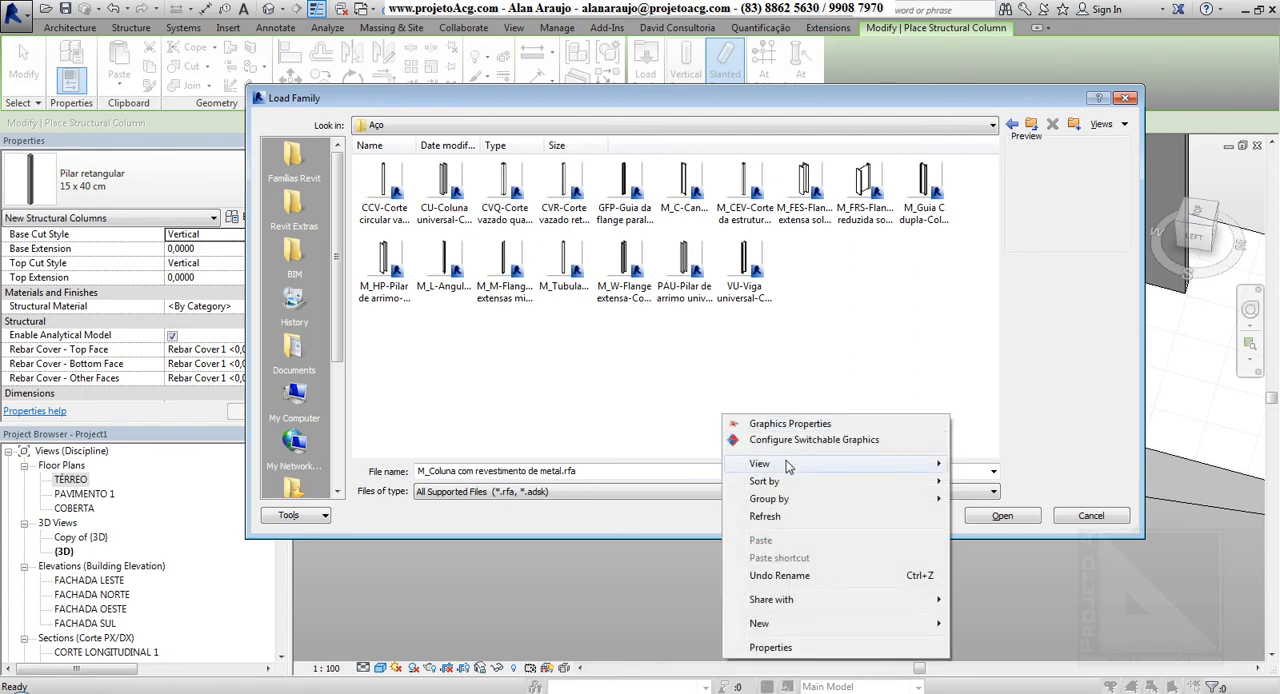
{"action": "mouse_move", "coordinate": [800, 464]}
{"action": "left_click", "coordinate": [998, 465]}
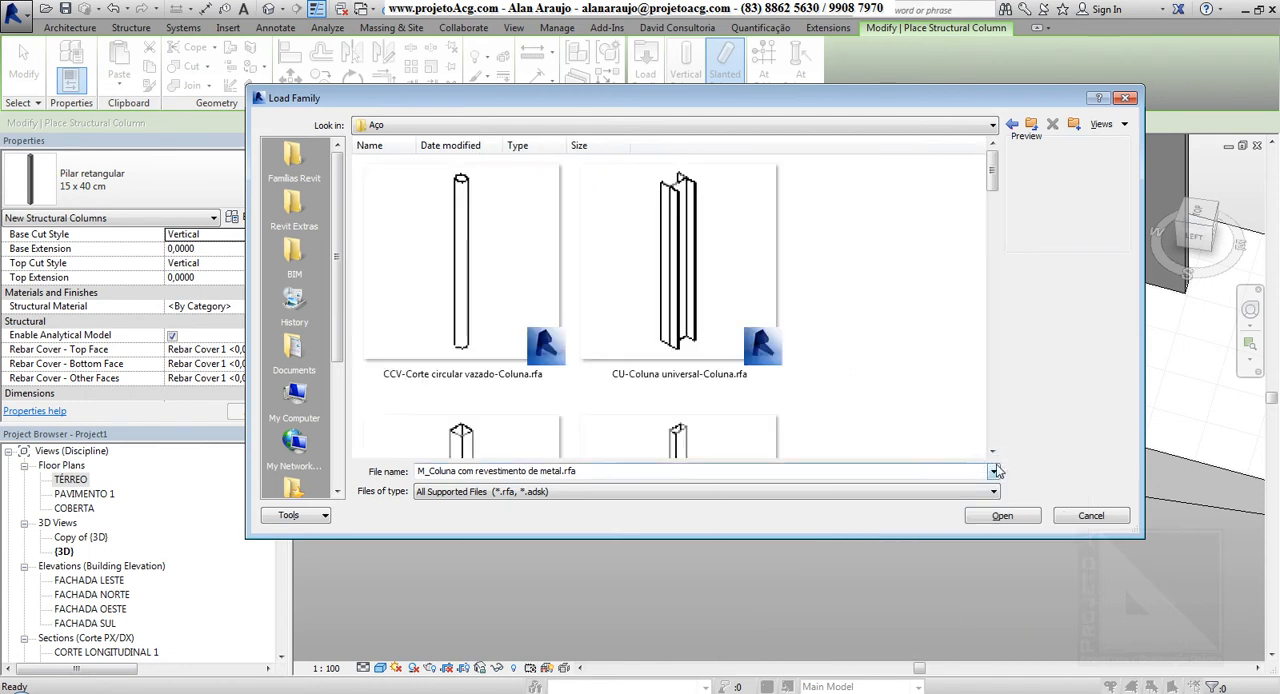
{"action": "scroll", "coordinate": [610, 373], "scroll_direction": "down", "scroll_amount": 3}
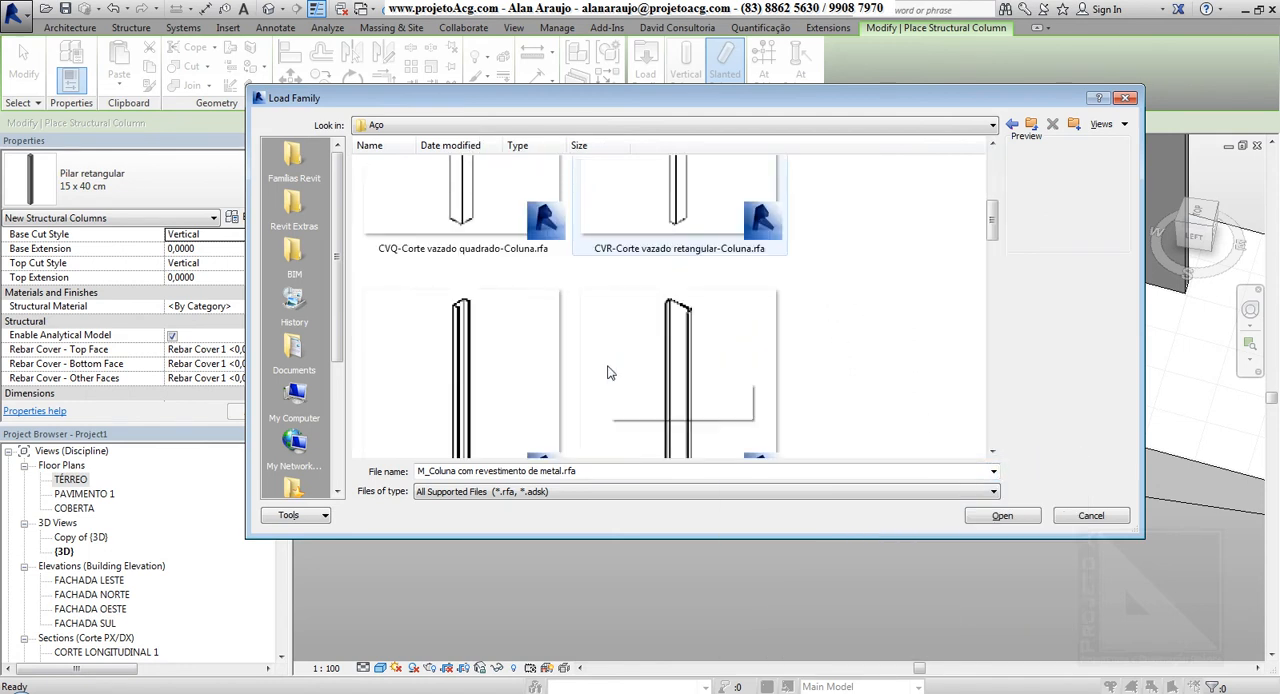
{"action": "scroll", "coordinate": [514, 350], "scroll_direction": "down", "scroll_amount": 4}
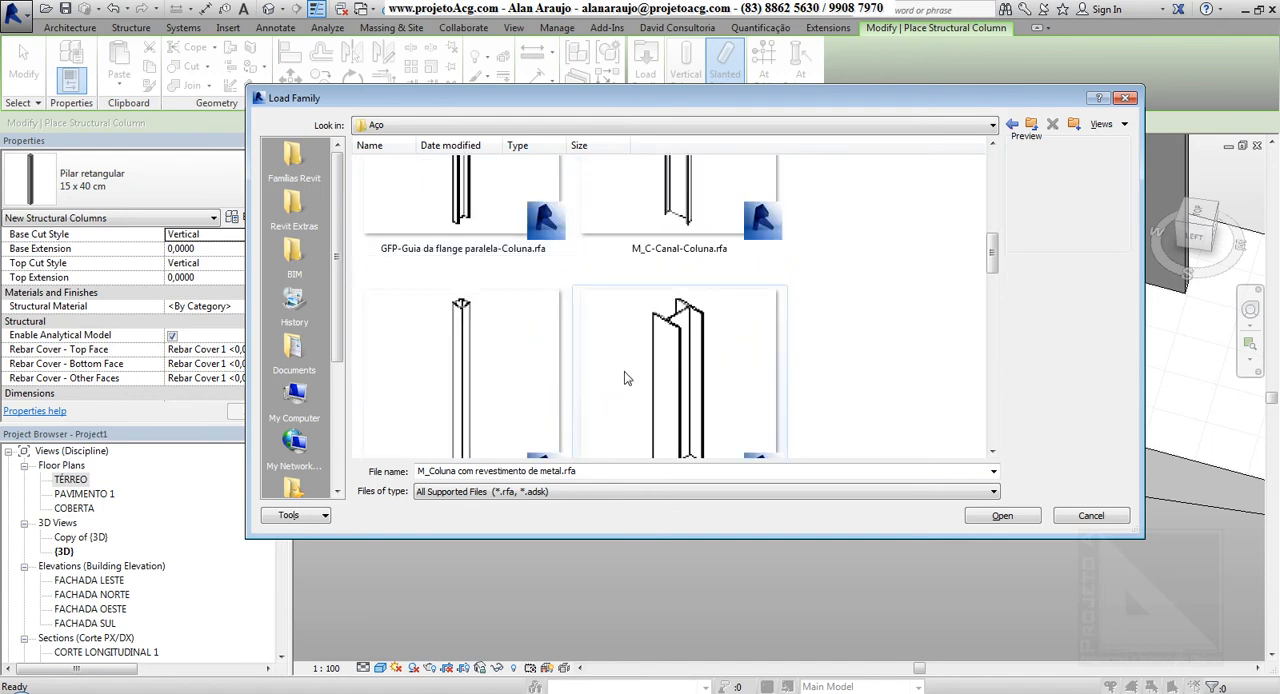
{"action": "scroll", "coordinate": [640, 340], "scroll_direction": "down", "scroll_amount": 2}
{"action": "left_click", "coordinate": [679, 290]}
{"action": "left_click", "coordinate": [1001, 516]}
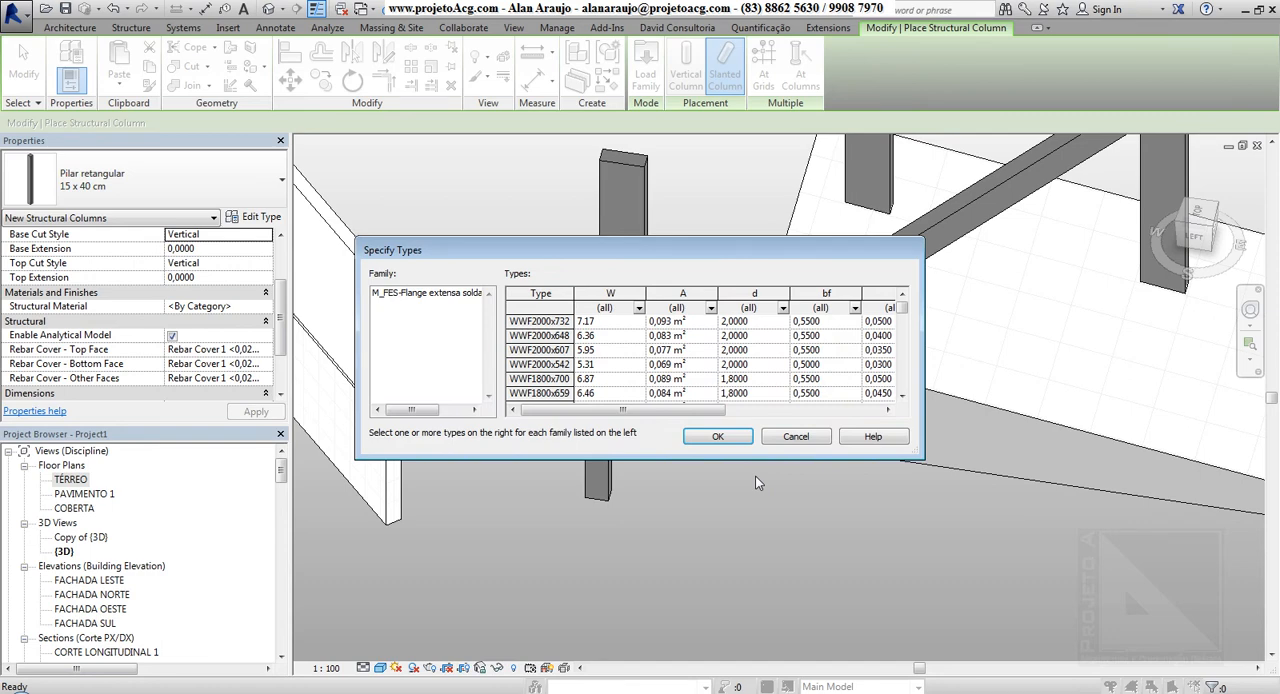
Enlarge the type list and load the types WWF2000x732, WWF1800x700, WWF1800x575 and WWF1600x538
{"action": "left_click_drag", "start_coordinate": [889, 246], "coordinate": [879, 129]}
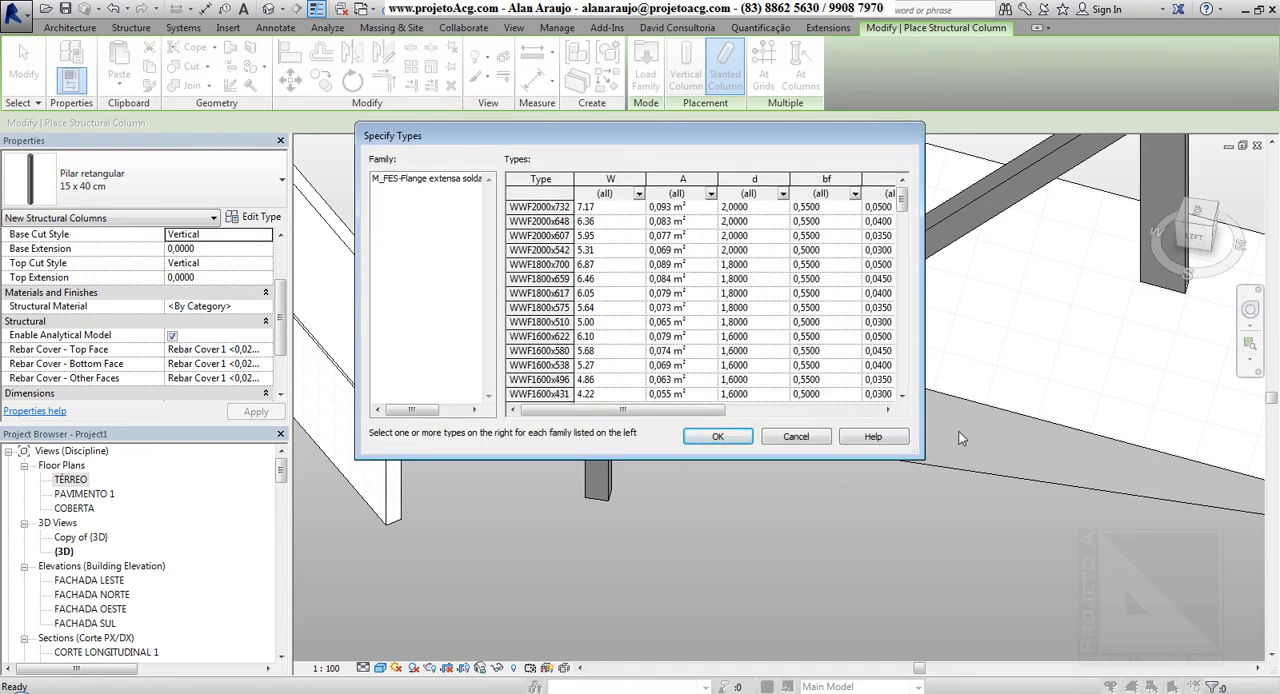
{"action": "left_click_drag", "start_coordinate": [928, 455], "coordinate": [1205, 458]}
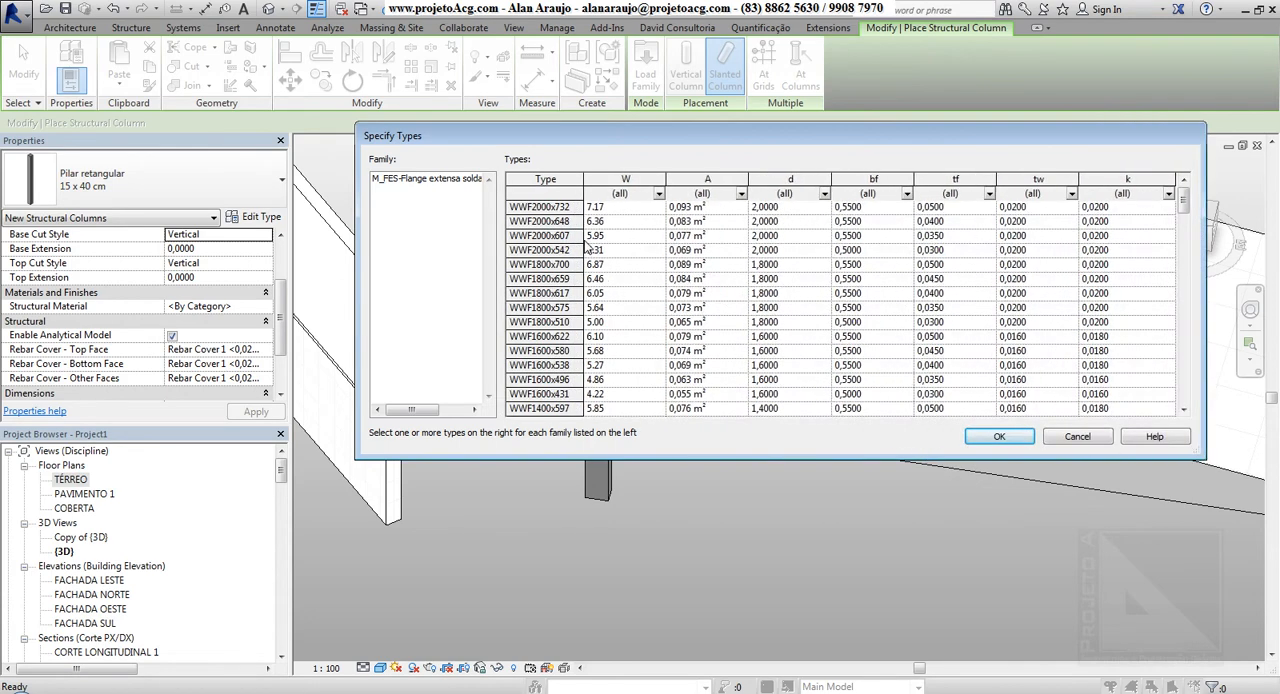
{"action": "left_click", "coordinate": [564, 210]}
{"action": "left_click", "coordinate": [556, 265], "text": "ctrl"}
{"action": "left_click", "coordinate": [545, 366], "text": "ctrl"}
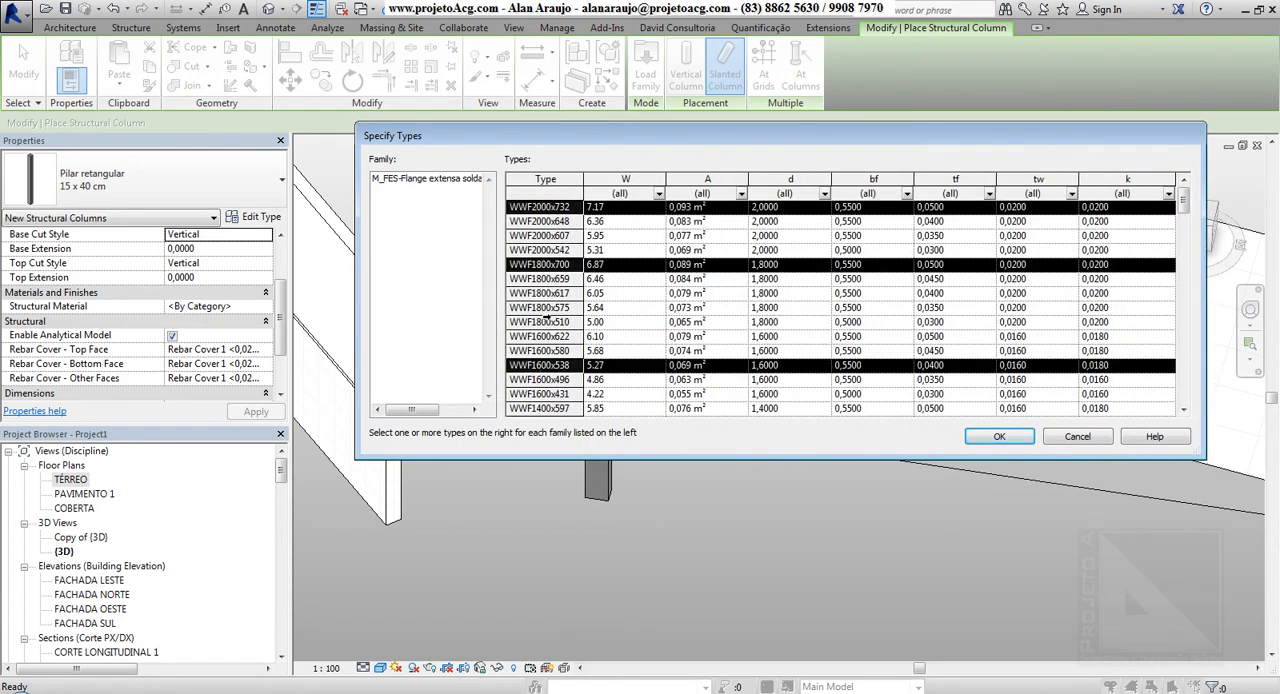
{"action": "left_click", "coordinate": [548, 309], "text": "ctrl"}
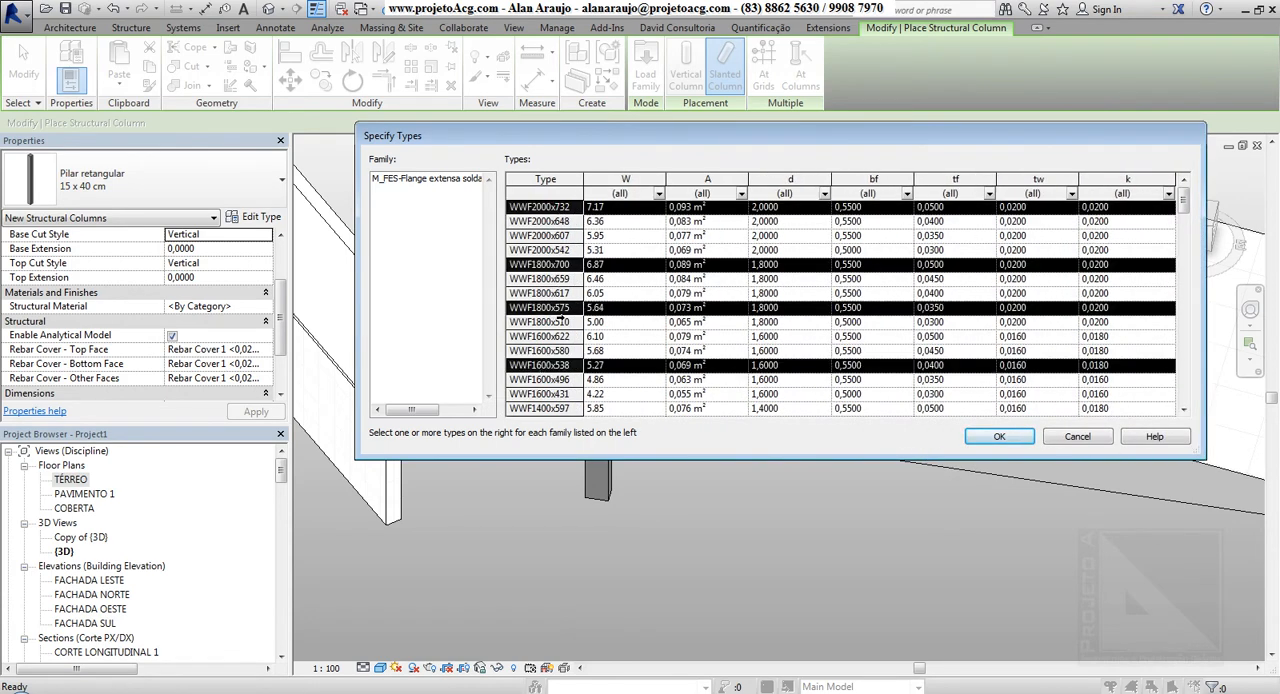
{"action": "left_click", "coordinate": [1000, 437]}
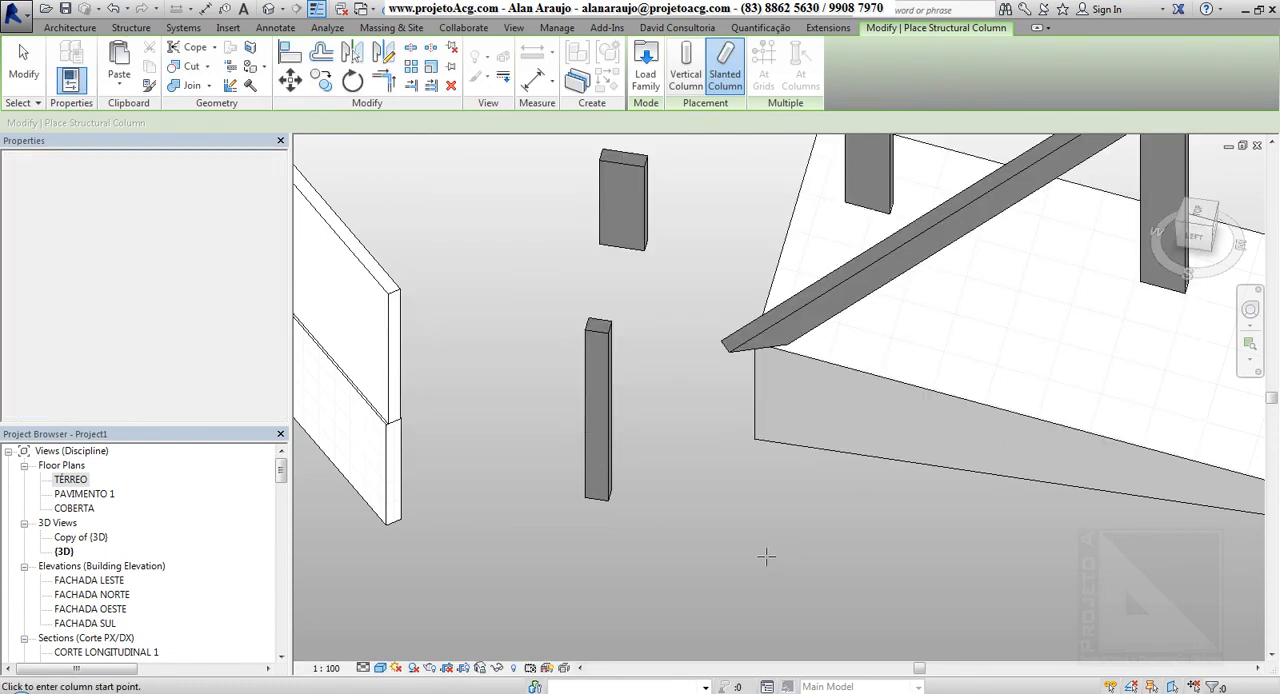
Place a slanted WWF2000x732 steel column with ends about 4 m apart in the open area in front of the sloped floor, and inspect it
{"action": "scroll", "coordinate": [766, 557], "scroll_direction": "down", "scroll_amount": 3}
{"action": "middle_click_drag", "start_coordinate": [815, 560], "coordinate": [709, 498]}
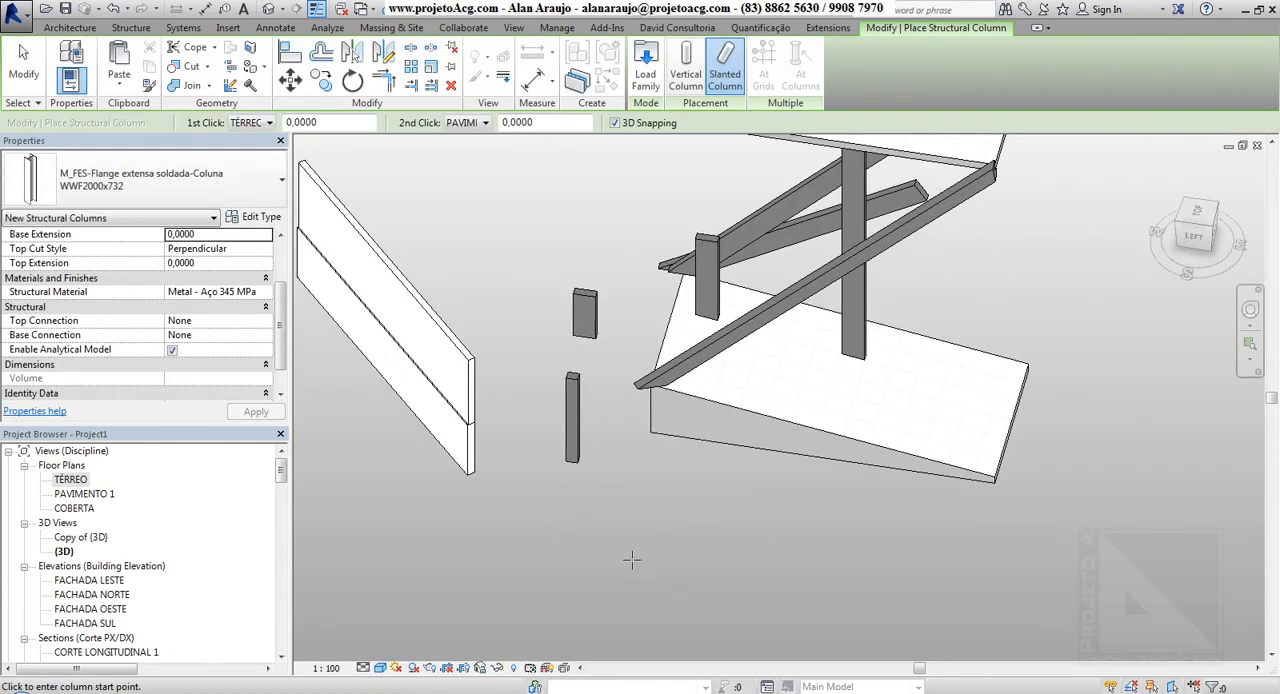
{"action": "left_click", "coordinate": [626, 548]}
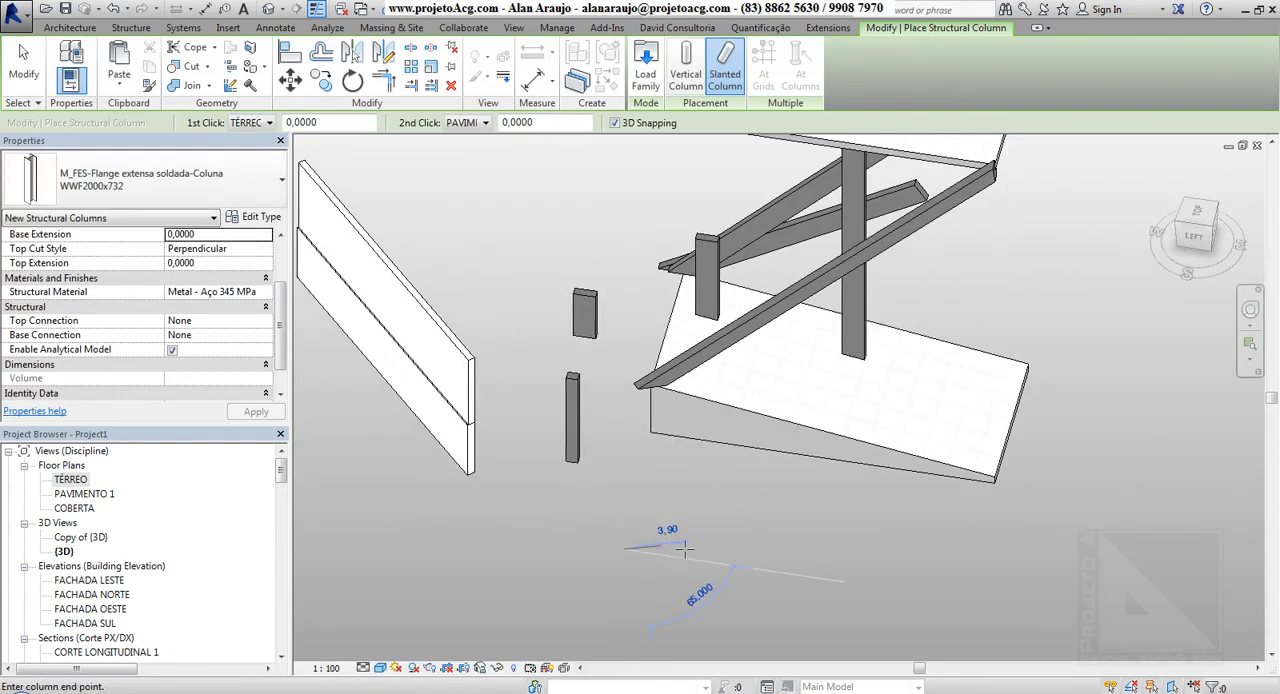
{"action": "left_click", "coordinate": [846, 550]}
{"action": "key", "text": "Escape"}
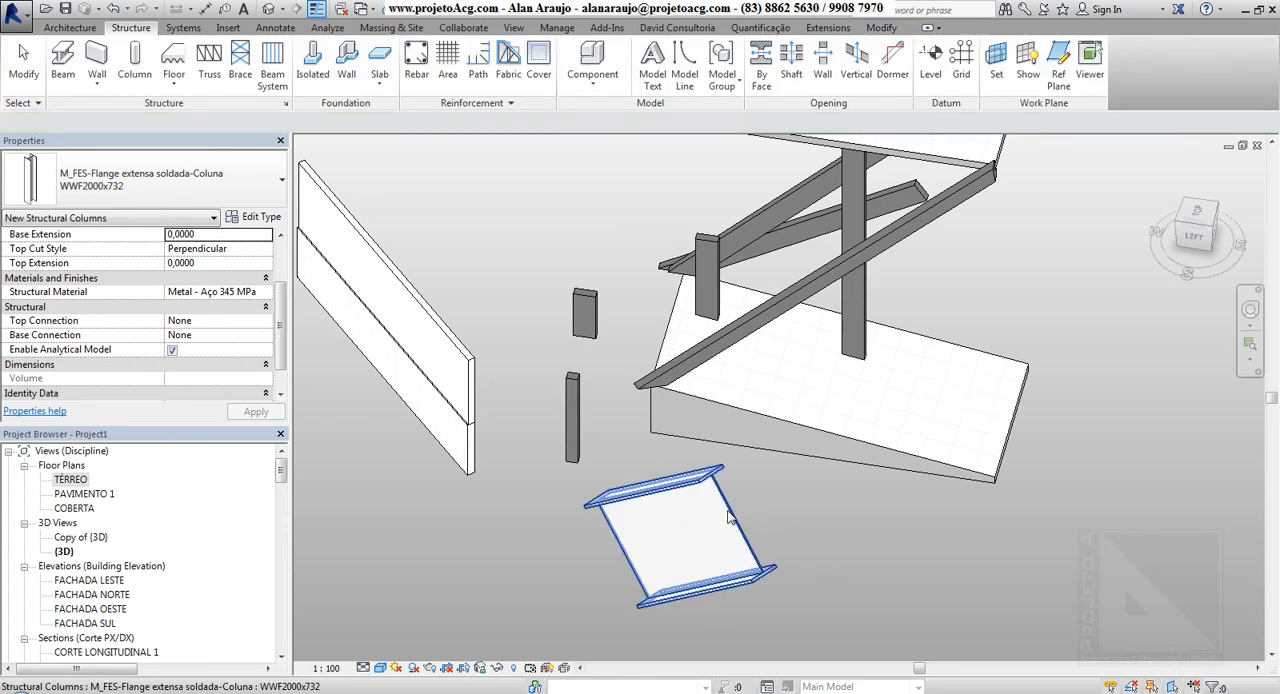
{"action": "left_click", "coordinate": [735, 527]}
{"action": "middle_click_drag", "start_coordinate": [824, 603], "coordinate": [761, 473], "text": "shift"}
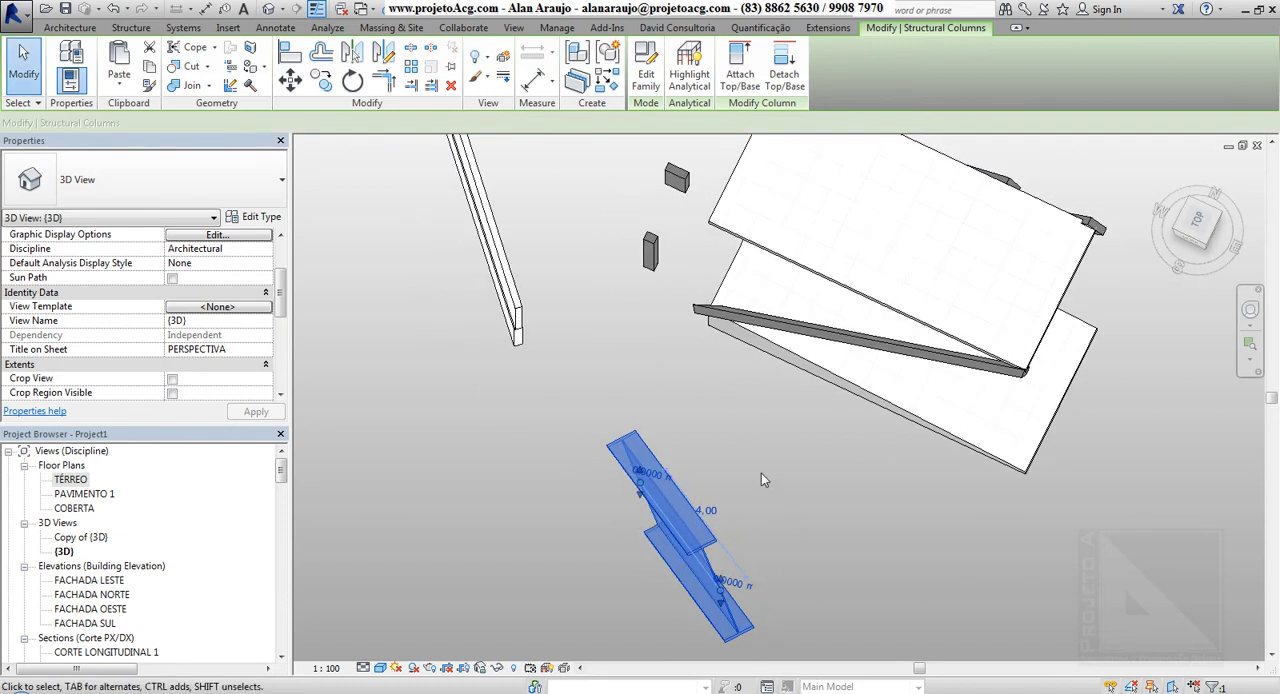
Place a vertical WWF2000x732 steel column in the open area beside the slanted steel column
{"action": "left_click", "coordinate": [131, 28]}
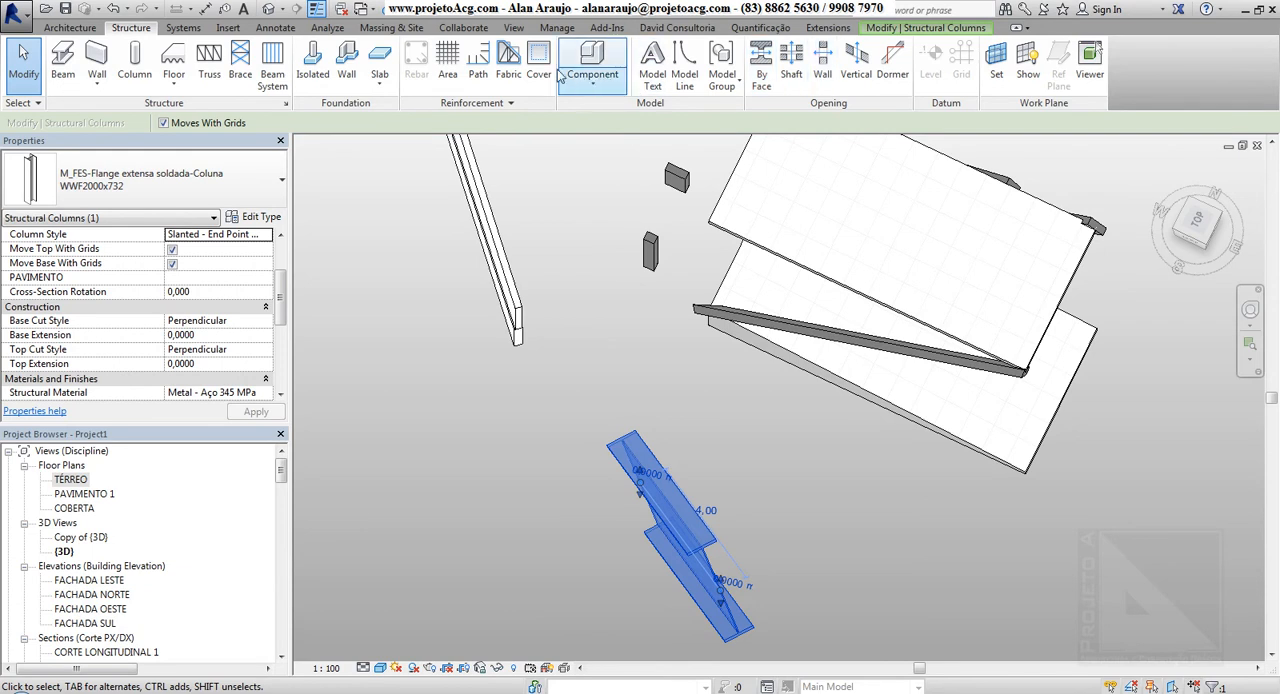
{"action": "left_click", "coordinate": [146, 65]}
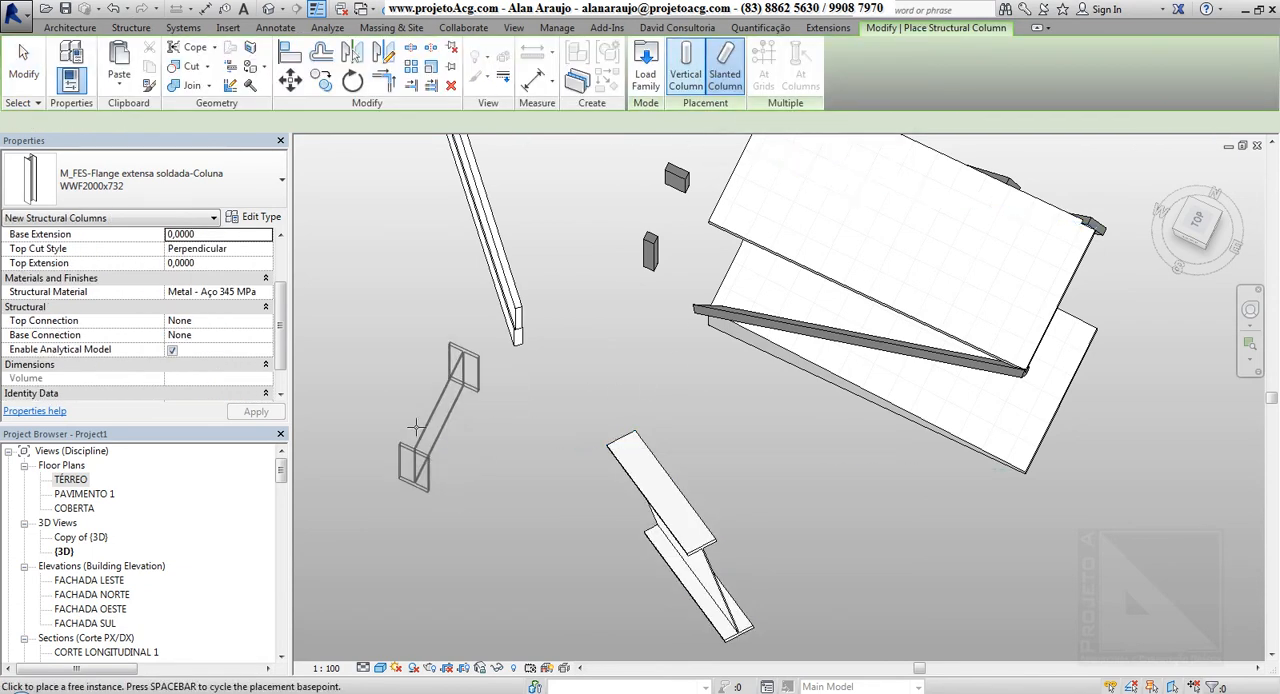
{"action": "middle_click_drag", "start_coordinate": [483, 469], "coordinate": [457, 437], "text": "shift"}
{"action": "left_click", "coordinate": [474, 461]}
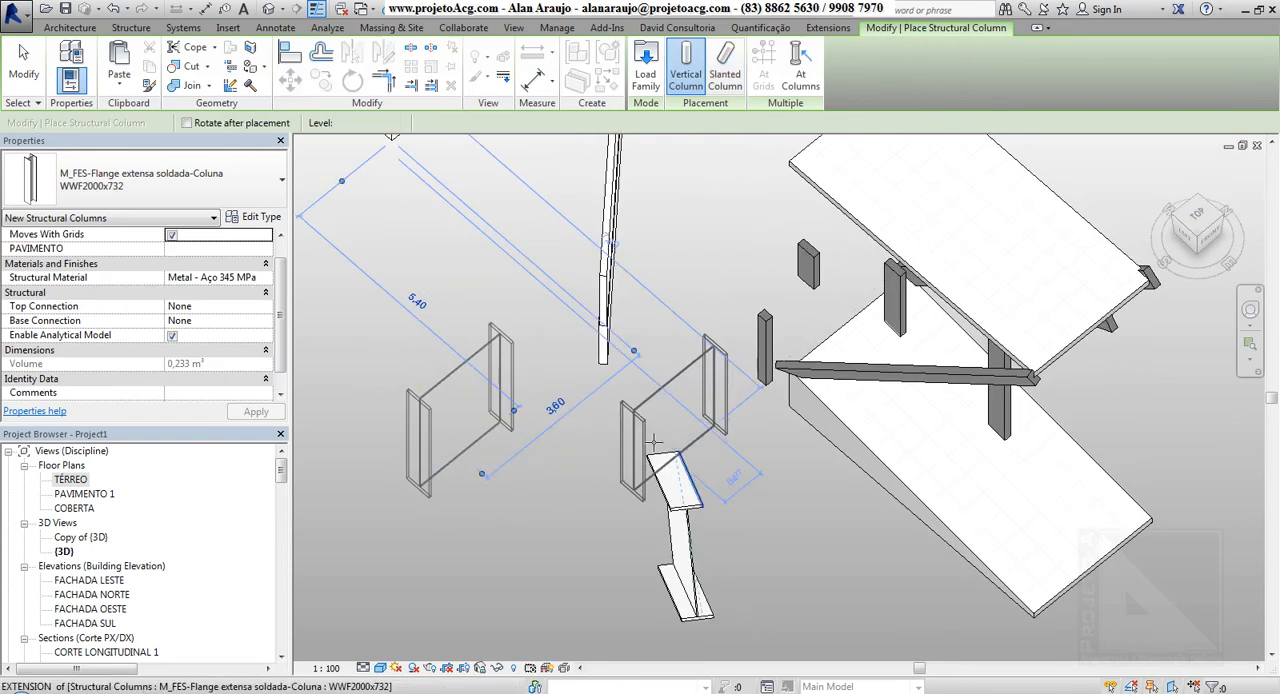
{"action": "key", "text": "Escape"}
{"action": "key", "text": "Escape"}
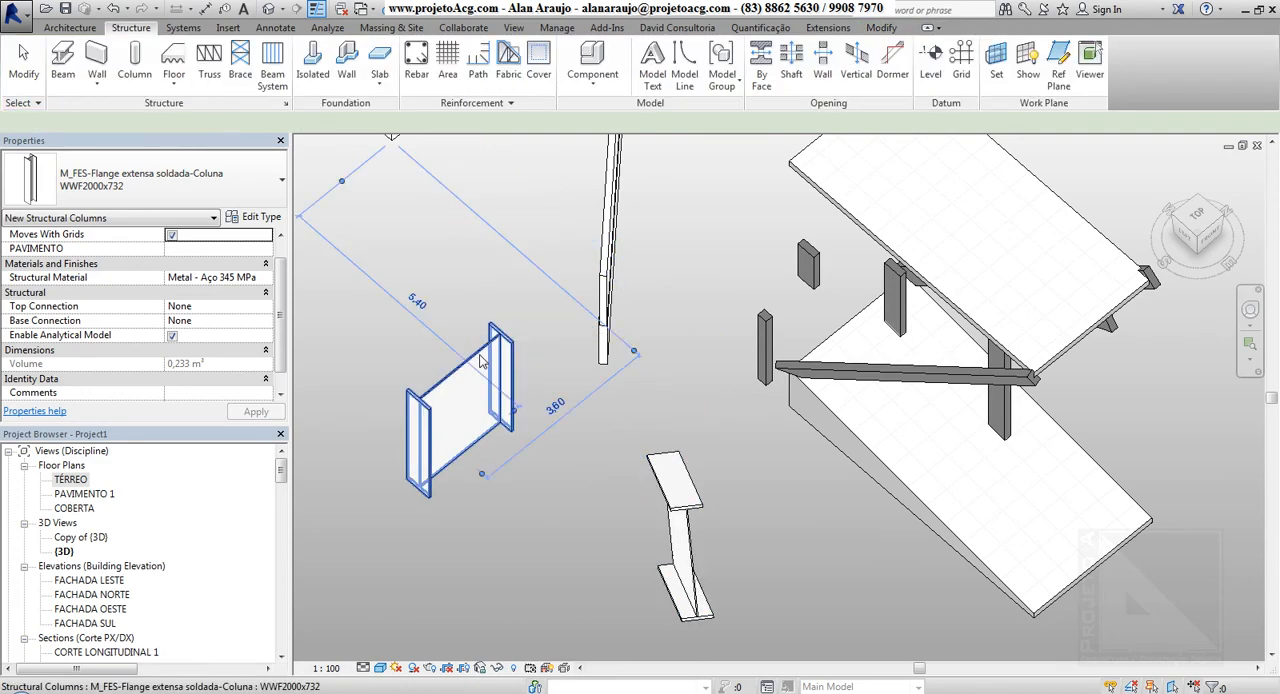
Change the vertical steel column to the type WWF1600x538 and open its type properties
{"action": "left_click", "coordinate": [487, 360]}
{"action": "middle_click_drag", "start_coordinate": [487, 360], "coordinate": [556, 318], "text": "shift"}
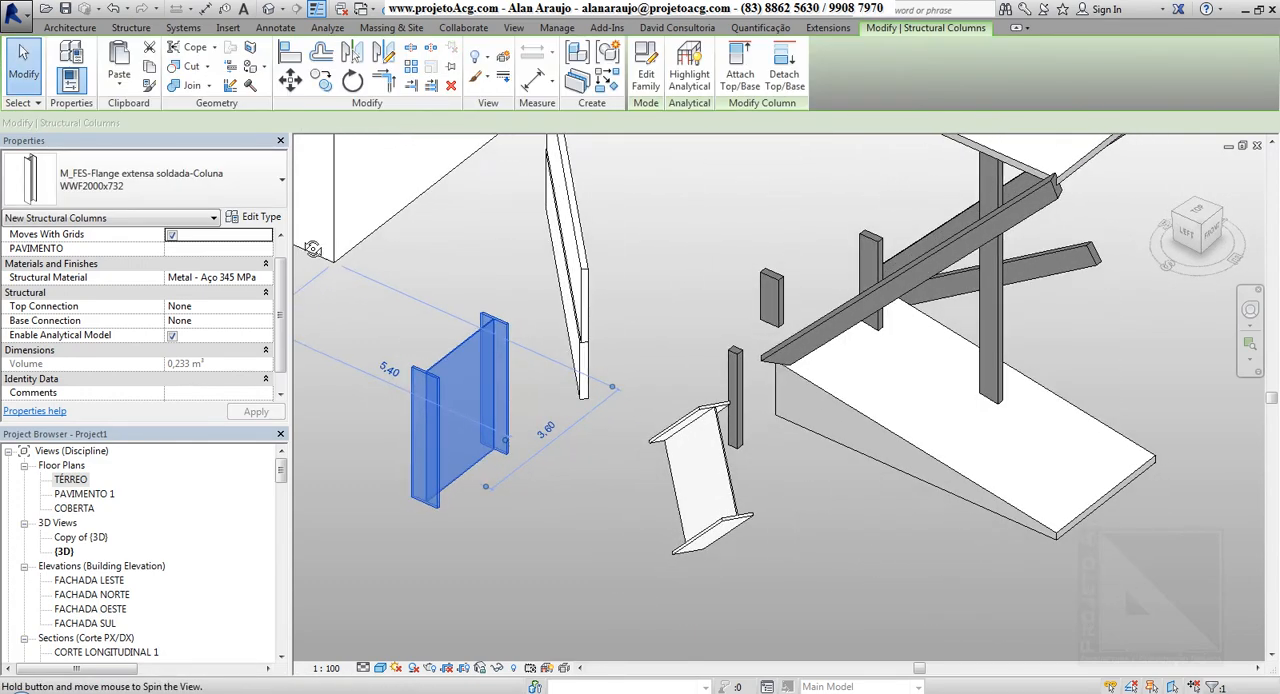
{"action": "left_click", "coordinate": [222, 190]}
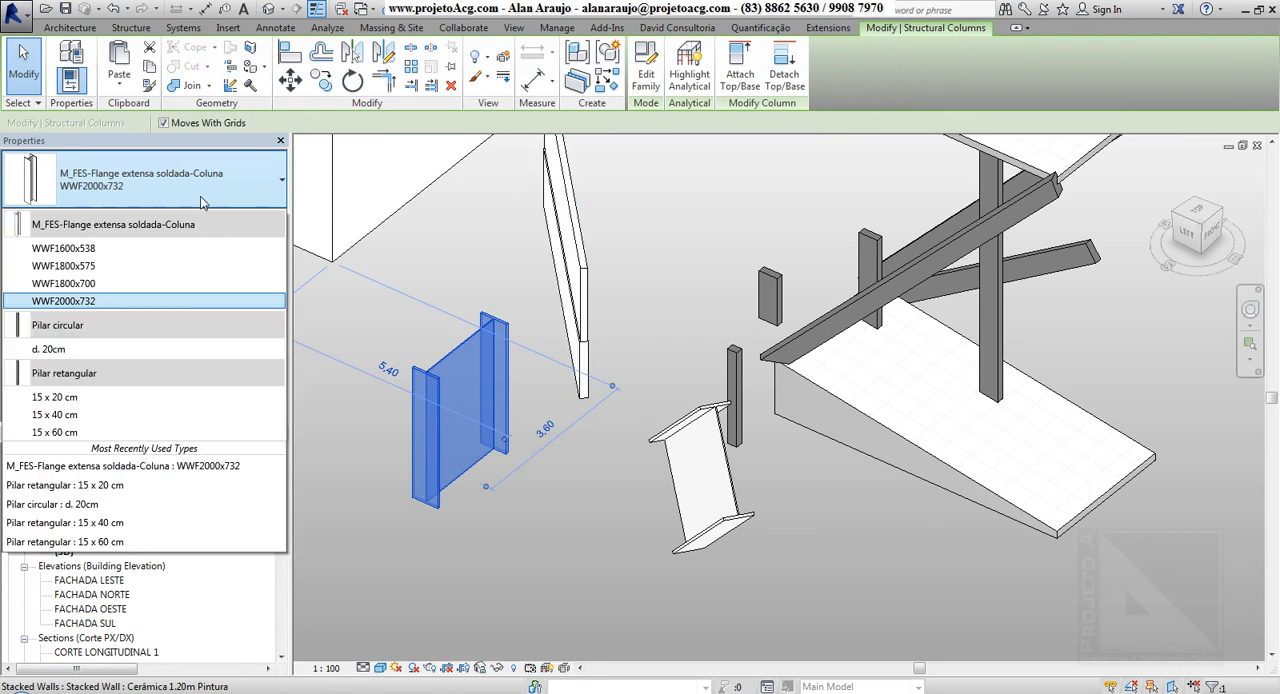
{"action": "left_click", "coordinate": [615, 460]}
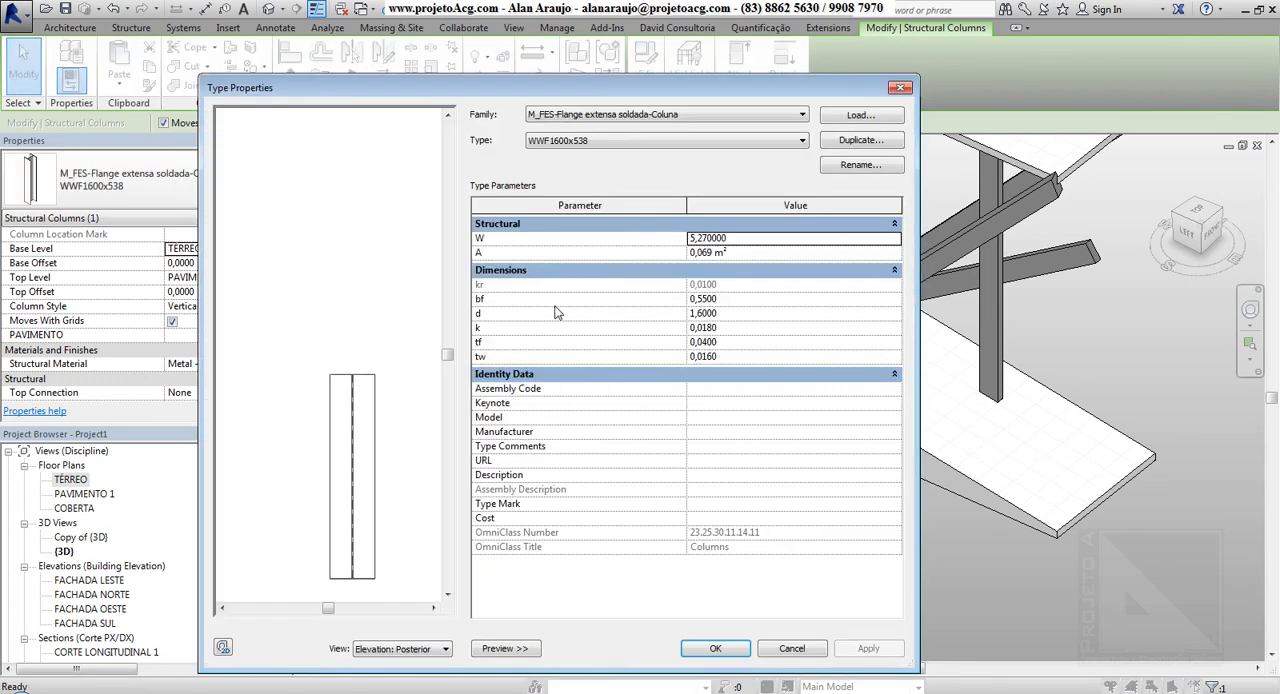
Try to set dimension d of the WWF1600x538 type to 0,3000 and open its bf dimension for editing
{"action": "left_click", "coordinate": [762, 314]}
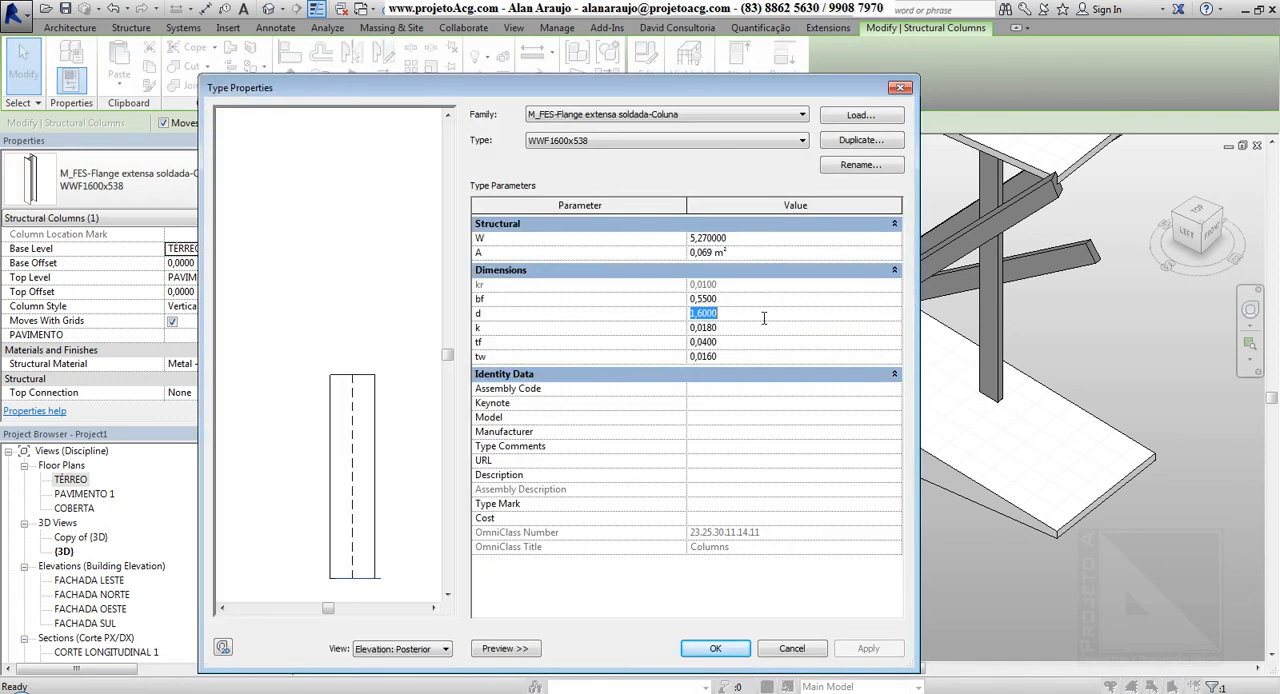
{"action": "key", "text": "Return"}
{"action": "left_click", "coordinate": [762, 299]}
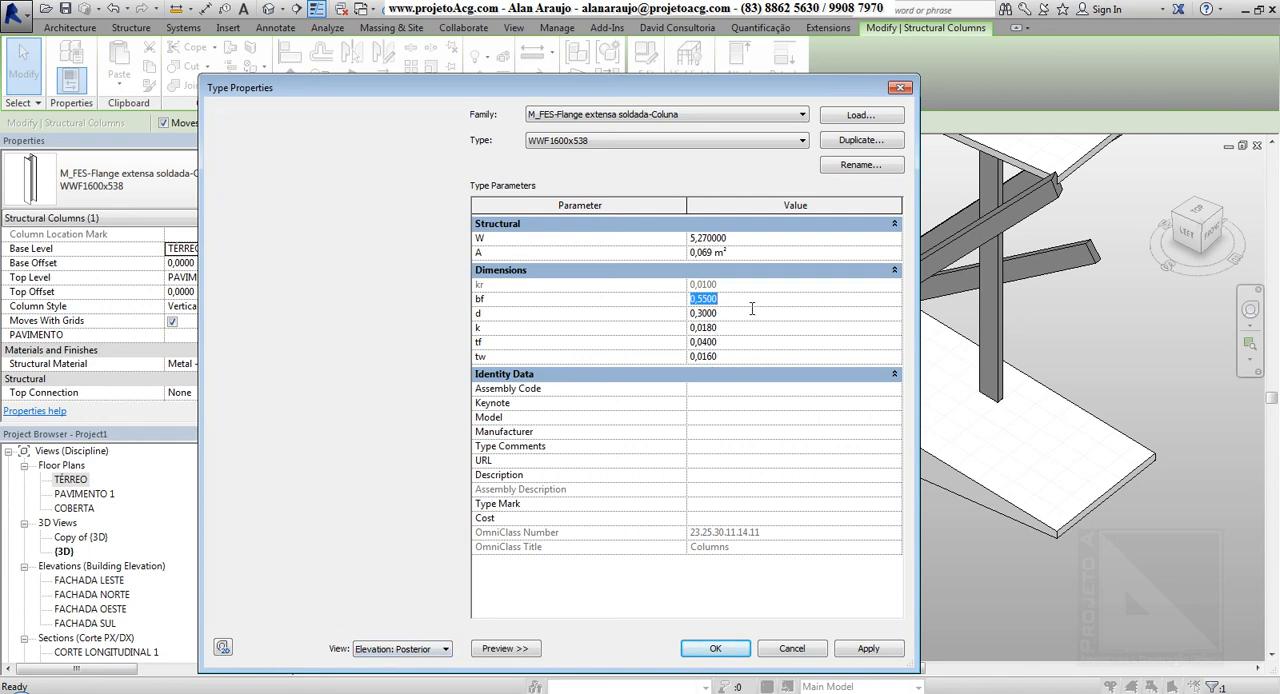
{"action": "key", "text": "Return"}
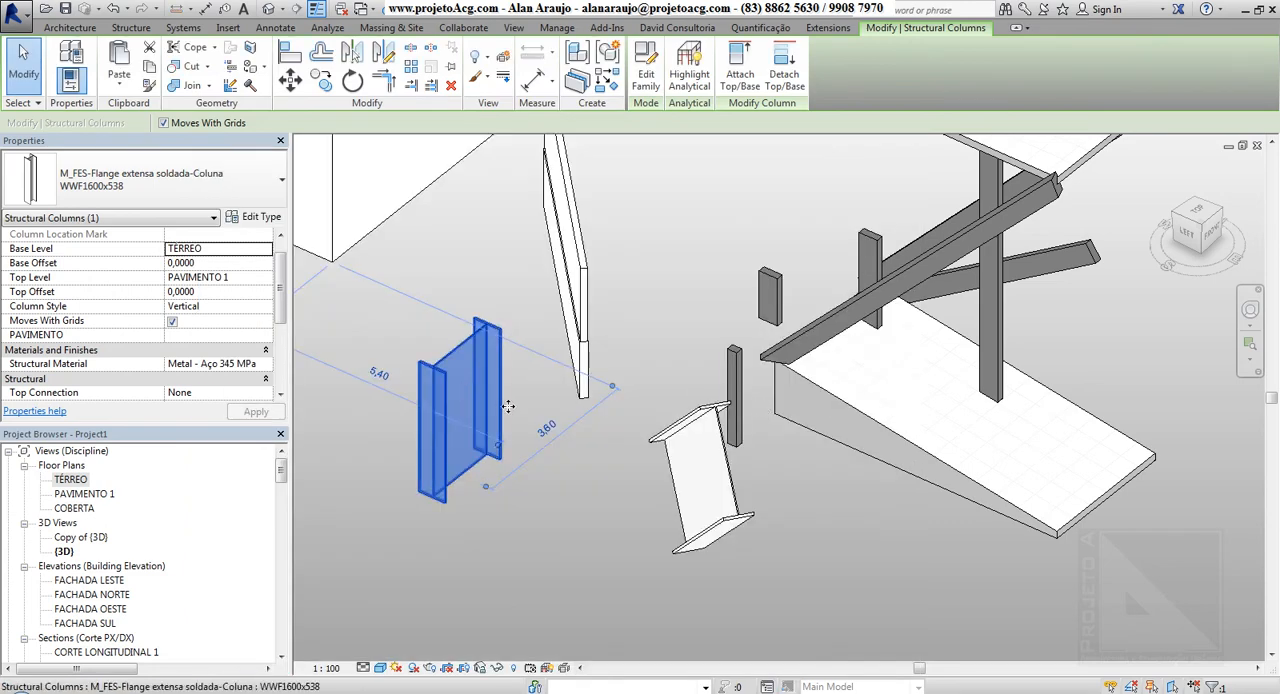
Deselect the vertical steel column and examine its flanges and web up close
{"action": "middle_click_drag", "start_coordinate": [508, 406], "coordinate": [551, 511], "text": "shift"}
{"action": "scroll", "coordinate": [440, 362], "scroll_direction": "up", "scroll_amount": 3}
{"action": "key", "text": "Escape"}
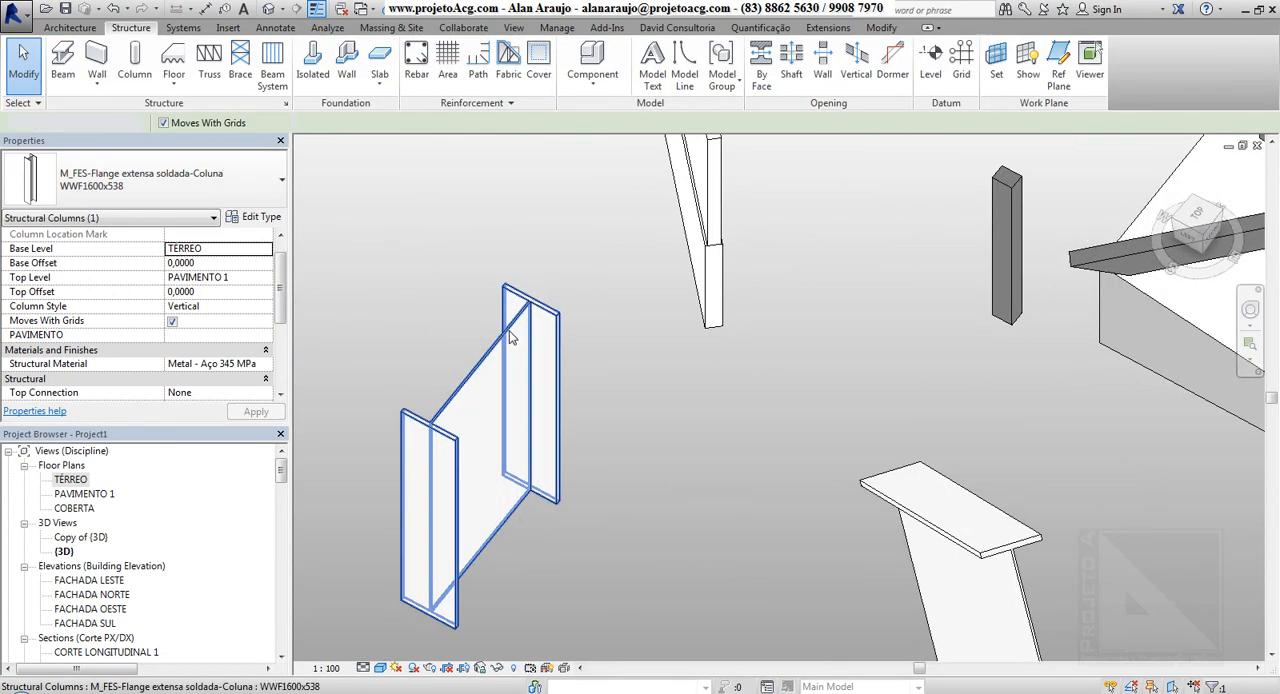
{"action": "scroll", "coordinate": [510, 338], "scroll_direction": "up", "scroll_amount": 5}
{"action": "key", "text": "Escape"}
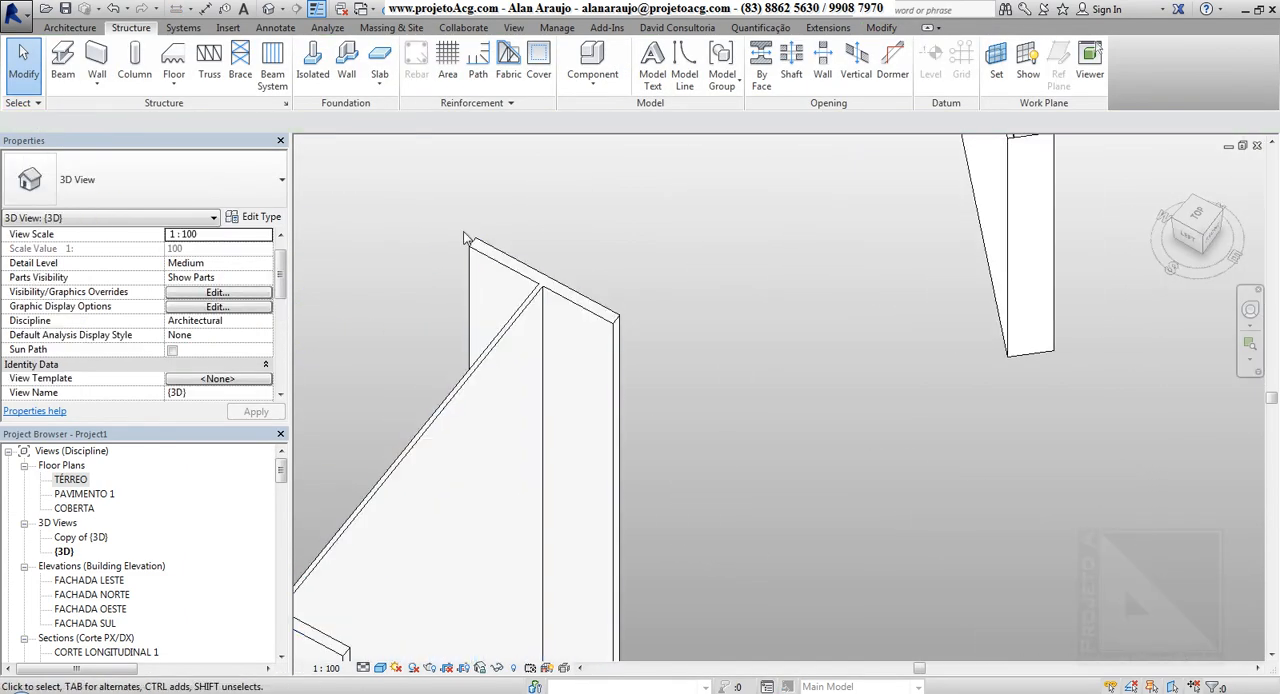
{"action": "scroll", "coordinate": [505, 343], "scroll_direction": "down", "scroll_amount": 5}
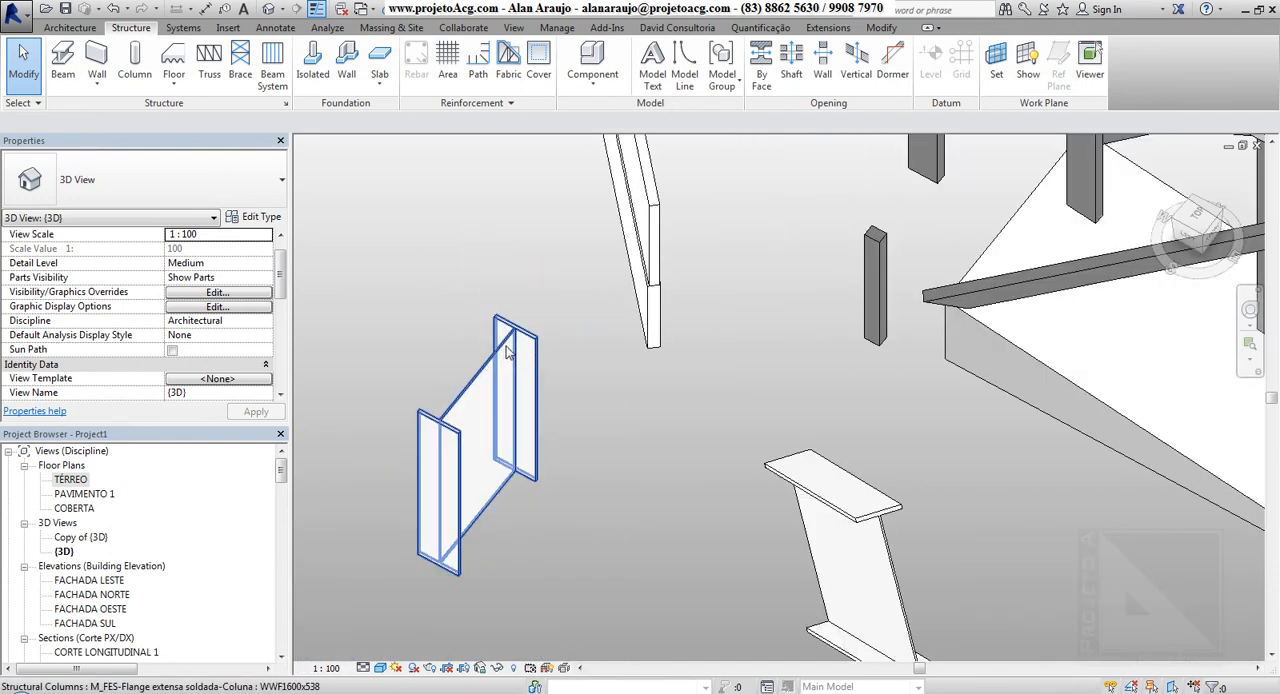
Examine the b and a dimensions in the type properties of the freestanding 15 x 20 cm rectangular column, leaving them unedited
{"action": "left_click", "coordinate": [863, 278]}
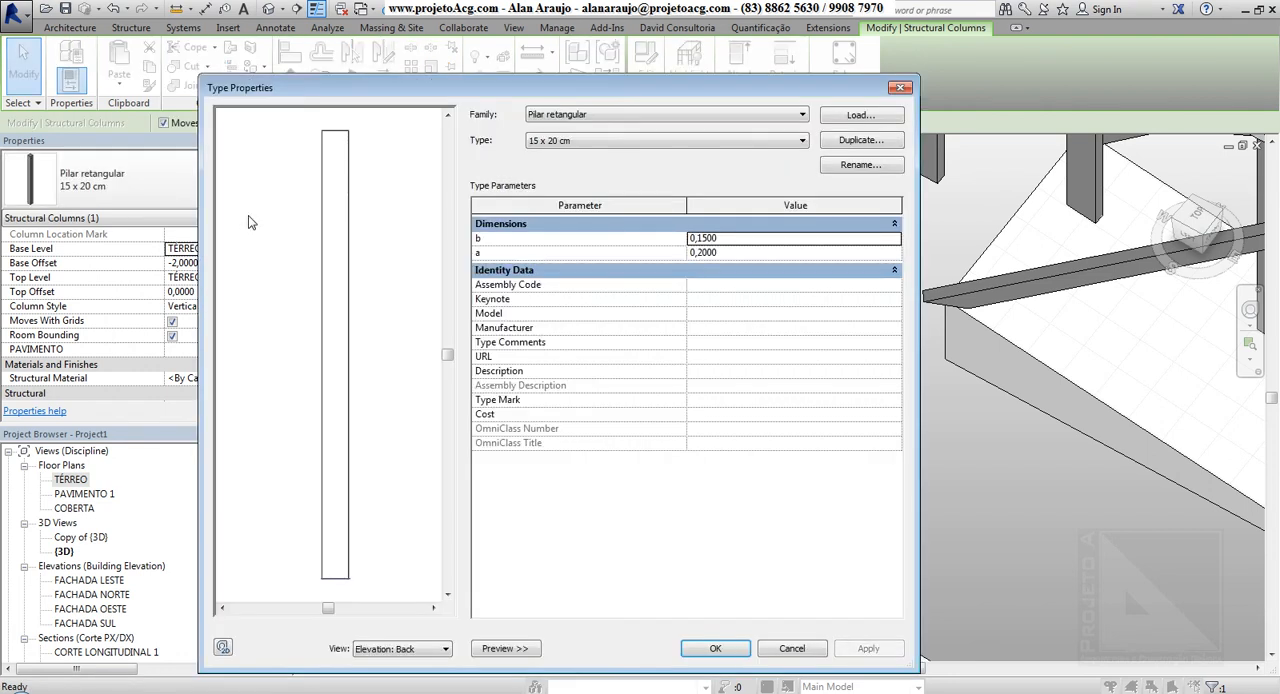
{"action": "left_click", "coordinate": [746, 252]}
{"action": "left_click", "coordinate": [745, 238]}
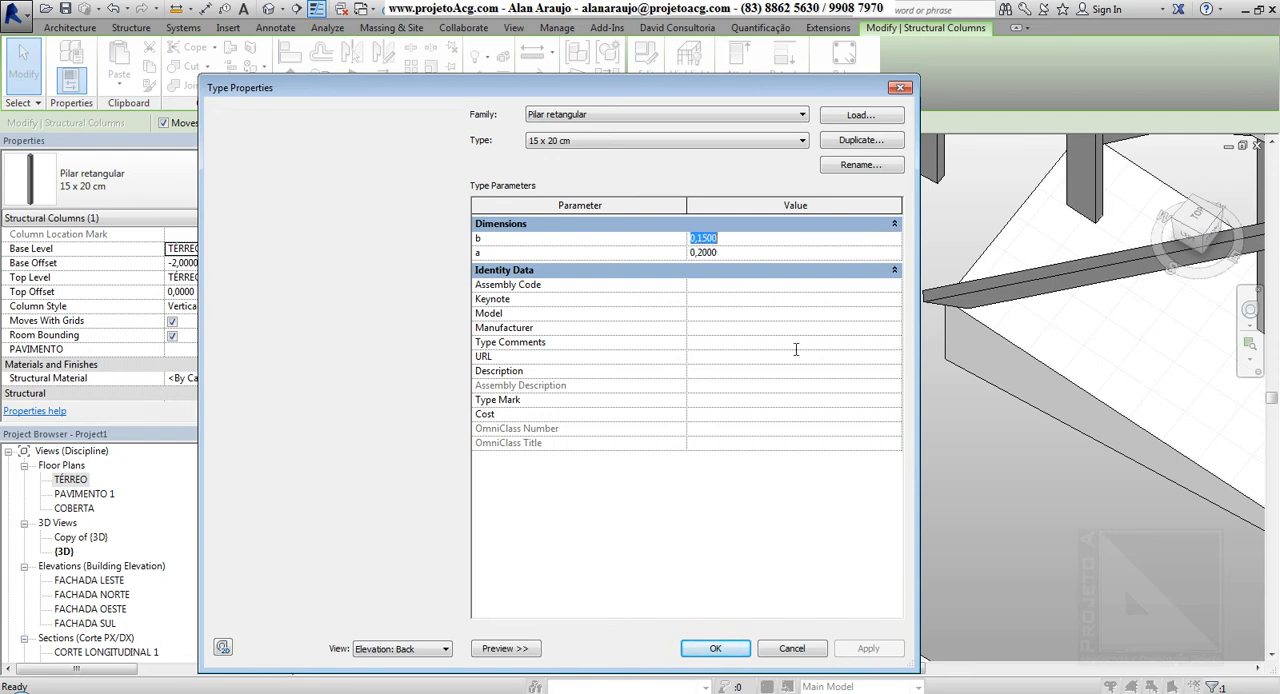
{"action": "key", "text": "Escape"}
{"action": "left_click", "coordinate": [428, 363]}
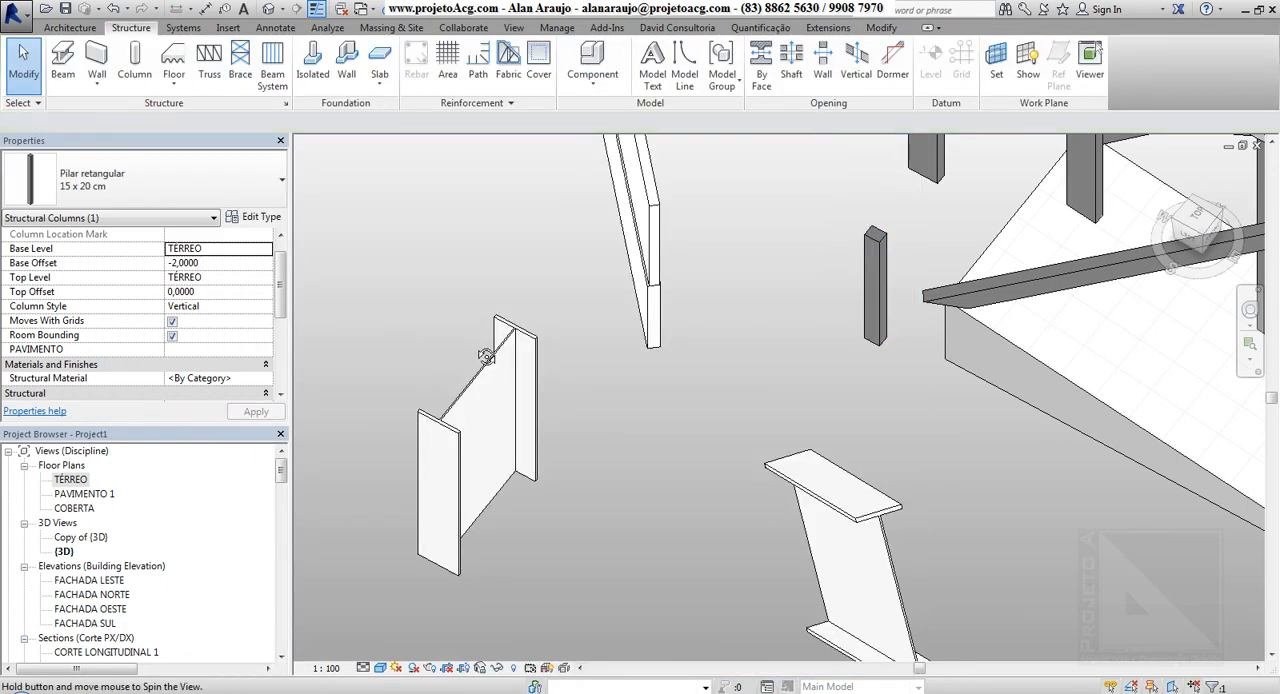
Open the TÉRREO floor plan and bring the grid lines A to I and 1 to 5 into view
{"action": "middle_click_drag", "start_coordinate": [486, 357], "coordinate": [521, 357], "text": "shift"}
{"action": "scroll", "coordinate": [510, 346], "scroll_direction": "down", "scroll_amount": 6}
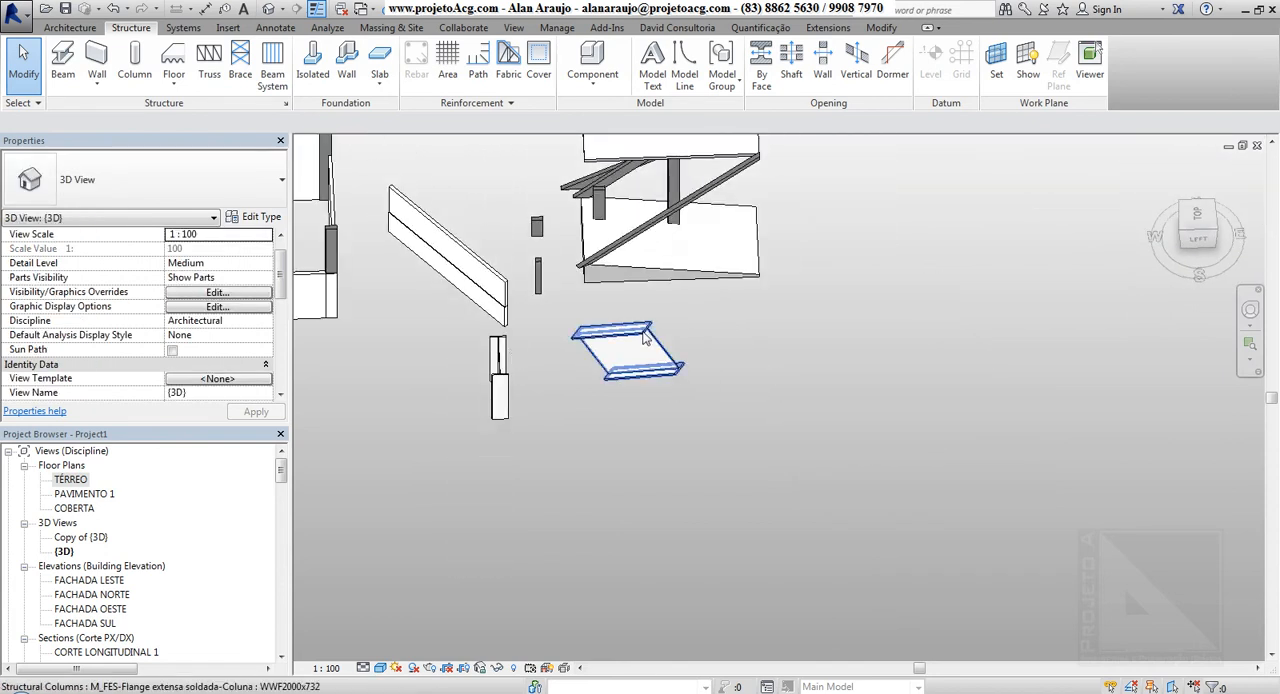
{"action": "middle_click_drag", "start_coordinate": [654, 346], "coordinate": [478, 436]}
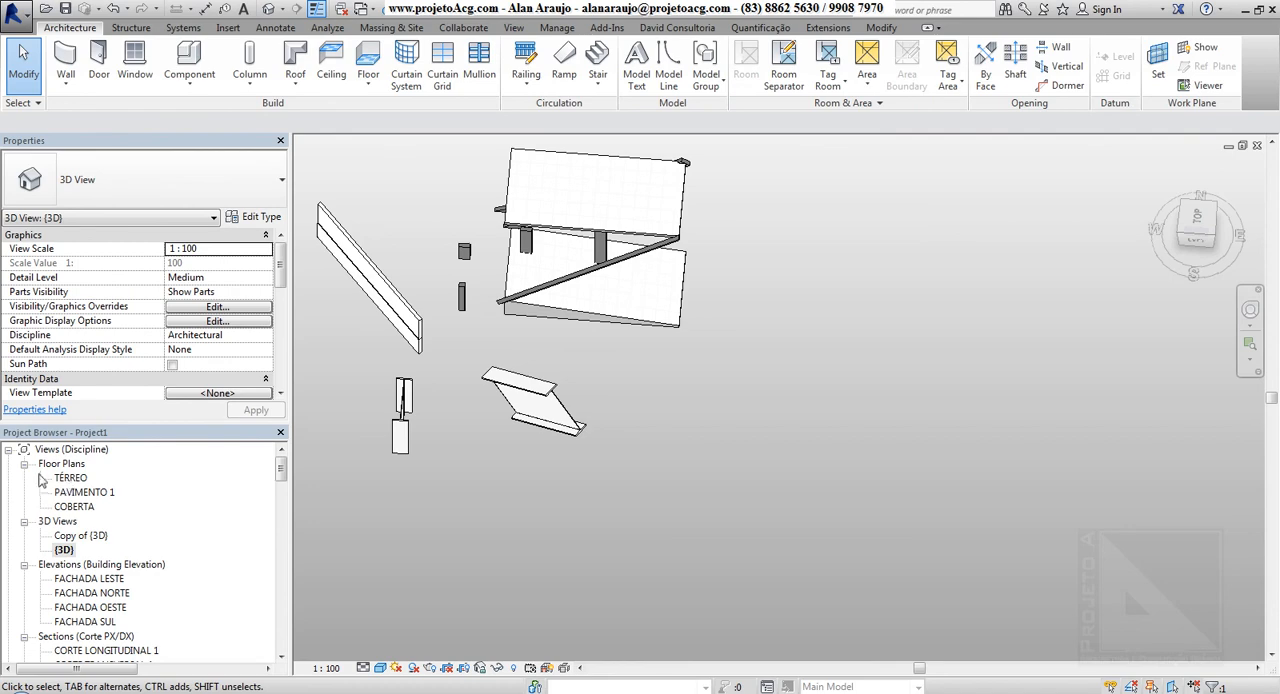
{"action": "double_click", "coordinate": [66, 478]}
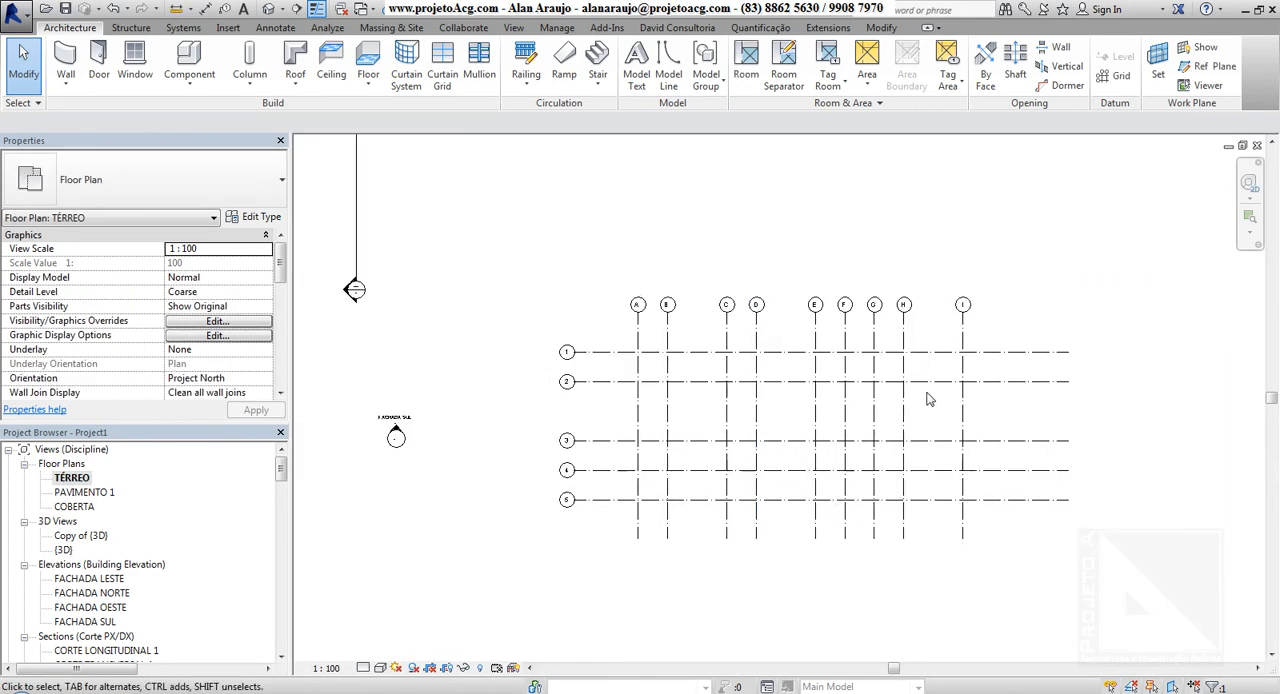
{"action": "left_click_drag", "start_coordinate": [998, 338], "coordinate": [1054, 269]}
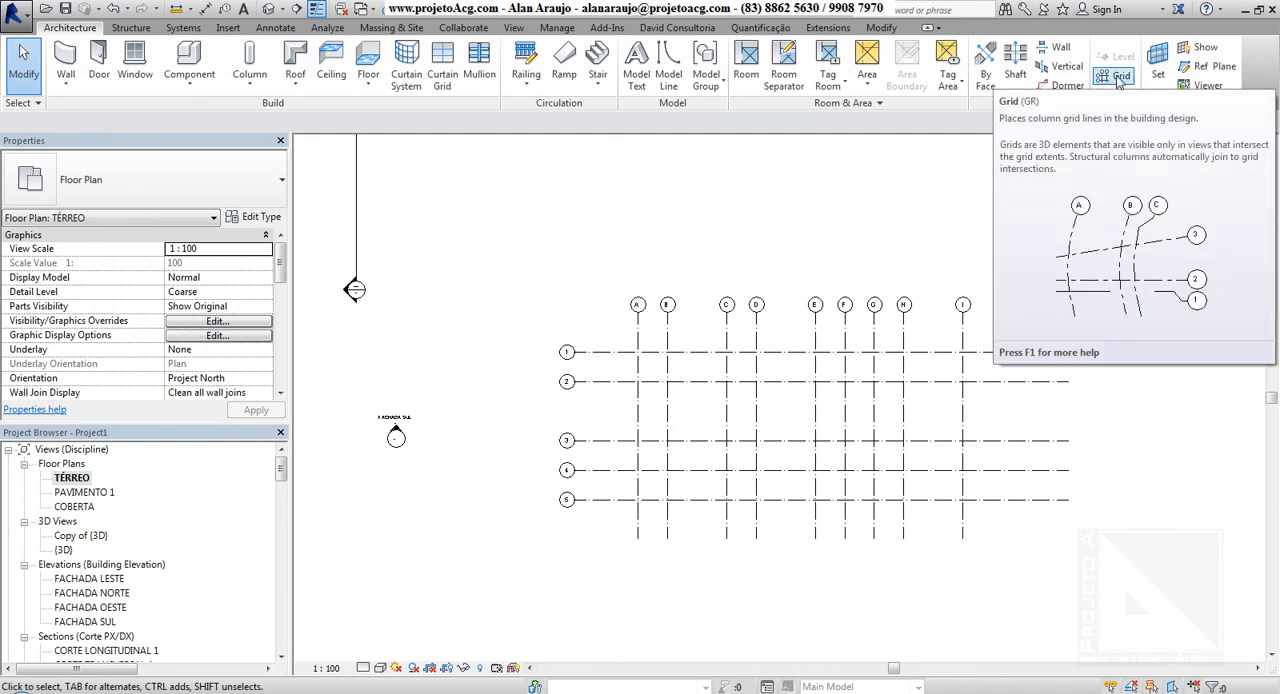
{"action": "middle_click_drag", "start_coordinate": [765, 273], "coordinate": [615, 265]}
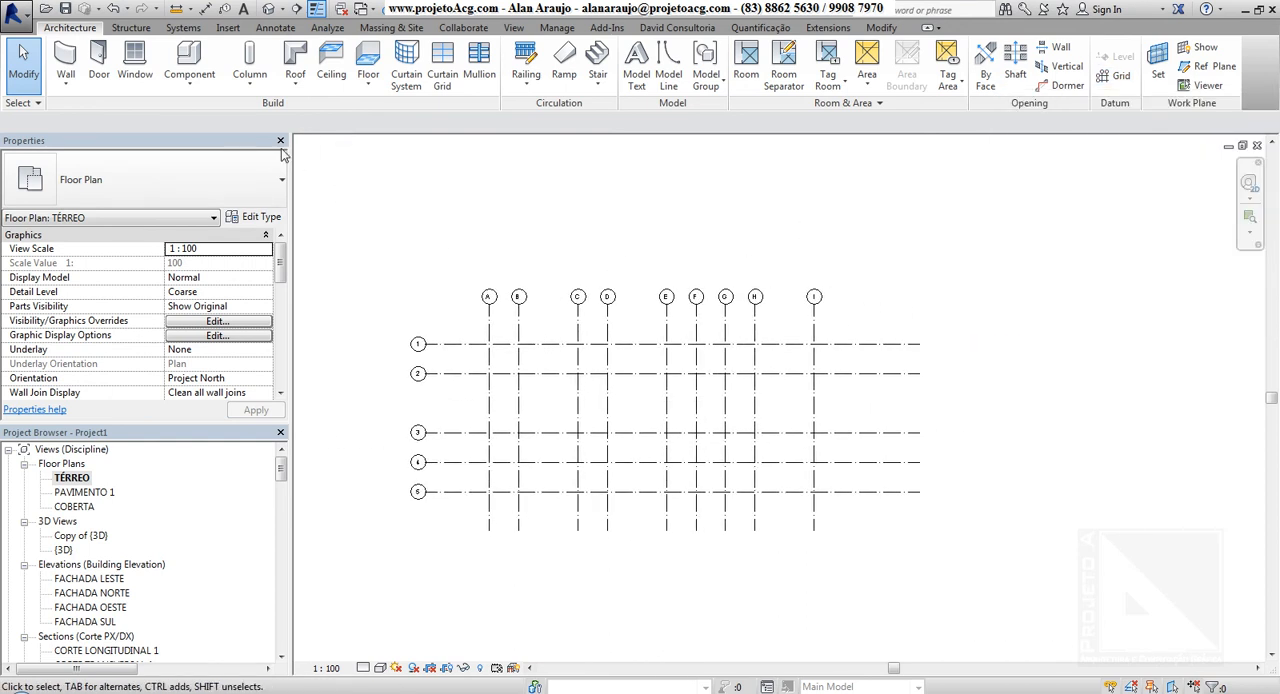
Place vertical WWF2000x732 structural columns at the intersections of grids A to I and 1 to 5, dismissing the save reminder
{"action": "left_click", "coordinate": [249, 60]}
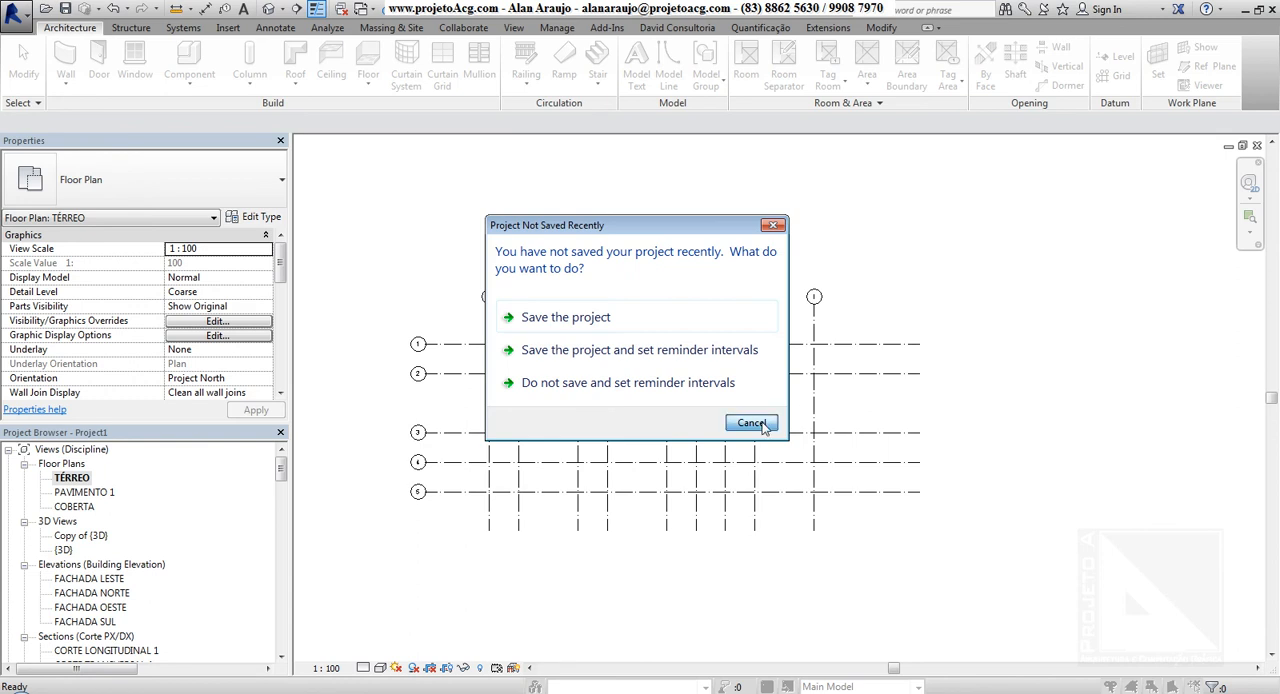
{"action": "left_click", "coordinate": [751, 423]}
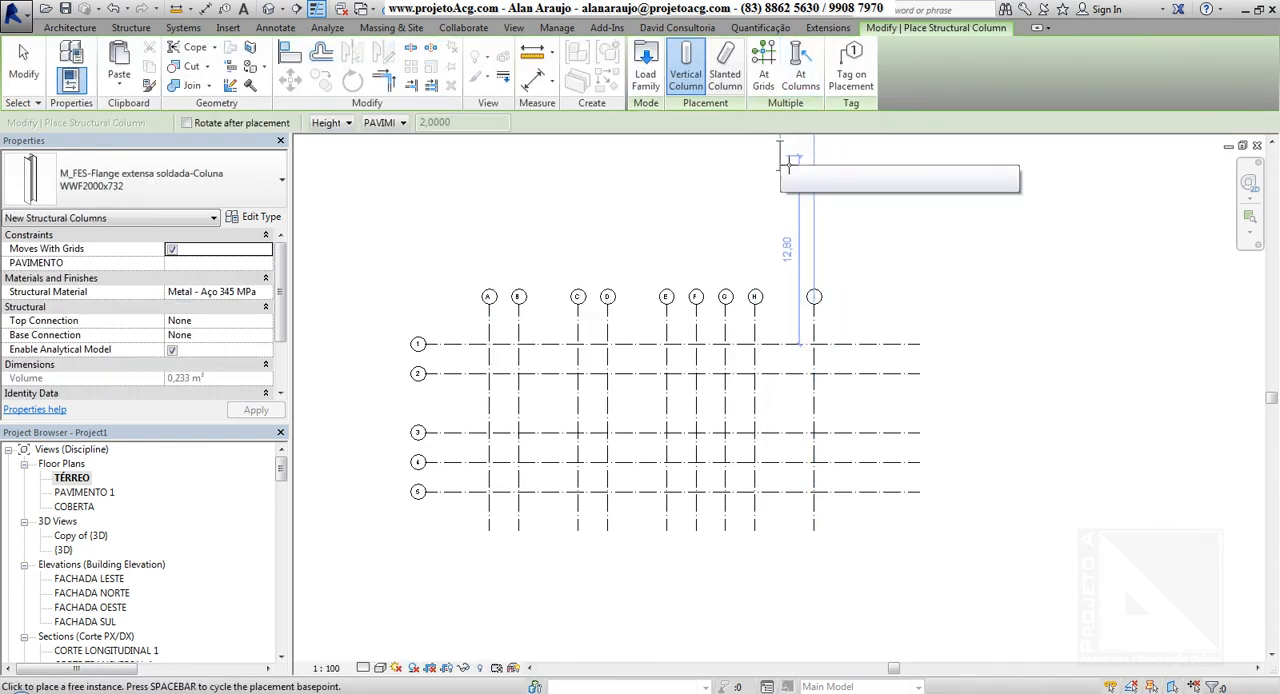
{"action": "left_click", "coordinate": [762, 72]}
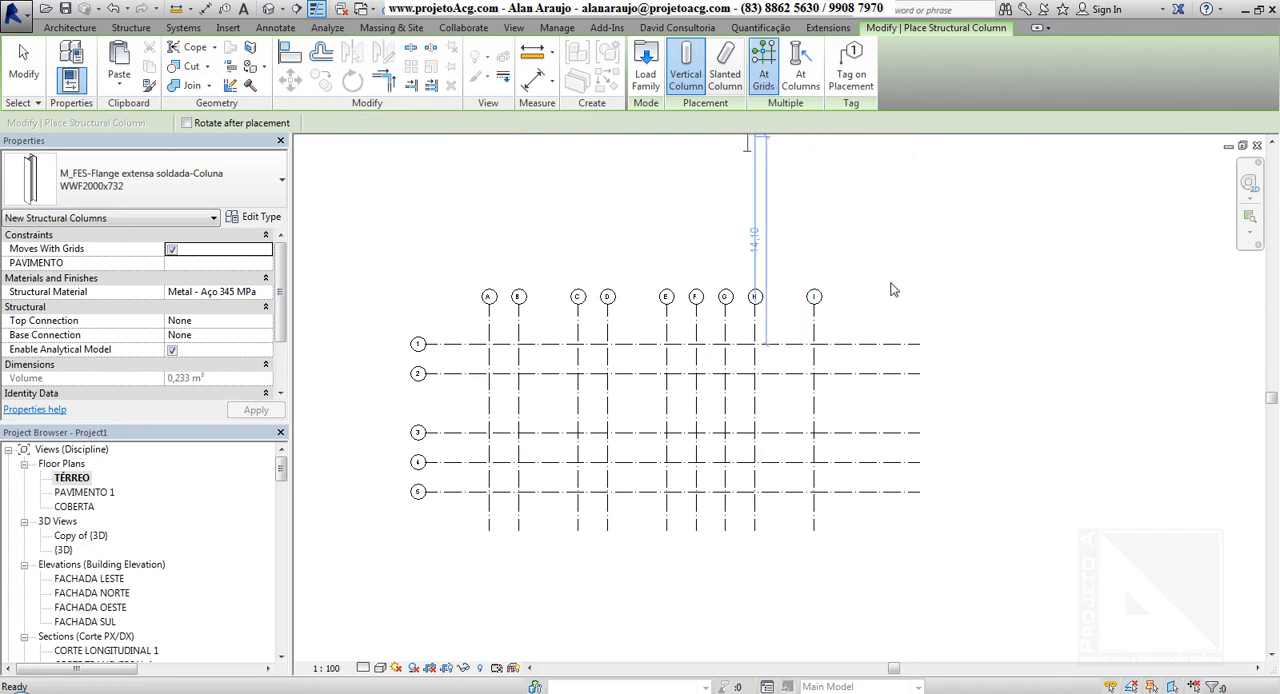
{"action": "left_click_drag", "start_coordinate": [854, 325], "coordinate": [467, 520]}
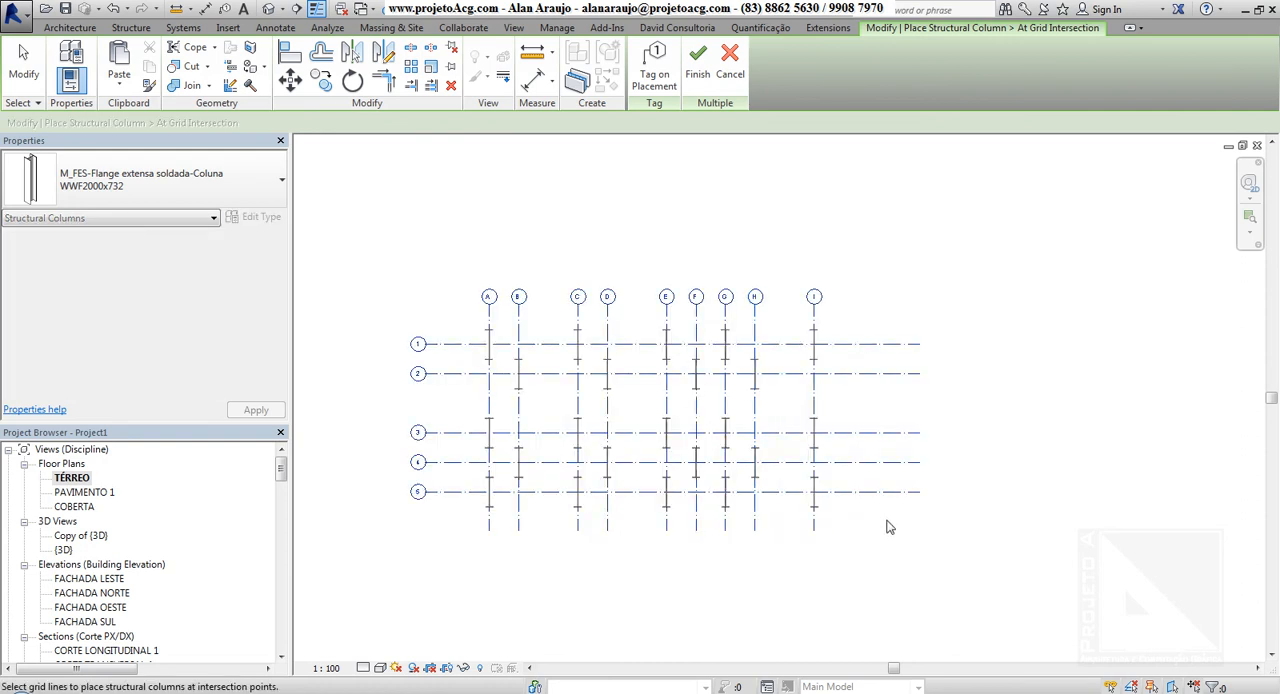
{"action": "left_click", "coordinate": [697, 62]}
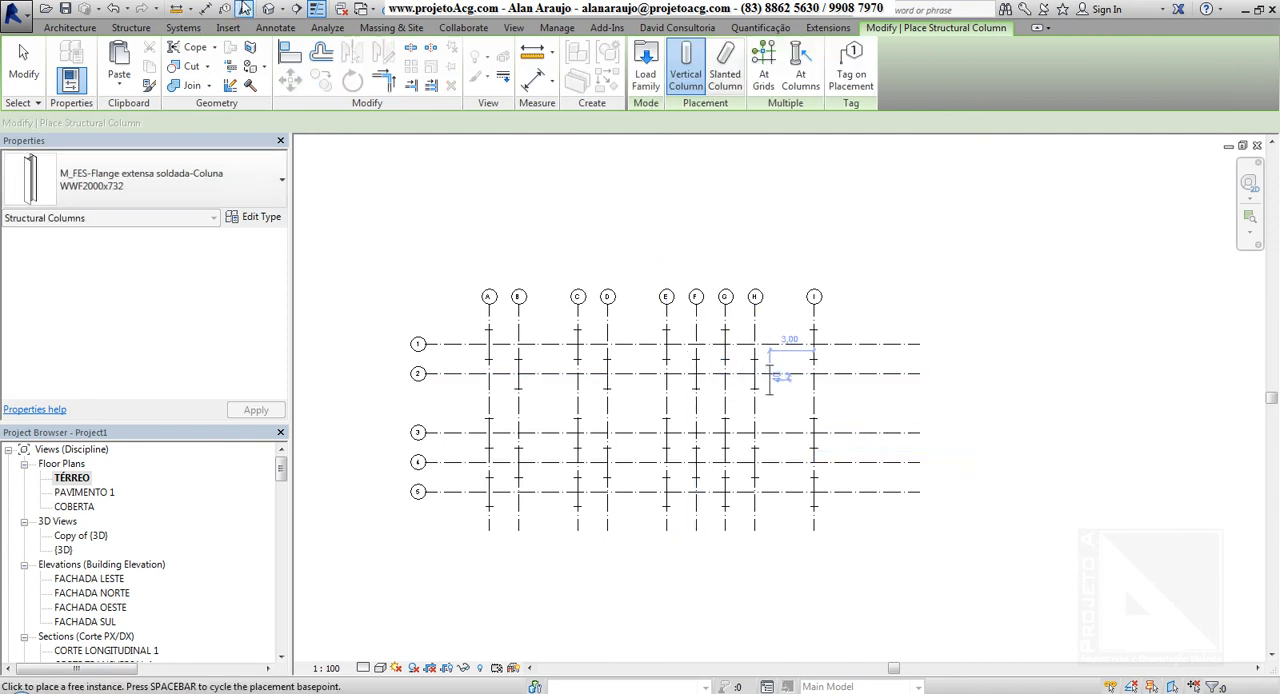
In the 3D view, change all the steel columns placed on the grid to the type Pilar retangular 15 x 40 cm
{"action": "left_click", "coordinate": [269, 9]}
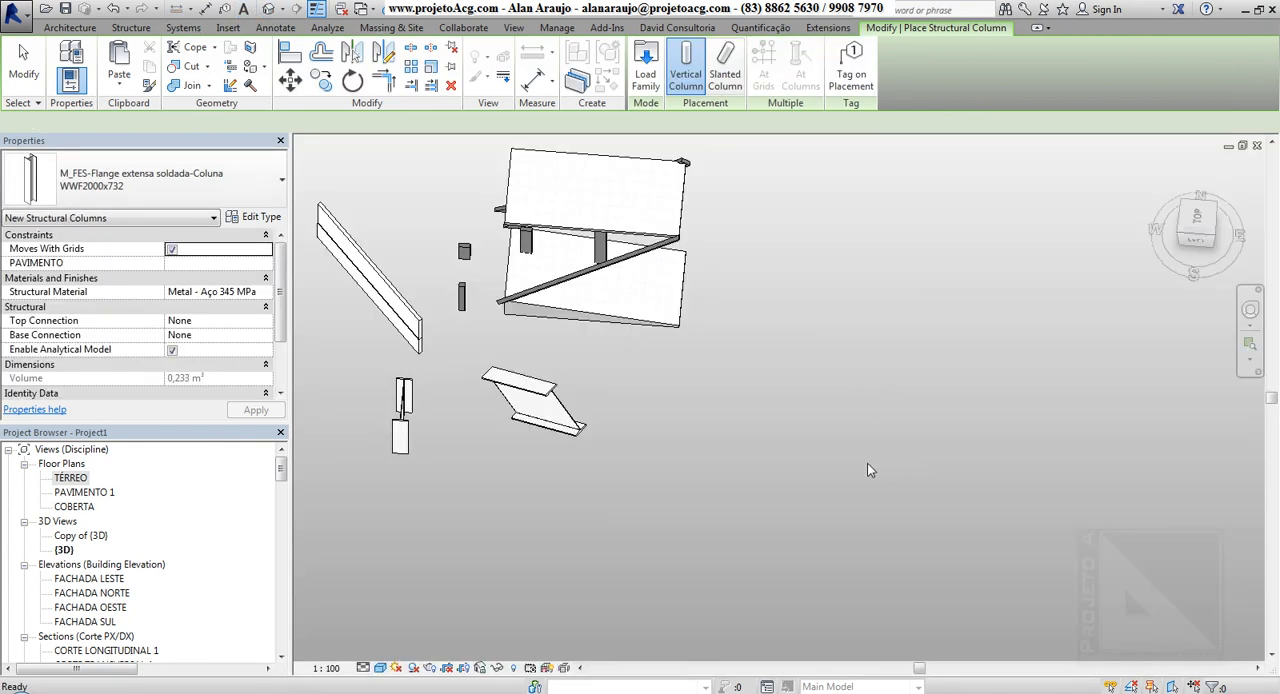
{"action": "middle_click_drag", "start_coordinate": [747, 520], "coordinate": [614, 297]}
{"action": "scroll", "coordinate": [612, 295], "scroll_direction": "down", "scroll_amount": 5}
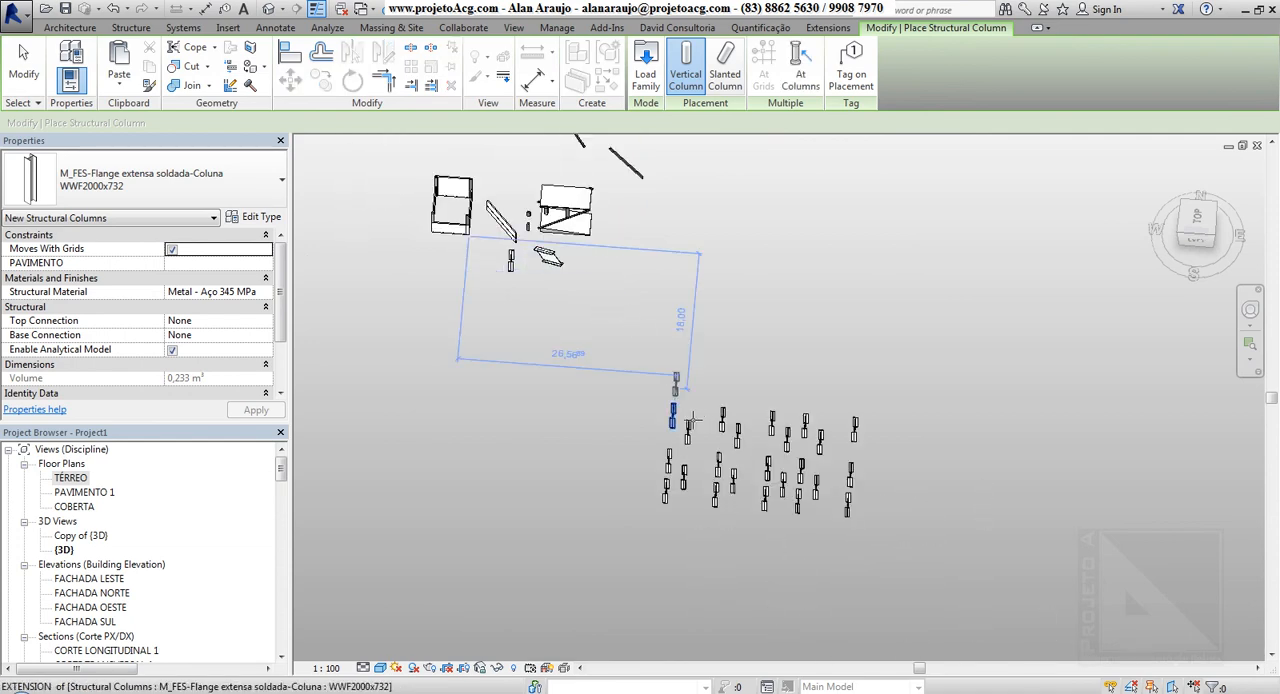
{"action": "middle_click_drag", "start_coordinate": [688, 420], "coordinate": [640, 340], "text": "shift"}
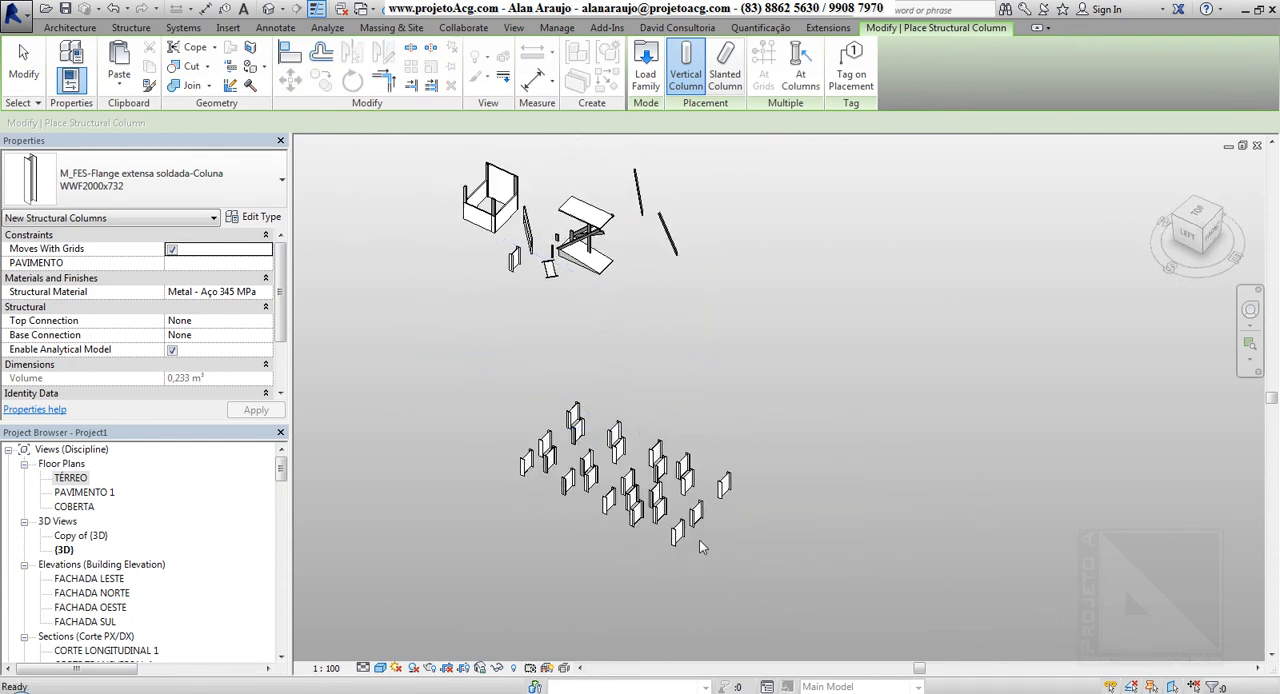
{"action": "key", "text": "Escape"}
{"action": "key", "text": "Escape"}
{"action": "left_click_drag", "start_coordinate": [435, 371], "coordinate": [405, 360]}
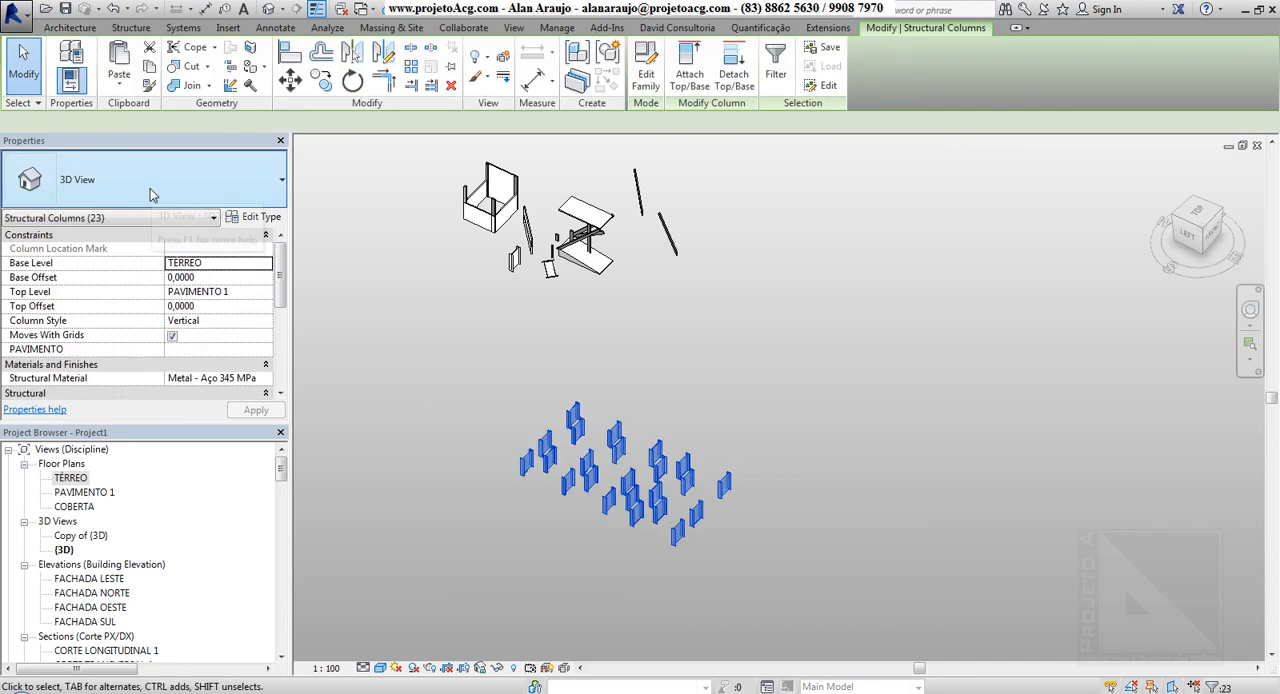
{"action": "left_click", "coordinate": [150, 188]}
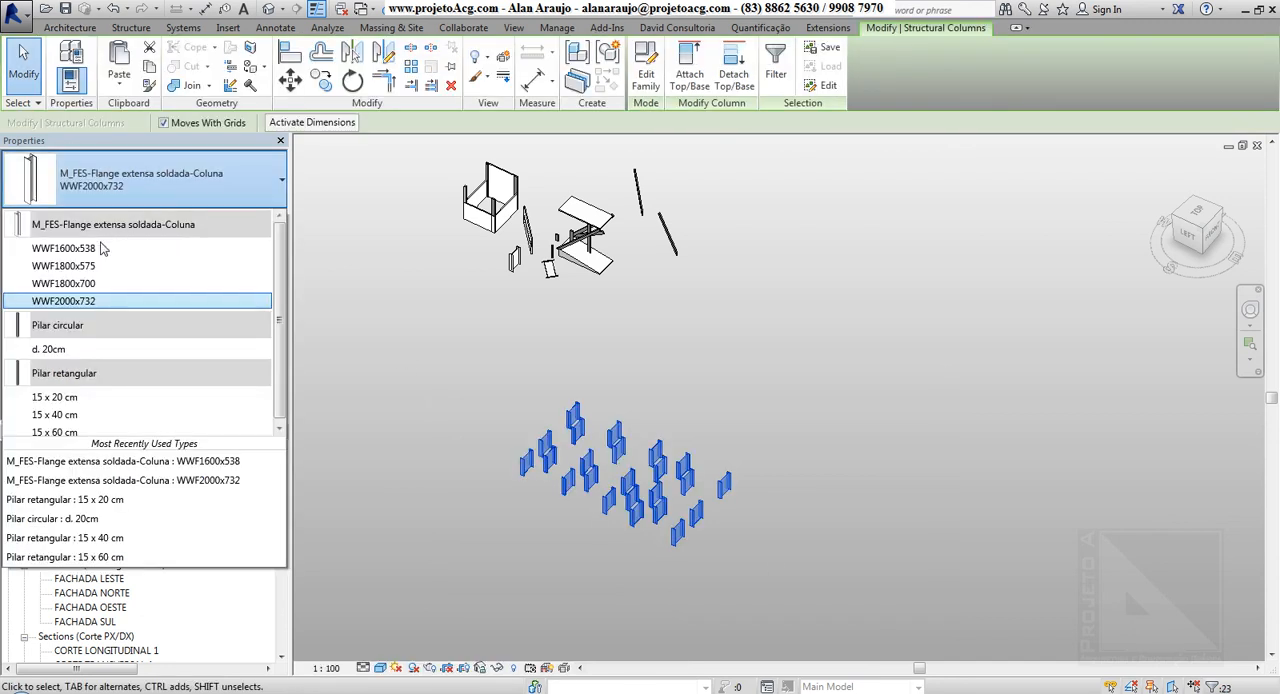
{"action": "left_click", "coordinate": [74, 418]}
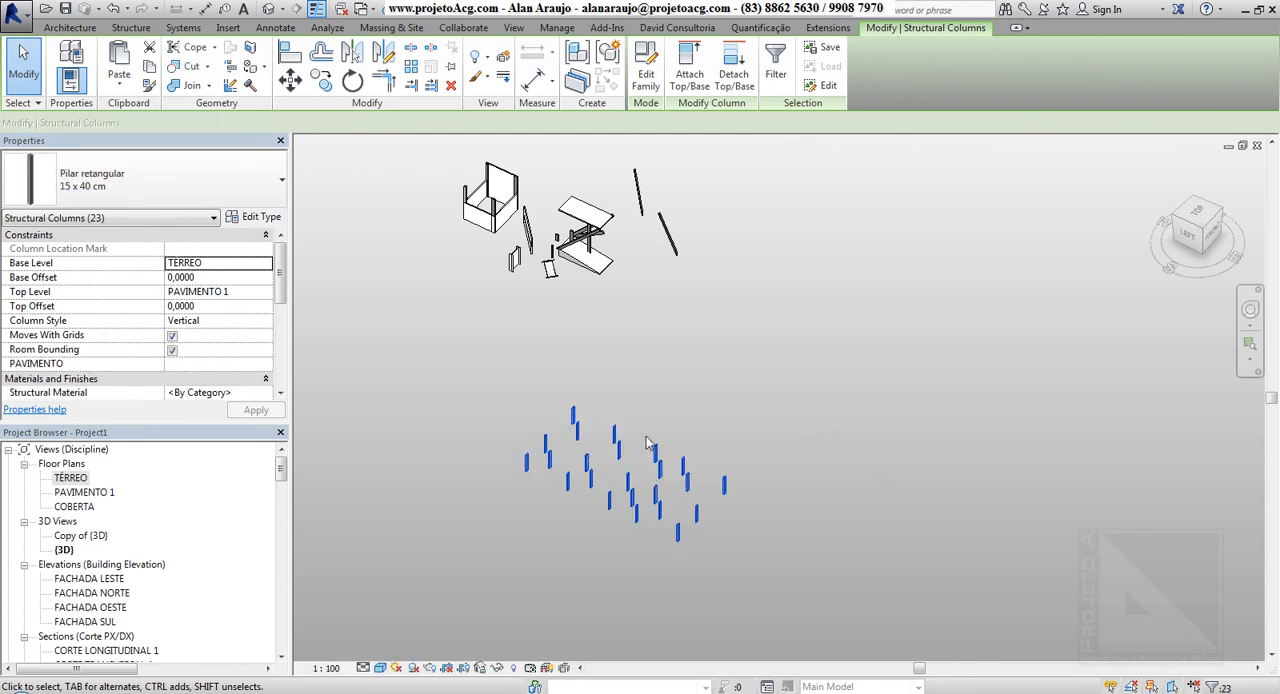
Delete all the columns placed on the grid in the TÉRREO floor plan, keeping the grid lines
{"action": "double_click", "coordinate": [72, 478]}
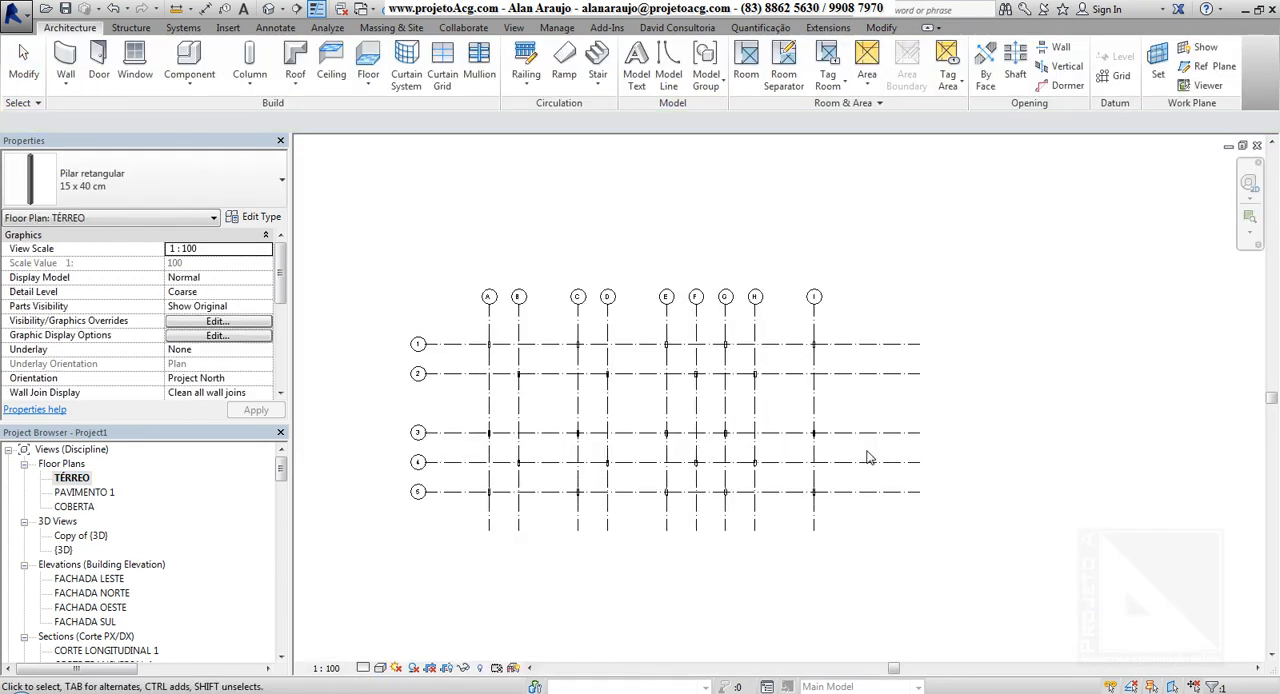
{"action": "scroll", "coordinate": [636, 392], "scroll_direction": "up", "scroll_amount": 3}
{"action": "key", "text": "Escape"}
{"action": "scroll", "coordinate": [575, 388], "scroll_direction": "up", "scroll_amount": 3}
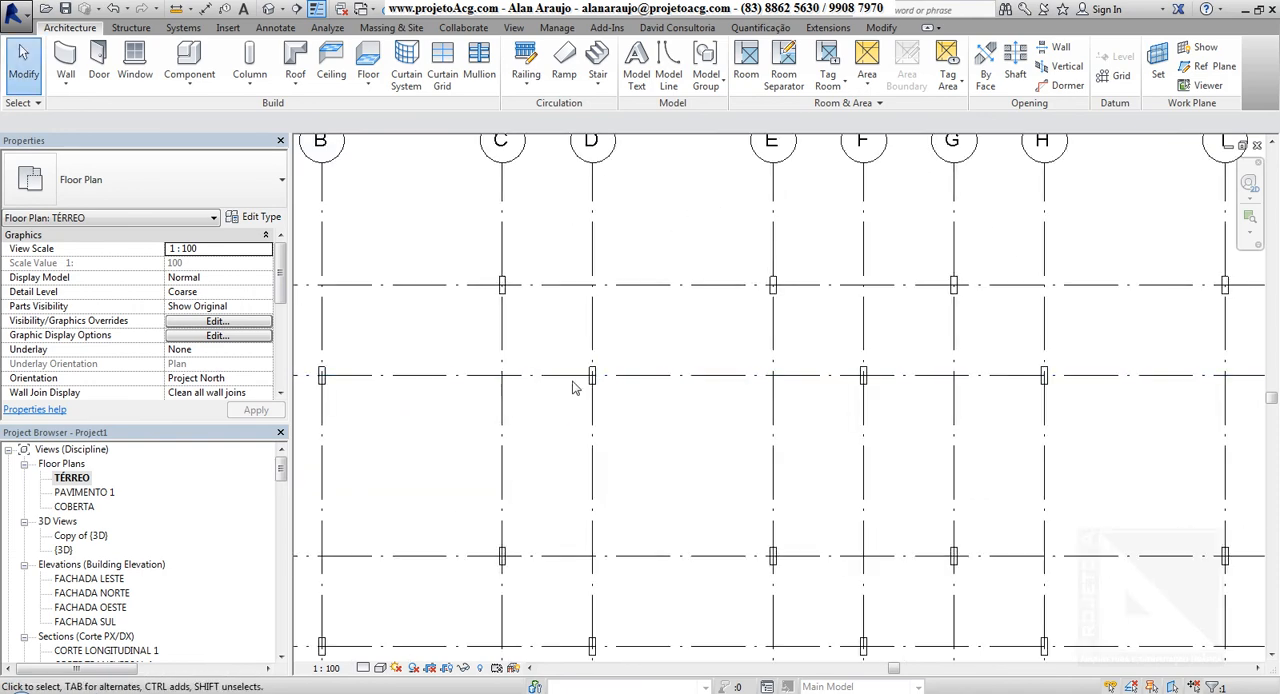
{"action": "scroll", "coordinate": [615, 408], "scroll_direction": "down", "scroll_amount": 3}
{"action": "left_click_drag", "start_coordinate": [382, 315], "coordinate": [977, 611]}
{"action": "left_click", "coordinate": [706, 194]}
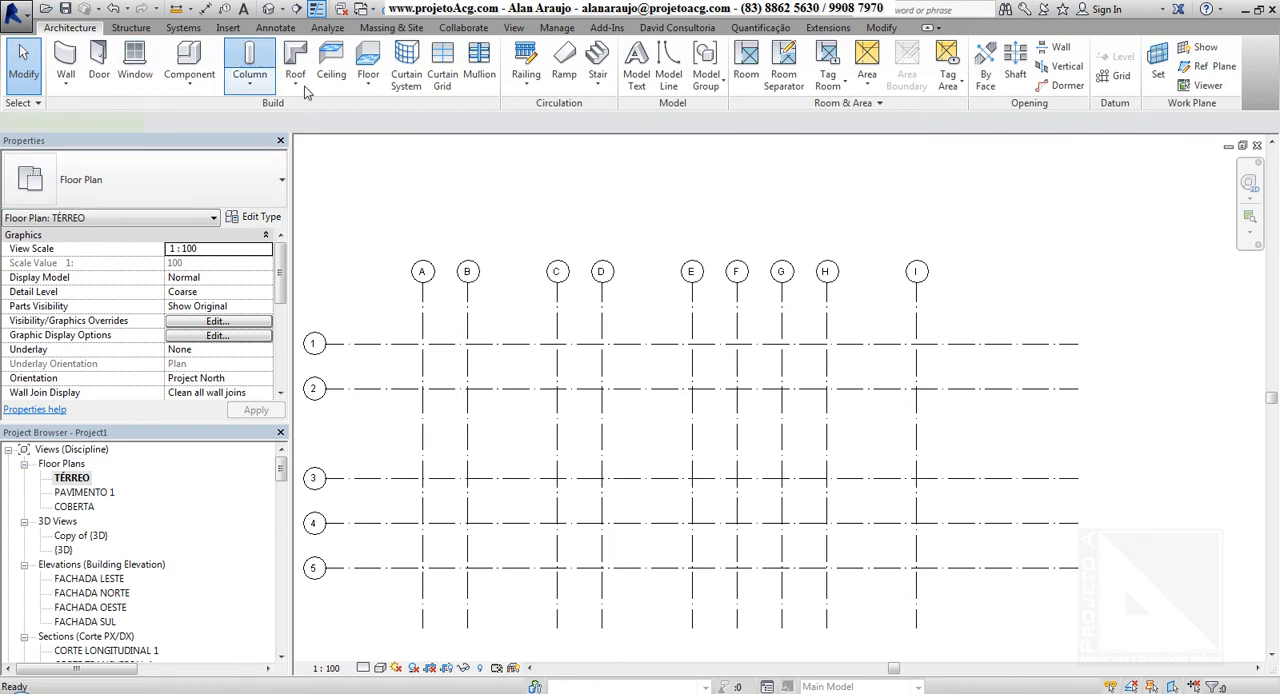
Place Pilar retangular 15 x 40 cm structural columns at all intersections of grids A to I and 1 to 5
{"action": "left_click", "coordinate": [766, 68]}
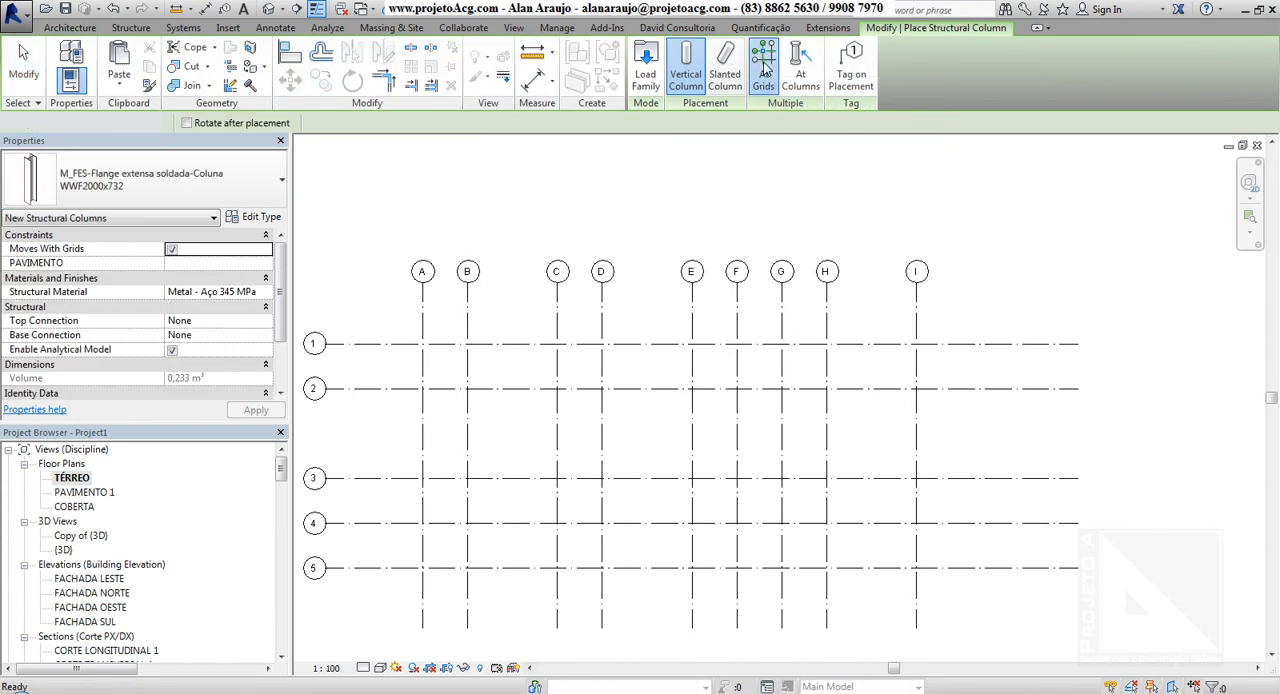
{"action": "left_click", "coordinate": [165, 182]}
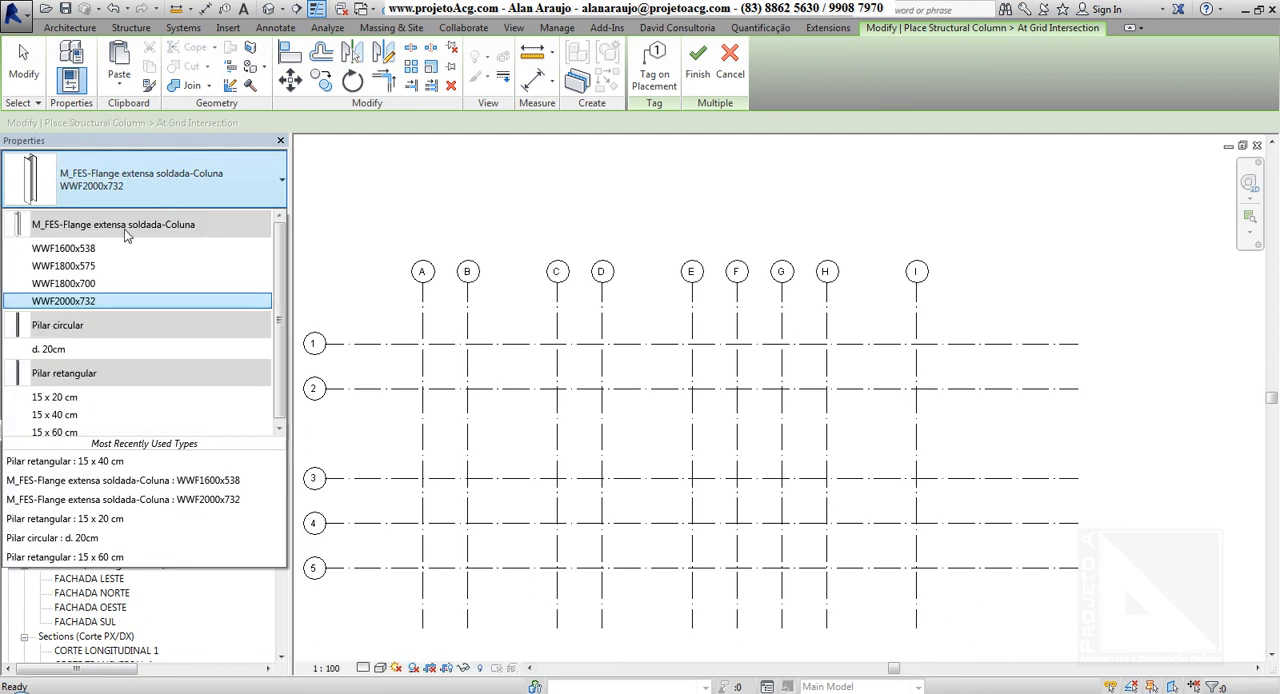
{"action": "left_click", "coordinate": [54, 410]}
{"action": "left_click_drag", "start_coordinate": [946, 320], "coordinate": [401, 618]}
{"action": "left_click", "coordinate": [697, 62]}
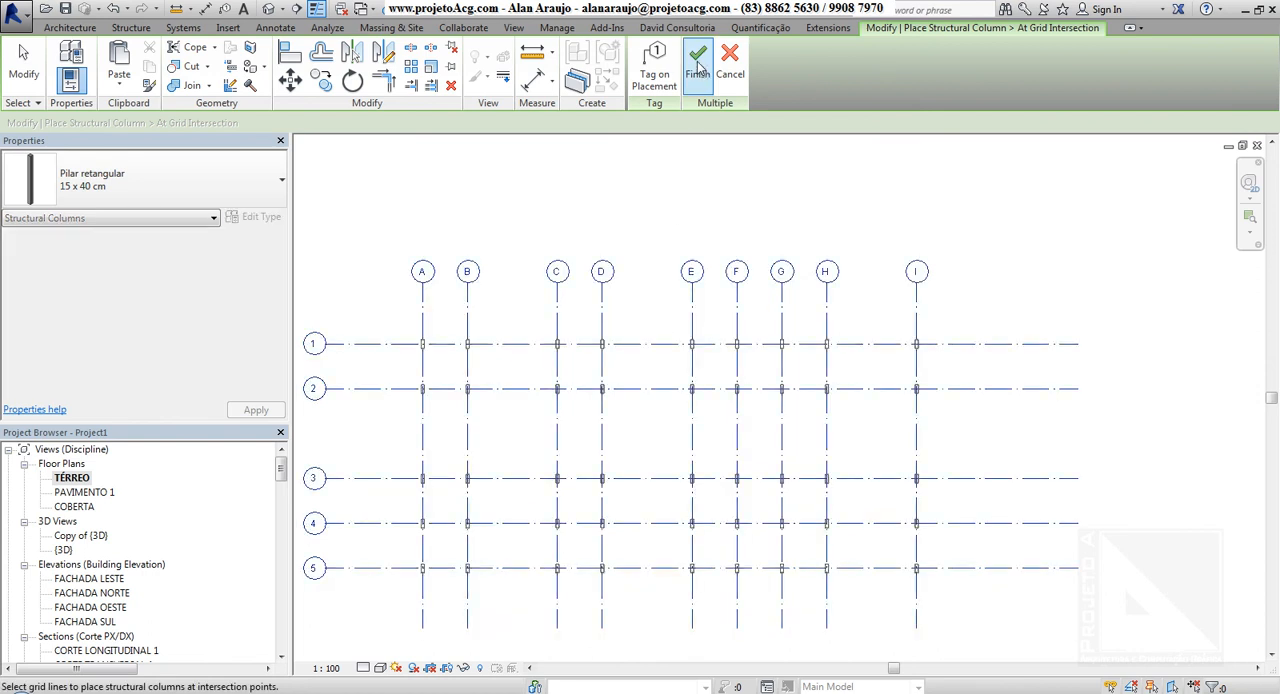